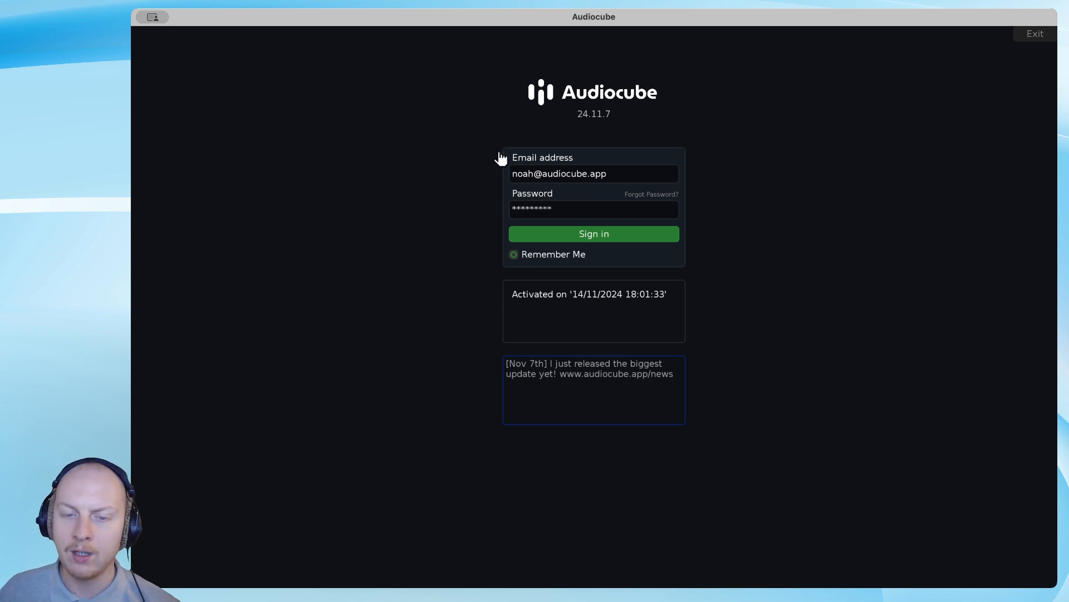
# Re-enter the account password, sign in, and open the project browser.
pyautogui.moveTo(570, 210); pyautogui.dragTo(472, 208)
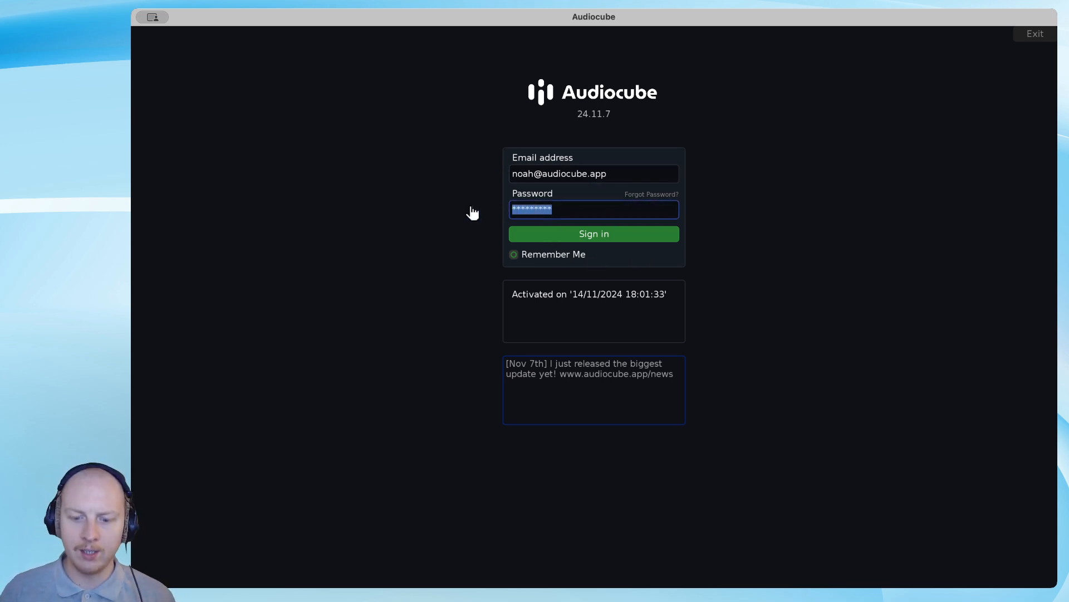
pyautogui.press('BackSpace')
pyautogui.click(530, 236)
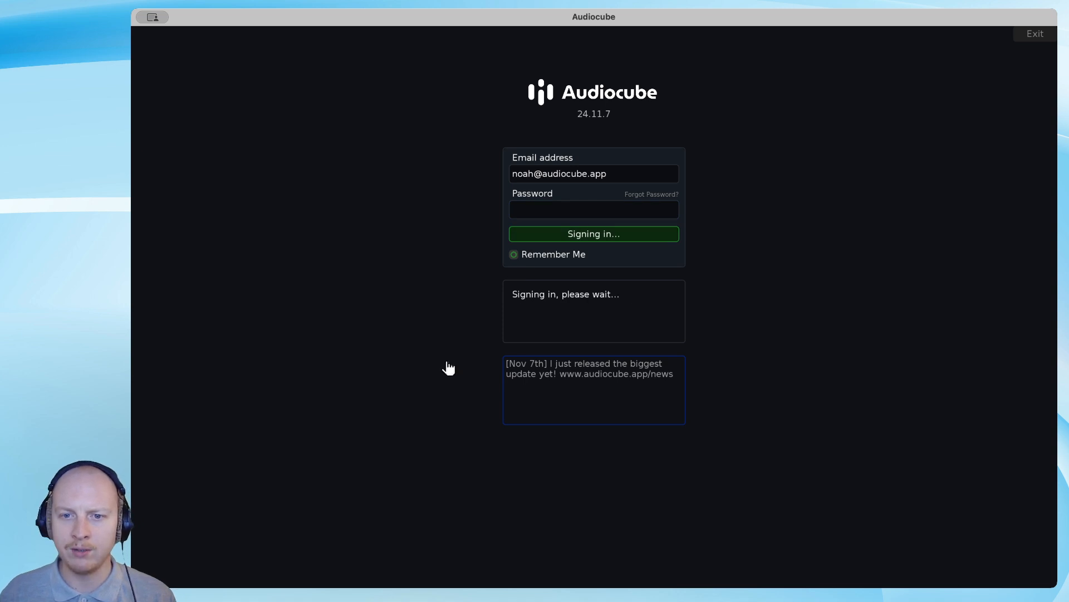
pyautogui.click(538, 301)
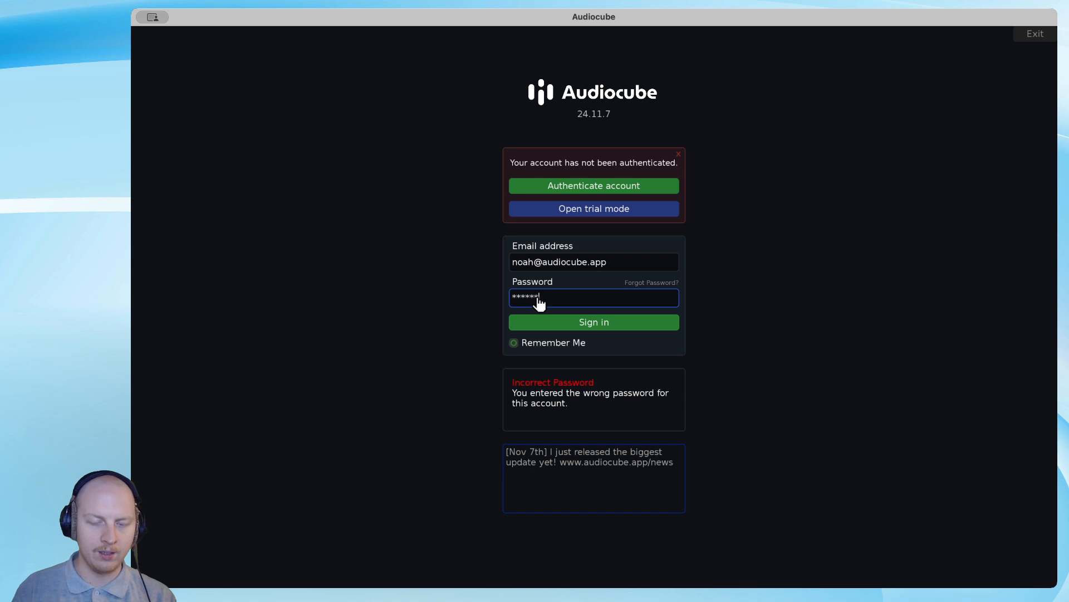
pyautogui.click(549, 325)
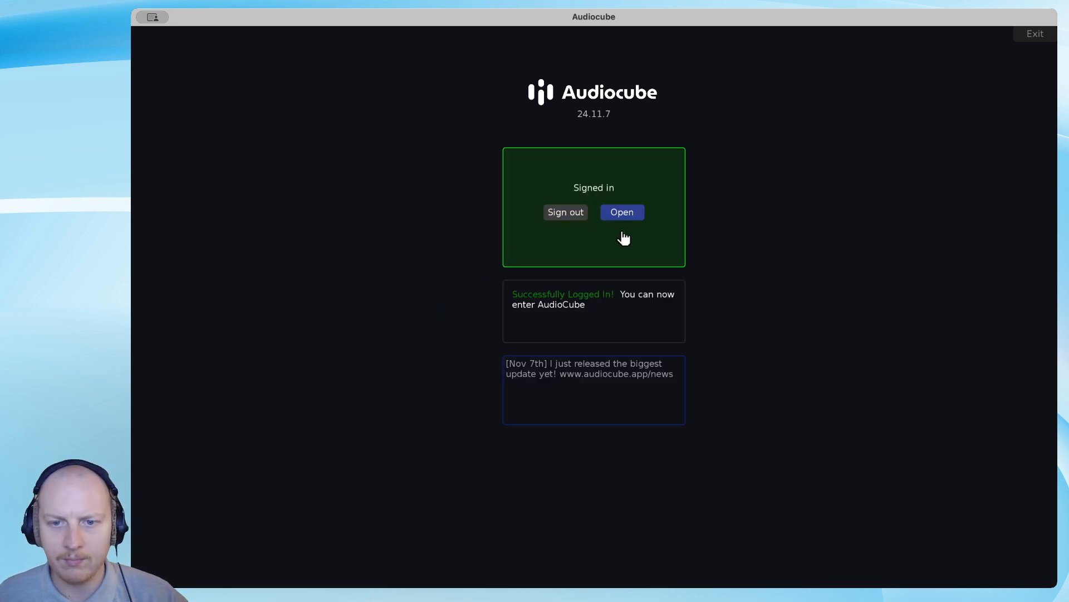
pyautogui.click(618, 216)
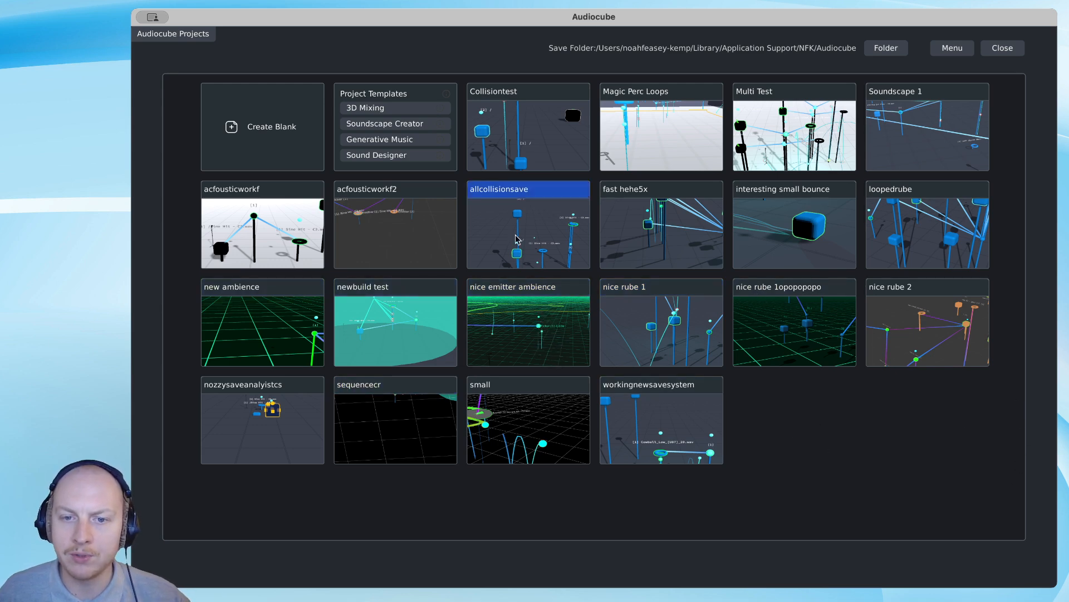
# View the load details of the nice rube 2 project without loading it, and open the projects' save folder.
pyautogui.click(907, 359)
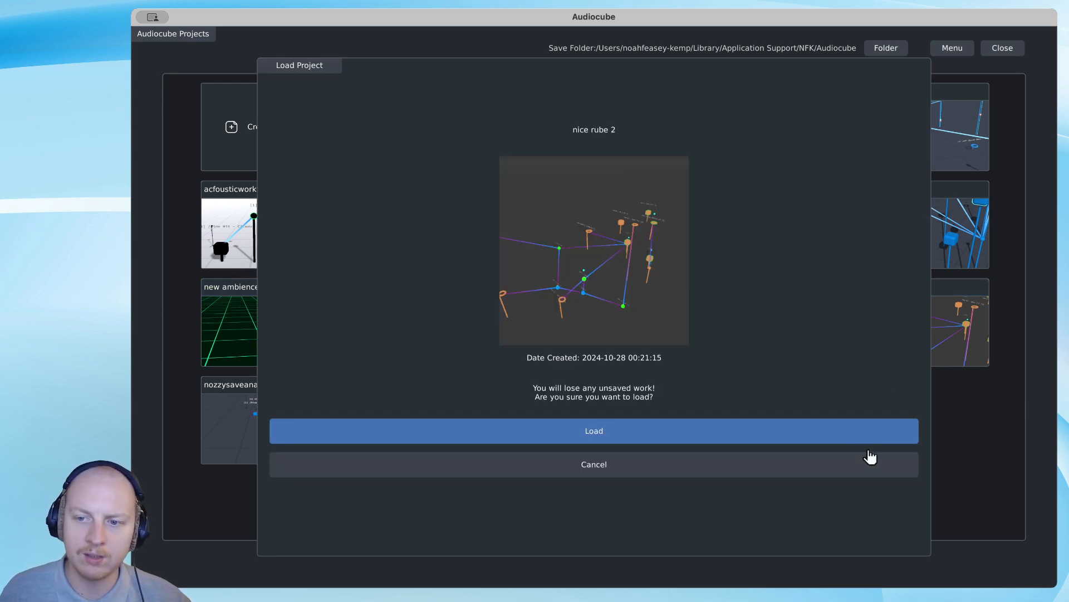
pyautogui.click(596, 474)
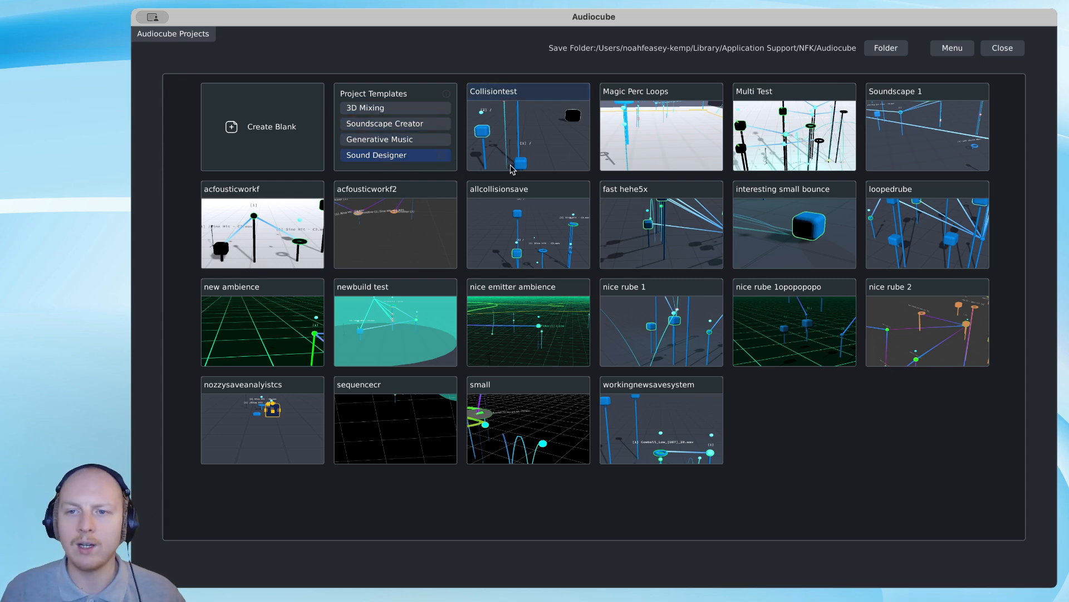
pyautogui.click(886, 49)
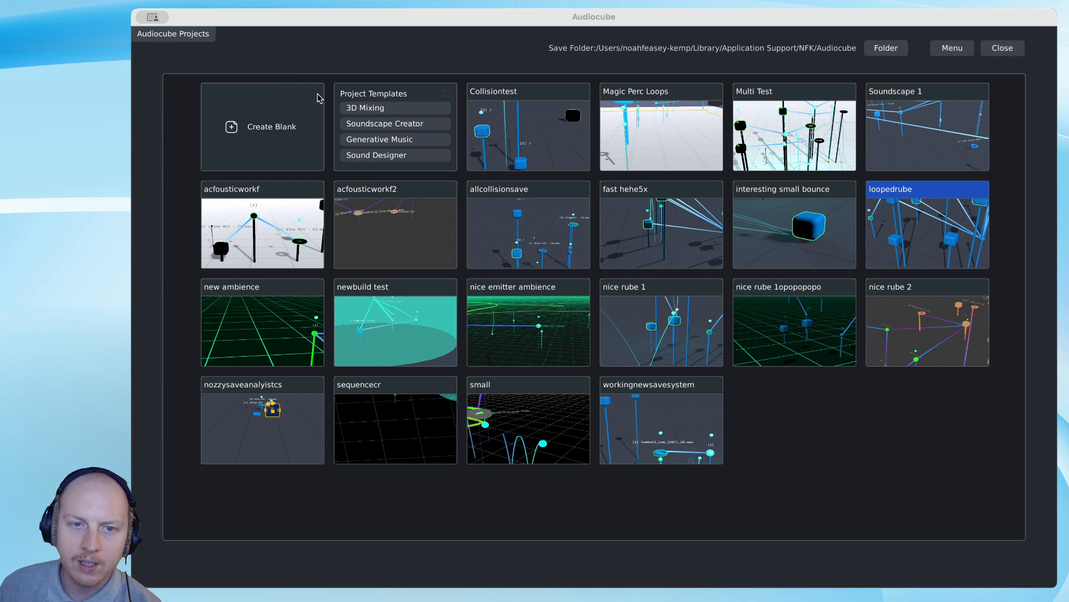
# Create a new blank project and confirm discarding any unsaved work.
pyautogui.click(248, 139)
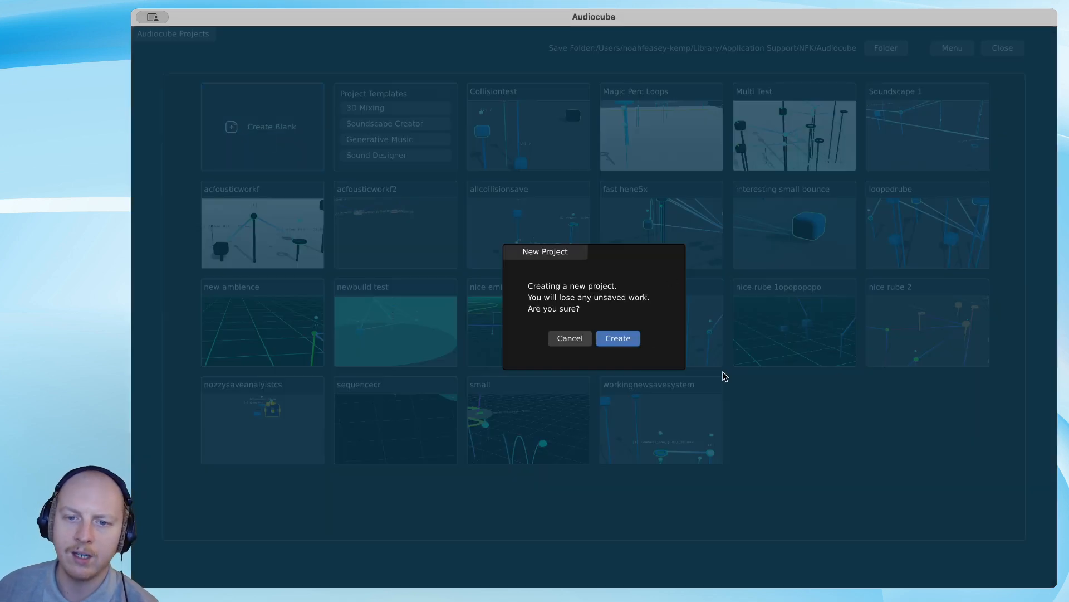
pyautogui.click(616, 338)
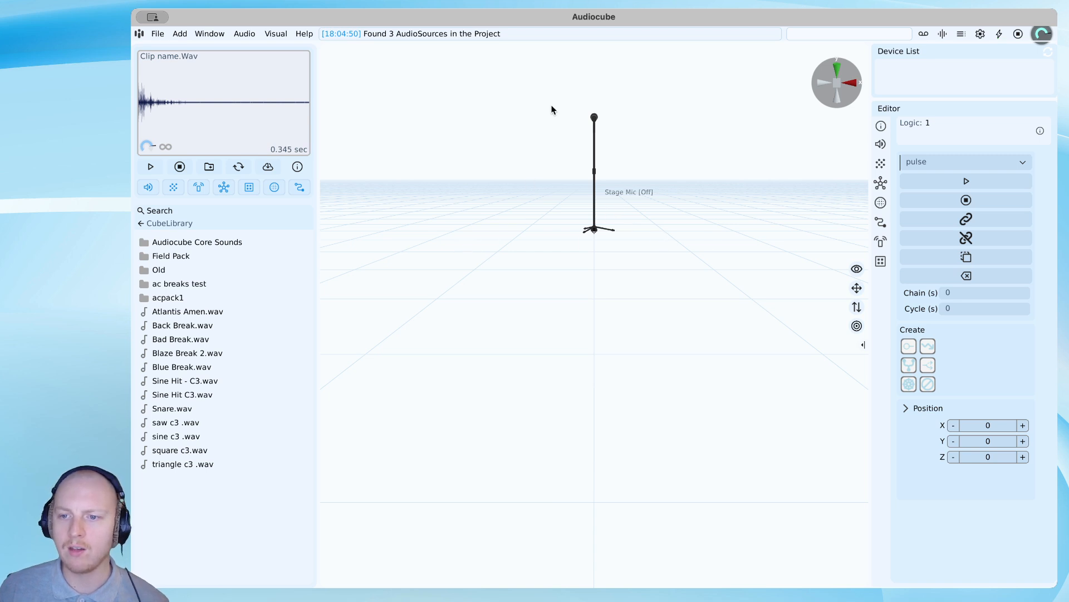
pyautogui.scroll(5, 624, 242)
pyautogui.scroll(3, 623, 245)
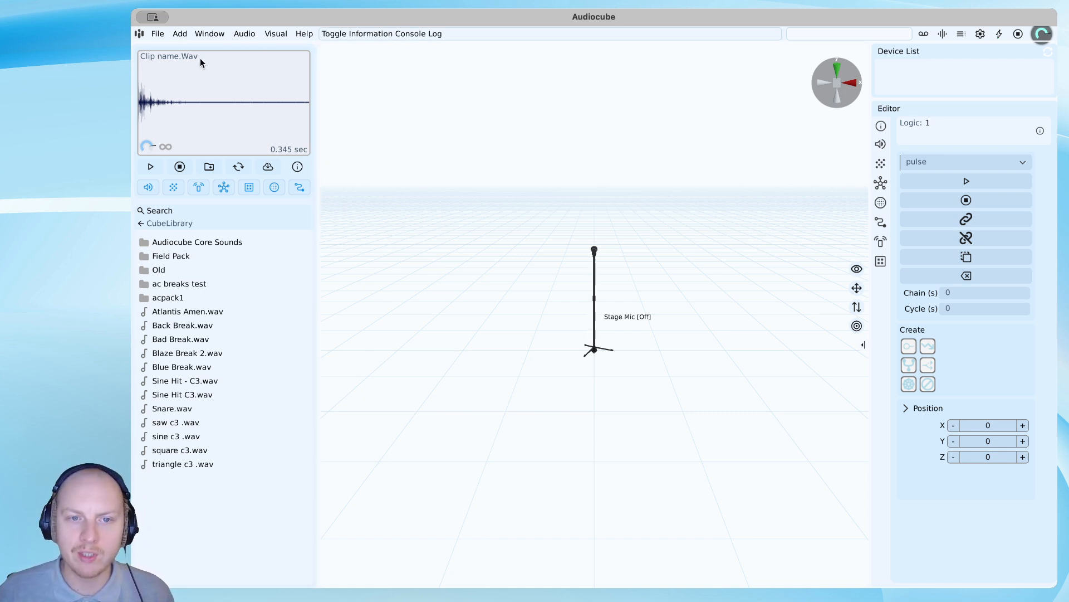
# Narrow the sound browser slightly and widen the control rack.
pyautogui.moveTo(317, 78)
pyautogui.mouseDown()
pyautogui.moveTo(210, 78)
pyautogui.moveTo(303, 81)
pyautogui.mouseUp()
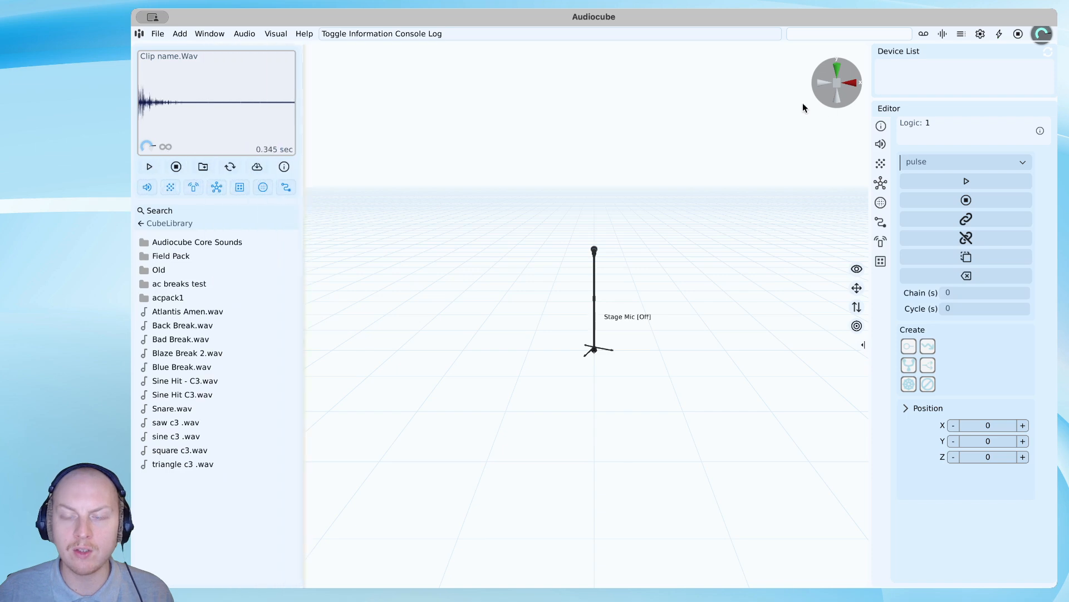
pyautogui.moveTo(872, 110); pyautogui.dragTo(837, 96)
# Toggle the Browser, Control Rack, Mixer and Sequencer windows and return them to their original visibility.
pyautogui.click(210, 34)
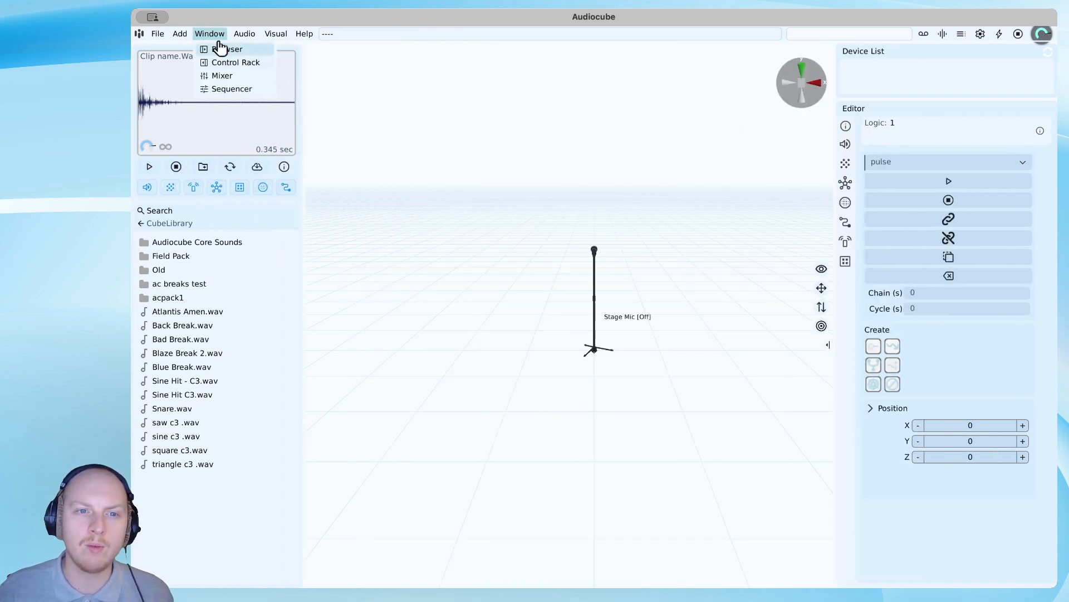
pyautogui.click(223, 50)
pyautogui.click(221, 62)
pyautogui.click(223, 76)
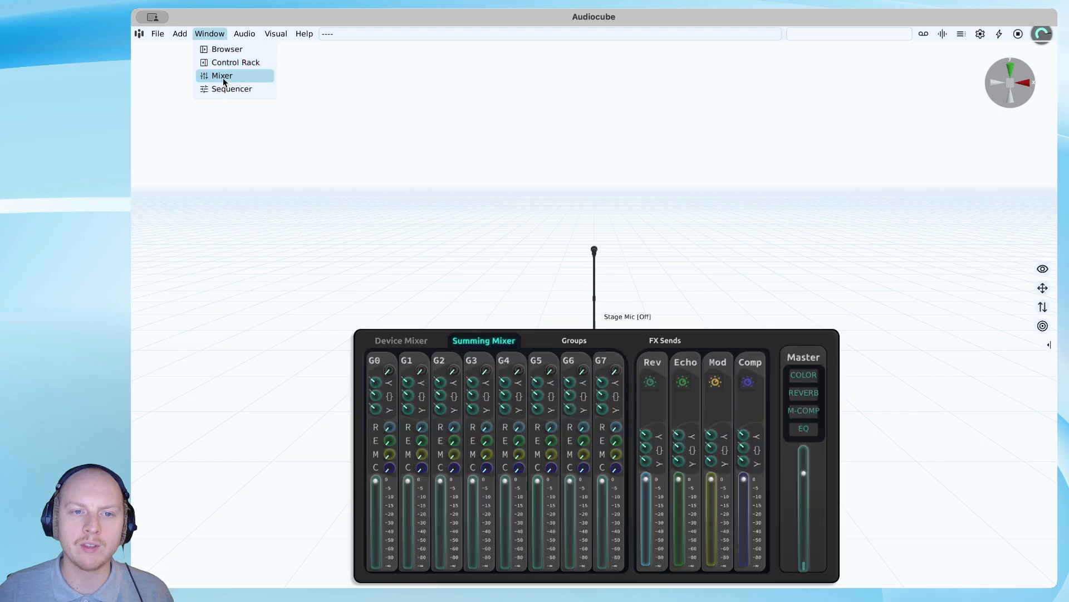
pyautogui.click(224, 90)
pyautogui.click(232, 63)
pyautogui.click(227, 50)
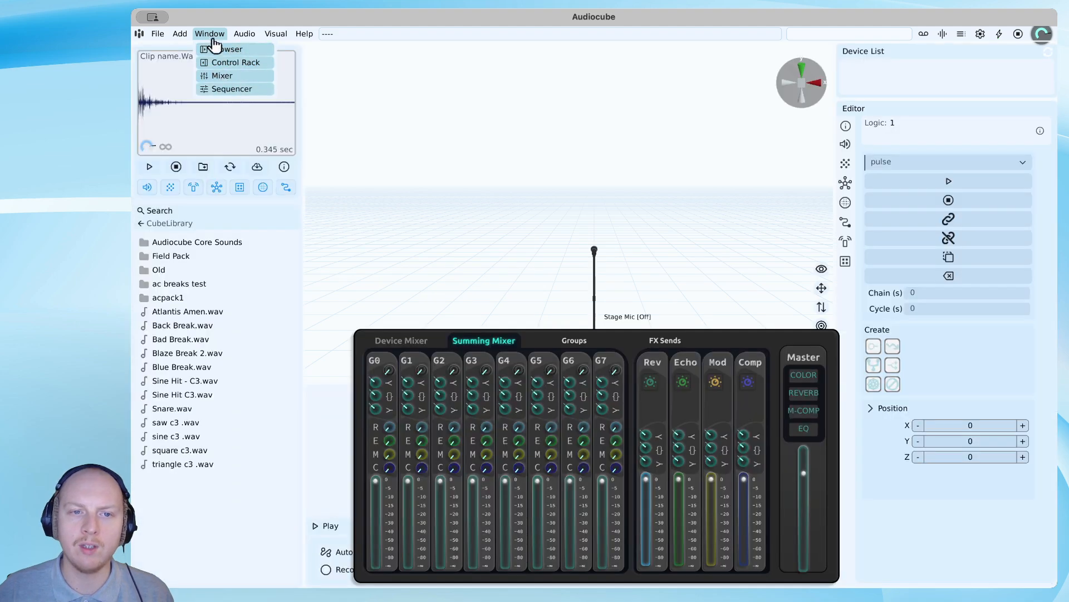
pyautogui.click(222, 76)
pyautogui.click(226, 89)
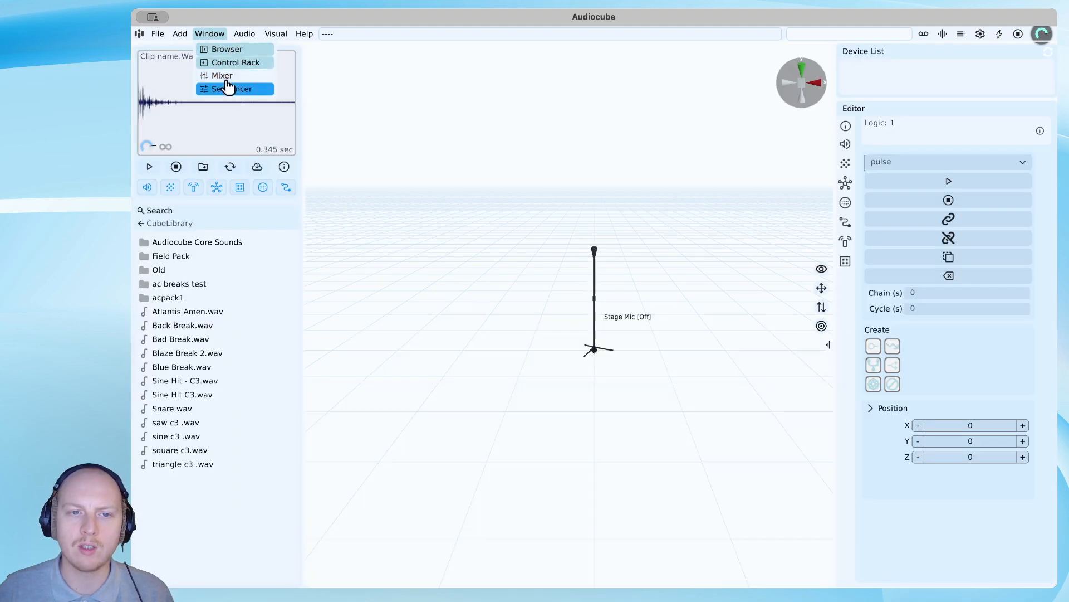
pyautogui.click(214, 36)
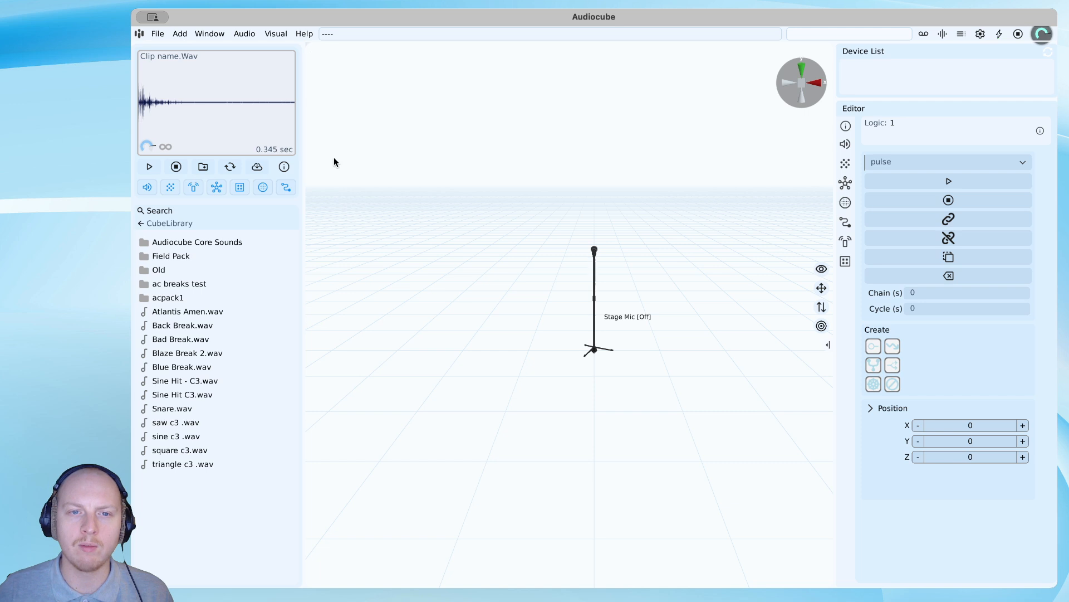
pyautogui.press('F1')
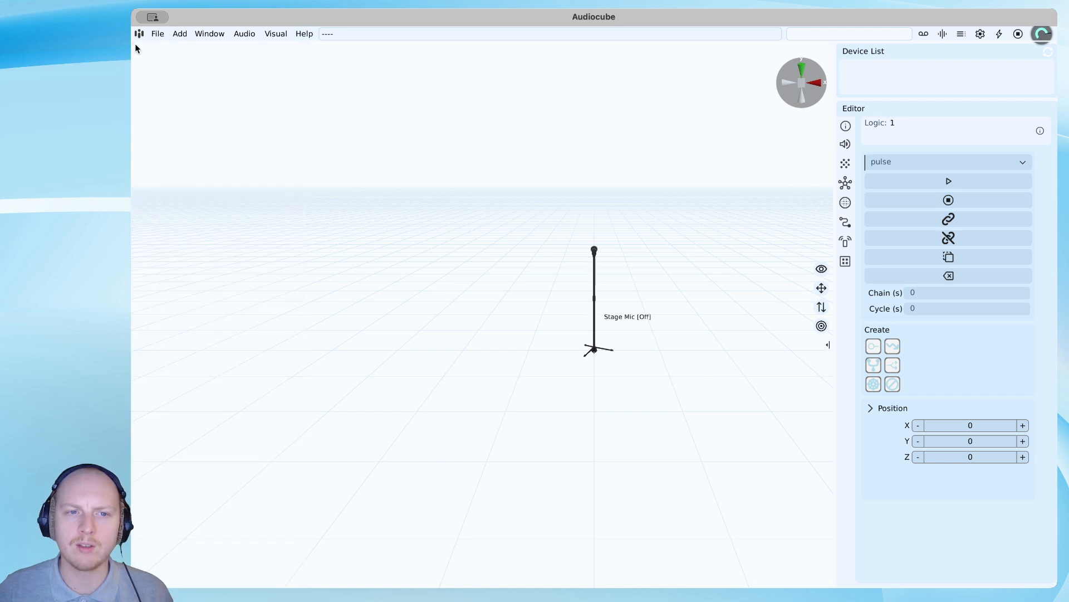
pyautogui.press('F1')
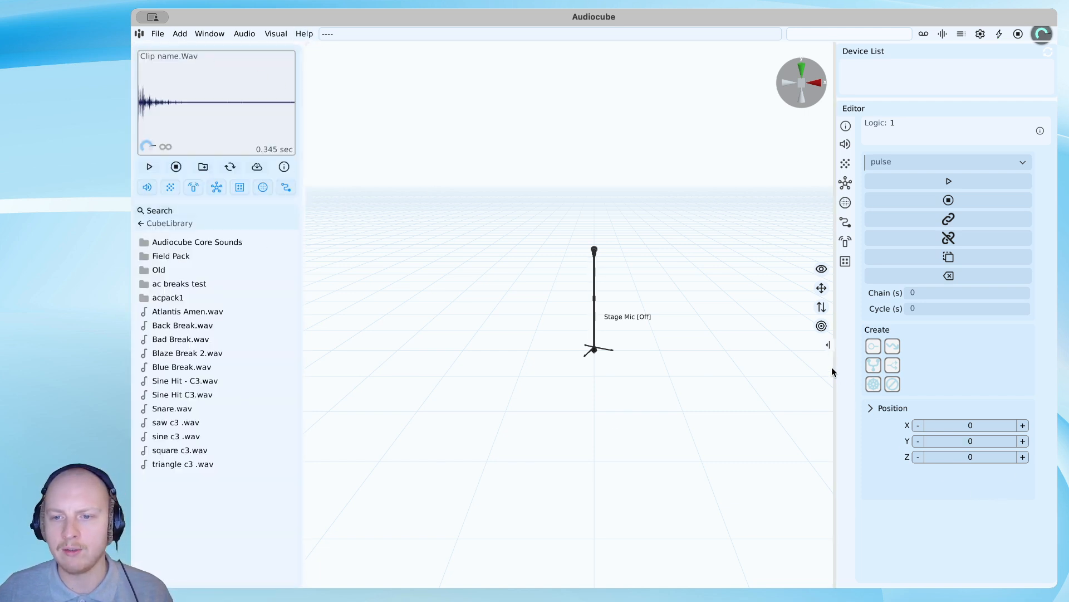
# Collapse and reopen the control rack, and enlarge the Device List area above the Editor.
pyautogui.click(829, 345)
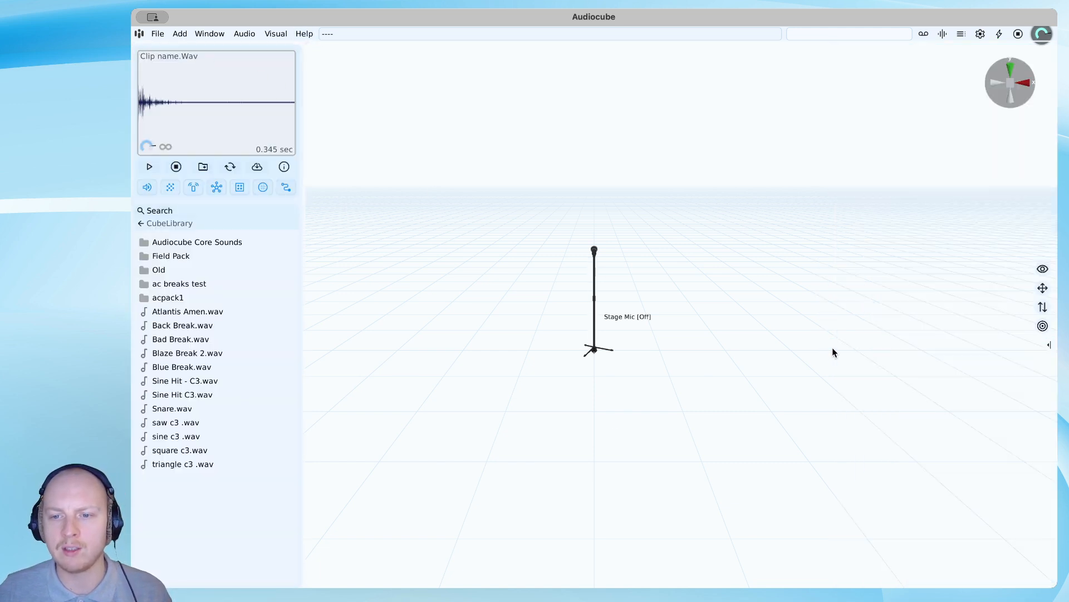
pyautogui.click(1049, 345)
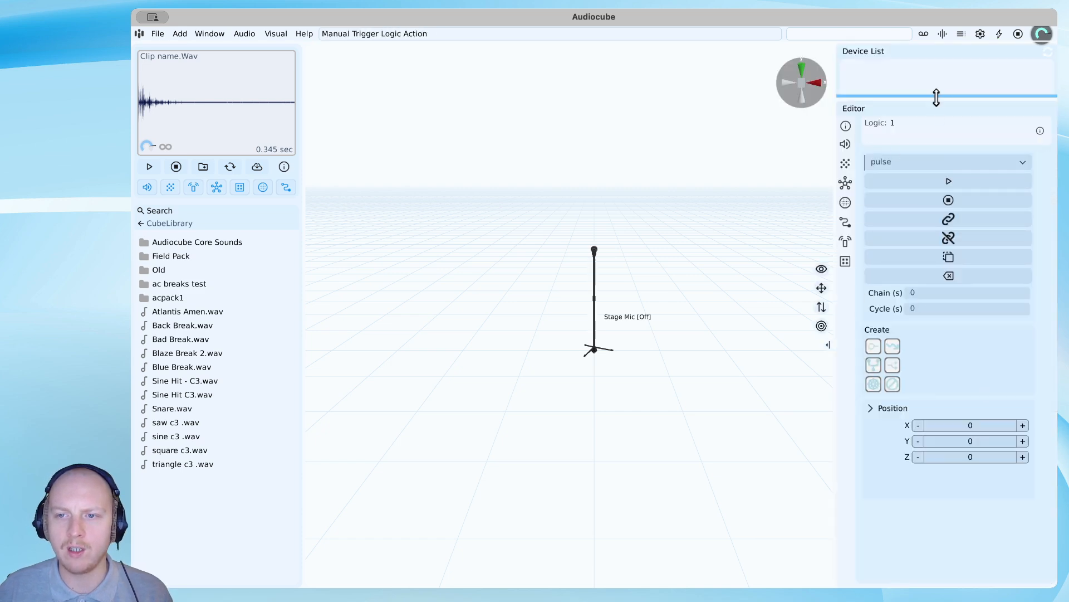
pyautogui.moveTo(934, 99); pyautogui.dragTo(936, 229)
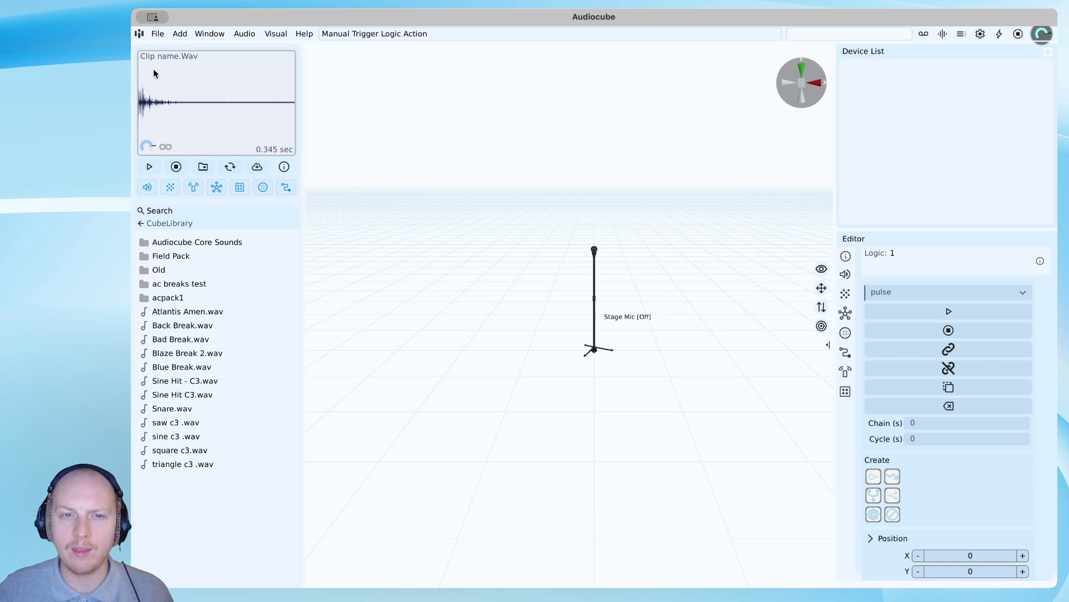
# Examine the project file commands, the device types that can be added, and the Spatial Acoustics settings.
pyautogui.click(158, 34)
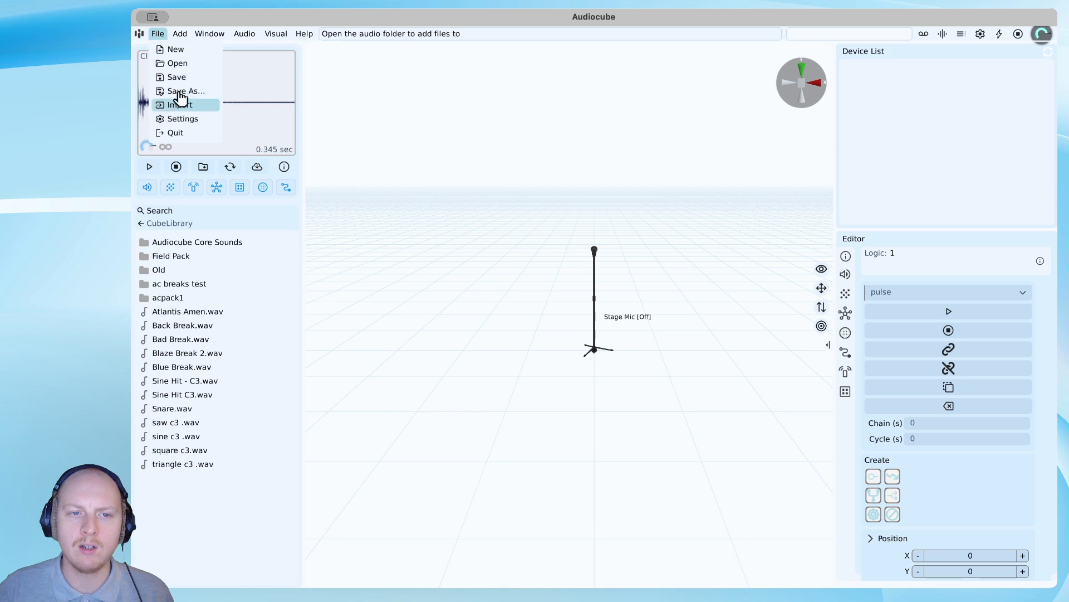
pyautogui.click(157, 38)
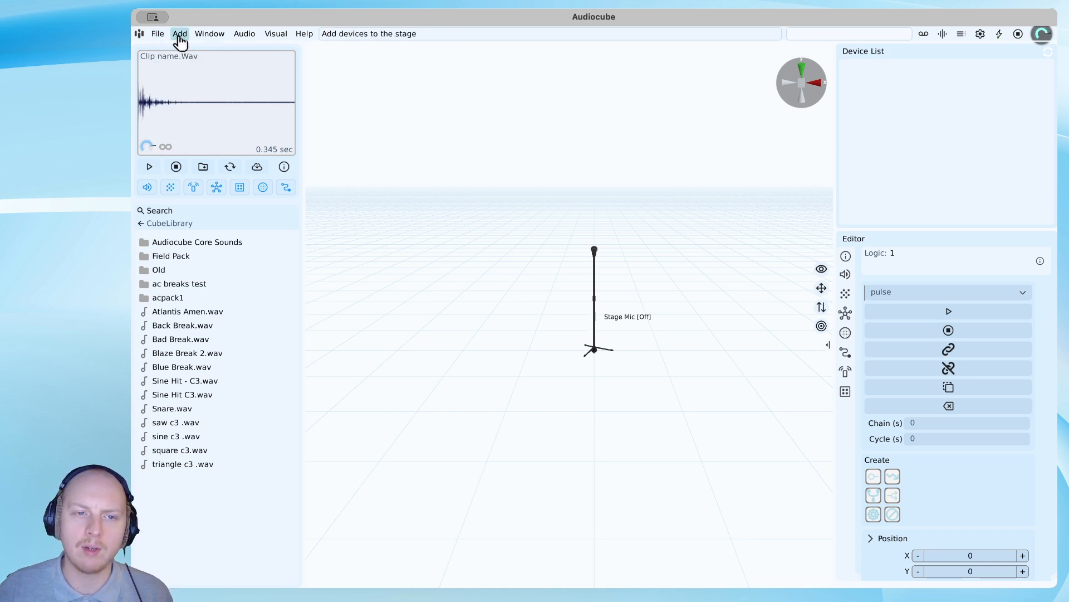
pyautogui.click(181, 35)
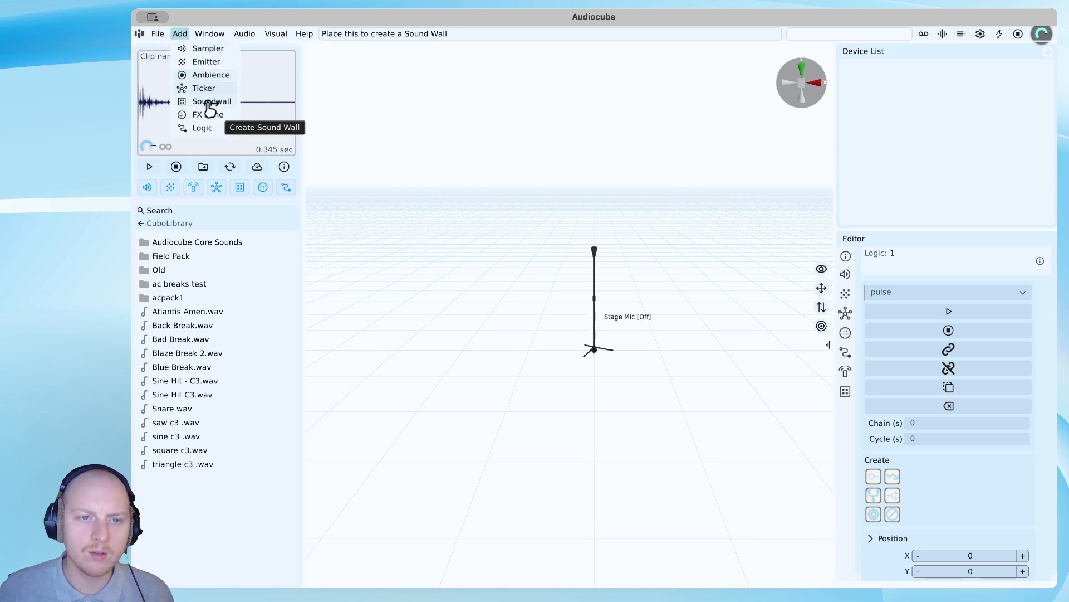
pyautogui.click(180, 34)
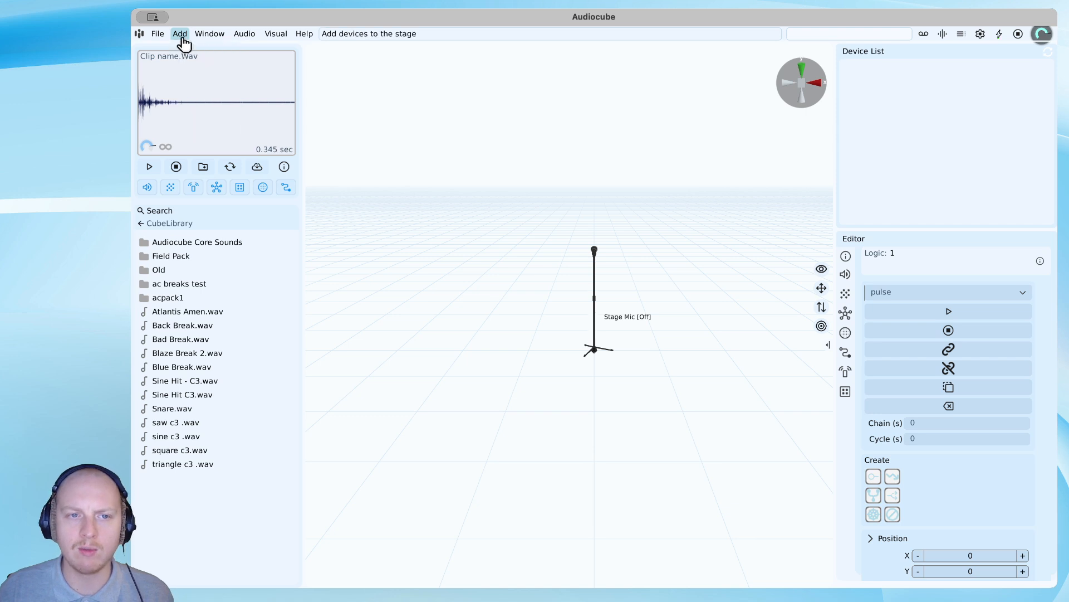
pyautogui.click(244, 36)
pyautogui.moveTo(264, 90)
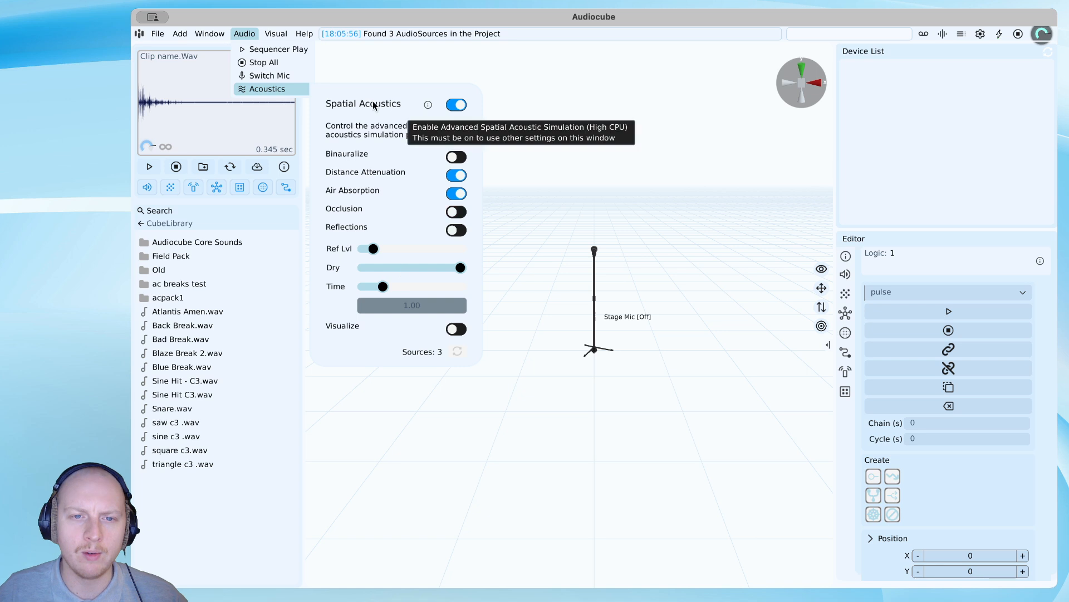
# Toggle the overhead text and hide the device meshes, restoring both displays.
pyautogui.click(275, 37)
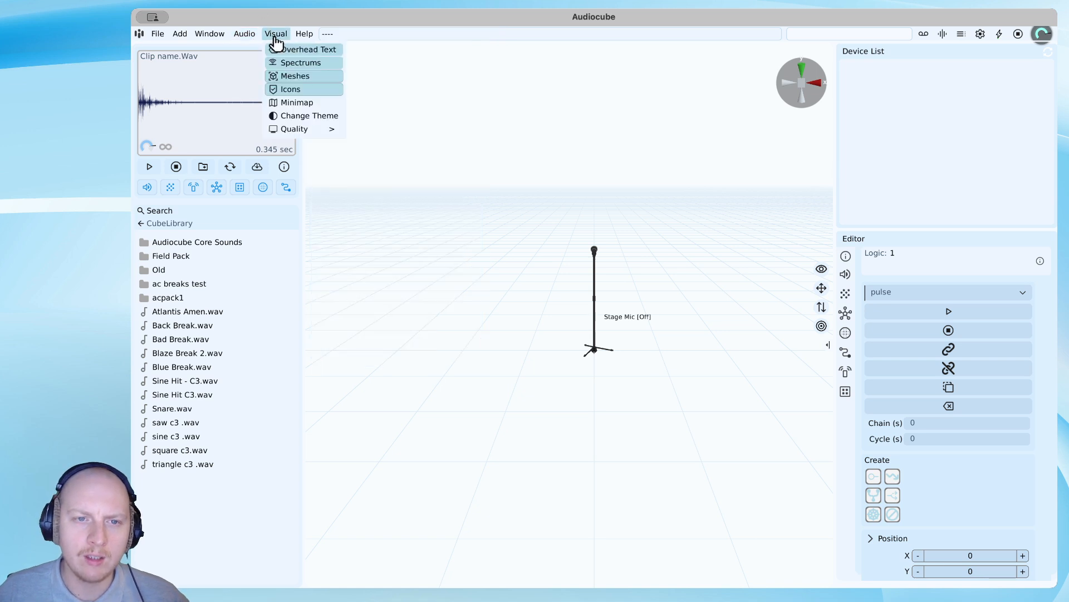
pyautogui.click(300, 53)
pyautogui.click(296, 77)
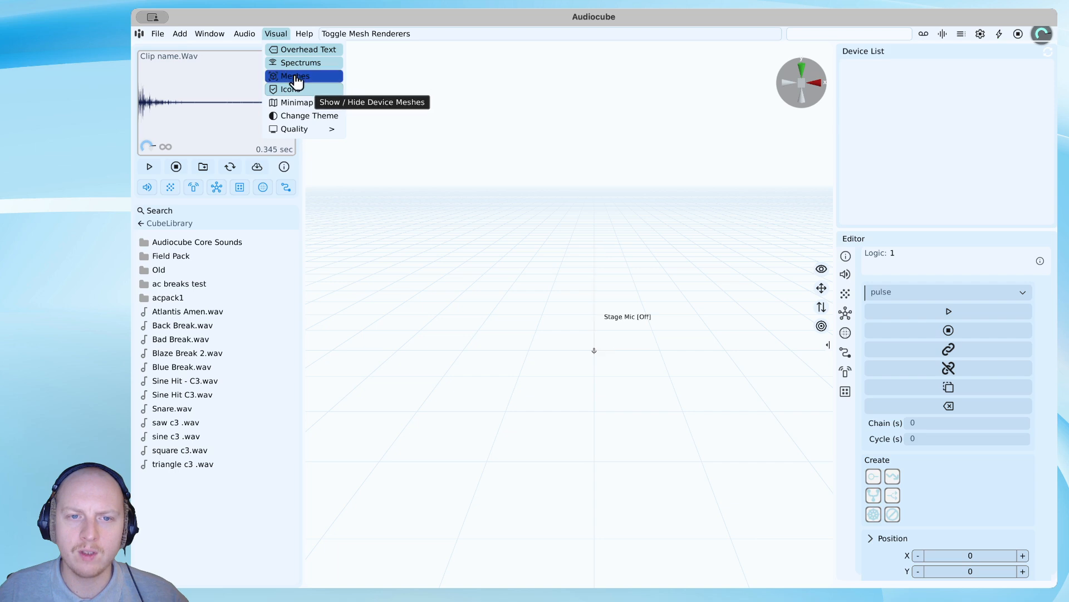
pyautogui.click(294, 77)
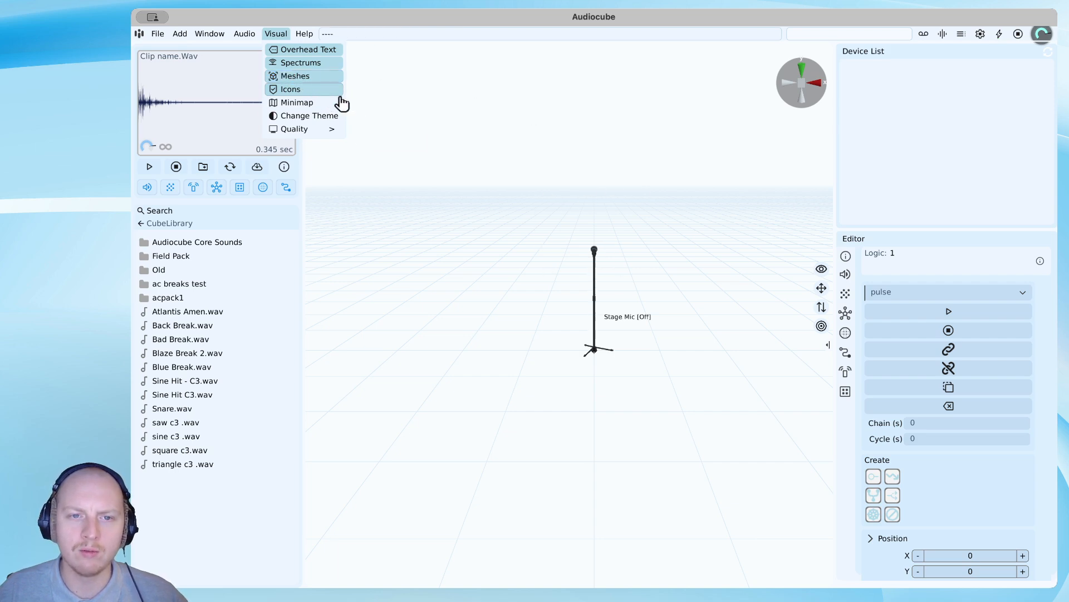
# Try the Fastest graphics quality, and set the quality to Ultra.
pyautogui.moveTo(318, 129)
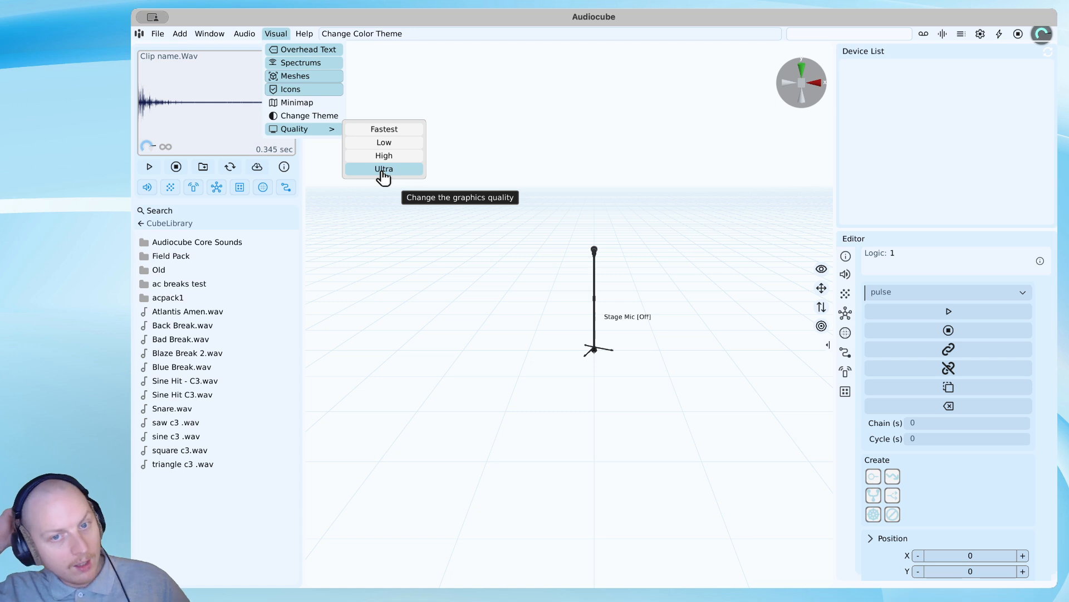
pyautogui.click(382, 131)
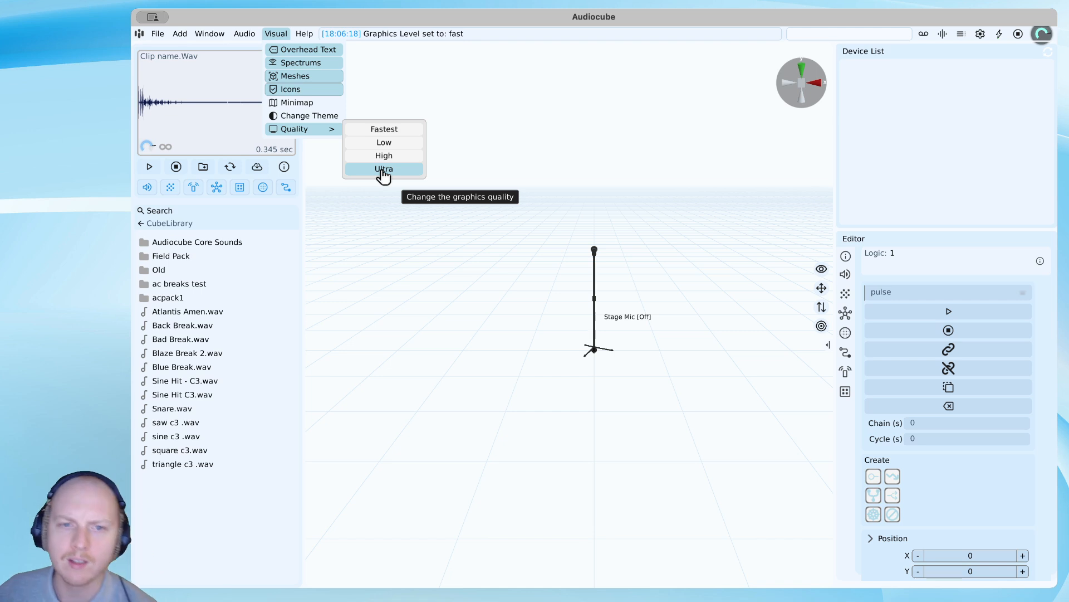
pyautogui.click(383, 170)
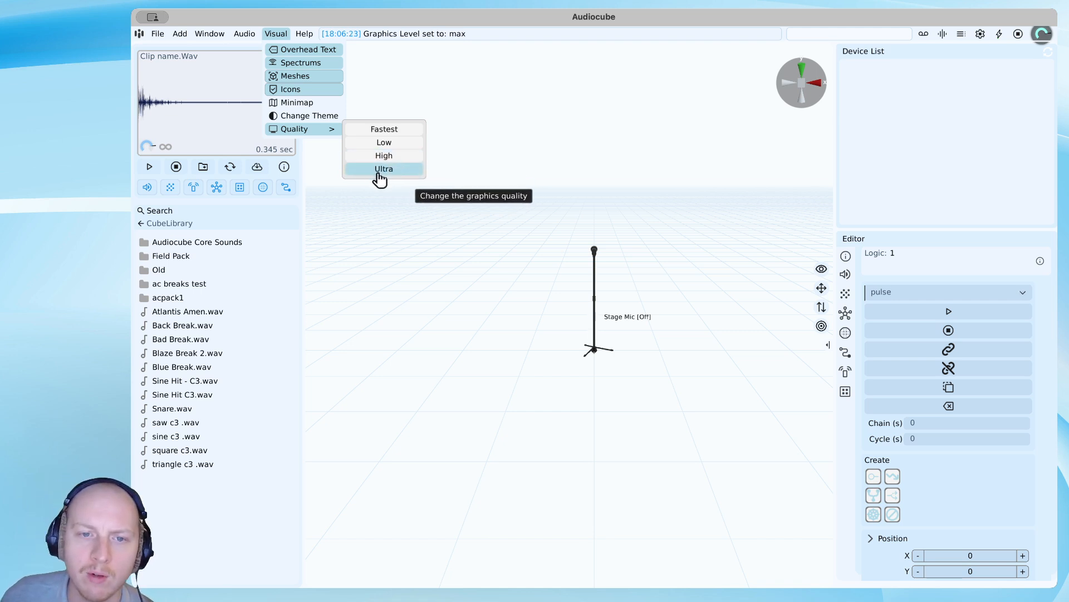
# Apply the Audiocube Dark color theme, followed by the second theme in the list.
pyautogui.click(313, 119)
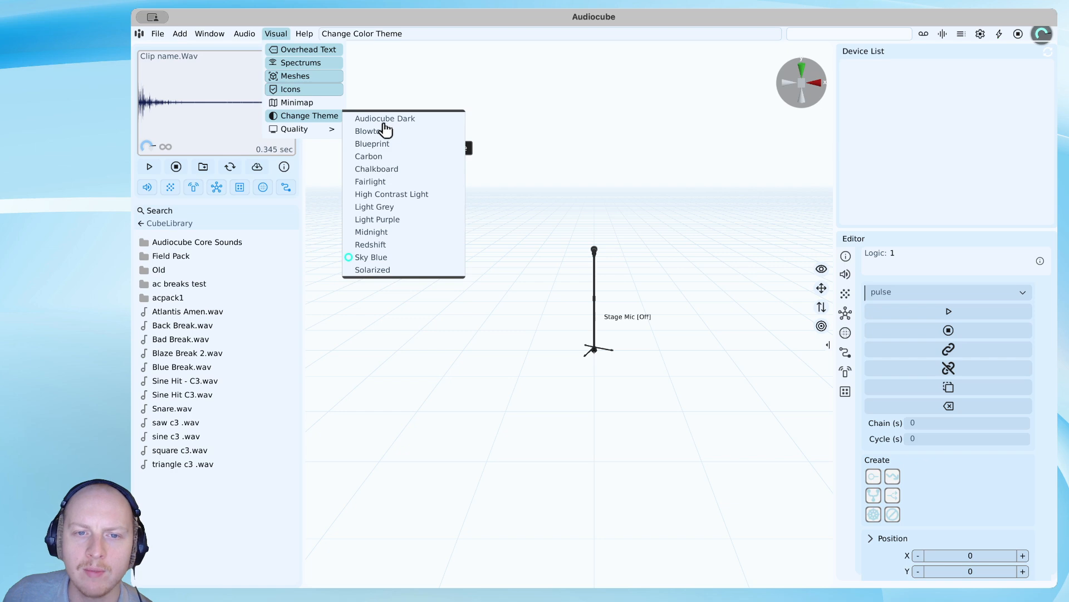
pyautogui.click(383, 122)
pyautogui.click(323, 119)
pyautogui.click(376, 132)
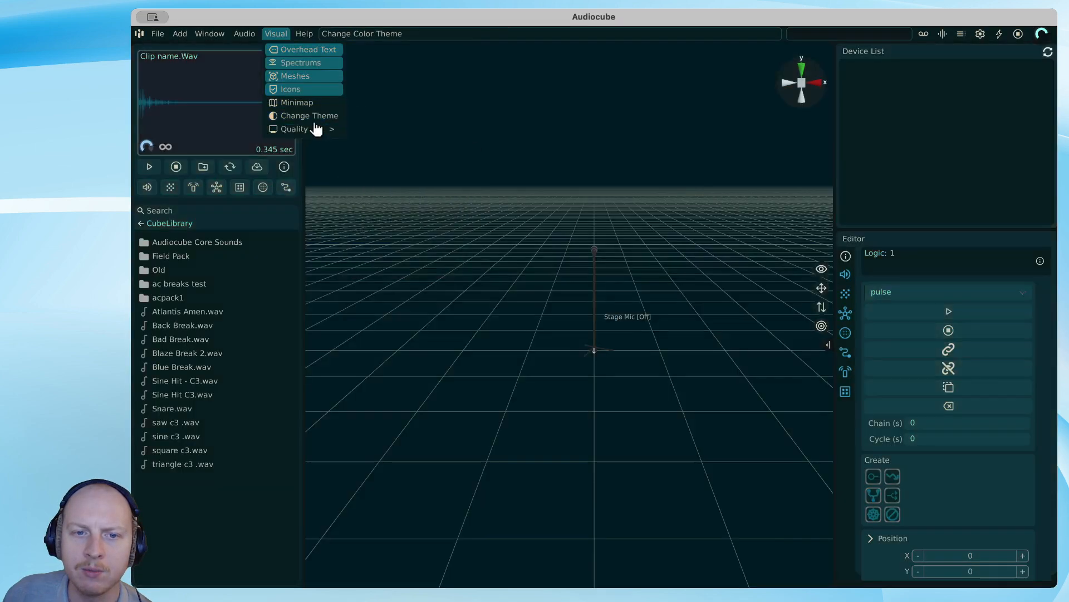
# Try the Chalkboard, Fairlight, Midnight, Sky Blue and Audiocube Dark color themes one after another.
pyautogui.click(310, 115)
pyautogui.click(375, 173)
pyautogui.click(334, 129)
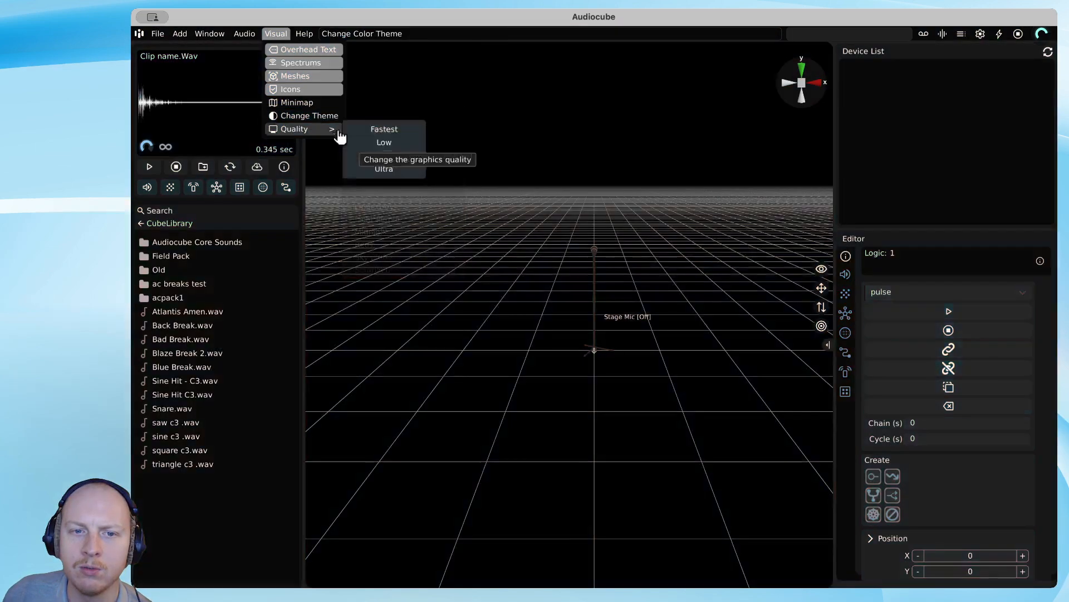
pyautogui.click(337, 118)
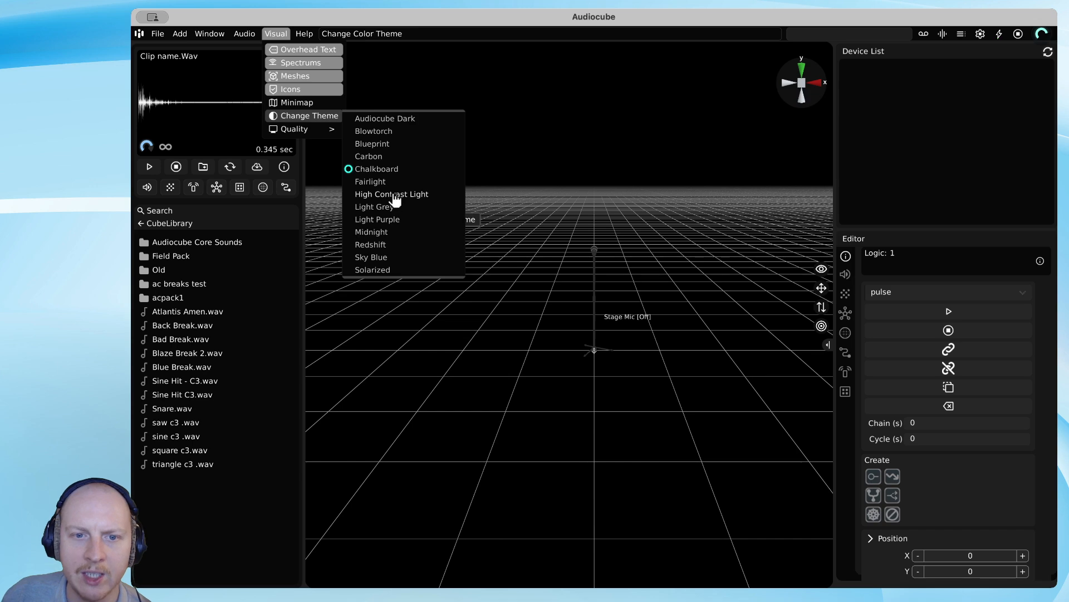
pyautogui.click(374, 183)
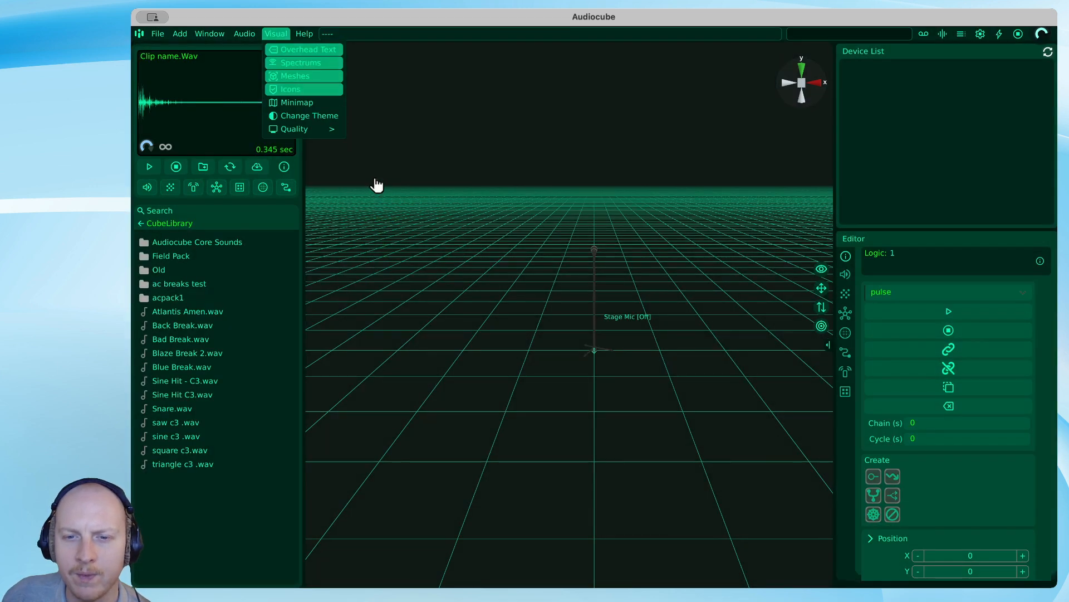
pyautogui.click(323, 117)
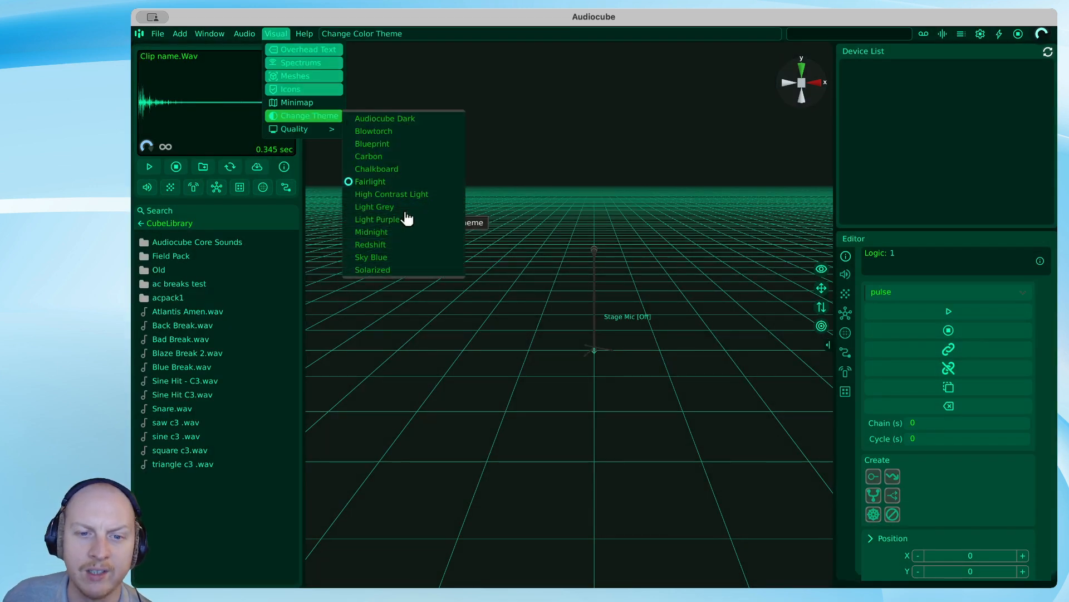
pyautogui.click(378, 233)
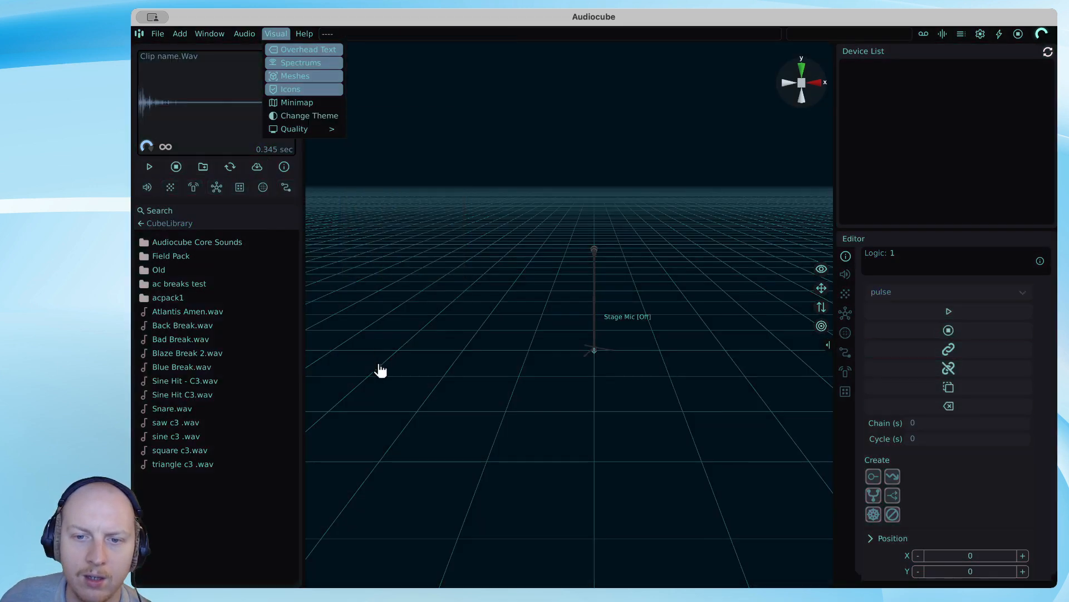
pyautogui.click(326, 117)
pyautogui.click(381, 259)
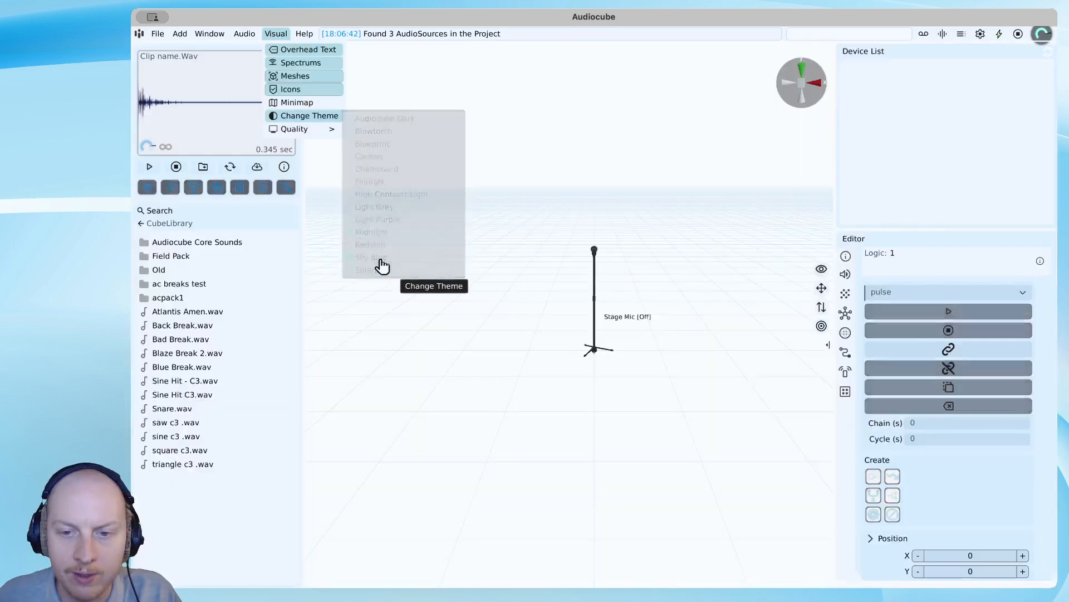
pyautogui.click(312, 119)
pyautogui.click(395, 119)
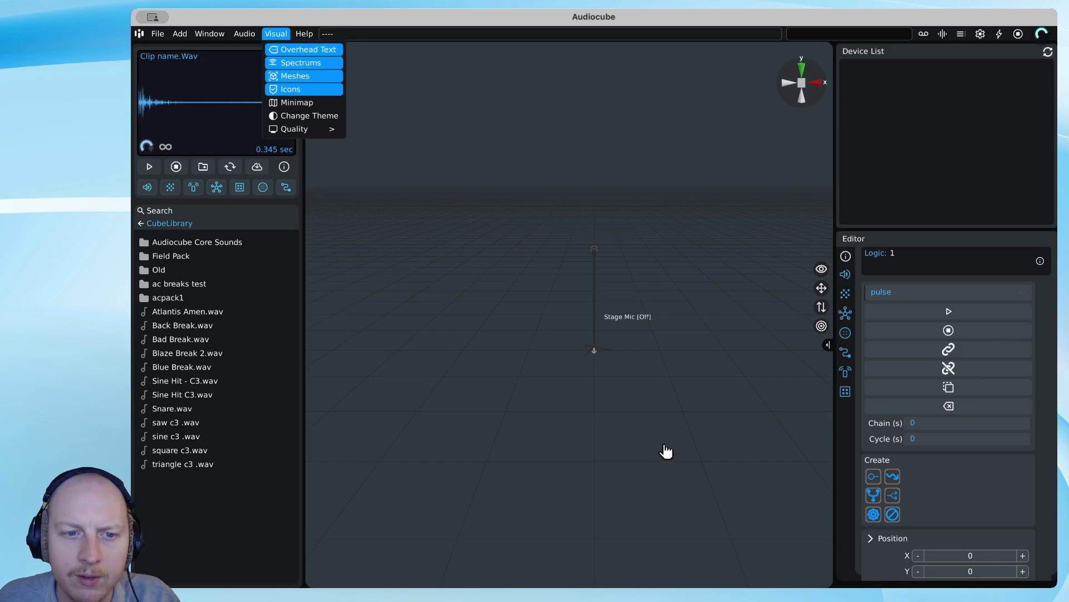
# Apply the Carbon color theme to the interface.
pyautogui.click(311, 116)
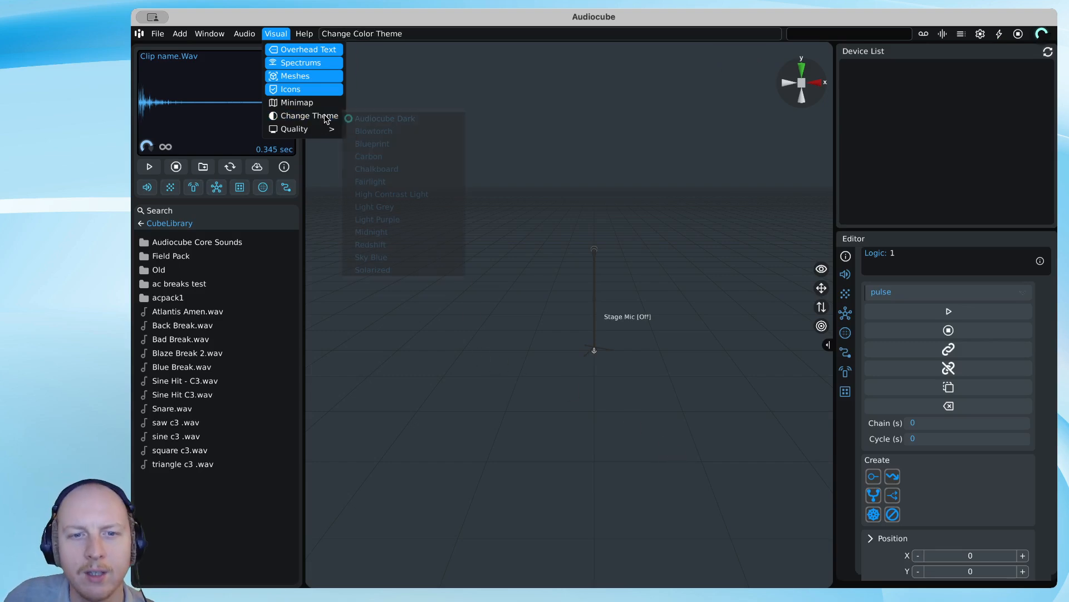
pyautogui.click(369, 158)
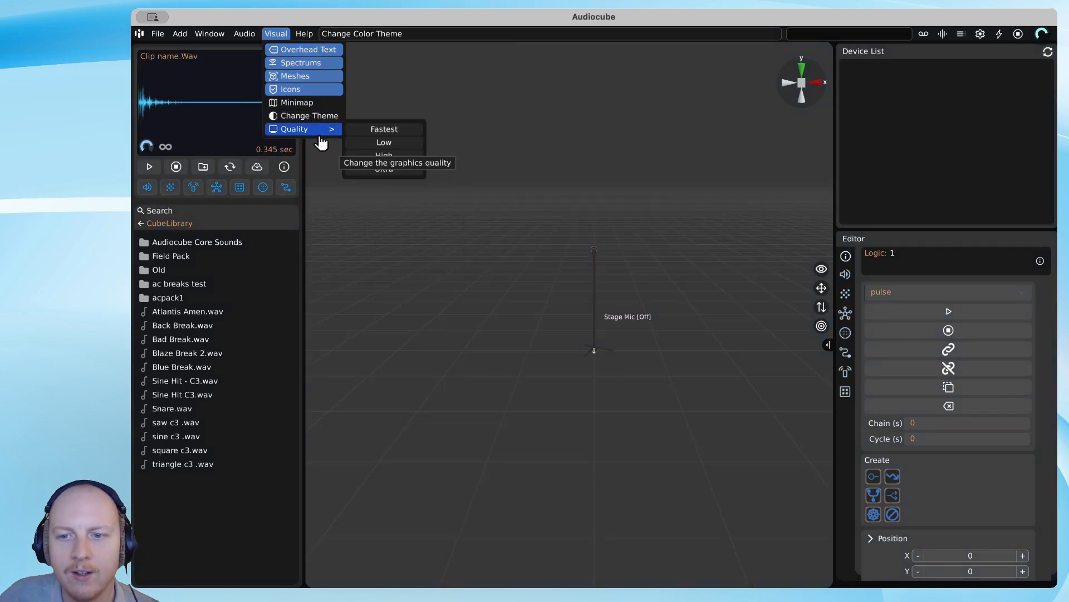
pyautogui.click(276, 35)
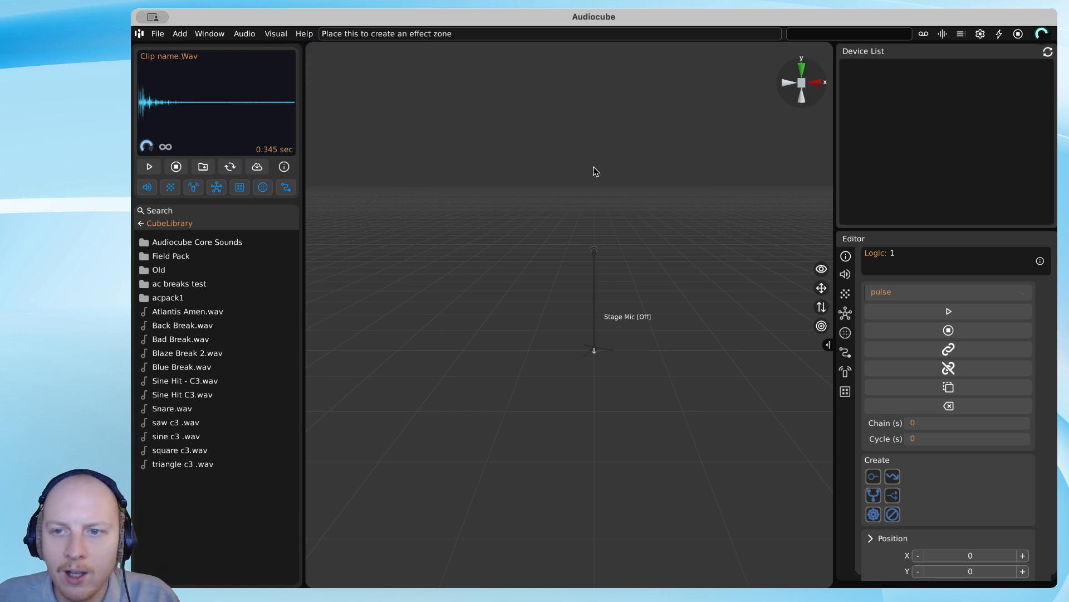
# Review the available help resources and the session's information log, leaving the log closed.
pyautogui.click(305, 35)
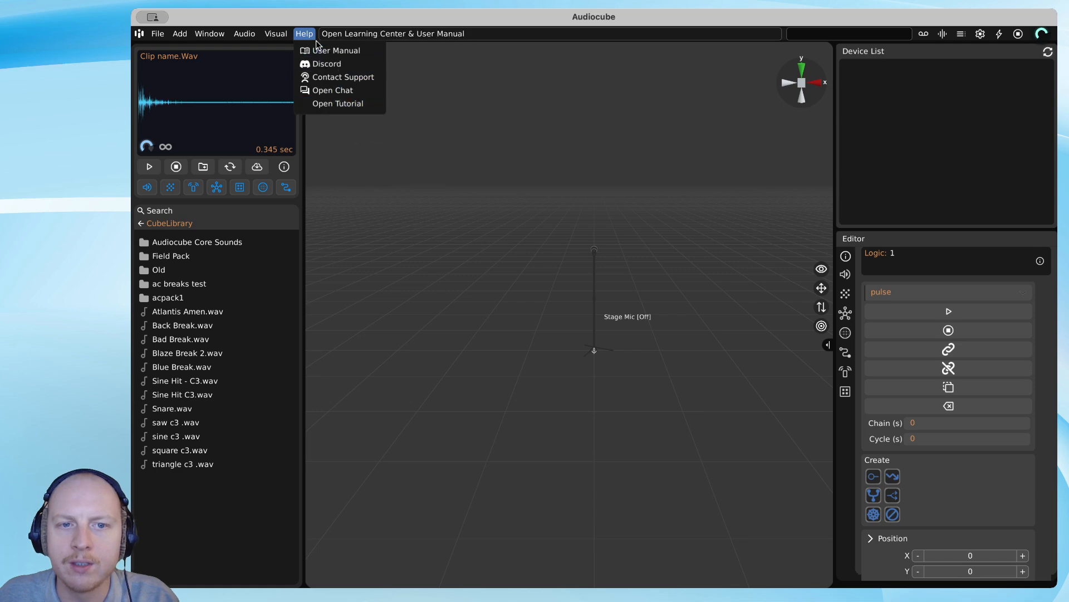
pyautogui.click(384, 35)
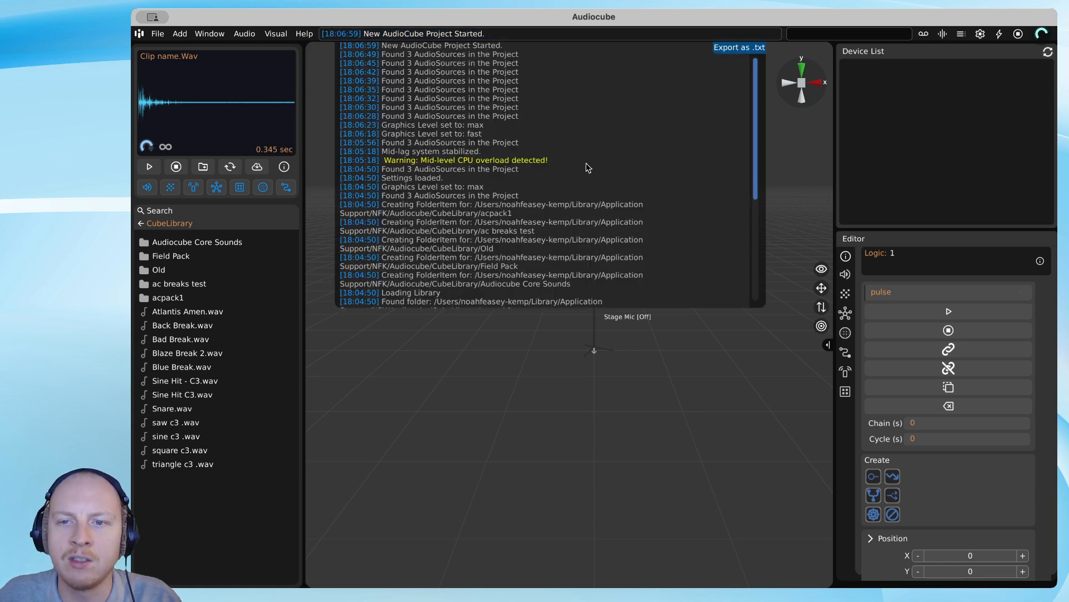
pyautogui.click(443, 36)
pyautogui.click(444, 37)
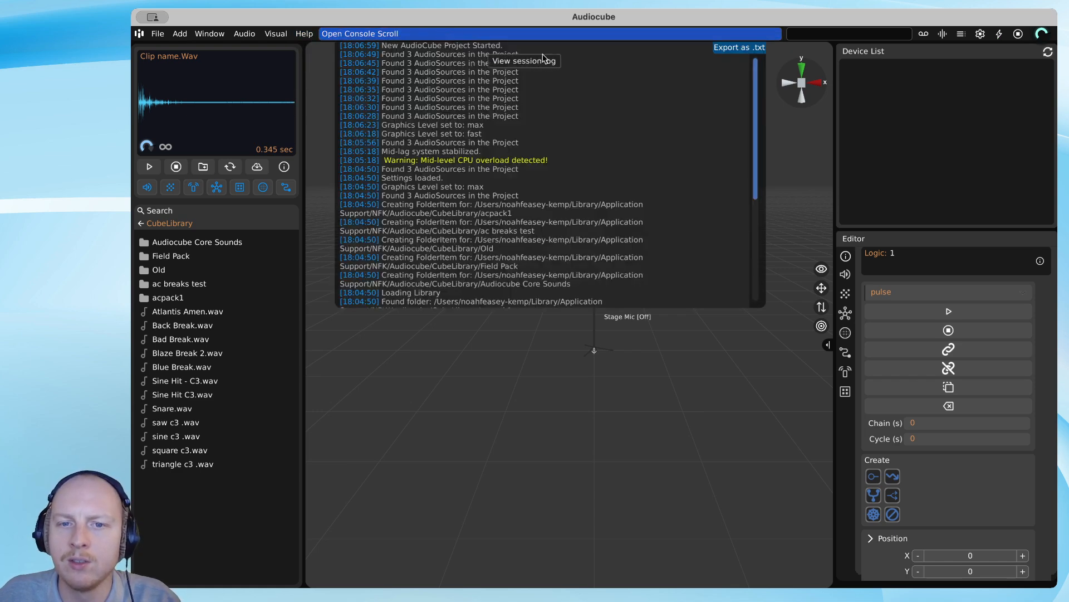
pyautogui.moveTo(755, 161); pyautogui.dragTo(734, 17)
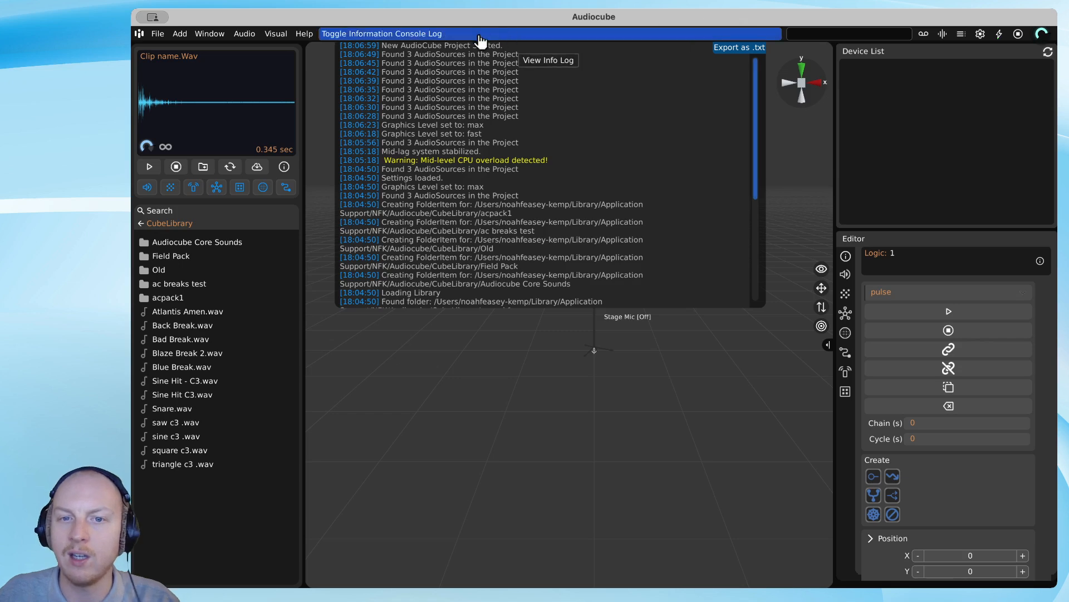
pyautogui.click(480, 41)
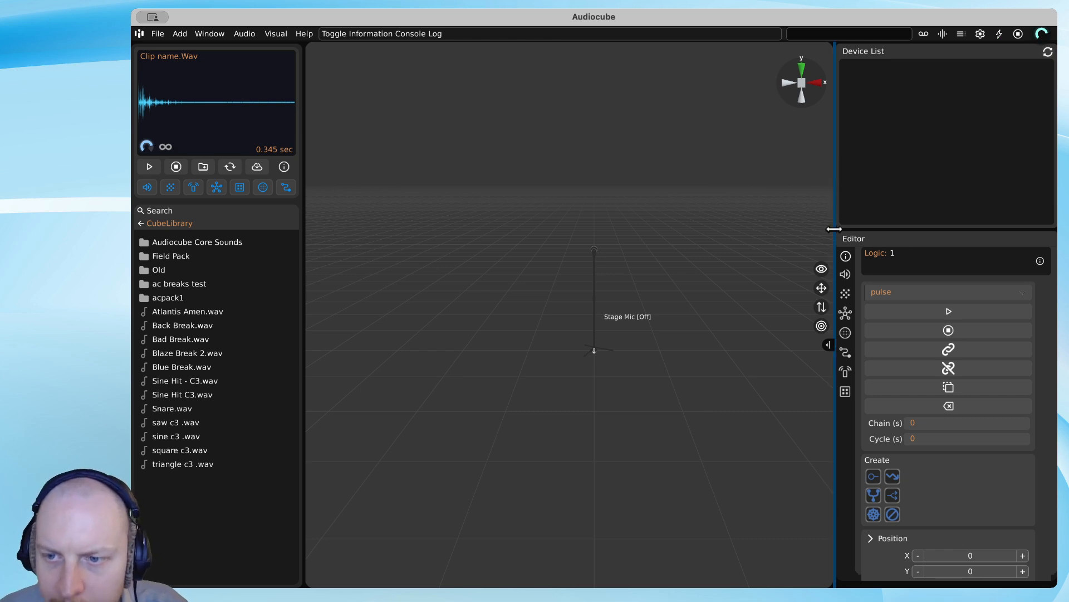
# Narrow the Device List and Editor panels slightly to give the 3D viewport more width.
pyautogui.moveTo(833, 229); pyautogui.dragTo(844, 225)
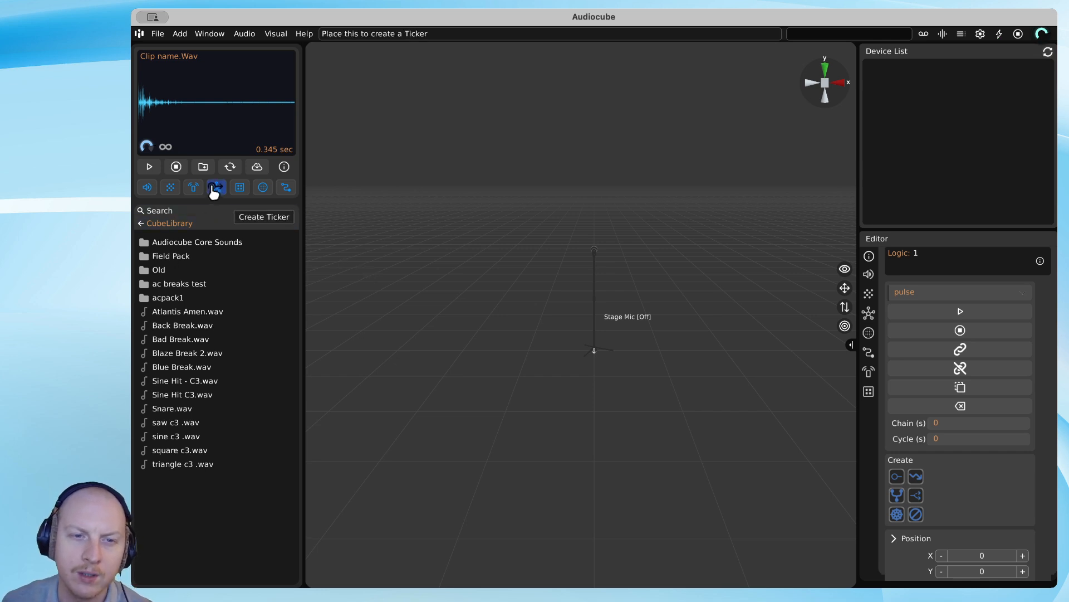
# Open the CubeLibrary folder on disk, and refresh the sample library listing in Audiocube.
pyautogui.click(202, 169)
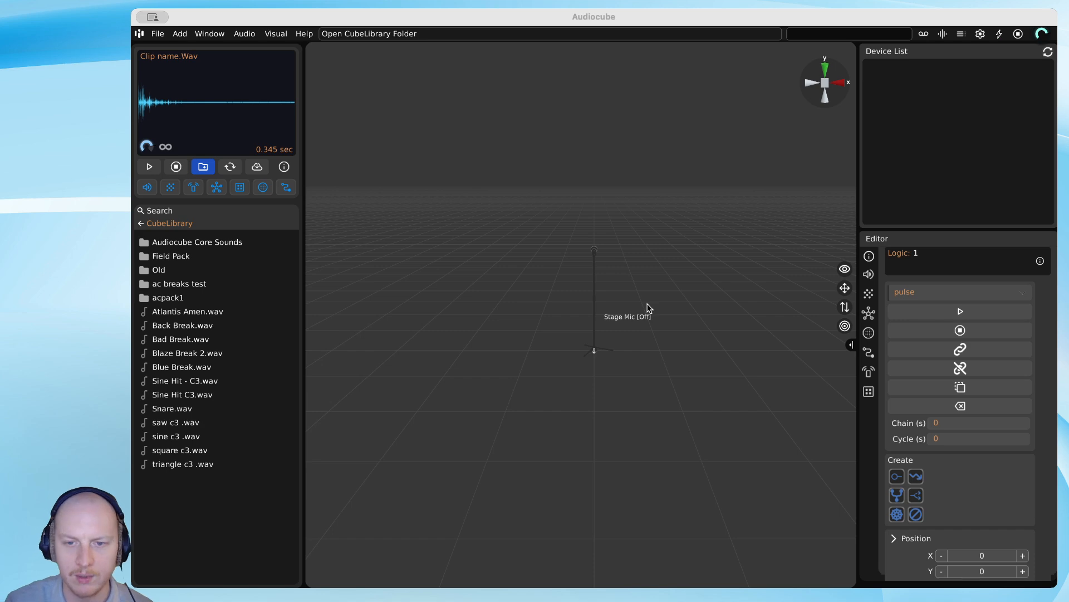
pyautogui.click(421, 218)
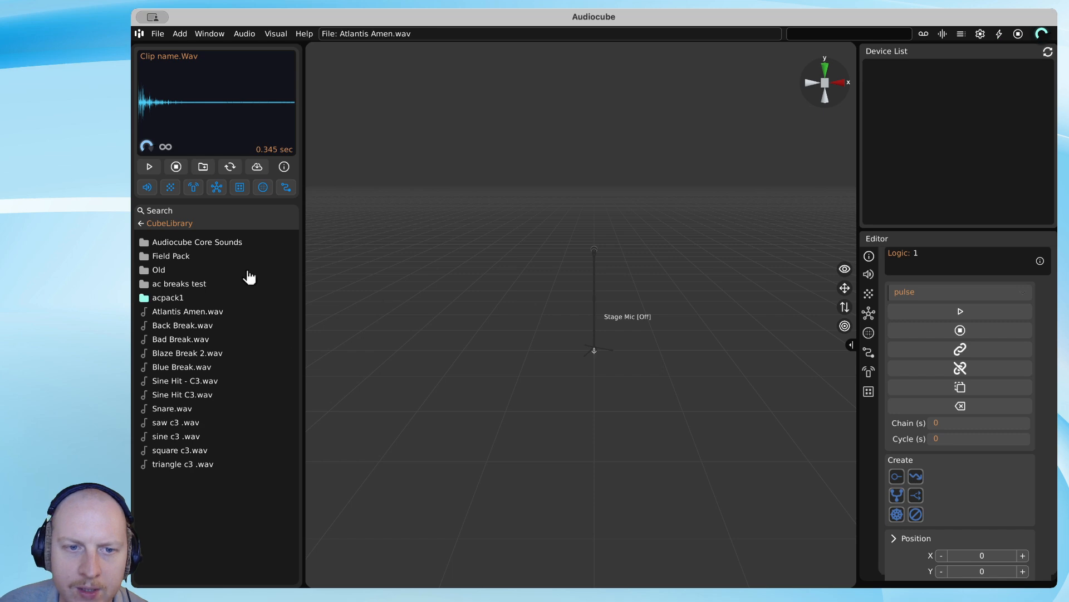
pyautogui.click(230, 167)
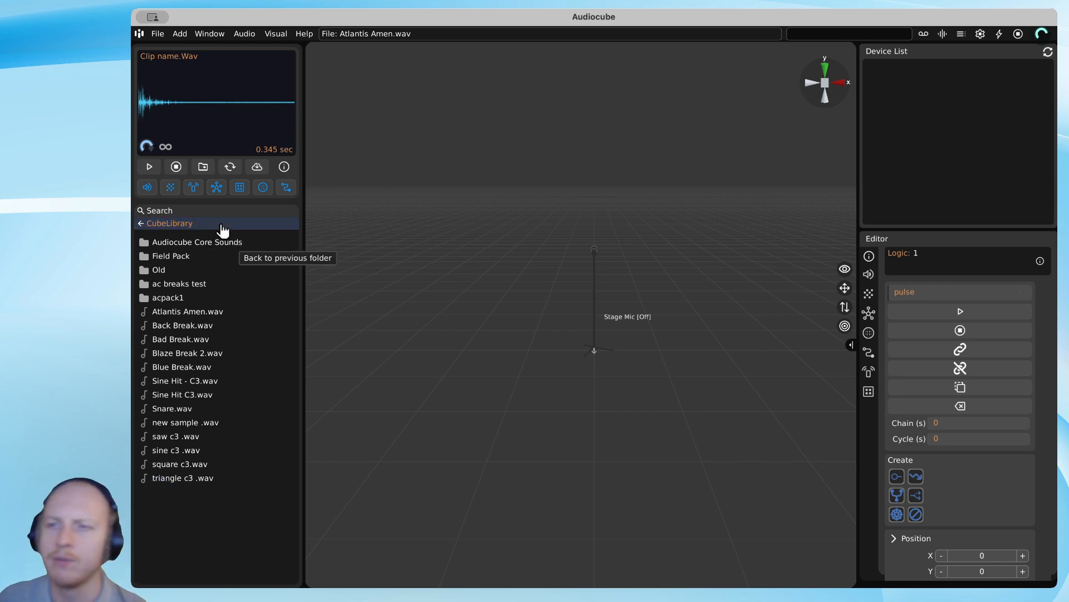
# Browse the Field Pack folder and its Objects & Animals subfolder, and return to the CubeLibrary root.
pyautogui.click(173, 254)
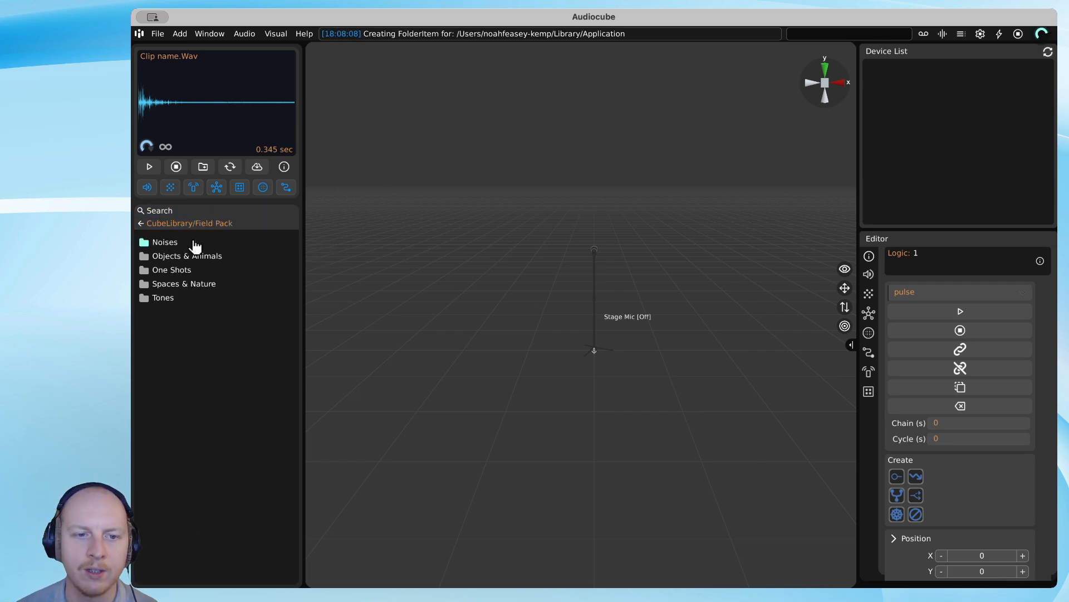
pyautogui.click(166, 225)
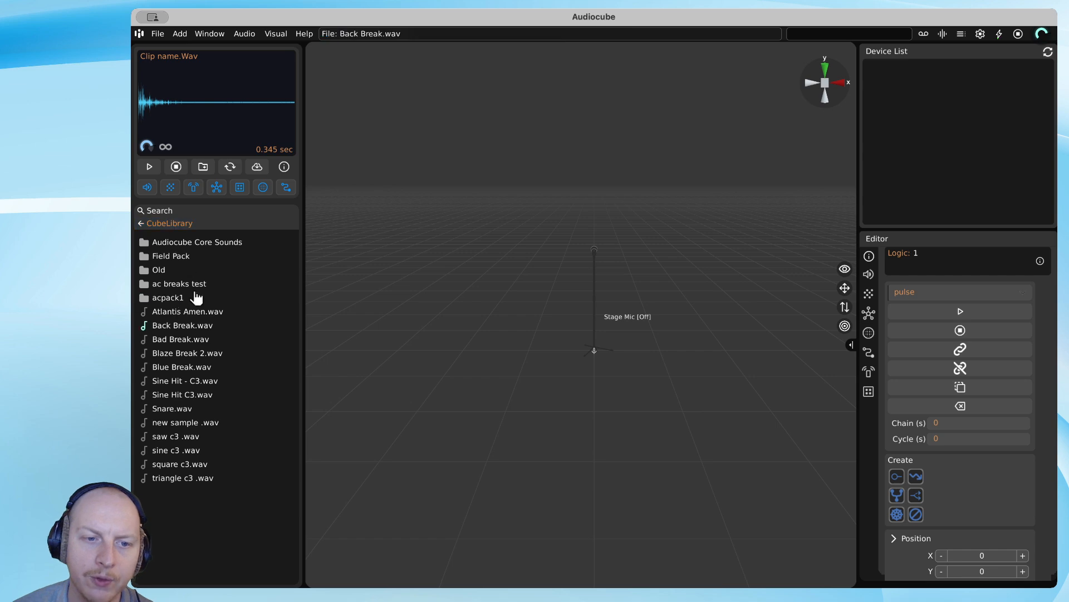
pyautogui.click(170, 257)
pyautogui.click(175, 270)
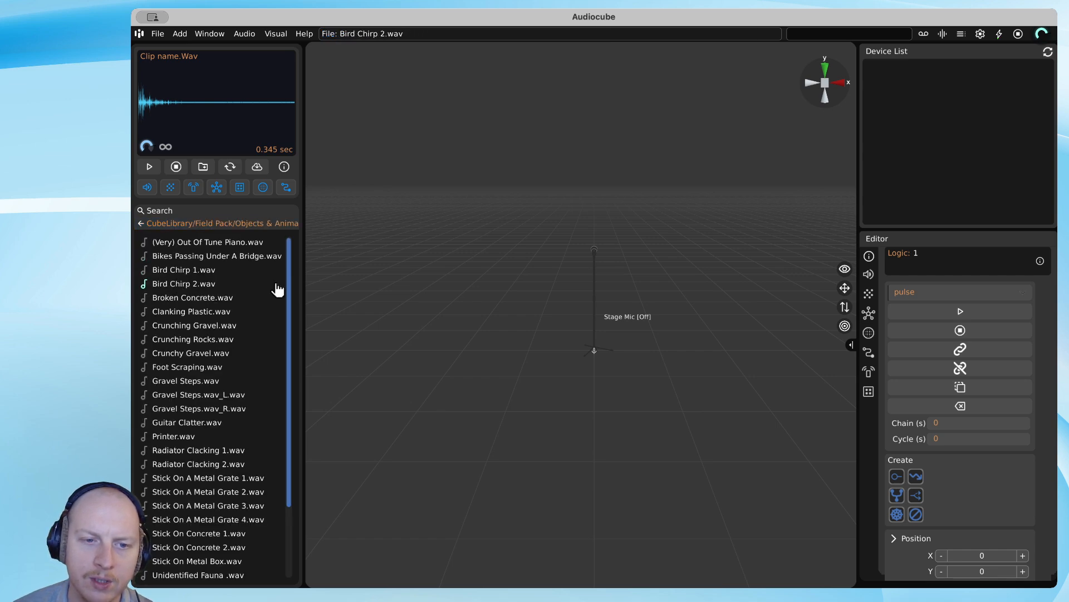
pyautogui.scroll(-3, 282, 341)
pyautogui.scroll(3, 234, 378)
pyautogui.click(190, 406)
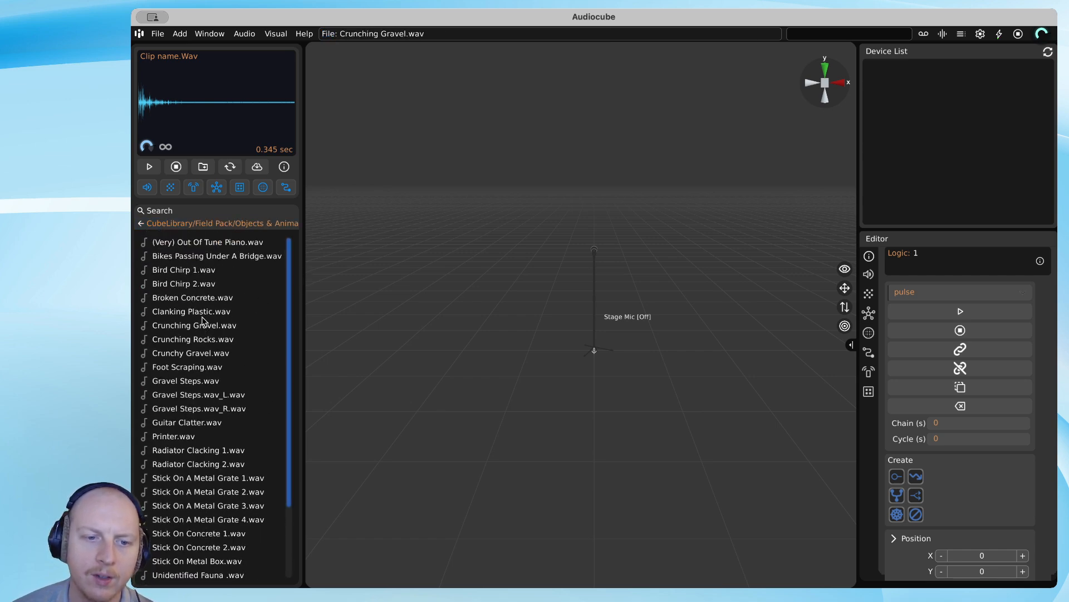
pyautogui.click(183, 229)
pyautogui.click(181, 224)
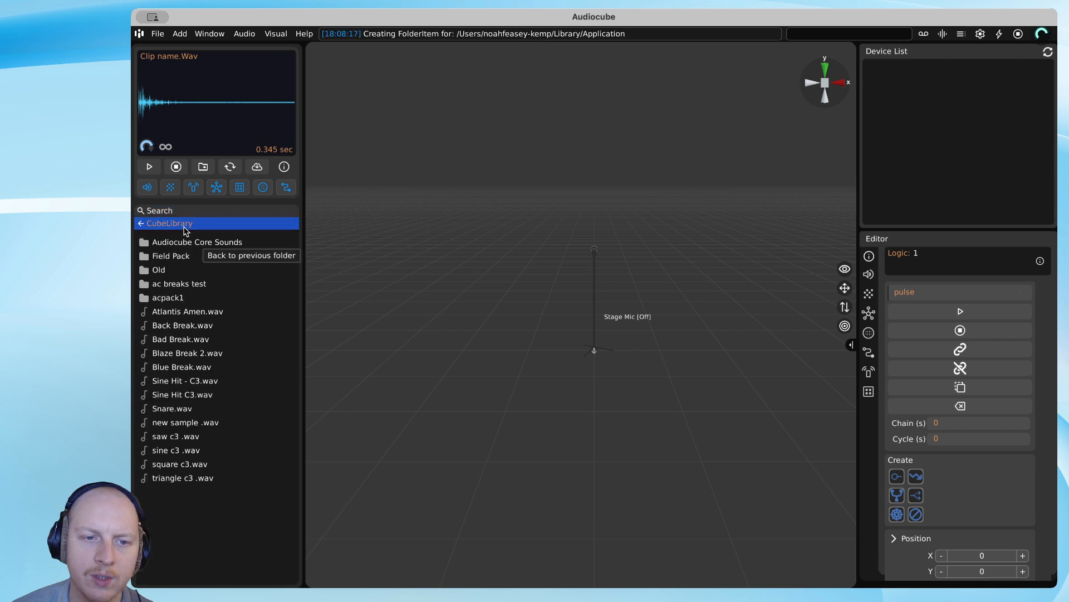
# Preview Blue Break.wav and Bad Break.wav, play the second sample looped, and stop the preview.
pyautogui.click(180, 369)
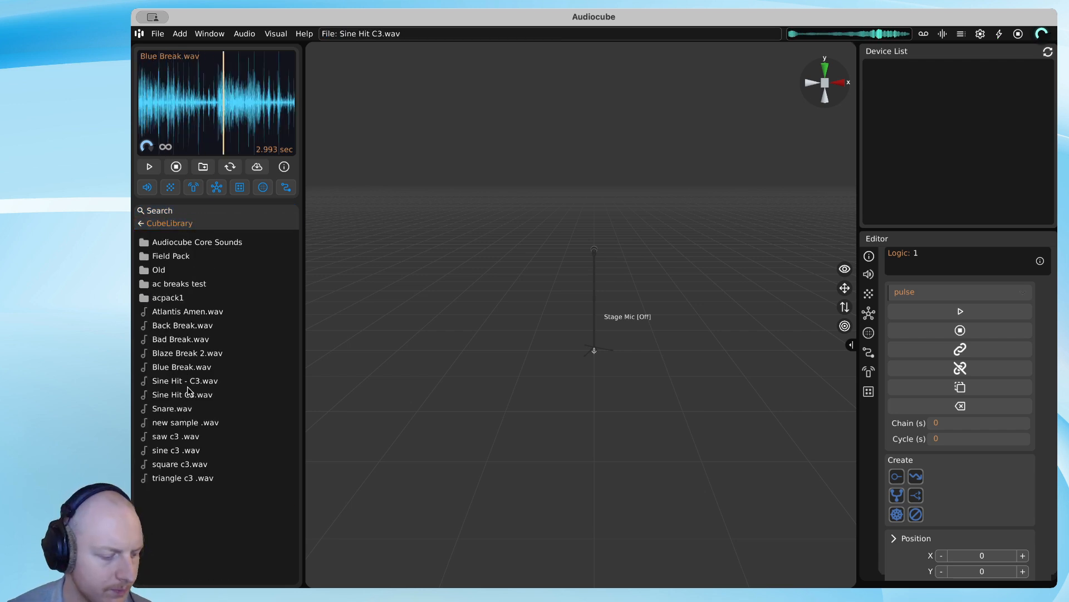
pyautogui.click(190, 339)
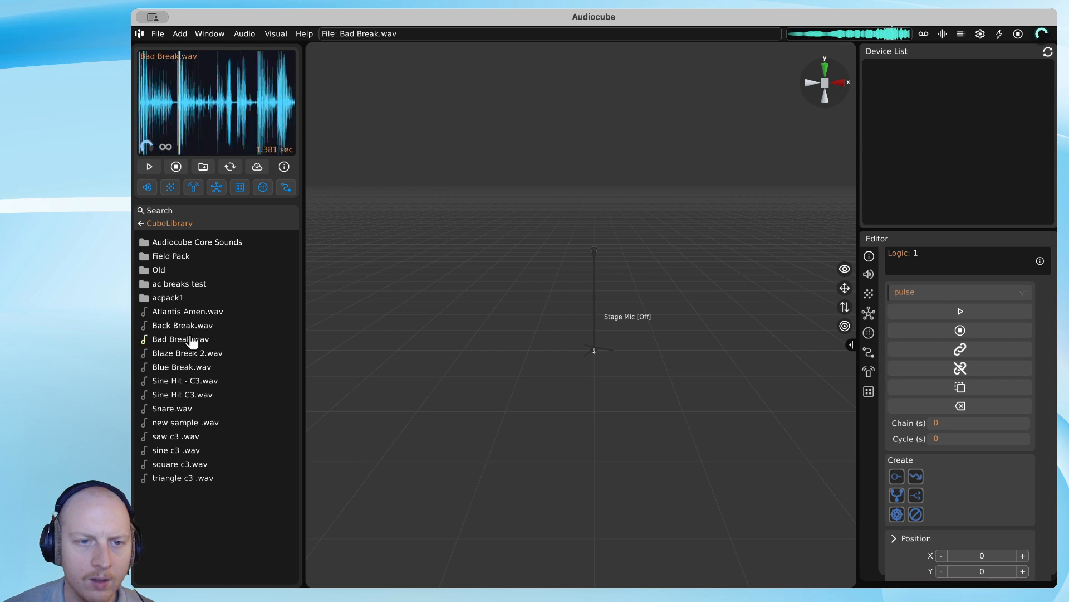
pyautogui.click(166, 146)
pyautogui.click(150, 166)
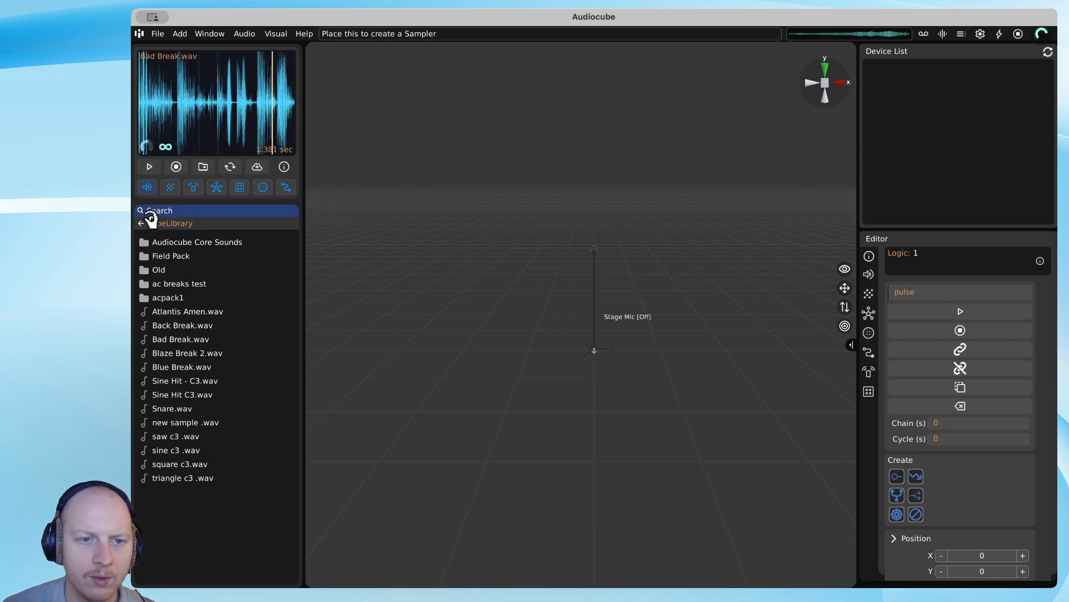
pyautogui.click(176, 167)
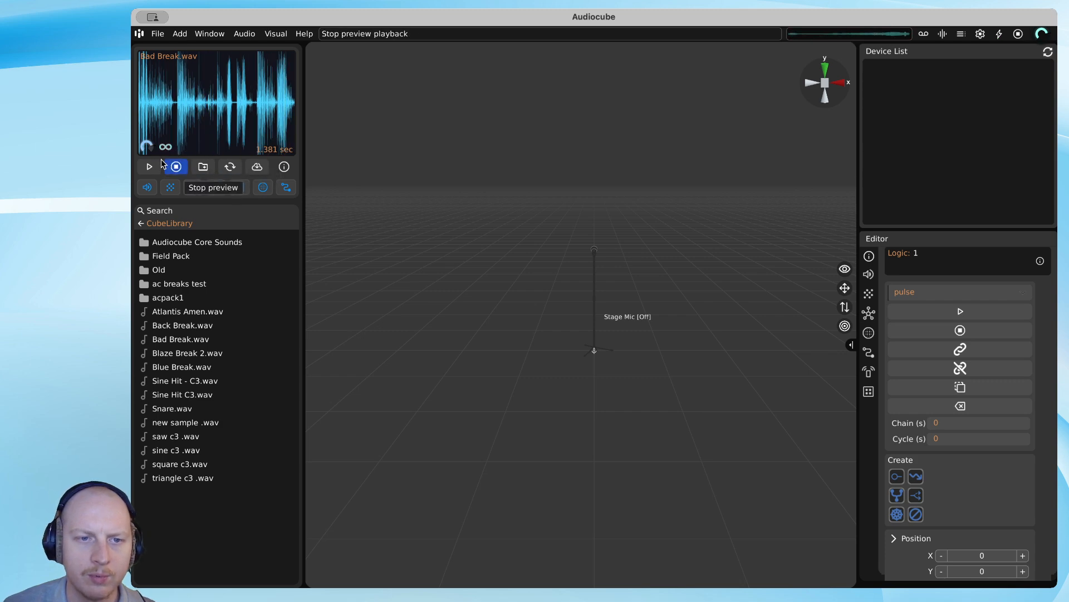
# Install the acpack1 and ac breaks test sample packs with the Sample Pack Manager, and close it.
pyautogui.click(257, 167)
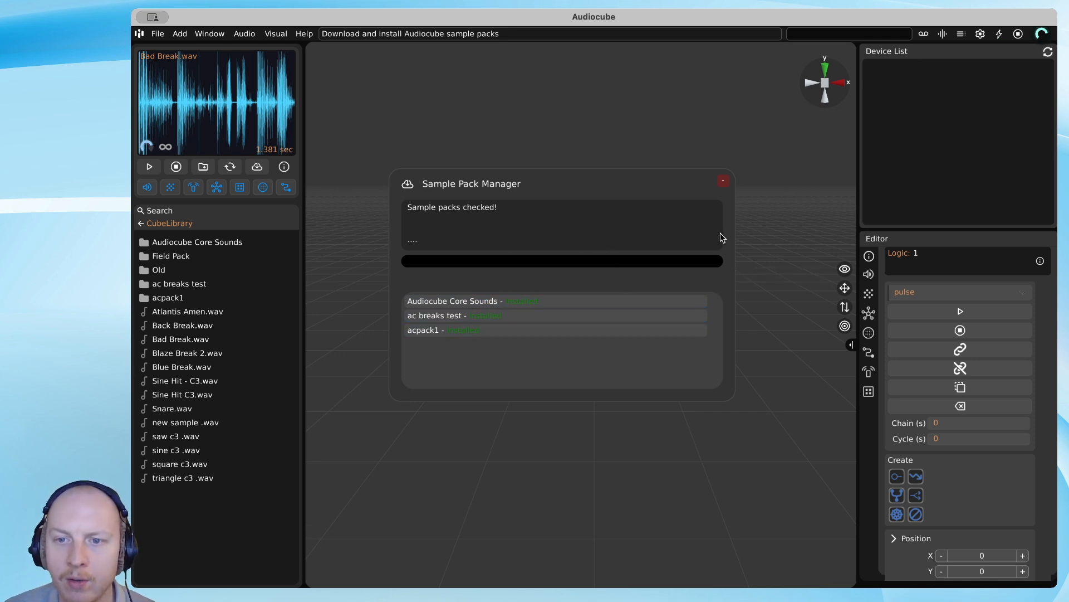
pyautogui.click(461, 332)
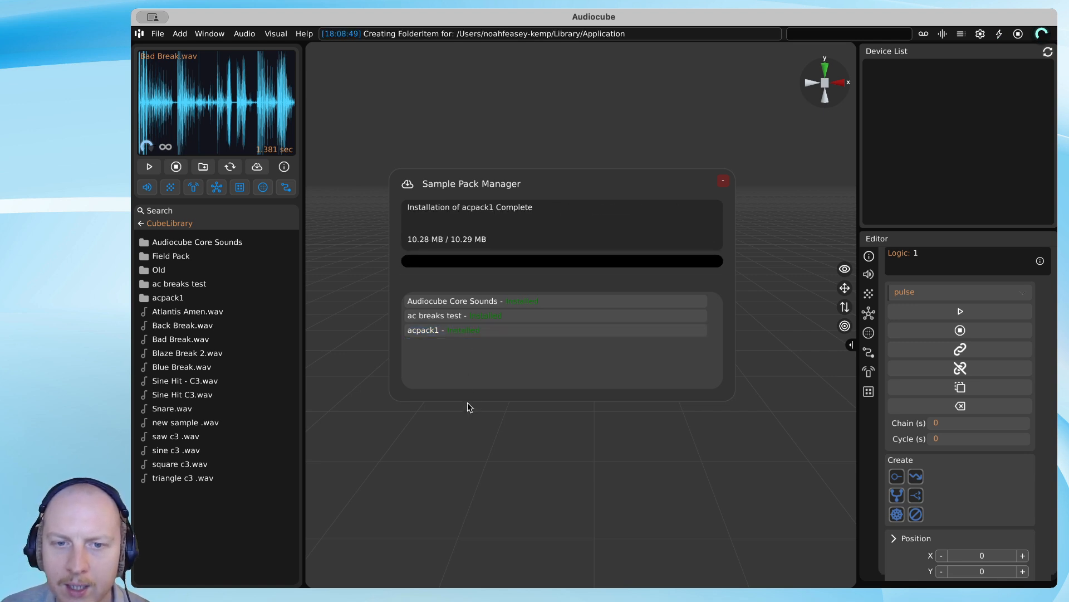
pyautogui.click(500, 320)
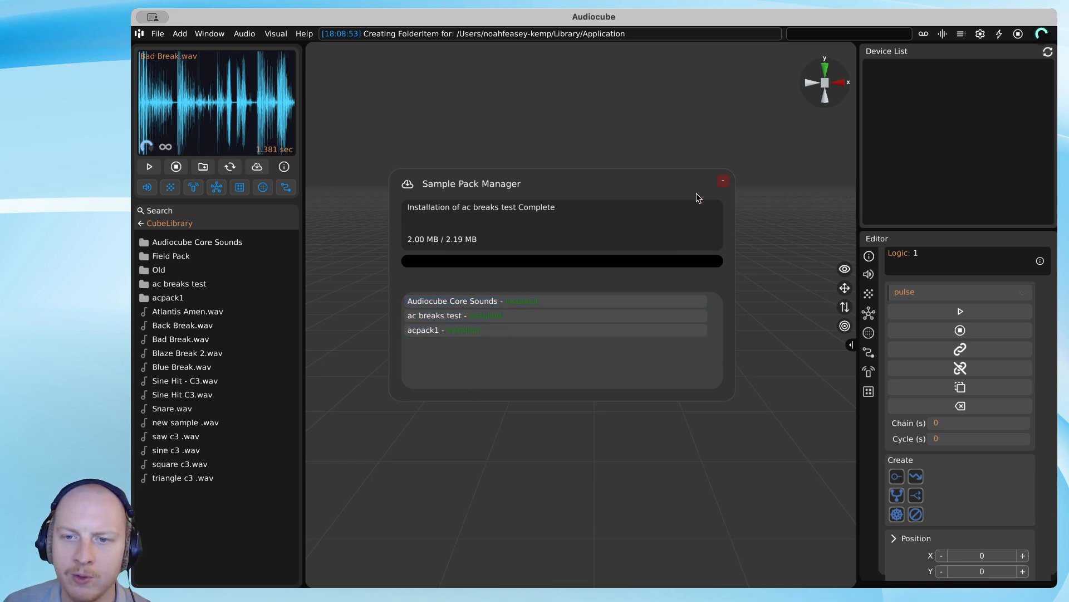
pyautogui.click(723, 182)
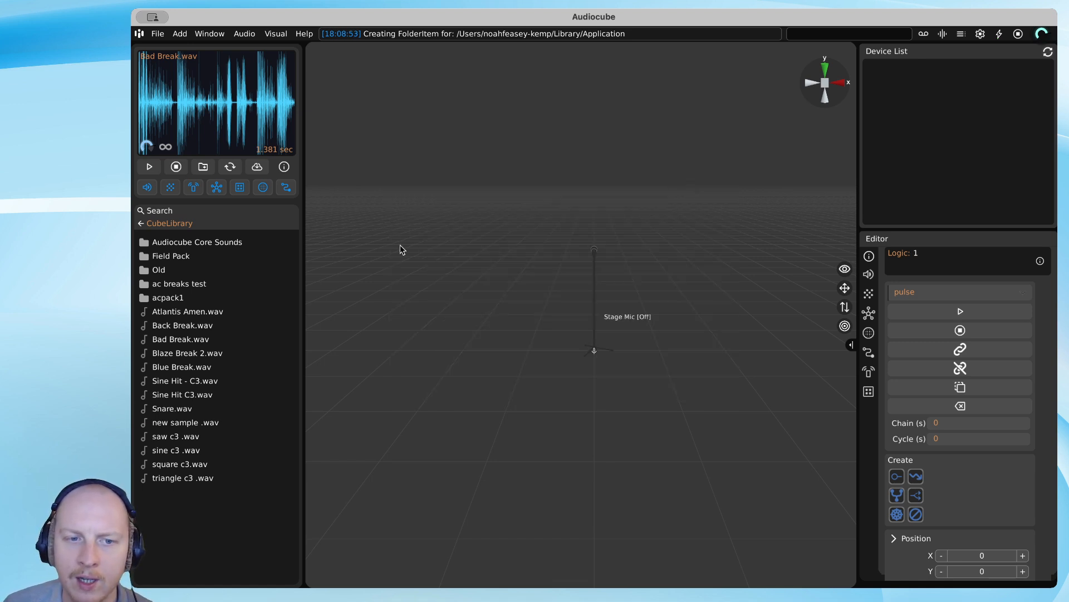
# Check the subfolders of Audiocube Core Sounds, return to the CubeLibrary root and preview Blue Break.wav.
pyautogui.click(211, 245)
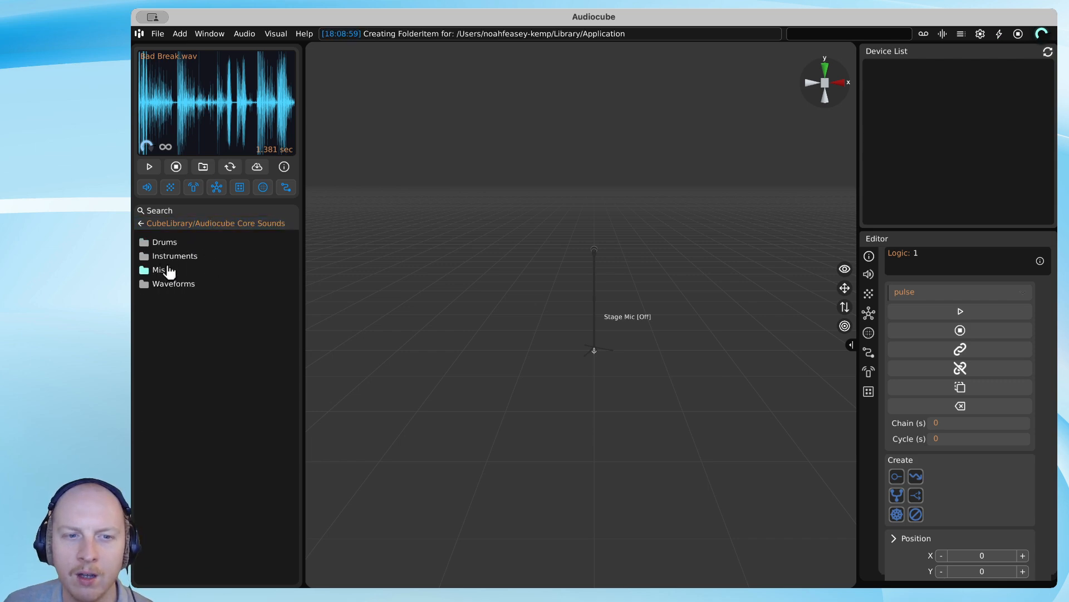
pyautogui.click(183, 227)
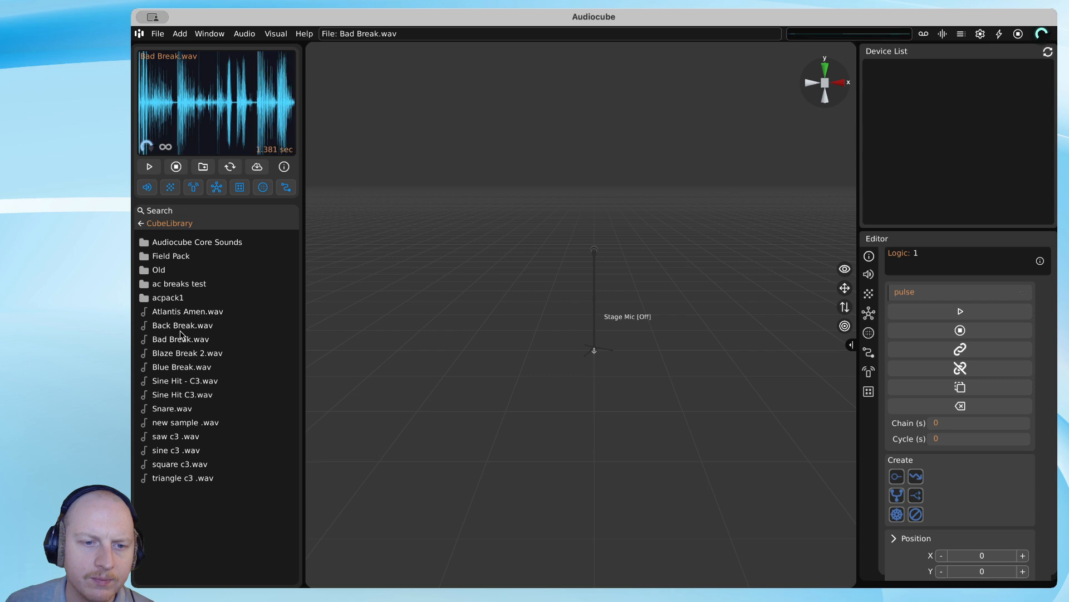
pyautogui.click(183, 368)
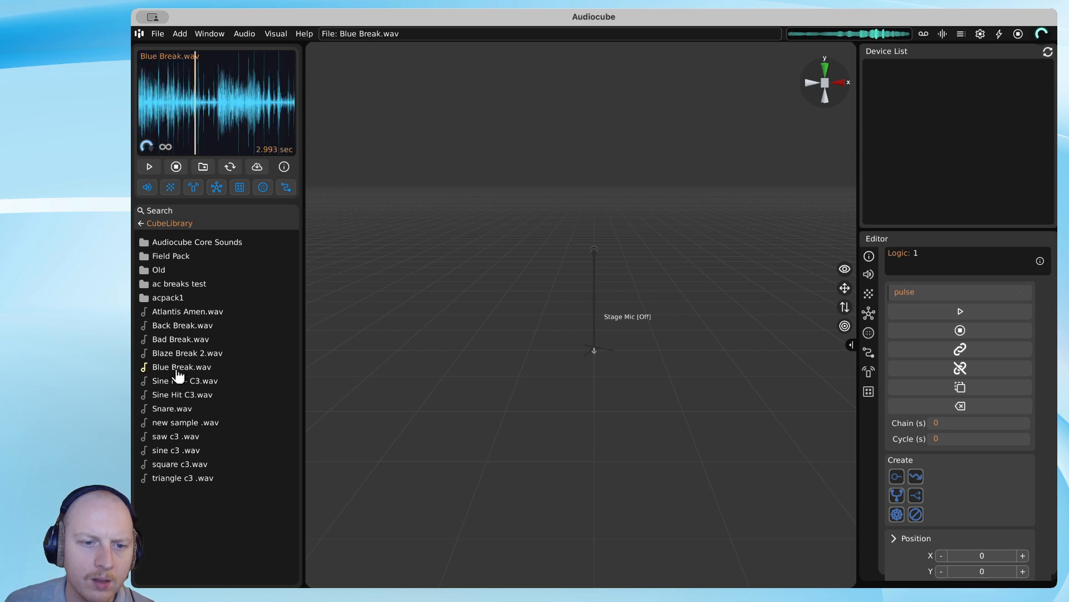
# Place Blue Break.wav in the scene as a sampler and play it.
pyautogui.moveTo(182, 370); pyautogui.dragTo(493, 221)
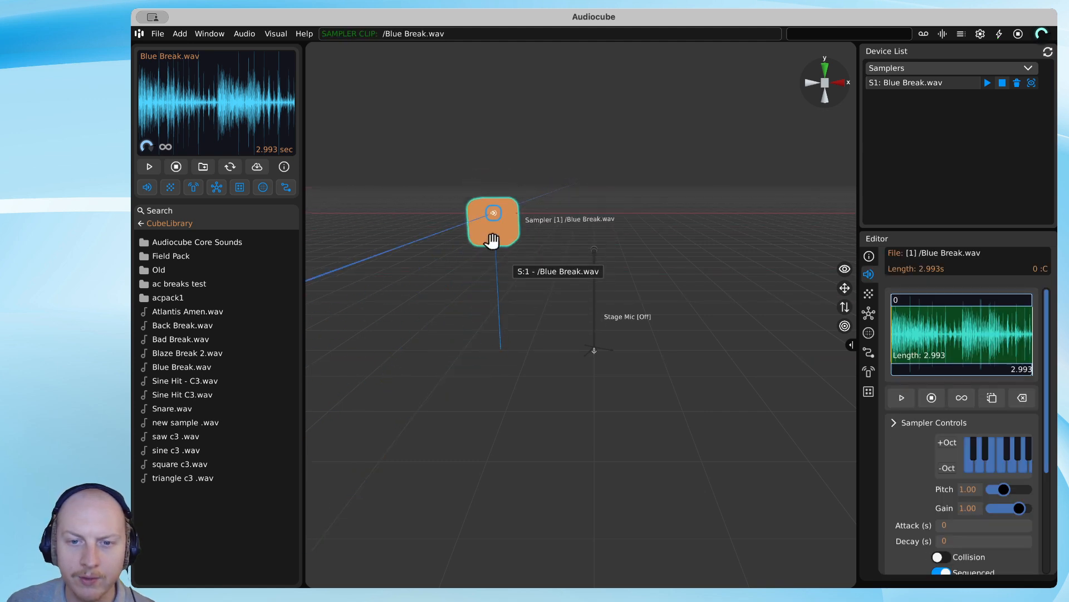
pyautogui.click(911, 400)
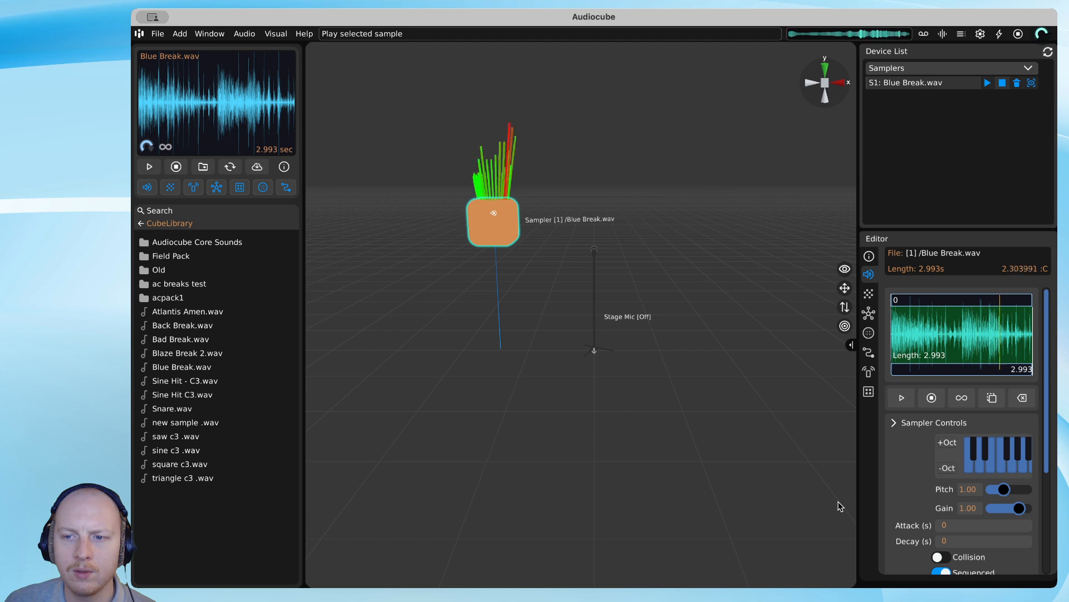
pyautogui.moveTo(561, 391); pyautogui.dragTo(571, 408)
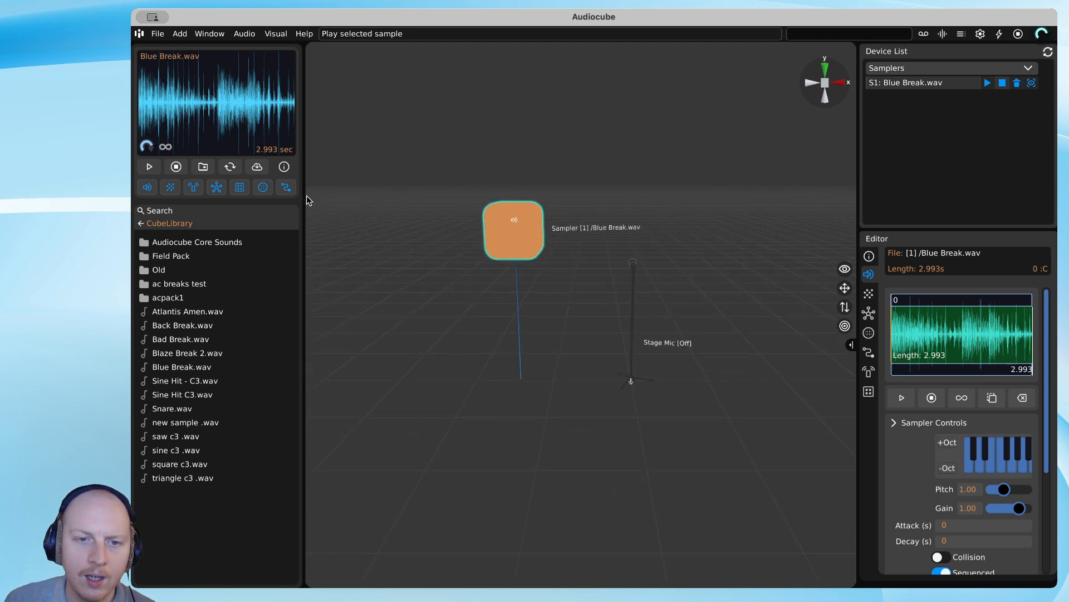
# Widen the browser panel, add an emitter loaded with Blue Break.wav and reposition it above and beside the sampler.
pyautogui.moveTo(306, 202); pyautogui.dragTo(325, 201)
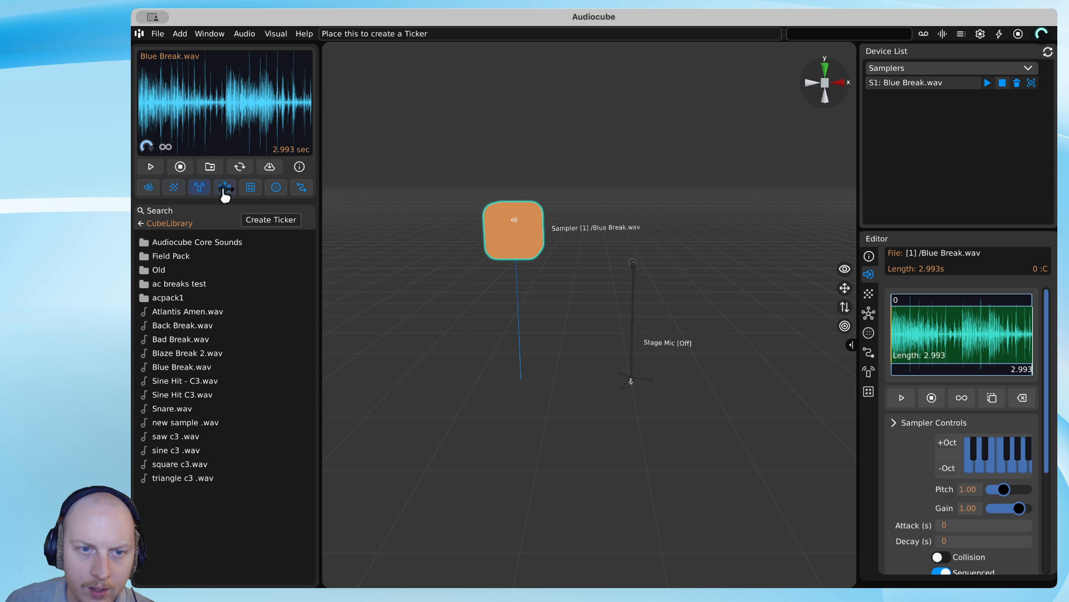
pyautogui.moveTo(174, 188); pyautogui.dragTo(452, 341)
pyautogui.moveTo(443, 277); pyautogui.dragTo(449, 138)
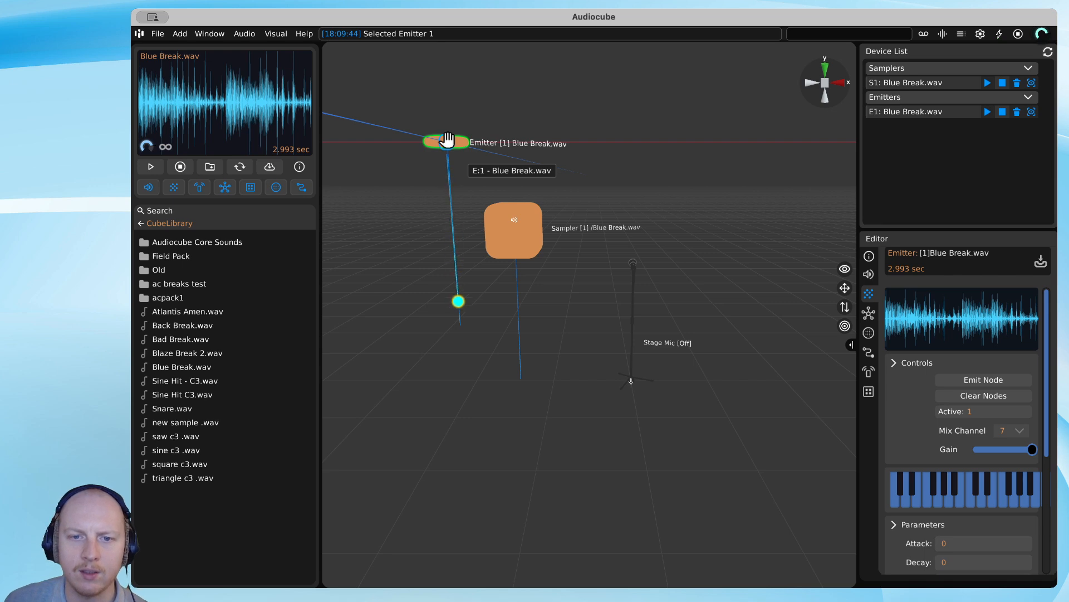
pyautogui.moveTo(404, 321); pyautogui.dragTo(437, 352)
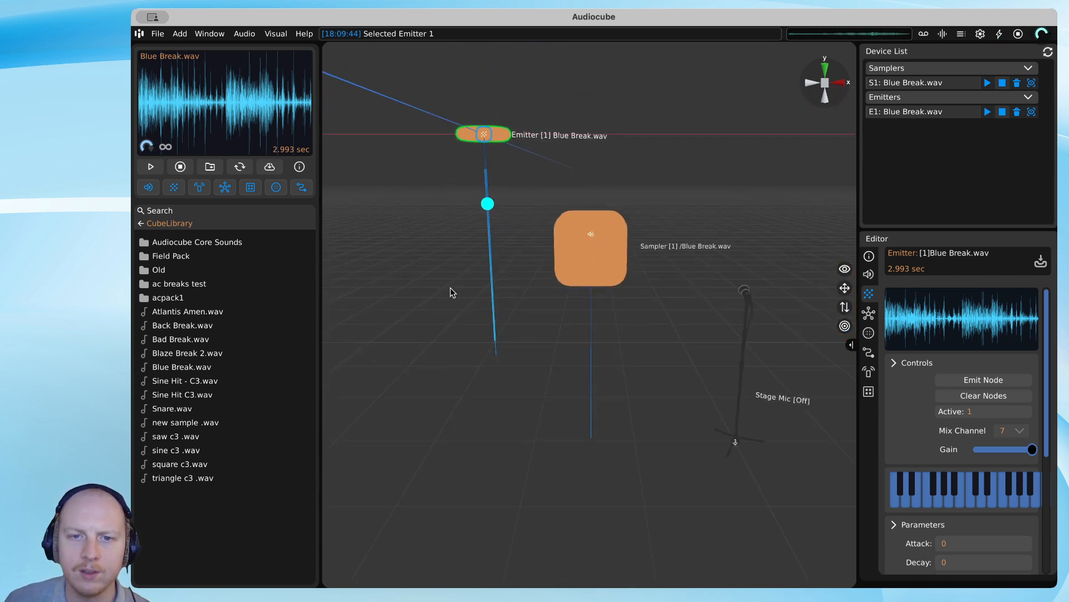
pyautogui.moveTo(495, 141); pyautogui.dragTo(426, 199)
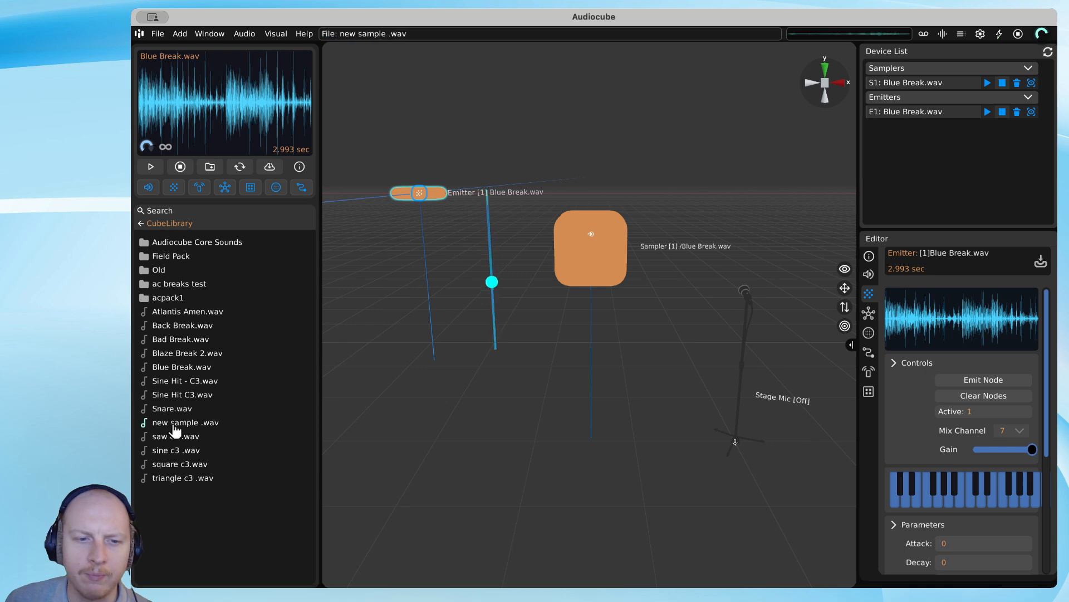
# Replace the Blue Break.wav emitter with a new emitter loaded with Sine Hit C3.wav, raised to about the same spot.
pyautogui.click(179, 394)
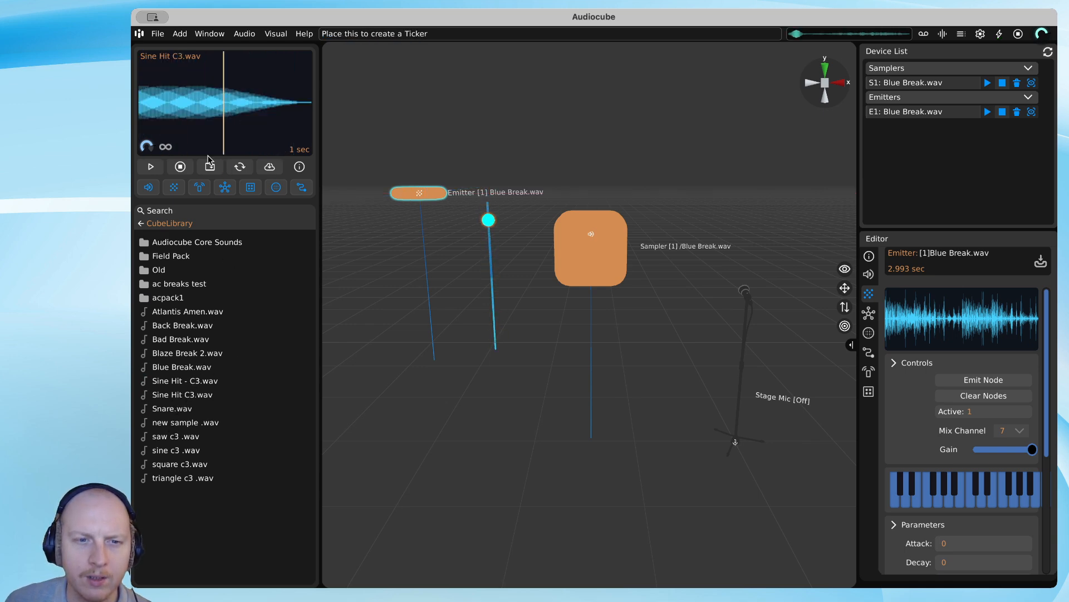
pyautogui.moveTo(170, 186); pyautogui.dragTo(427, 312)
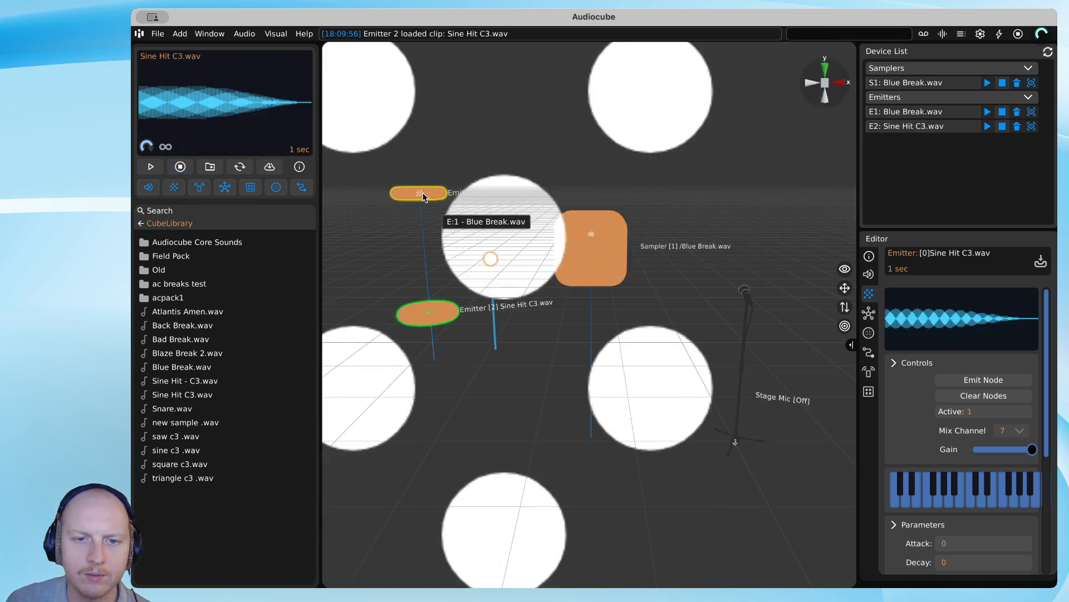
pyautogui.rightClick(424, 194)
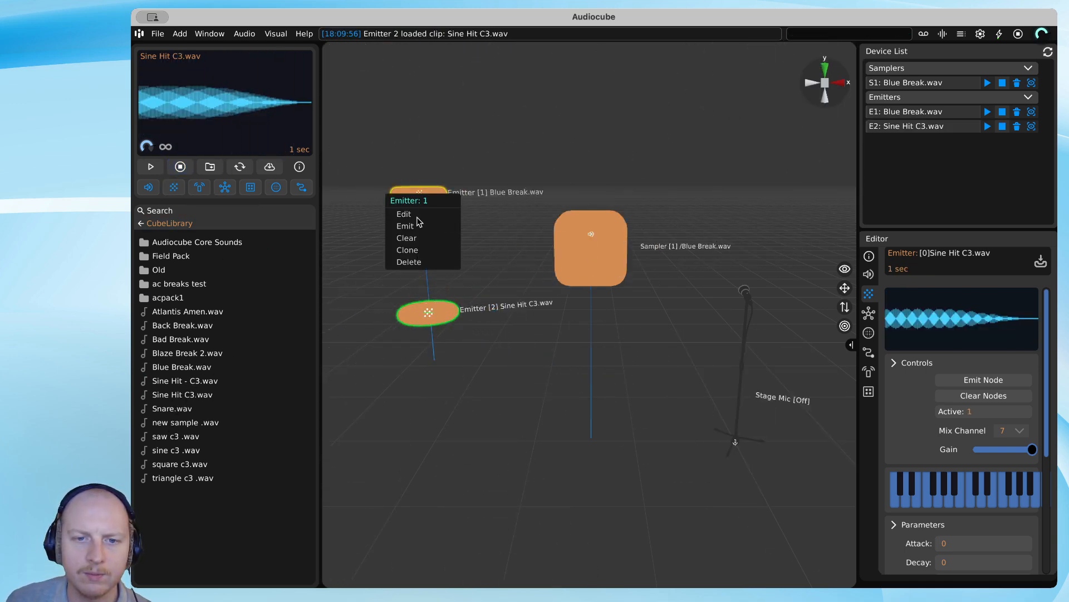
pyautogui.click(406, 263)
pyautogui.moveTo(429, 310); pyautogui.dragTo(428, 215)
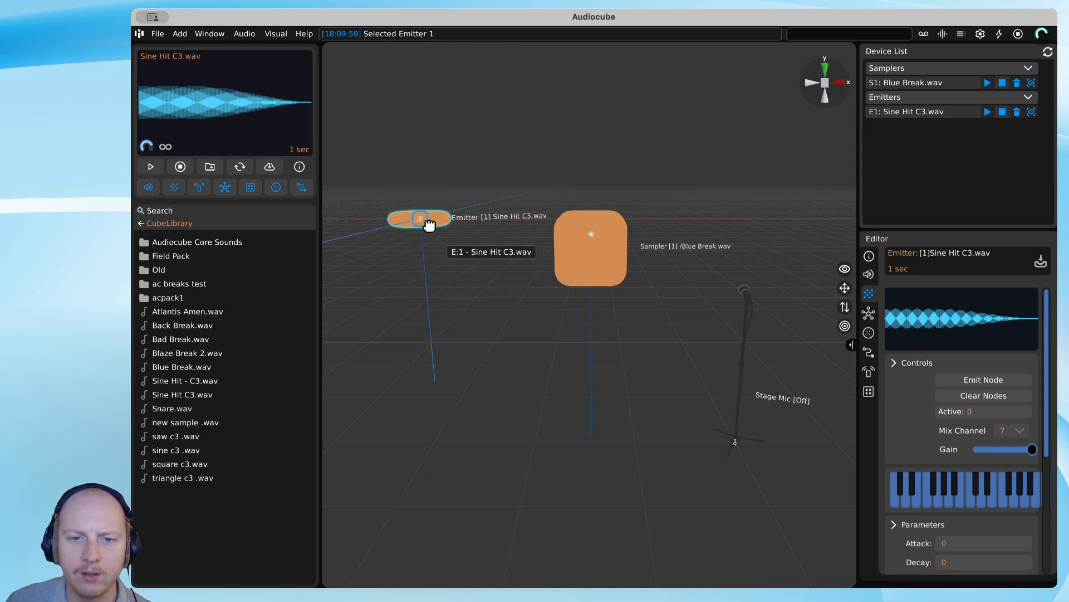
pyautogui.rightClick(425, 219)
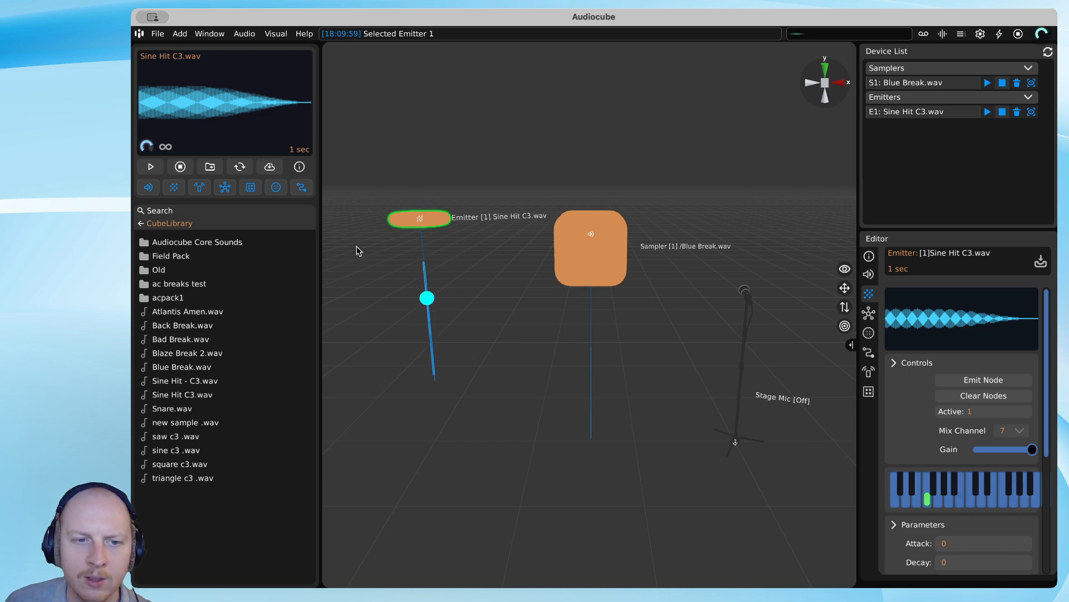
# Add a ticker, an ambience device and a sound wall to the scene, spacing out the sampler, emitter and ambience.
pyautogui.moveTo(201, 190); pyautogui.dragTo(717, 260)
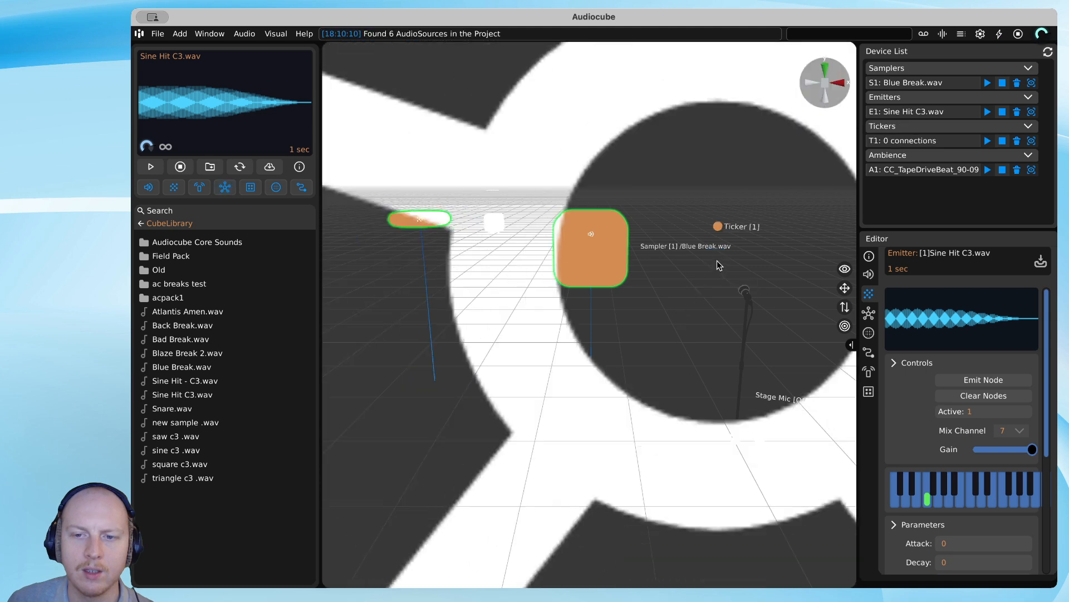
pyautogui.moveTo(599, 245); pyautogui.dragTo(605, 328)
pyautogui.moveTo(448, 229); pyautogui.dragTo(421, 269)
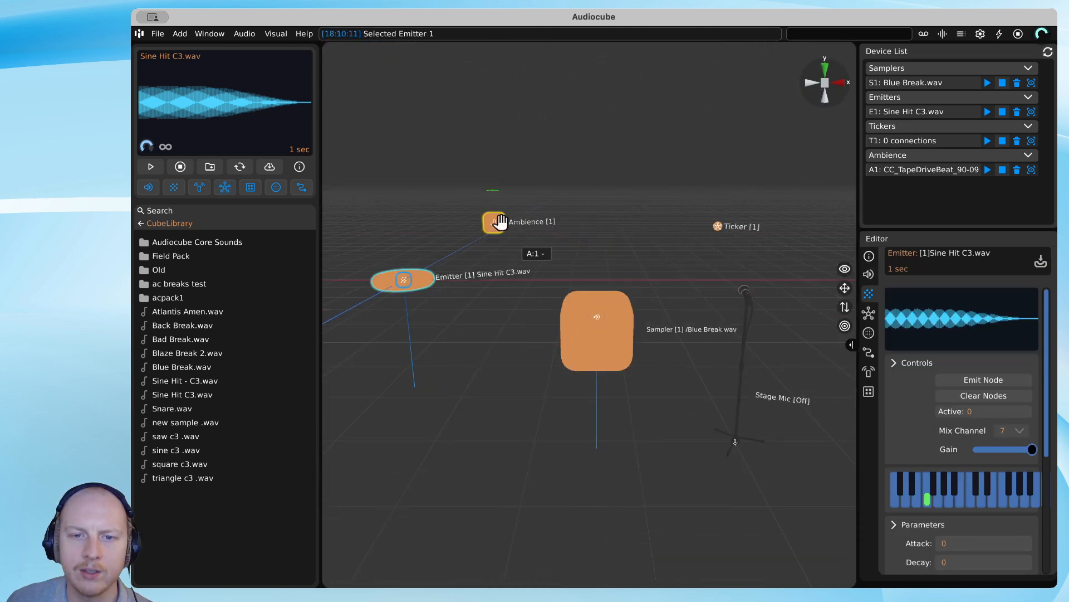
pyautogui.moveTo(499, 222); pyautogui.dragTo(481, 157)
pyautogui.moveTo(490, 259); pyautogui.dragTo(643, 208)
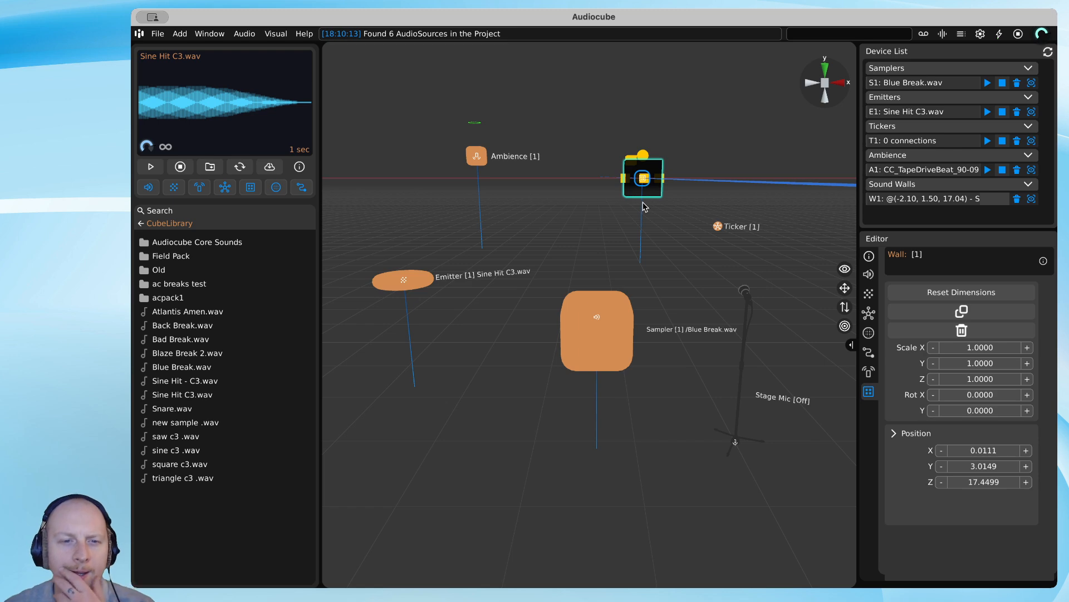
# Examine the device types offered for adding, both in the main Add options and from an empty spot in the scene.
pyautogui.click(179, 35)
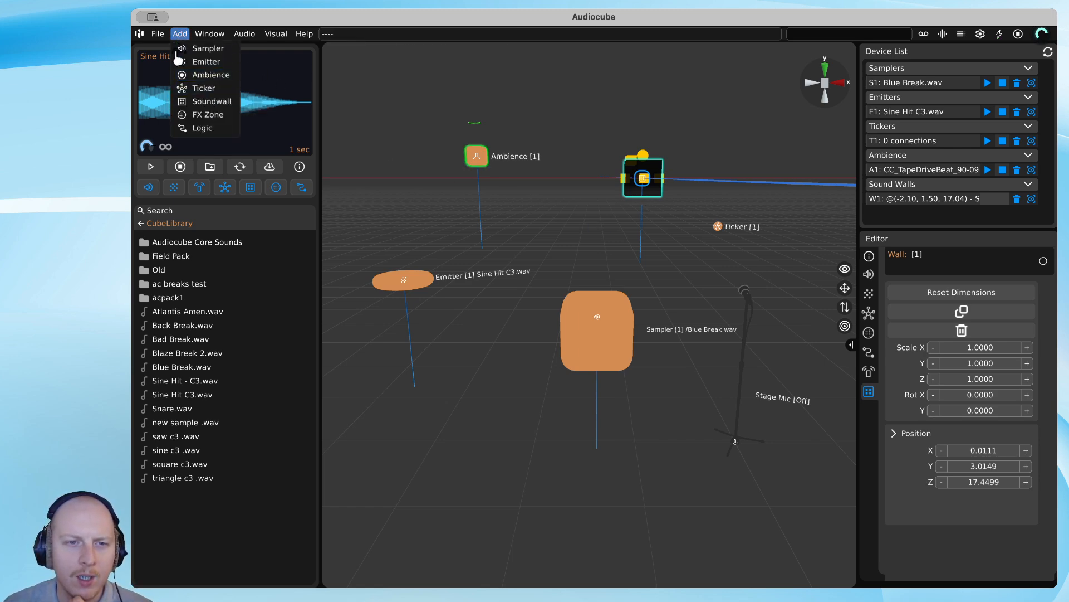
pyautogui.rightClick(440, 428)
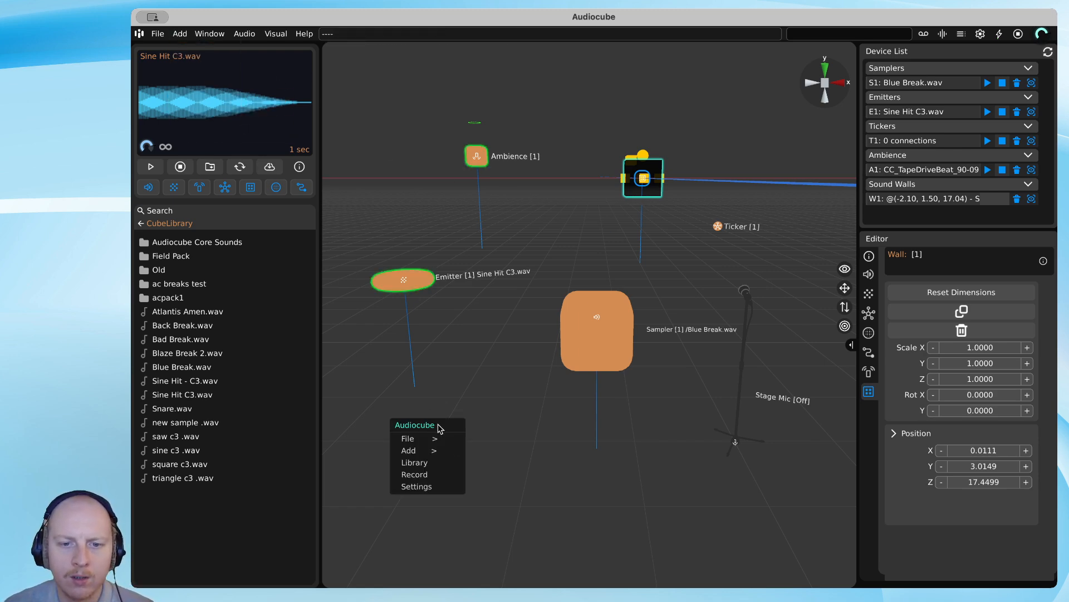
pyautogui.moveTo(436, 456)
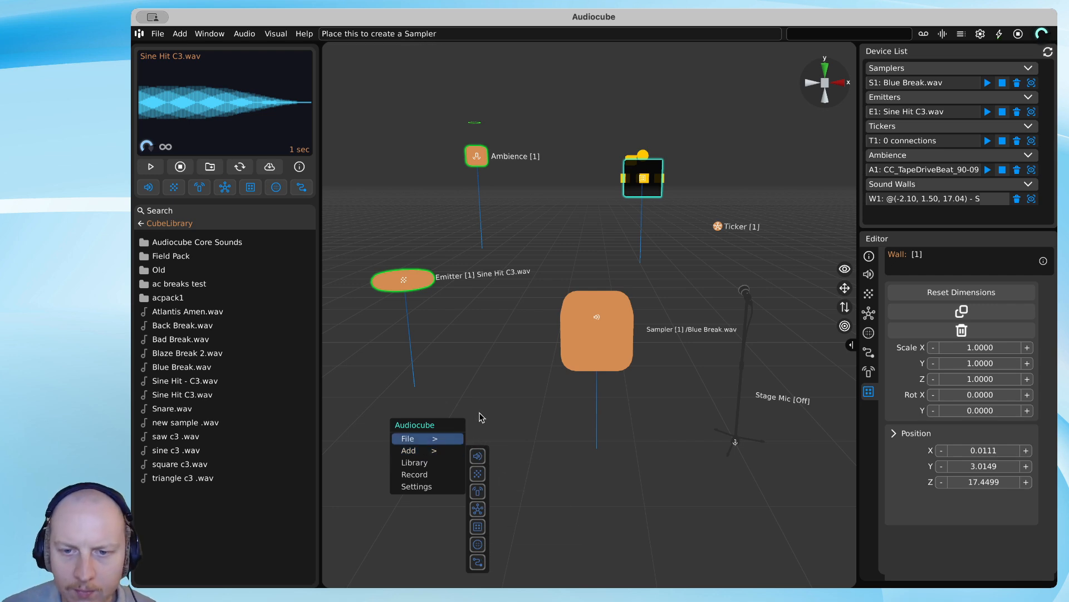
pyautogui.click(479, 374)
pyautogui.scroll(3, 480, 377)
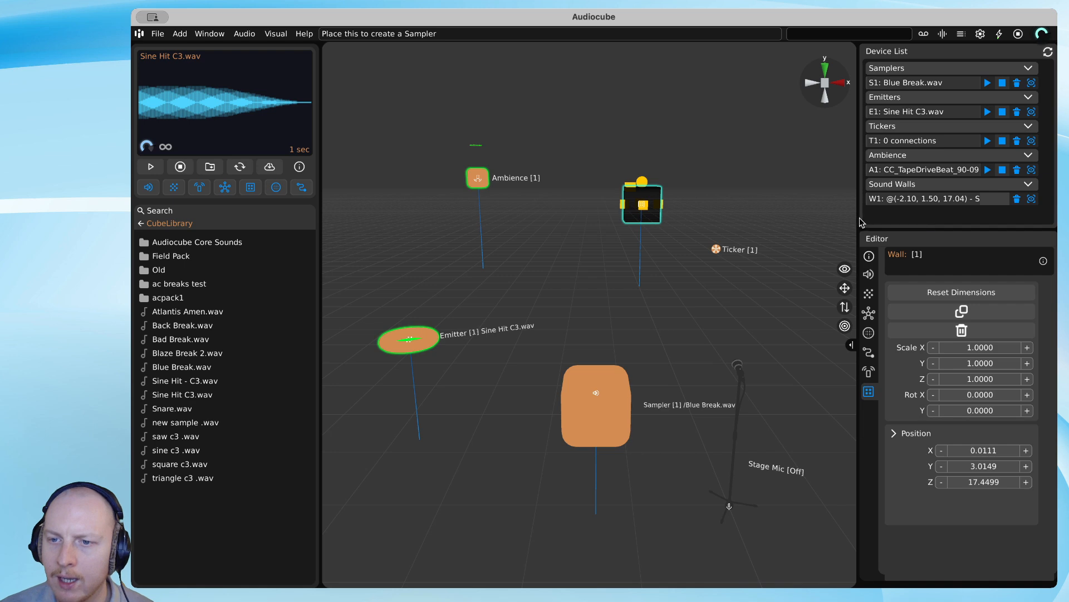
# Narrow the device list and editor column and the sample browser to enlarge the scene, and read the Browser Panel help.
pyautogui.moveTo(858, 216); pyautogui.dragTo(929, 216)
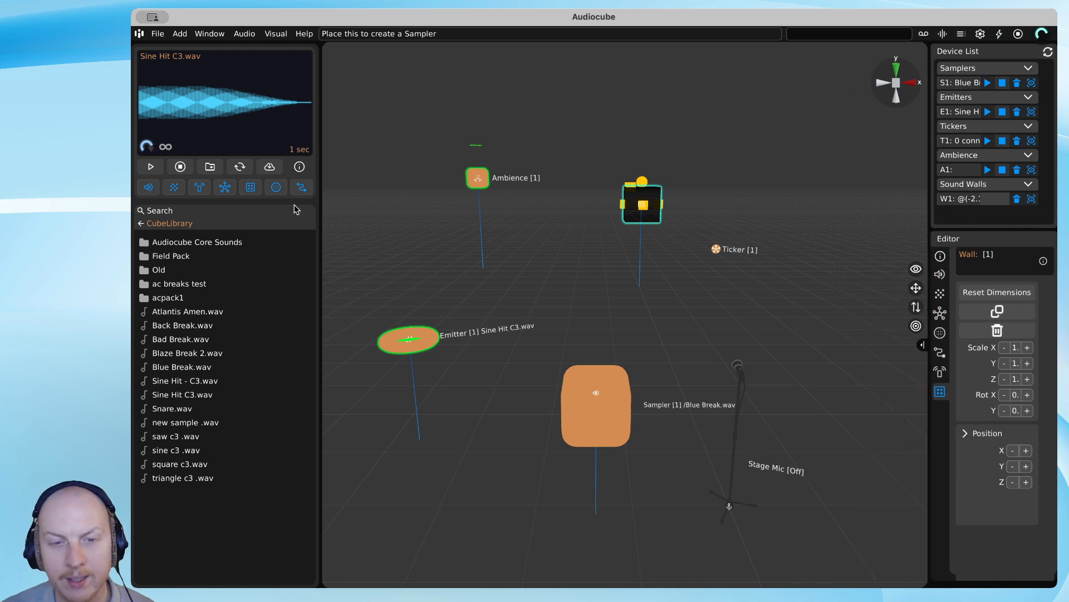
pyautogui.moveTo(320, 155); pyautogui.dragTo(228, 161)
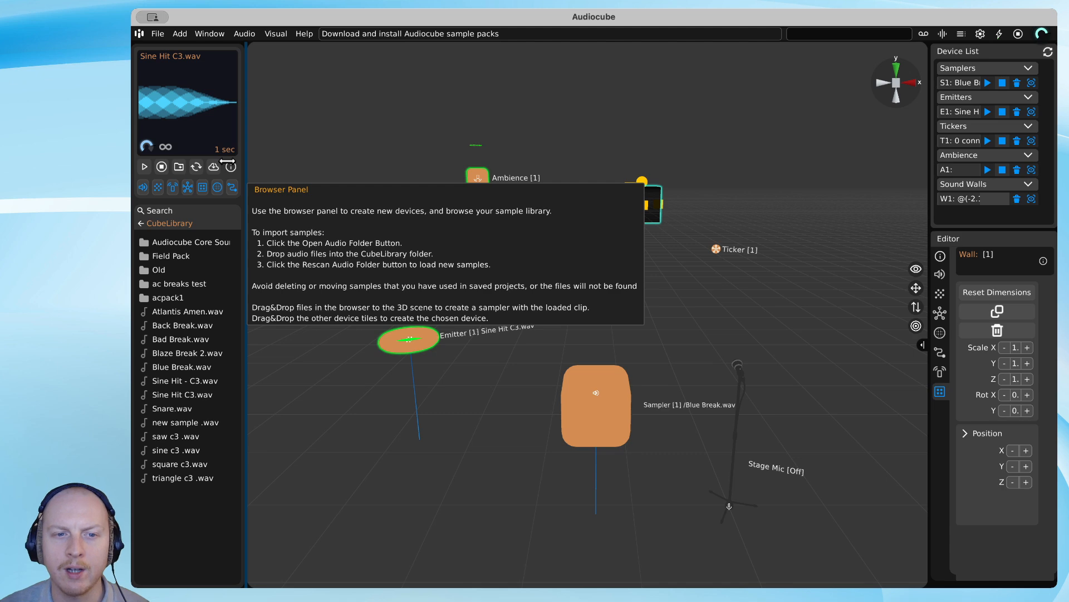
pyautogui.moveTo(231, 167)
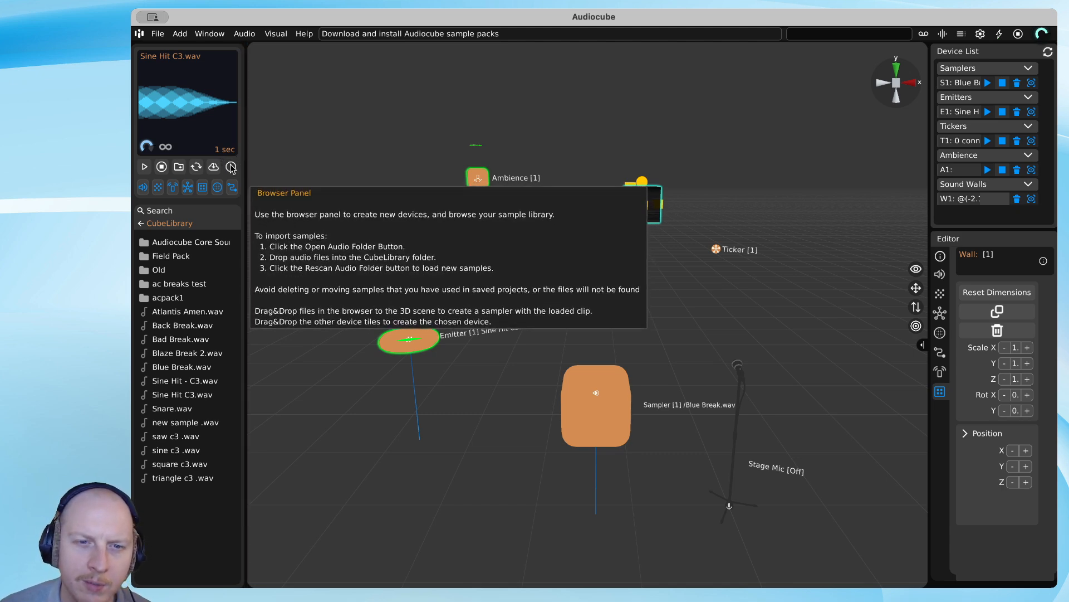
# Zoom out and fly the camera forward, backward and sideways through the scene to view the placed devices.
pyautogui.scroll(-10, 526, 305)
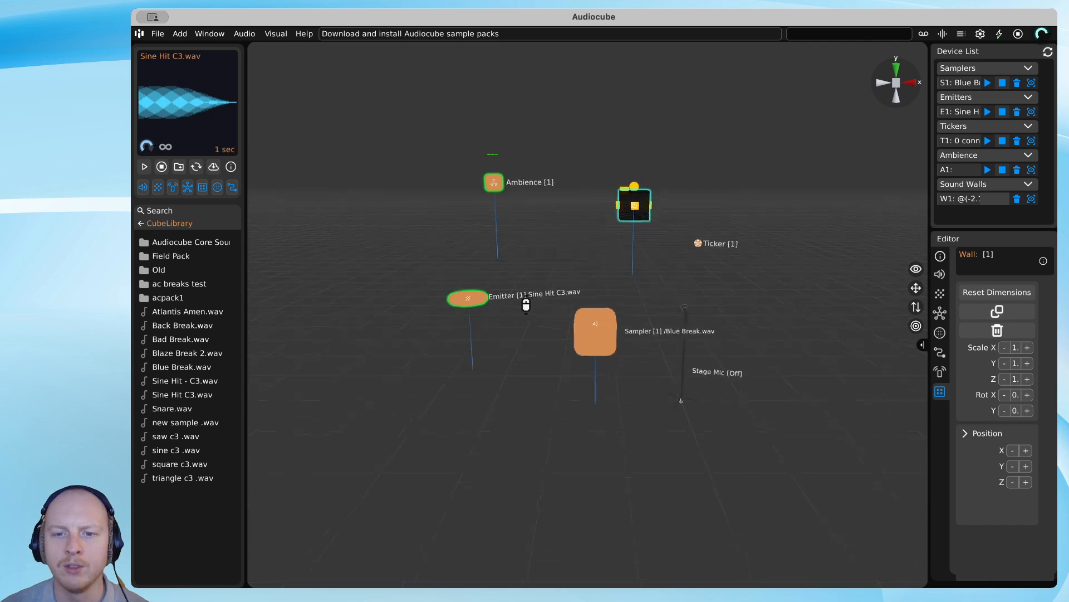
pyautogui.scroll(-5, 526, 305)
pyautogui.press('a')
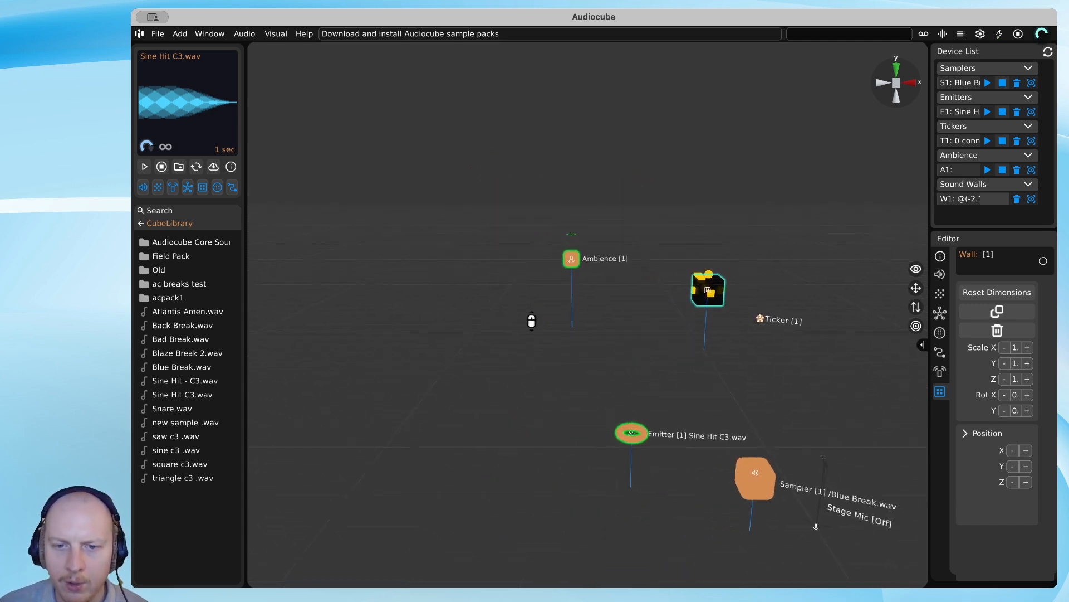
pyautogui.press('w')
pyautogui.press('d')
pyautogui.press('s')
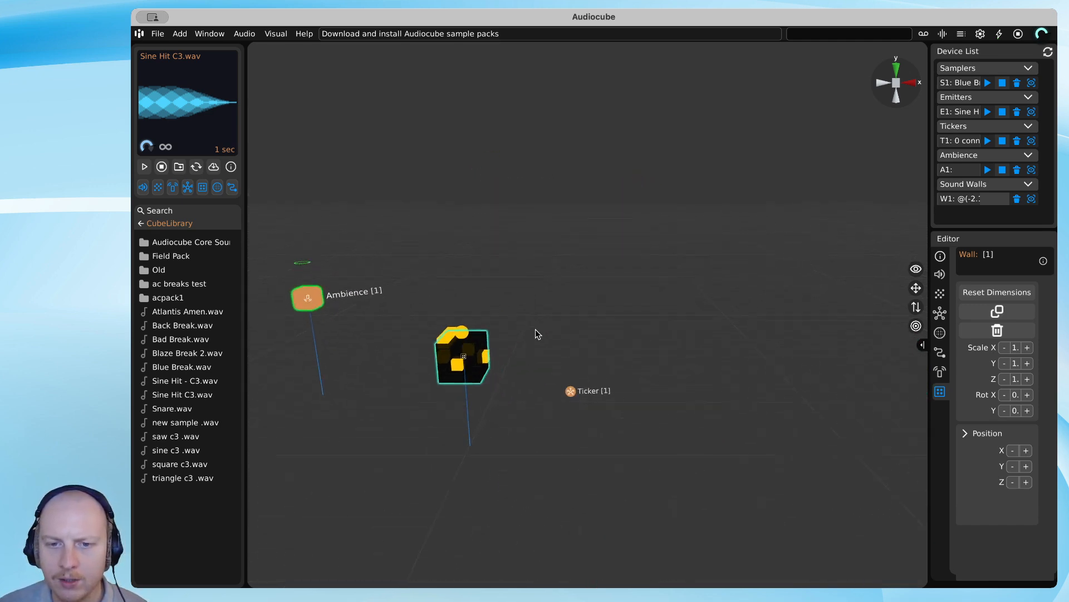
pyautogui.press('a')
pyautogui.press('w')
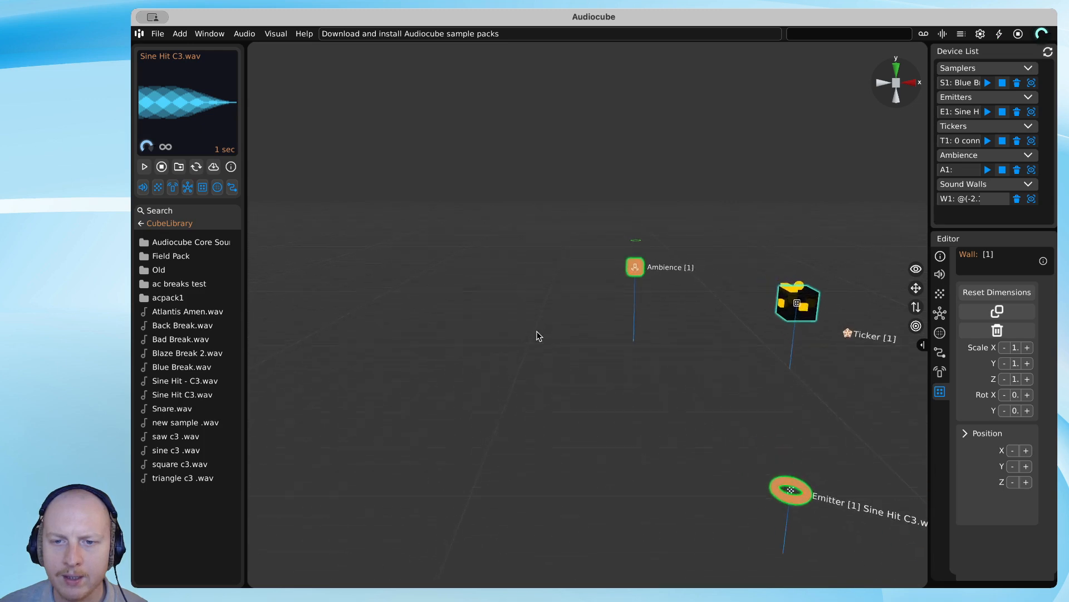
pyautogui.press('d')
pyautogui.press('s')
pyautogui.press('a')
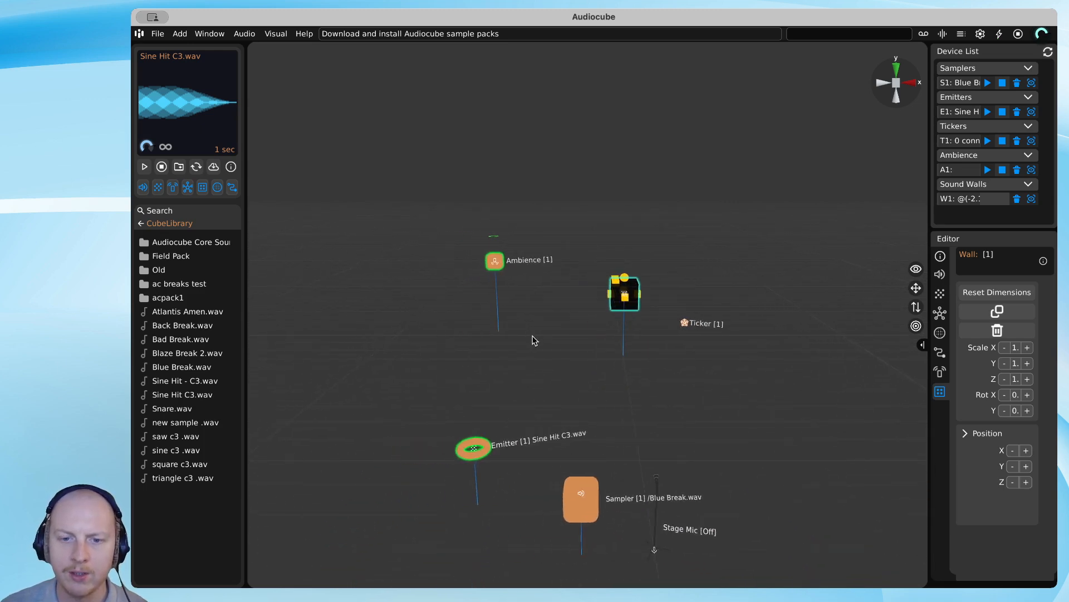
pyautogui.press('w')
pyautogui.press('d')
pyautogui.press('s')
pyautogui.press('a')
pyautogui.moveTo(421, 289); pyautogui.dragTo(487, 458)
pyautogui.press('s')
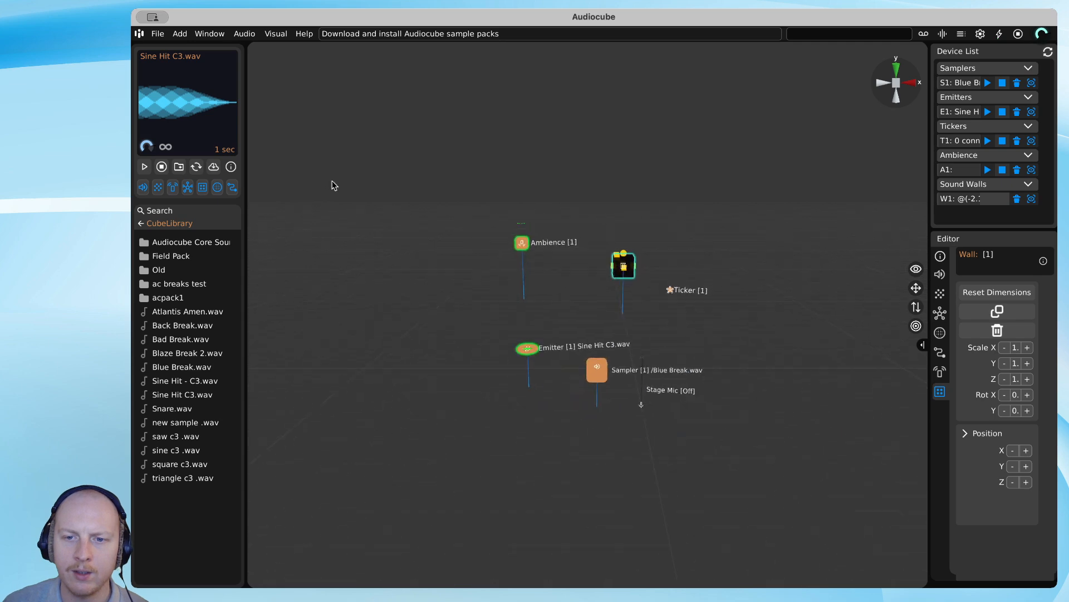
pyautogui.press('s')
pyautogui.press('d')
pyautogui.press('w')
pyautogui.press('a')
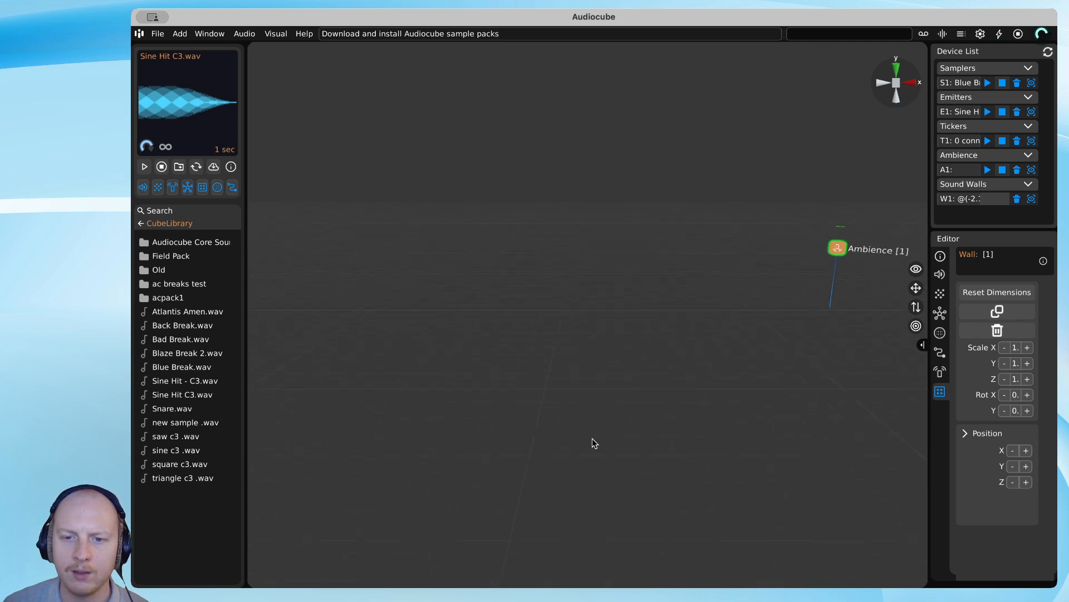
pyautogui.press('d')
pyautogui.press('d')
pyautogui.press('a')
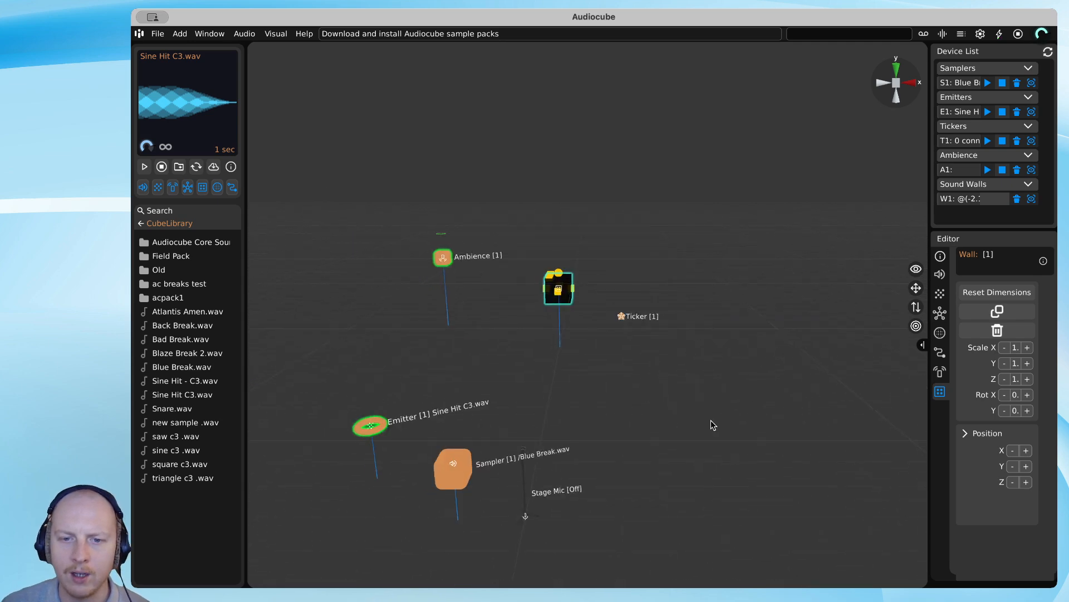
# Turn the camera, change its height and look around in each direction to examine the devices from other angles.
pyautogui.moveTo(711, 421); pyautogui.dragTo(656, 400, button='right')
pyautogui.press('q')
pyautogui.press('e')
pyautogui.press('w')
pyautogui.press('a')
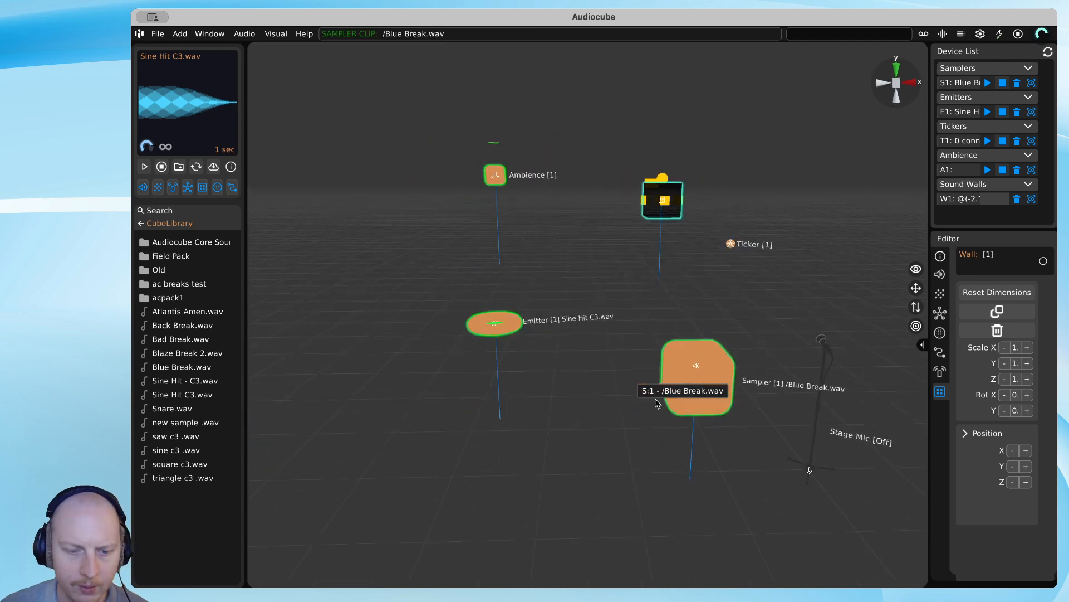
pyautogui.press('Left')
pyautogui.press('Down')
pyautogui.press('Up')
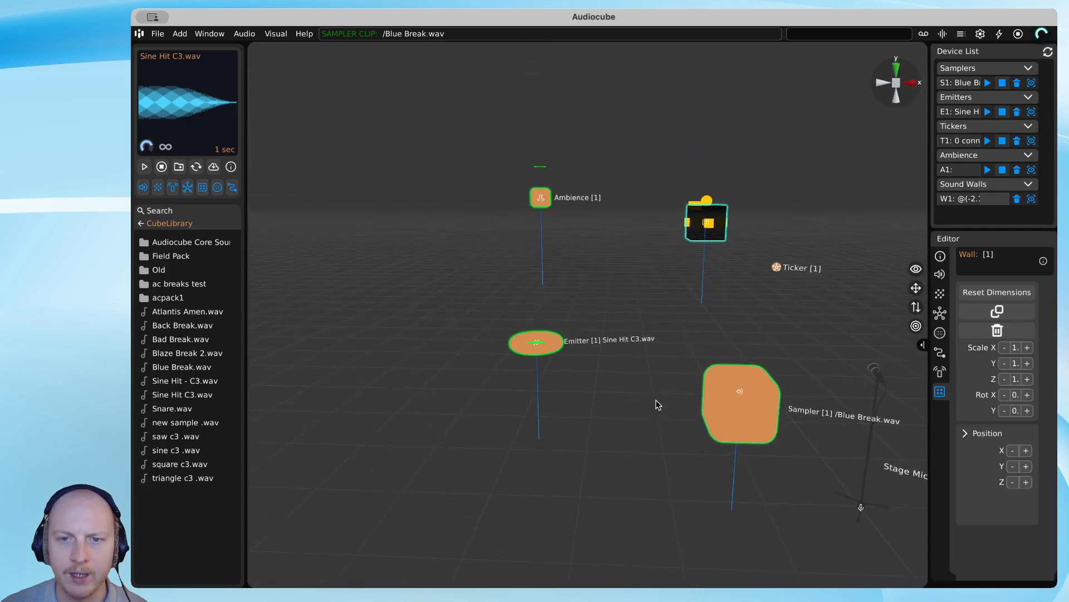
pyautogui.press('Right')
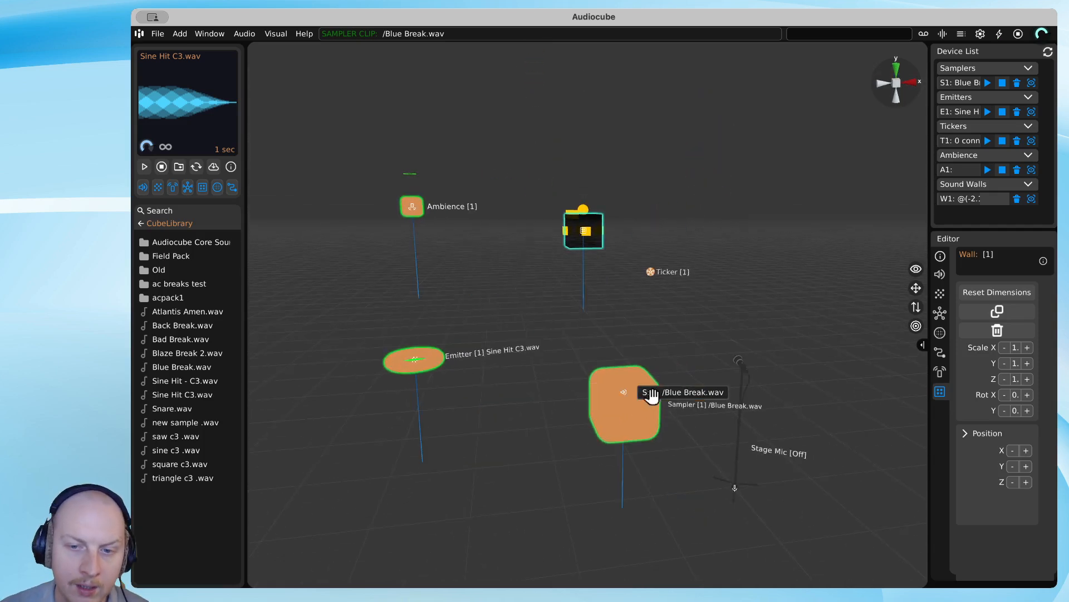
# Raise the Blue Break.wav sampler slightly and open the help options.
pyautogui.moveTo(636, 388); pyautogui.dragTo(634, 347)
pyautogui.press('w')
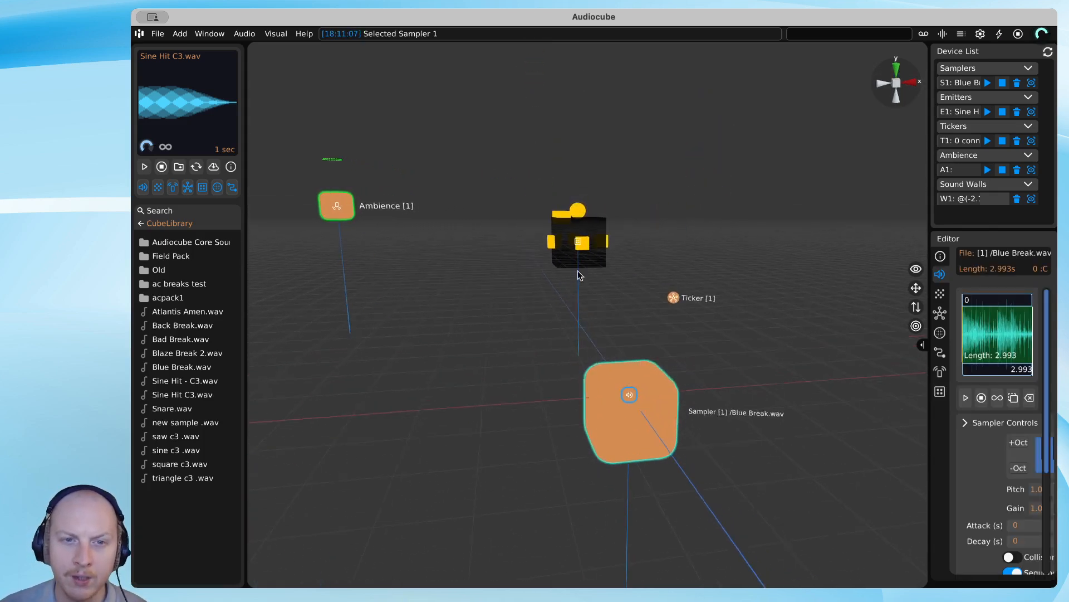
pyautogui.press('s')
pyautogui.press('a')
pyautogui.click(301, 35)
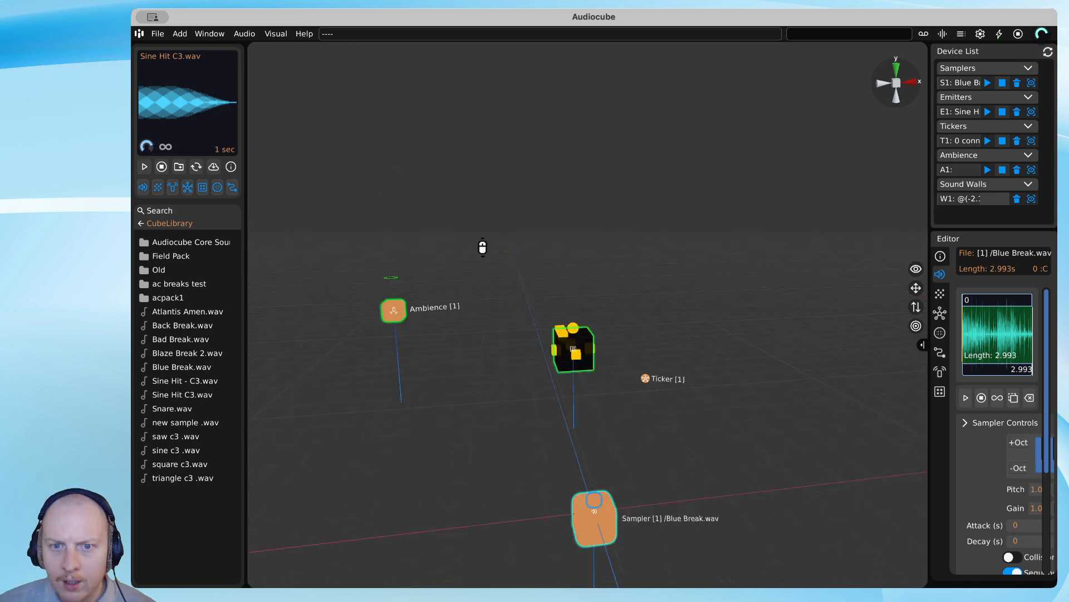
# Move the Ambience device sideways, vertically and in depth to a new position in the scene.
pyautogui.moveTo(483, 246); pyautogui.dragTo(464, 393, button='middle')
pyautogui.press('a')
pyautogui.press('s')
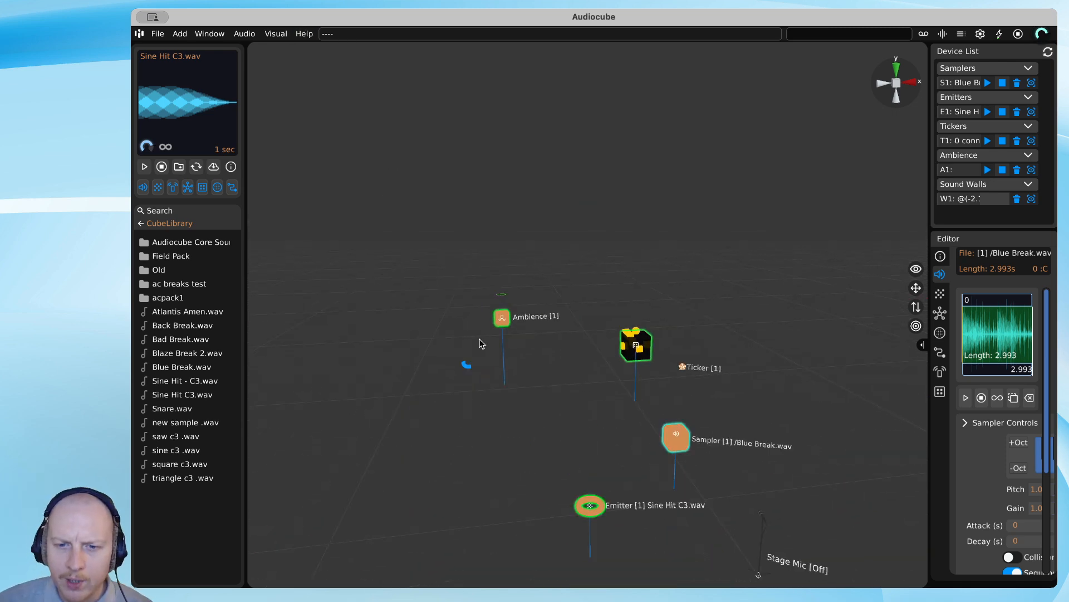
pyautogui.moveTo(501, 319); pyautogui.dragTo(372, 296)
pyautogui.moveTo(631, 306); pyautogui.dragTo(503, 289)
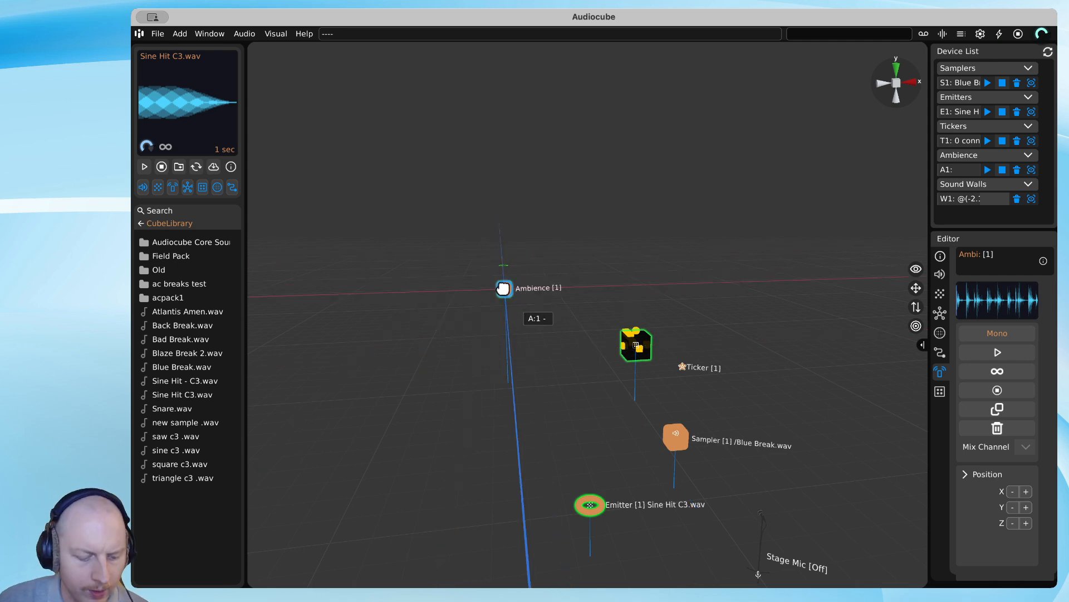
pyautogui.moveTo(462, 335); pyautogui.dragTo(428, 286)
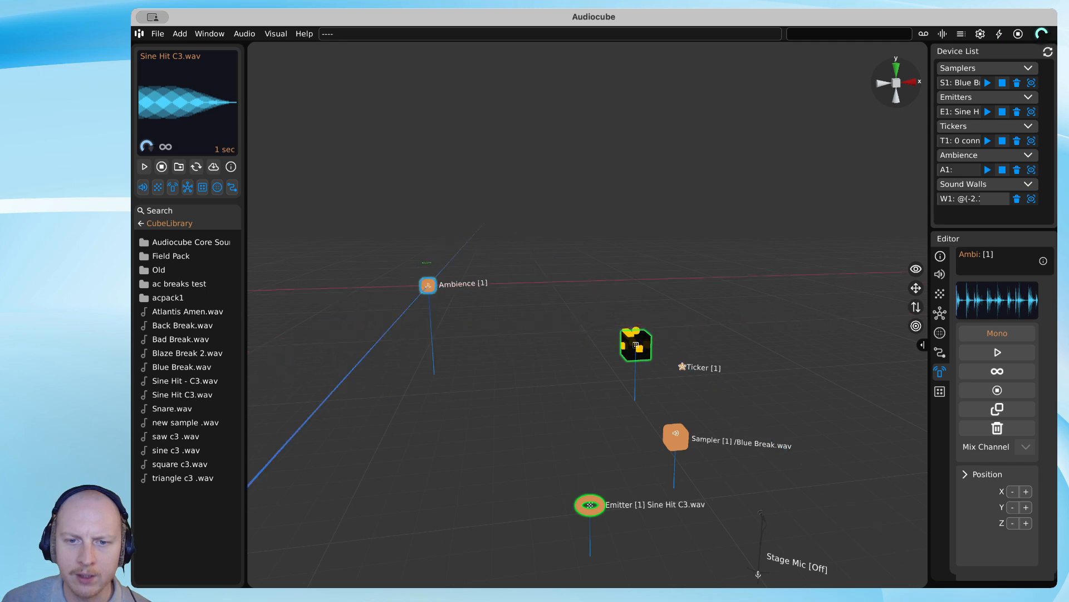
pyautogui.moveTo(842, 307); pyautogui.dragTo(481, 334)
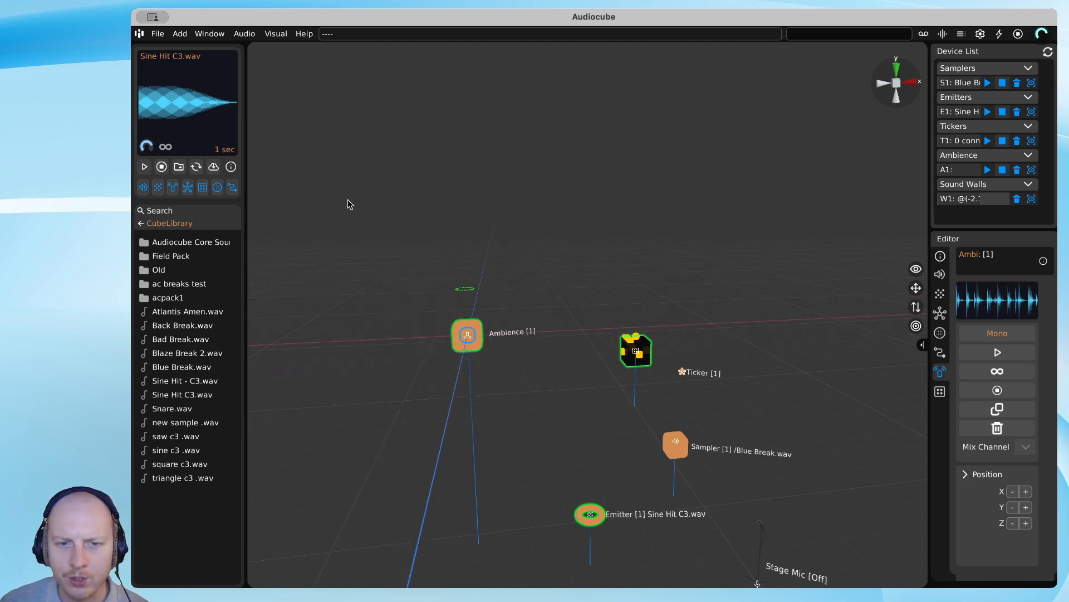
# Select all the devices in the scene with a selection box and raise them together well above the floor.
pyautogui.moveTo(349, 204); pyautogui.dragTo(809, 550)
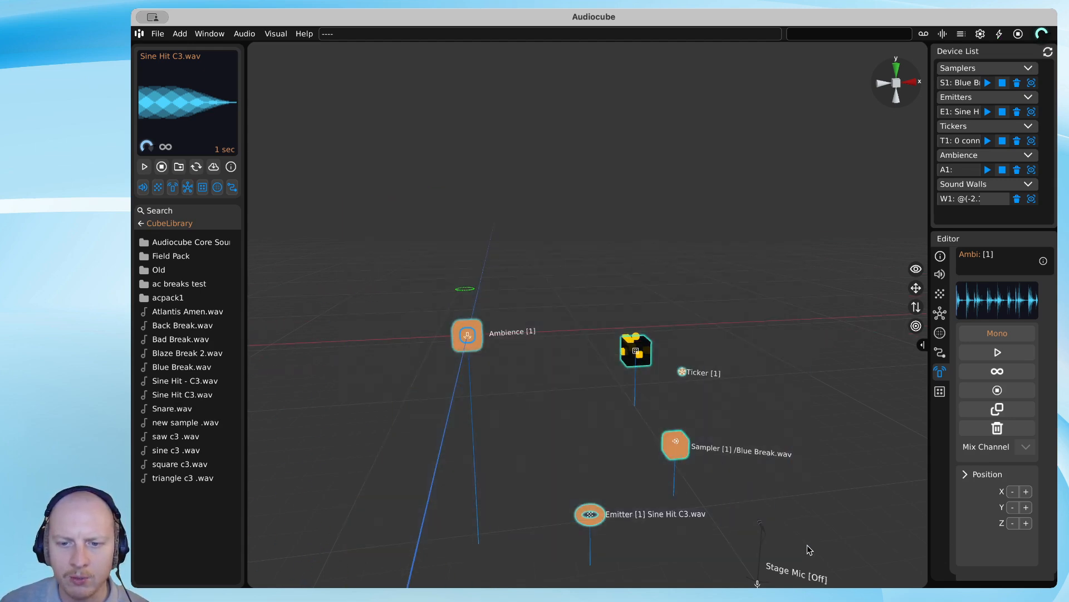
pyautogui.moveTo(676, 446); pyautogui.dragTo(687, 296)
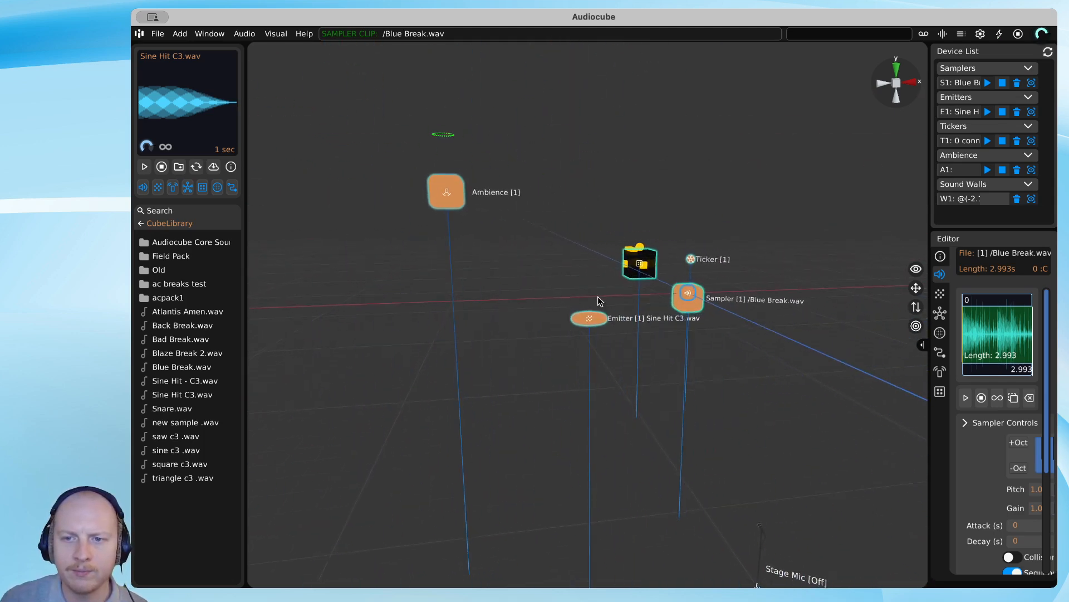
pyautogui.moveTo(672, 373); pyautogui.dragTo(707, 367, button='right')
pyautogui.moveTo(707, 369); pyautogui.dragTo(575, 373, button='middle')
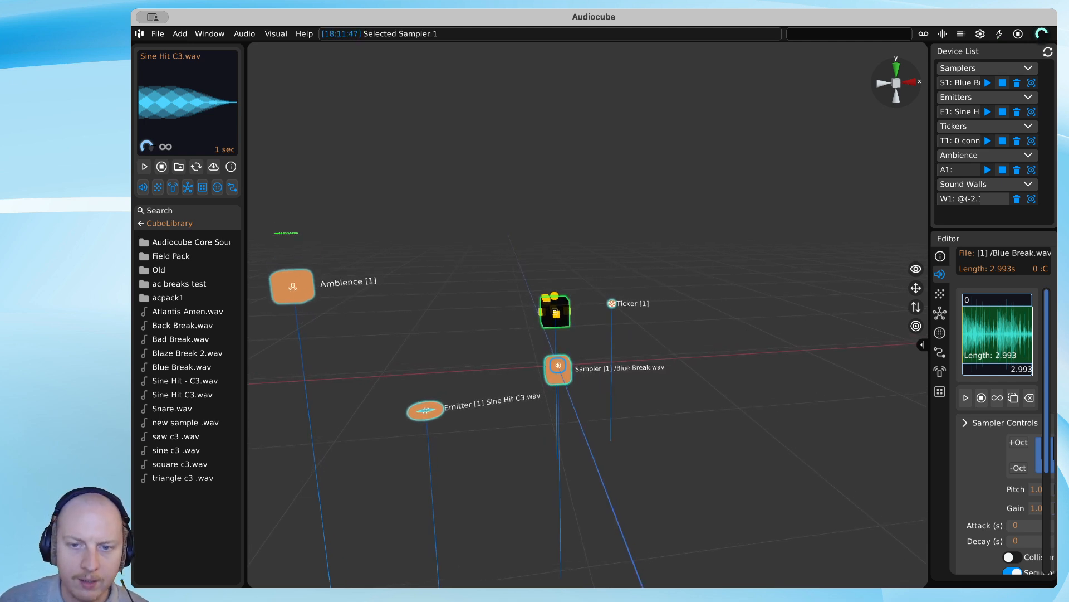
# Play the Blue Break.wav sampler on loop and turn the camera away from it and back to hear the sound from different directions.
pyautogui.moveTo(776, 304); pyautogui.dragTo(534, 457, button='right')
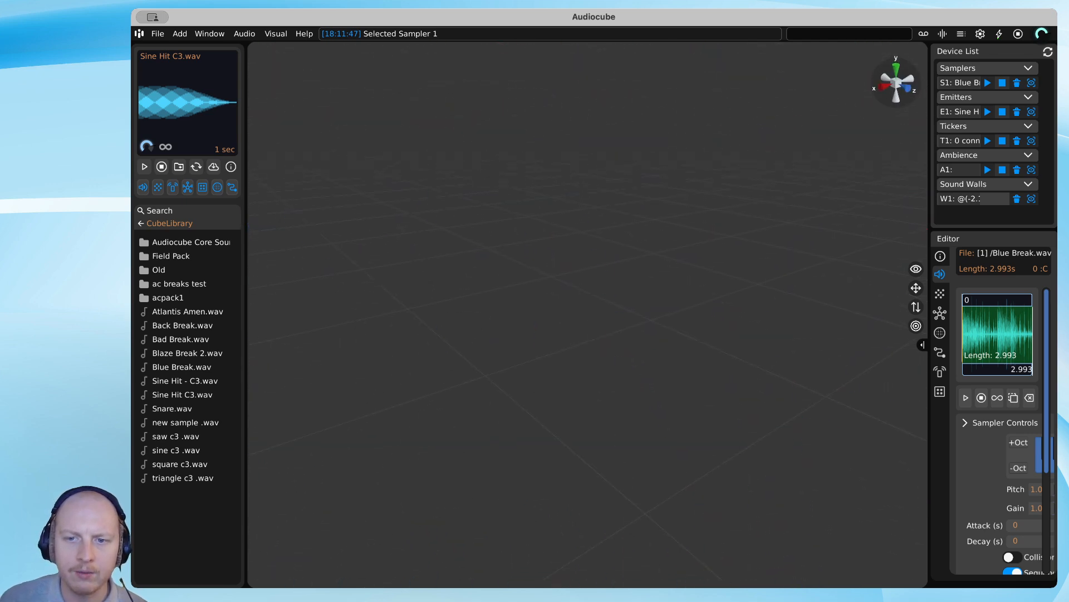
pyautogui.moveTo(702, 290); pyautogui.dragTo(594, 301, button='right')
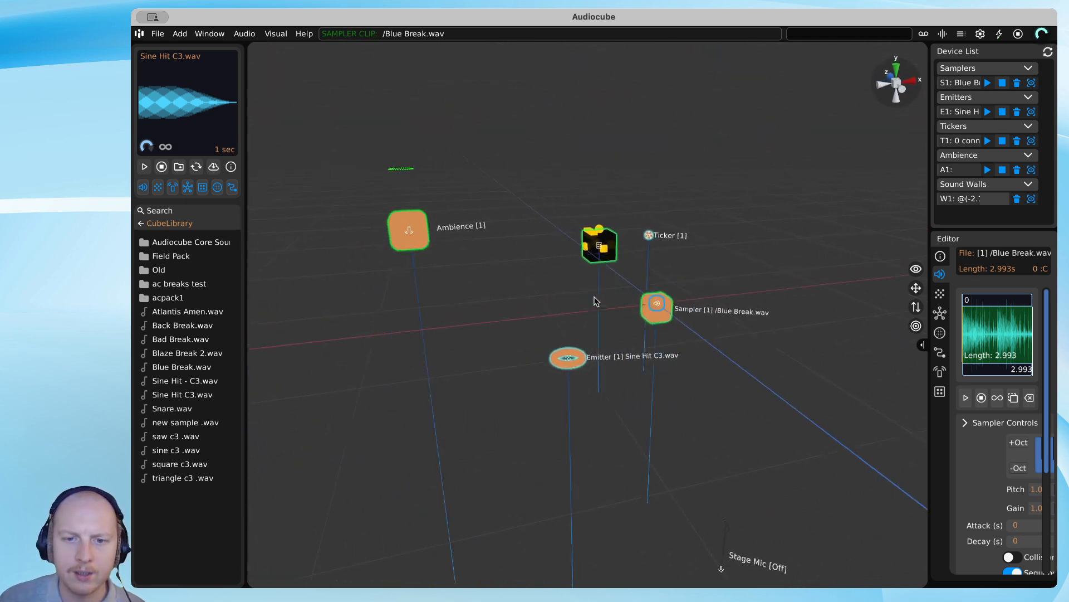
pyautogui.click(619, 279)
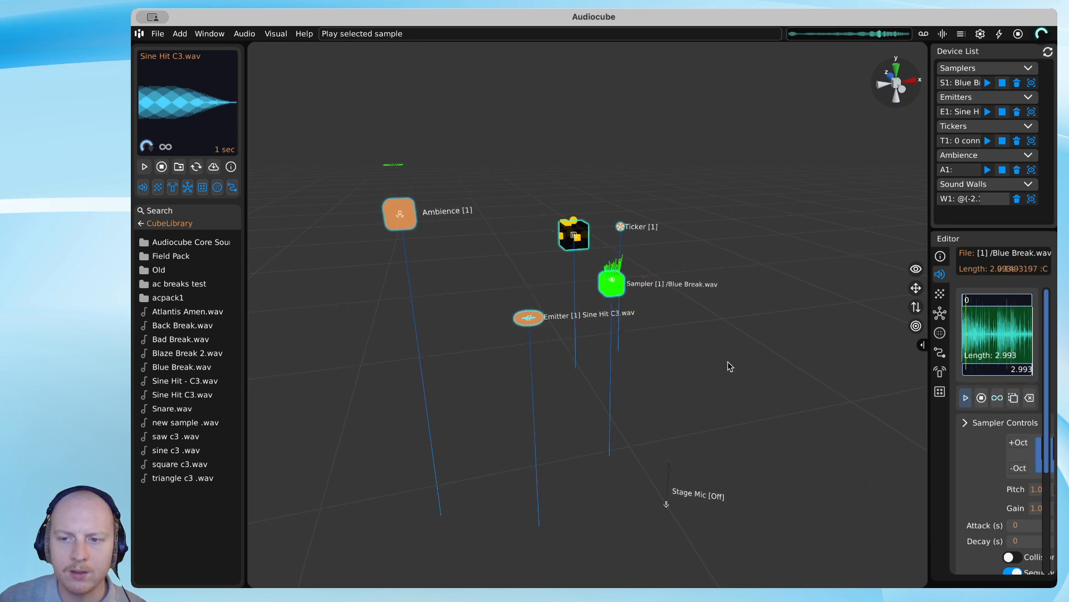
pyautogui.moveTo(731, 366); pyautogui.dragTo(869, 351, button='right')
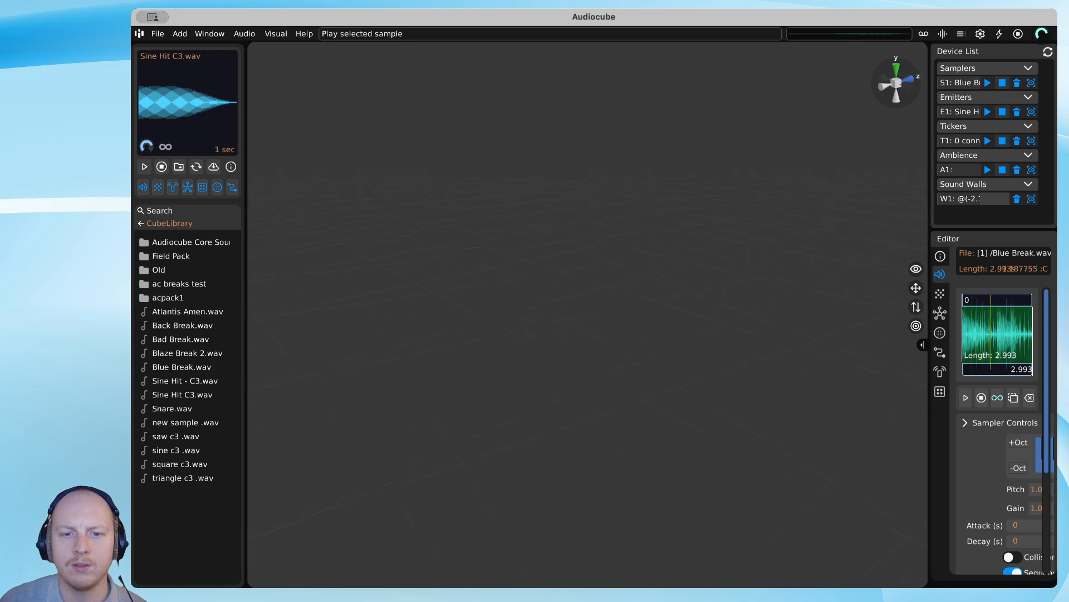
pyautogui.press('s')
pyautogui.moveTo(583, 301); pyautogui.dragTo(746, 298, button='right')
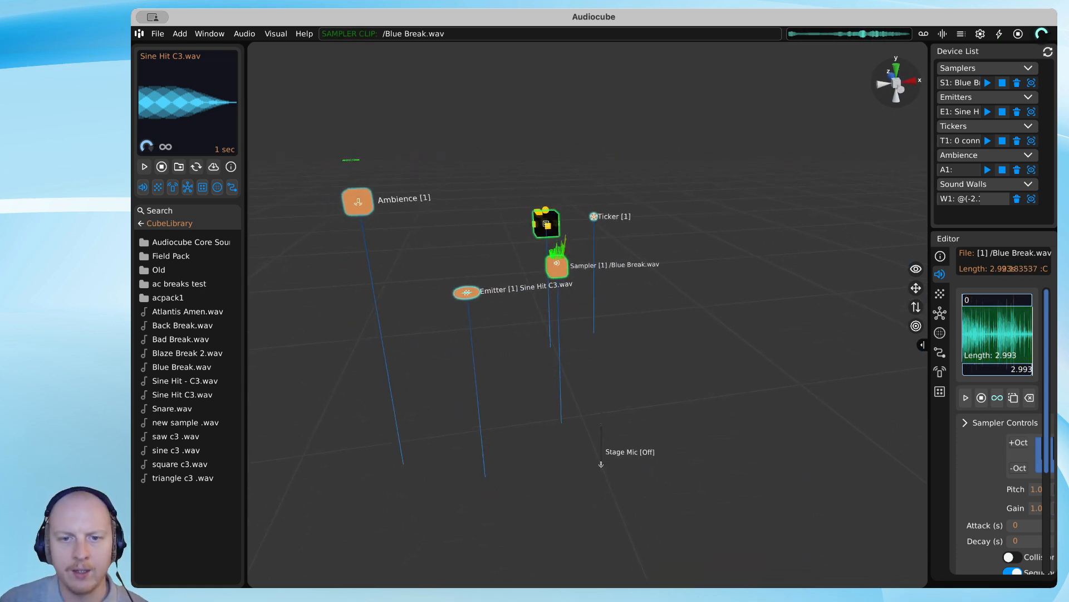
# Orbit the camera around the Blue Break.wav sampler and repeatedly zoom in and out to compare its sound and appearance at different distances.
pyautogui.moveTo(595, 308); pyautogui.dragTo(725, 289, button='middle')
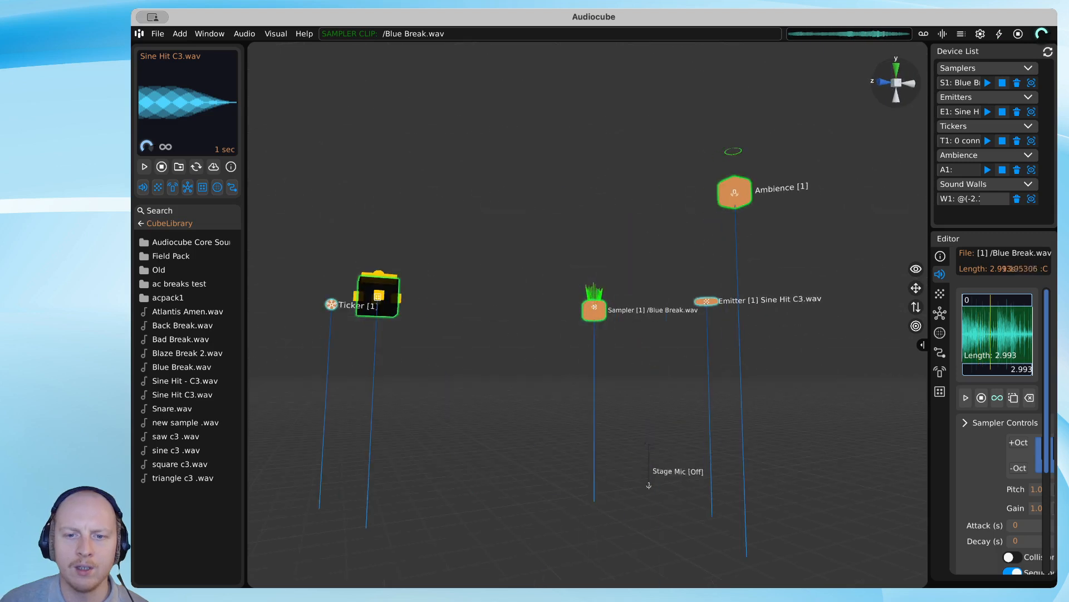
pyautogui.moveTo(390, 279); pyautogui.dragTo(549, 341, button='middle')
pyautogui.scroll(-5, 548, 341)
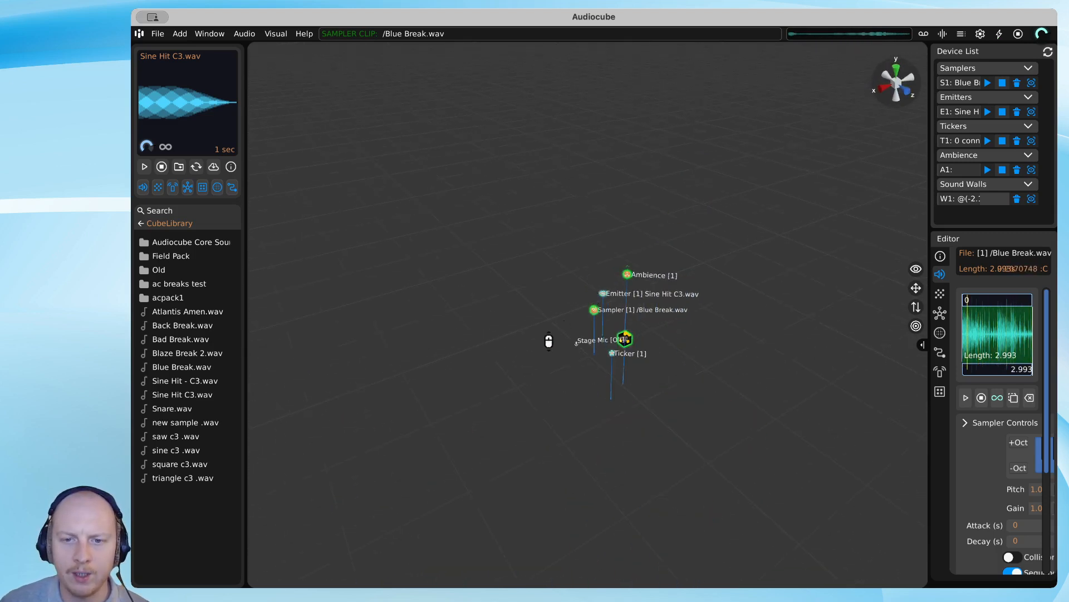
pyautogui.scroll(8, 513, 339)
pyautogui.scroll(-7, 511, 339)
pyautogui.scroll(-1, 507, 343)
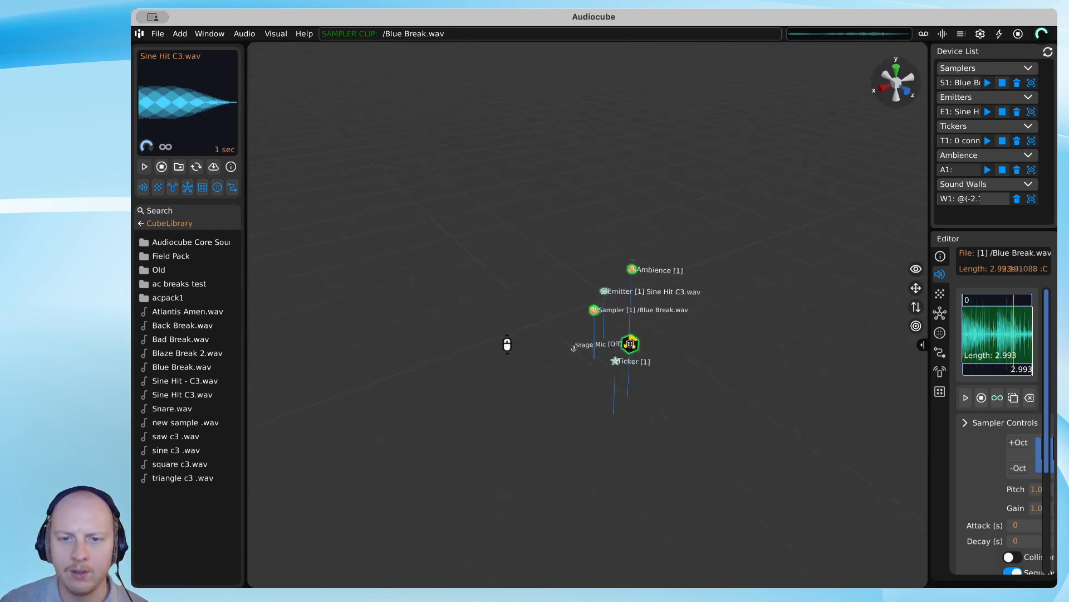
pyautogui.scroll(5, 508, 345)
pyautogui.scroll(8, 507, 345)
pyautogui.scroll(-8, 507, 345)
pyautogui.scroll(-4, 596, 301)
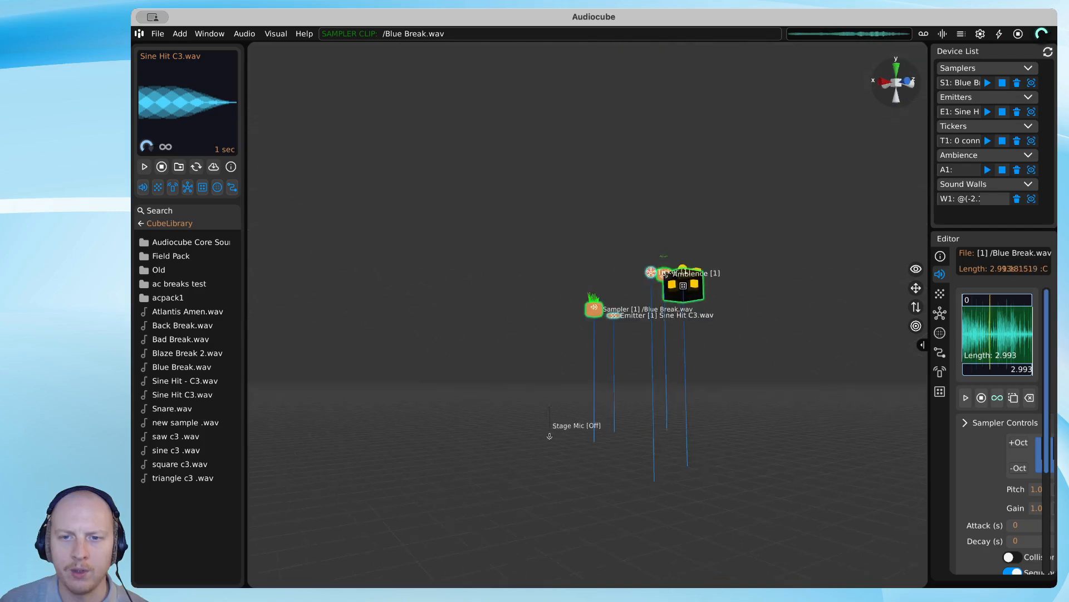
pyautogui.scroll(-2, 595, 300)
pyautogui.scroll(8, 595, 301)
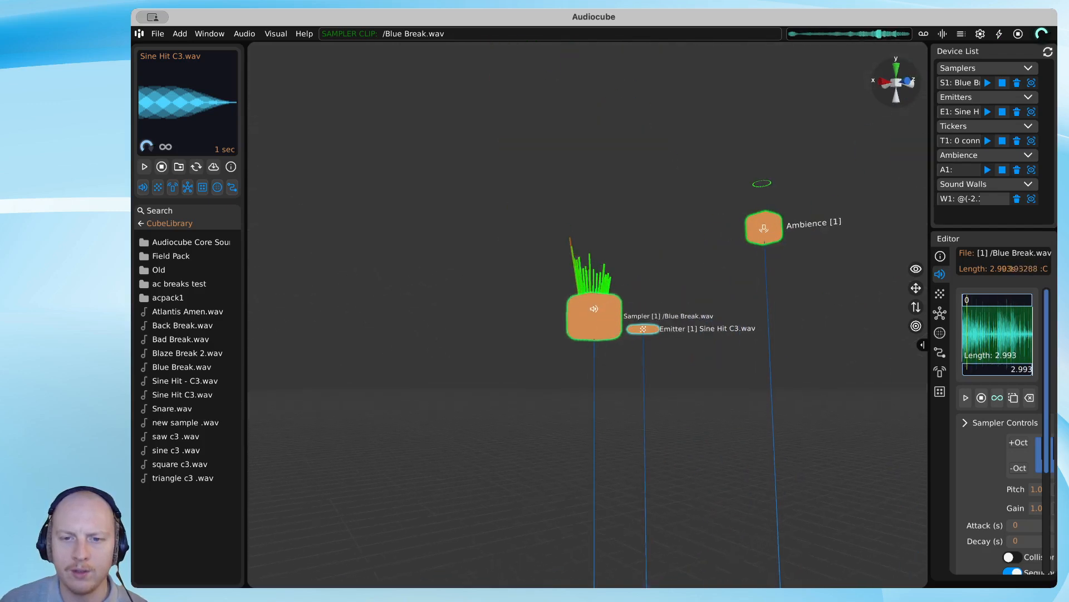
pyautogui.moveTo(592, 301); pyautogui.dragTo(663, 335, button='middle')
pyautogui.scroll(-5, 602, 315)
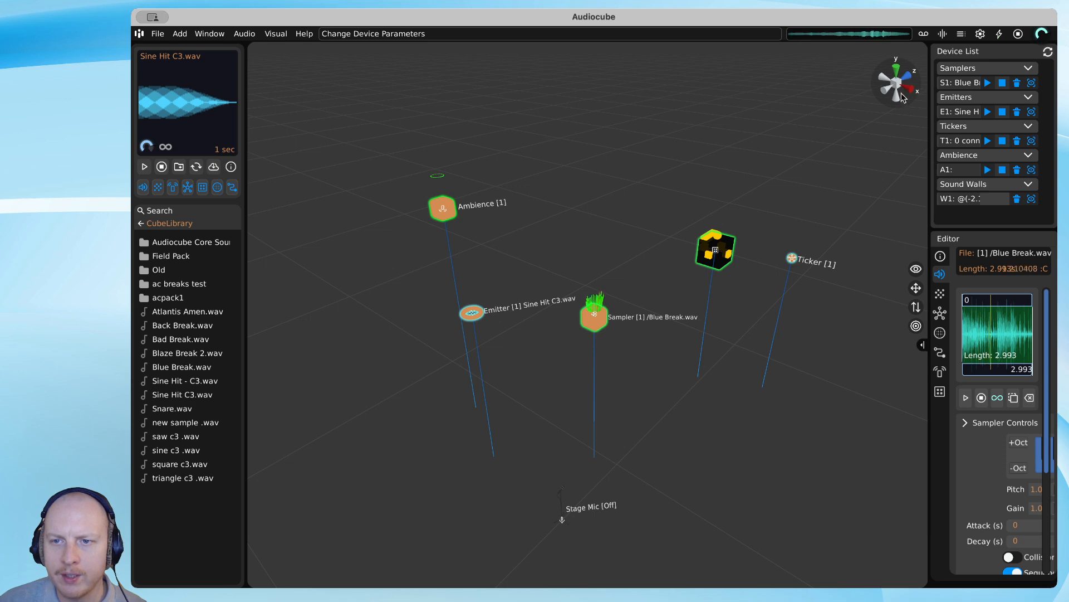
# Rotate the camera freely in all directions and view the devices from a steeper angle above.
pyautogui.moveTo(886, 66); pyautogui.dragTo(1057, 110, button='right')
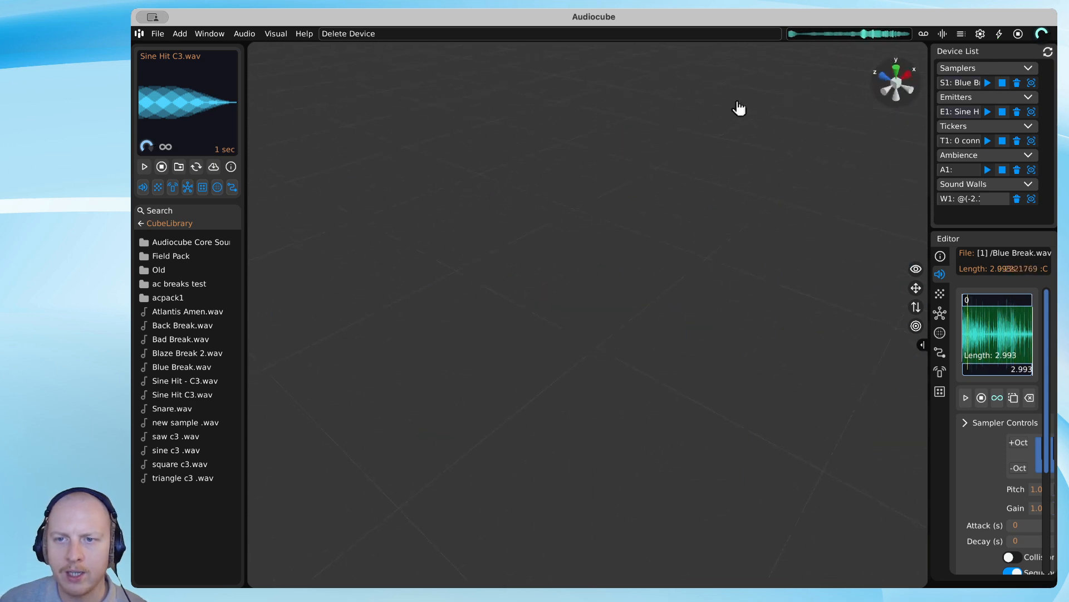
pyautogui.moveTo(739, 108); pyautogui.dragTo(231, 166, button='right')
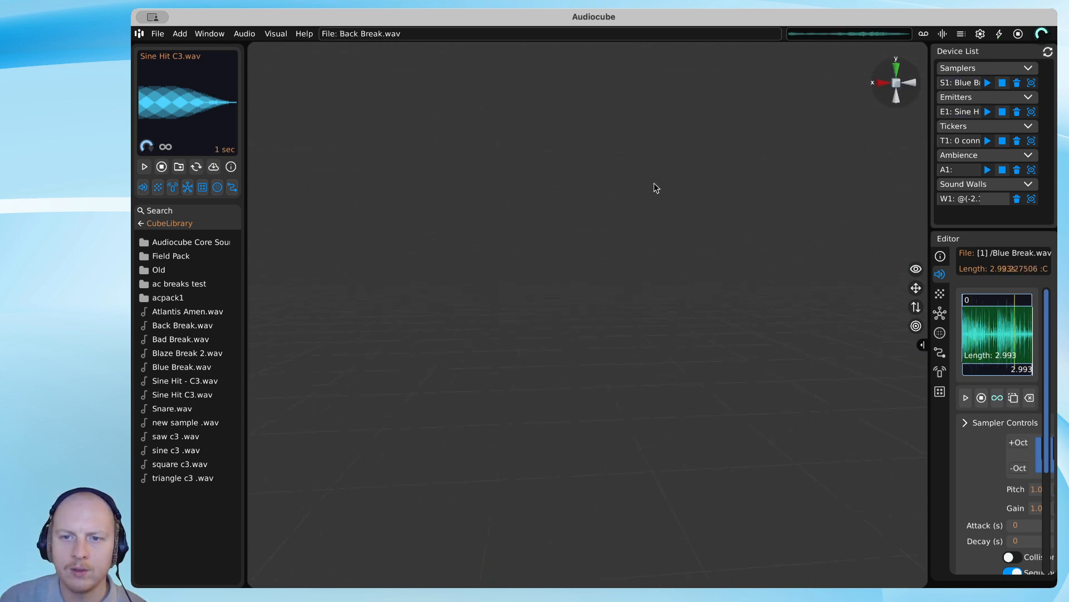
pyautogui.moveTo(1036, 253)
pyautogui.mouseDown(button='right')
pyautogui.moveTo(1055, 247)
pyautogui.moveTo(1052, 281)
pyautogui.moveTo(1019, 245)
pyautogui.mouseUp(button='right')
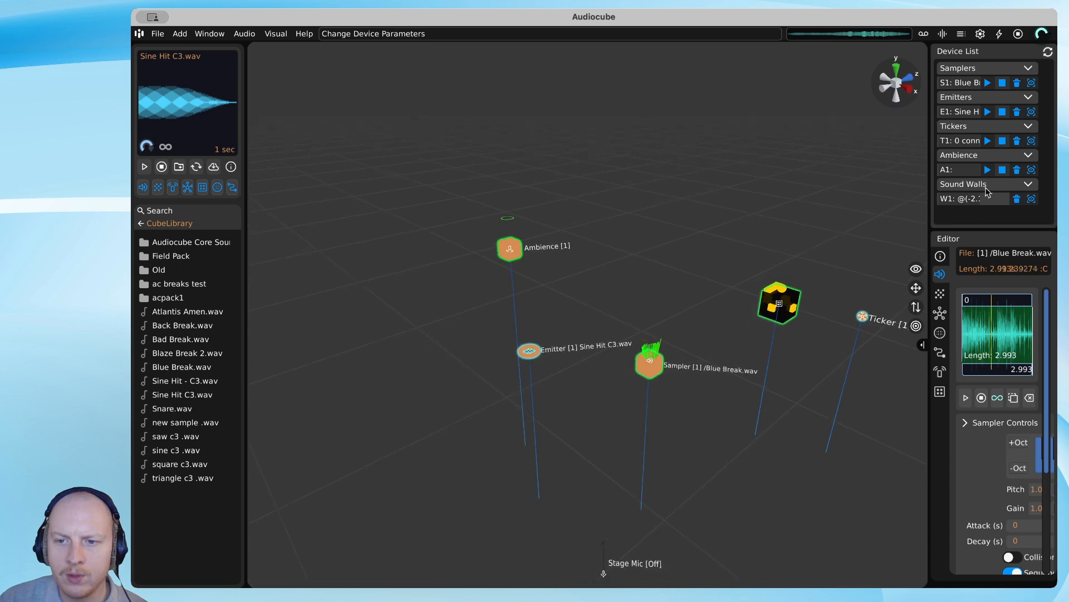
pyautogui.moveTo(921, 276)
pyautogui.mouseDown()
pyautogui.moveTo(980, 322)
pyautogui.moveTo(860, 215)
pyautogui.moveTo(960, 349)
pyautogui.moveTo(831, 492)
pyautogui.moveTo(645, 289)
pyautogui.moveTo(974, 176)
pyautogui.moveTo(1056, 273)
pyautogui.moveTo(945, 322)
pyautogui.moveTo(926, 309)
pyautogui.moveTo(941, 222)
pyautogui.moveTo(921, 288)
pyautogui.mouseUp()
pyautogui.moveTo(848, 449); pyautogui.dragTo(928, 343)
pyautogui.moveTo(902, 74); pyautogui.dragTo(897, 112)
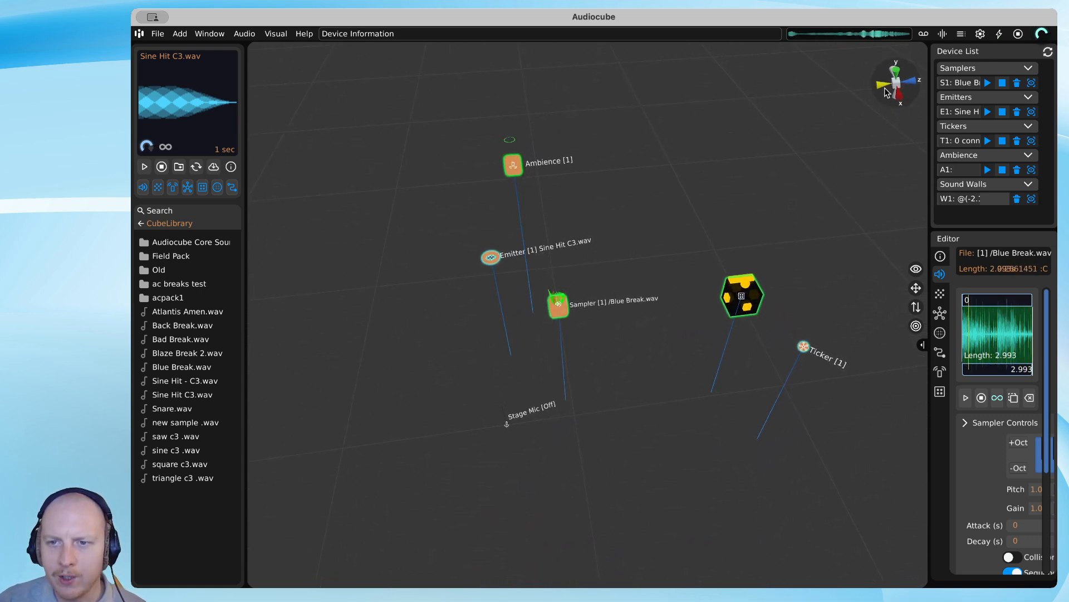
# Snap the camera to side and top axis views, focus it on the Blue Break.wav sampler, and return to an angled view.
pyautogui.click(883, 86)
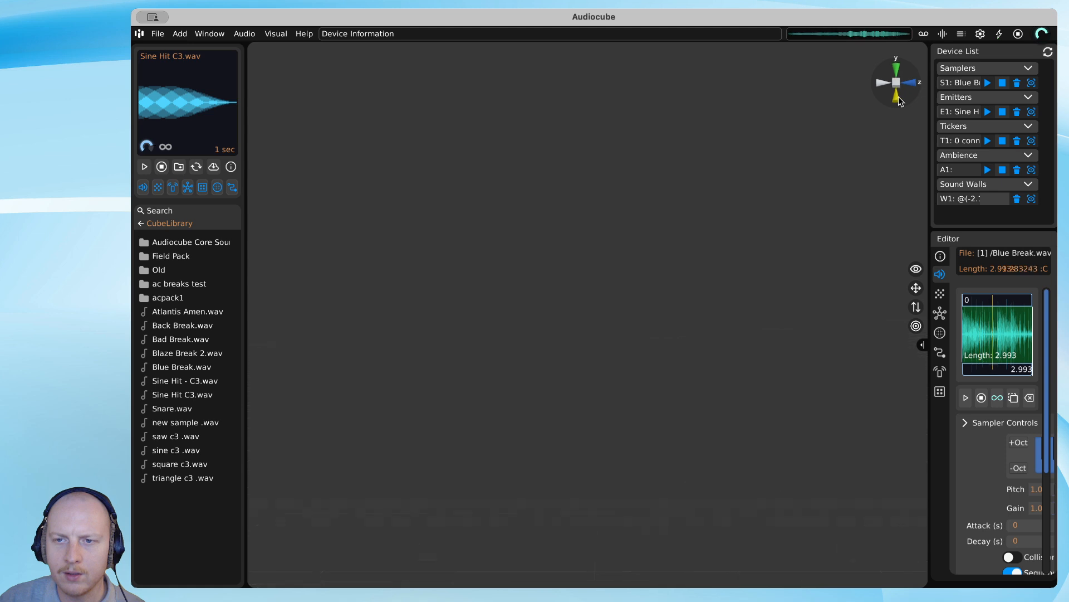
pyautogui.click(898, 96)
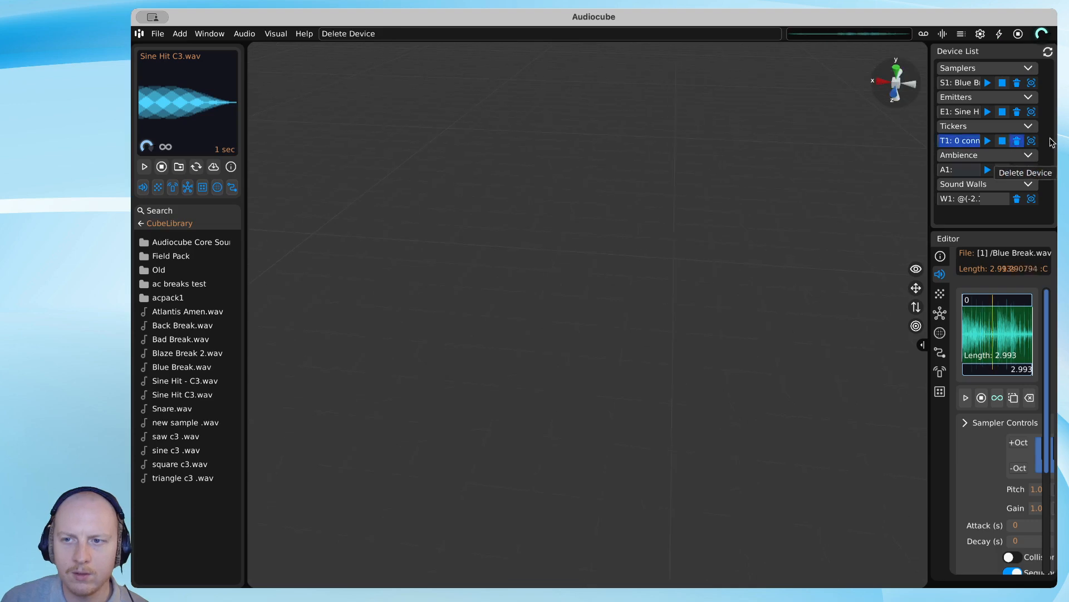
pyautogui.click(1032, 83)
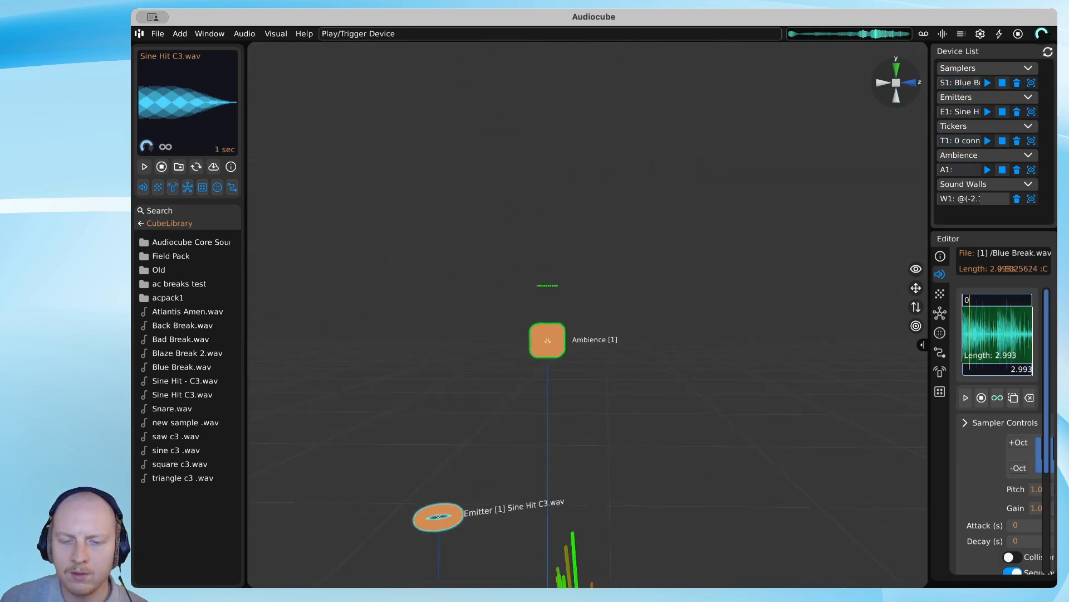
pyautogui.click(897, 73)
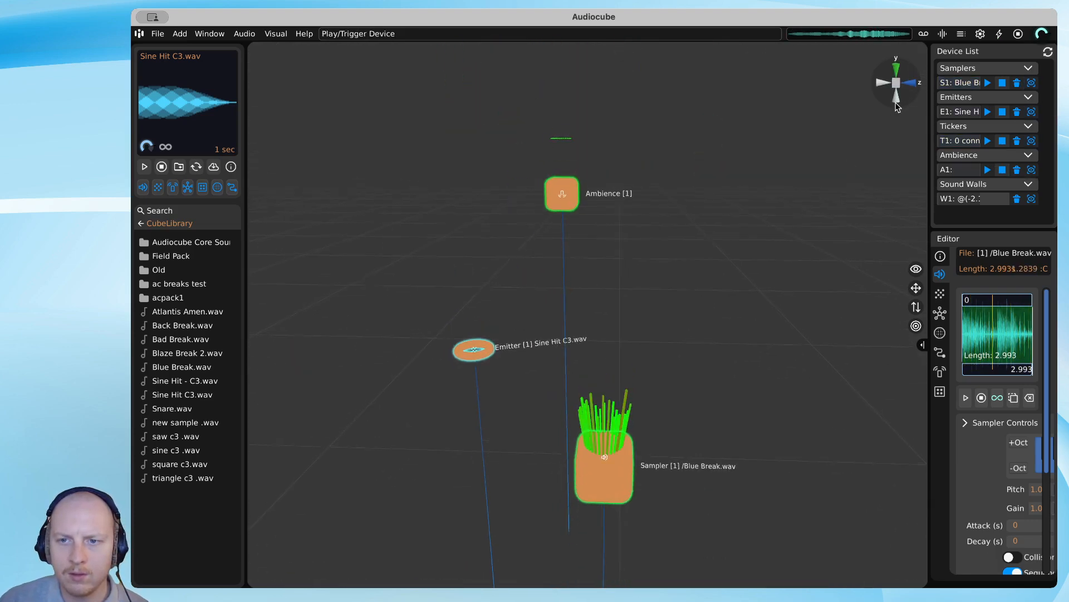
pyautogui.click(898, 74)
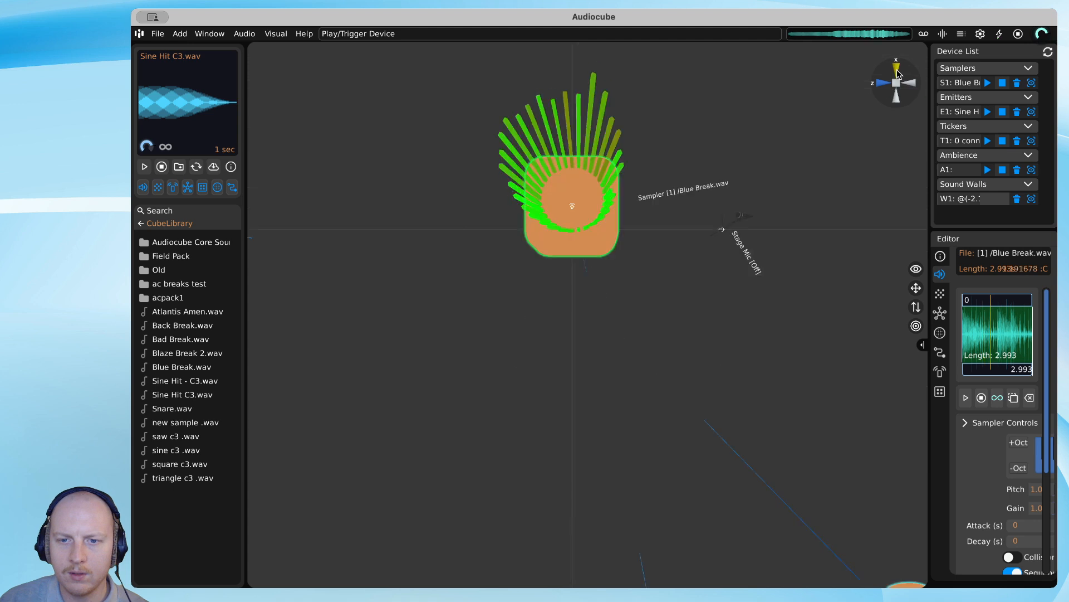
pyautogui.press('s')
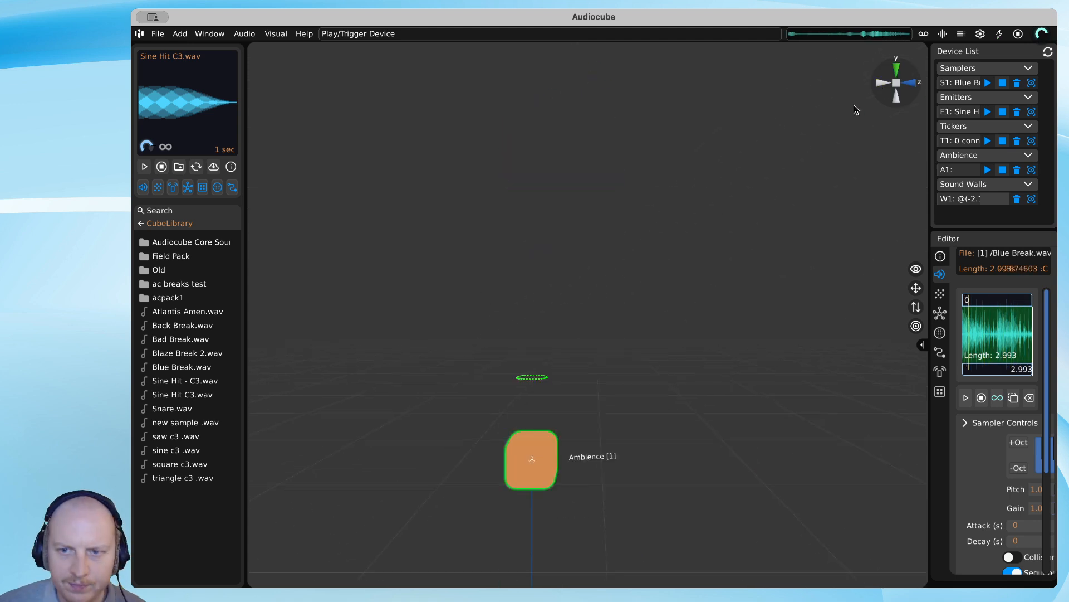
pyautogui.moveTo(854, 105); pyautogui.dragTo(703, 268, button='right')
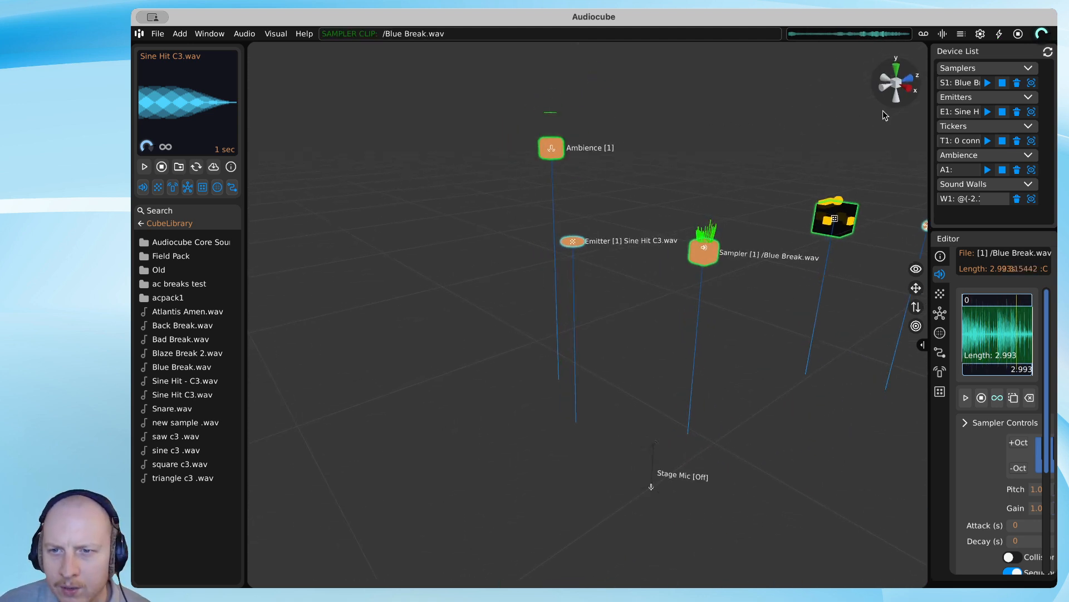
# Switch the camera to orthographic projection, inspect the devices by rotating and zooming, select the Ambience device, and return to perspective.
pyautogui.click(898, 86)
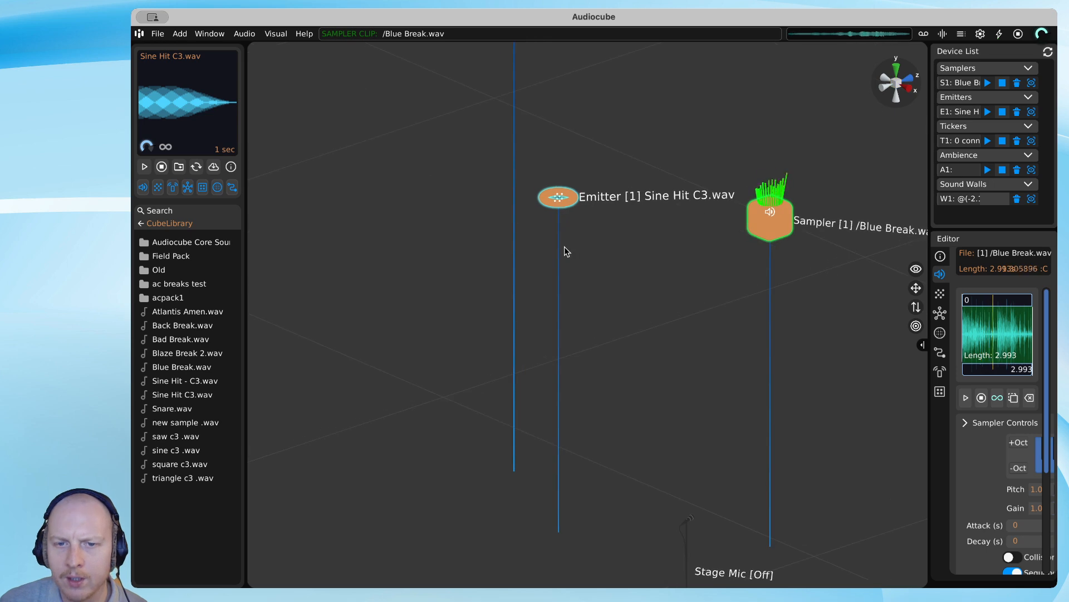
pyautogui.moveTo(566, 250); pyautogui.dragTo(637, 238, button='right')
pyautogui.click(521, 271)
pyautogui.moveTo(521, 271); pyautogui.dragTo(567, 311, button='right')
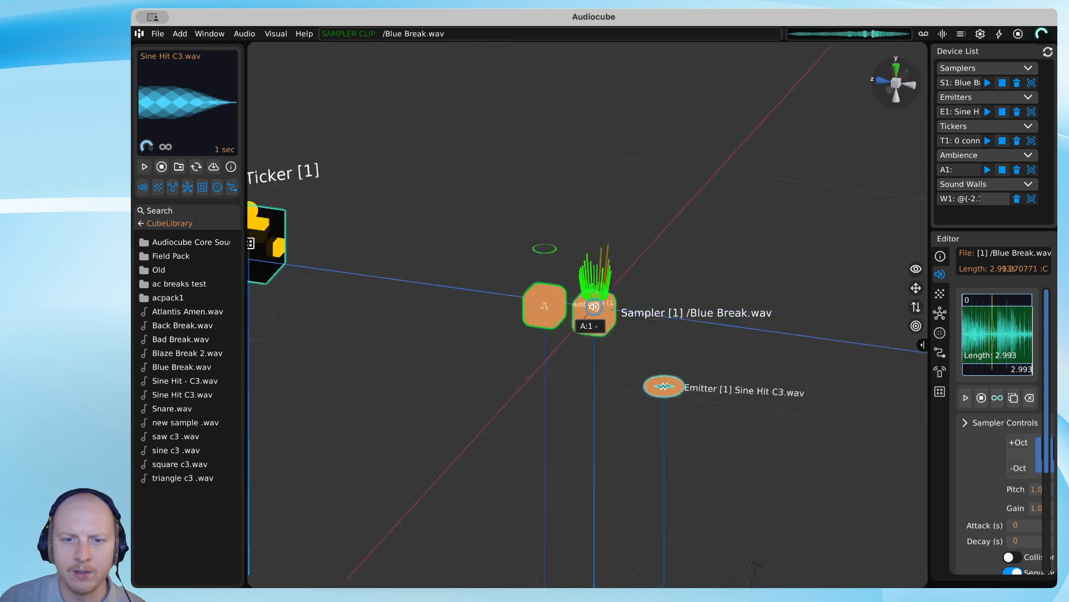
pyautogui.scroll(-10, 567, 312)
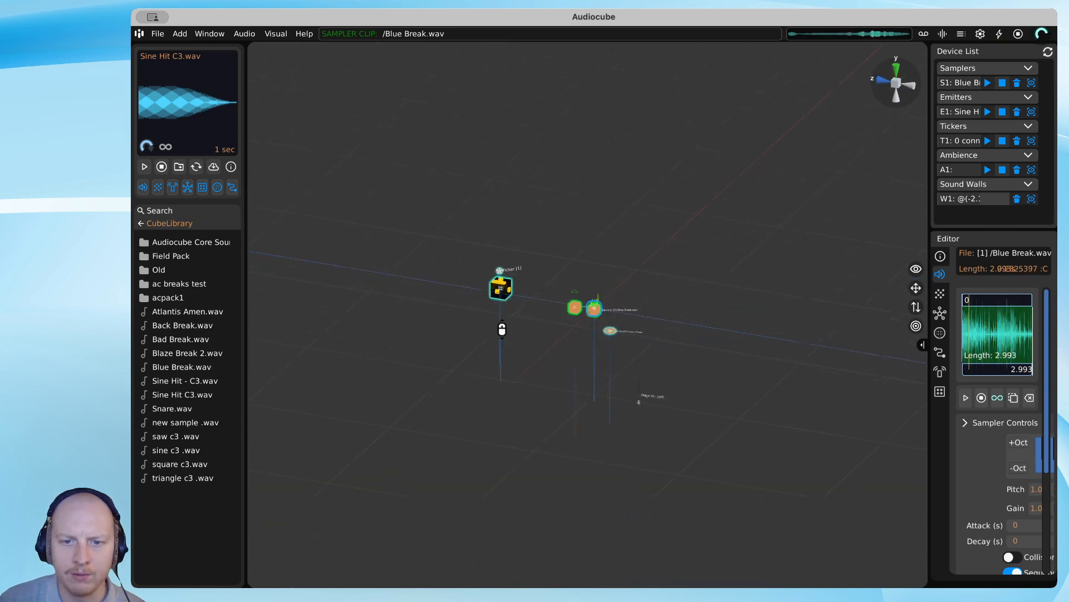
pyautogui.scroll(10, 502, 330)
pyautogui.click(653, 315)
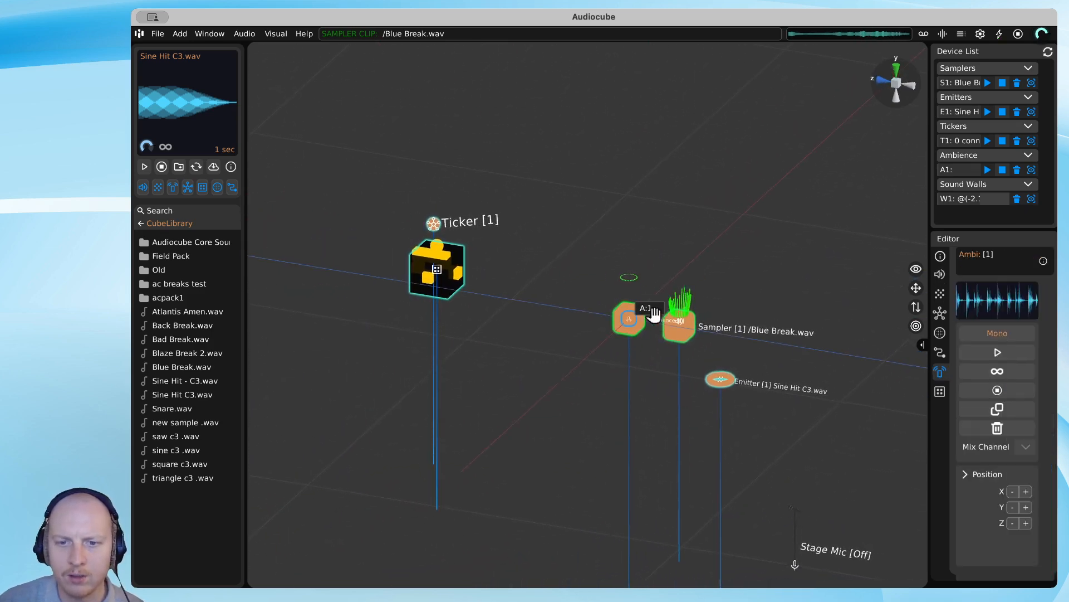
pyautogui.click(894, 83)
pyautogui.press('d')
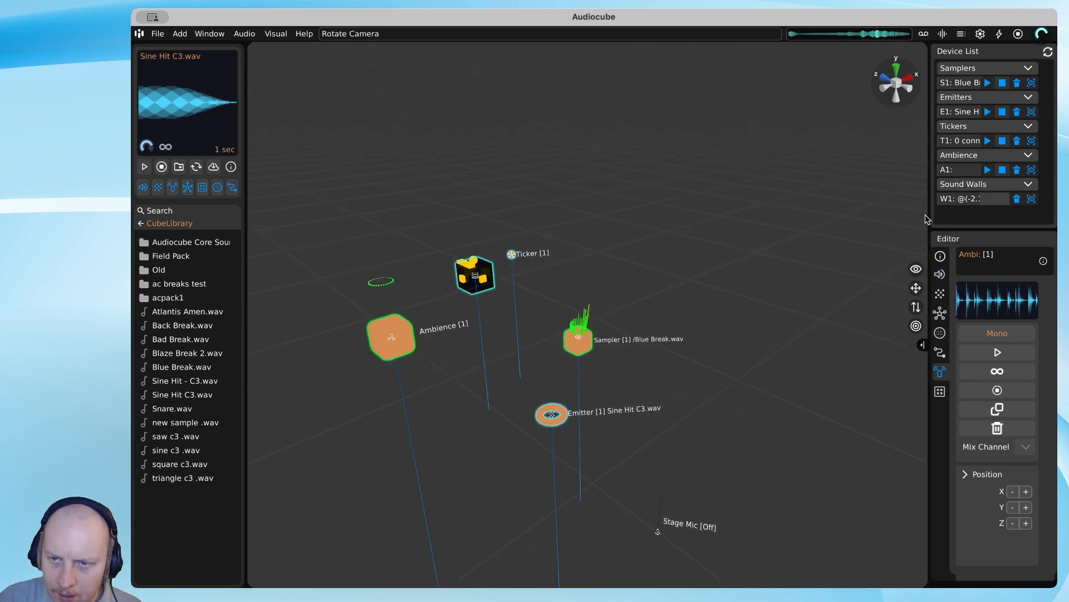
# Widen the device list and editor column until the full device names and Ambience position values fit.
pyautogui.moveTo(925, 212); pyautogui.dragTo(816, 212)
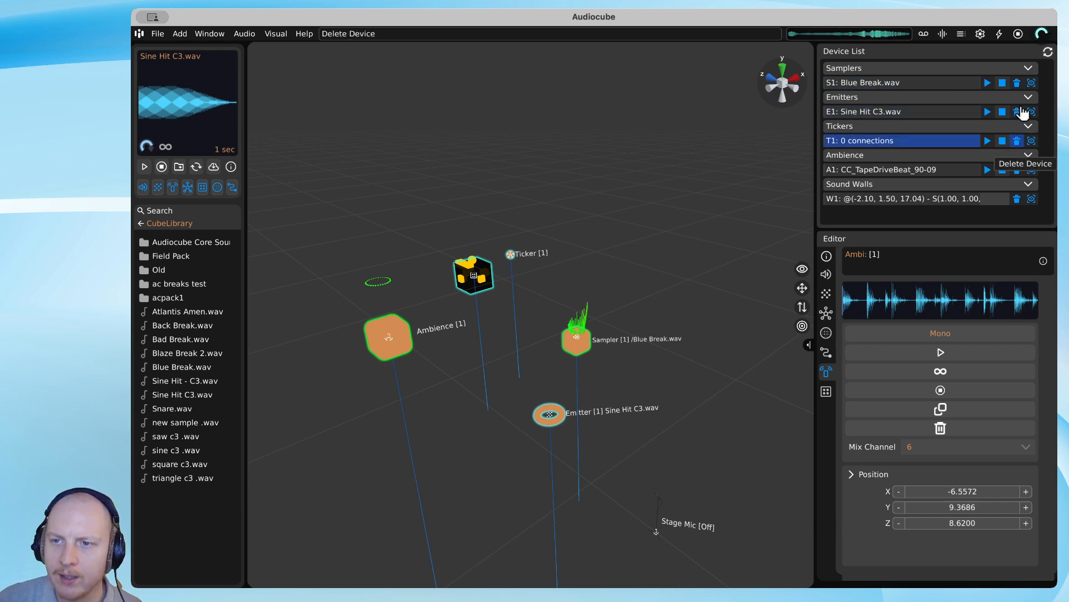
# Collapse and restore the side column, and toggle the device list off and on again.
pyautogui.click(808, 345)
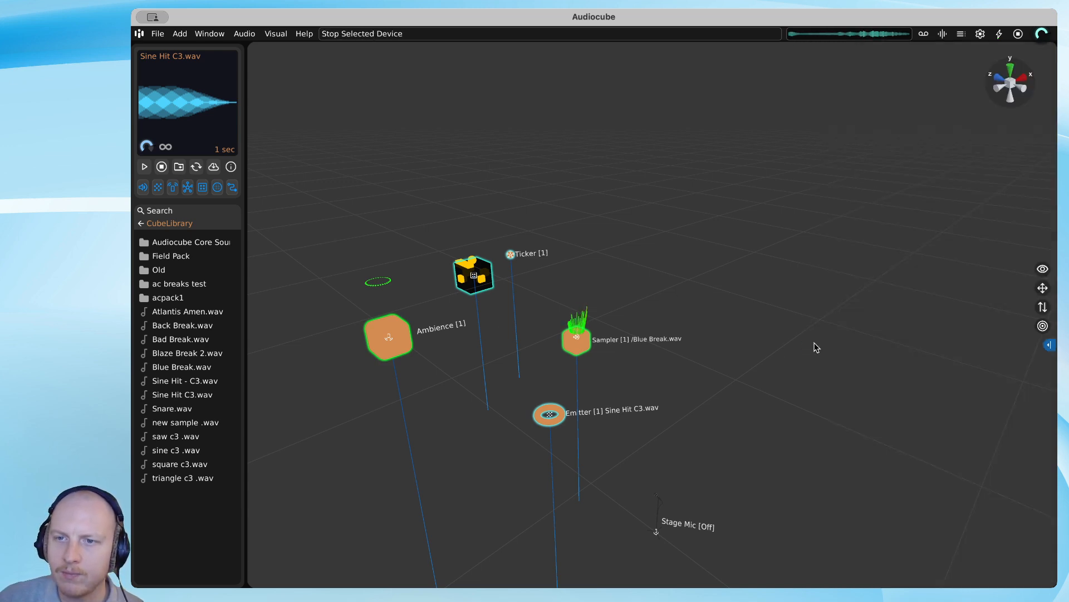
pyautogui.click(960, 37)
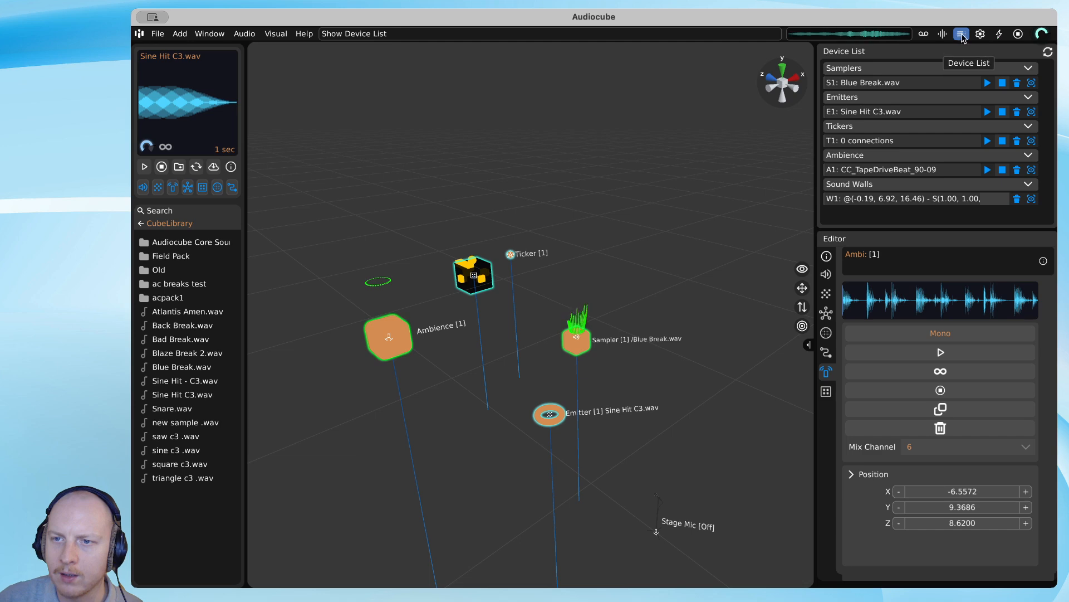
pyautogui.click(962, 35)
pyautogui.click(961, 35)
pyautogui.click(962, 36)
pyautogui.click(962, 35)
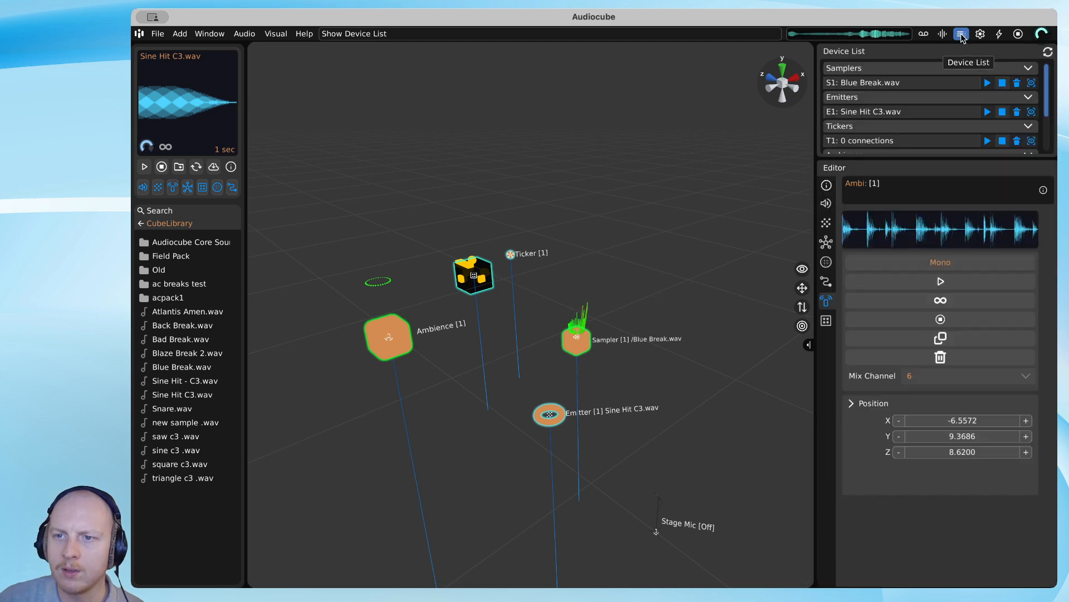
# Toggle the editor off and back on, and show the recorder below it.
pyautogui.click(943, 35)
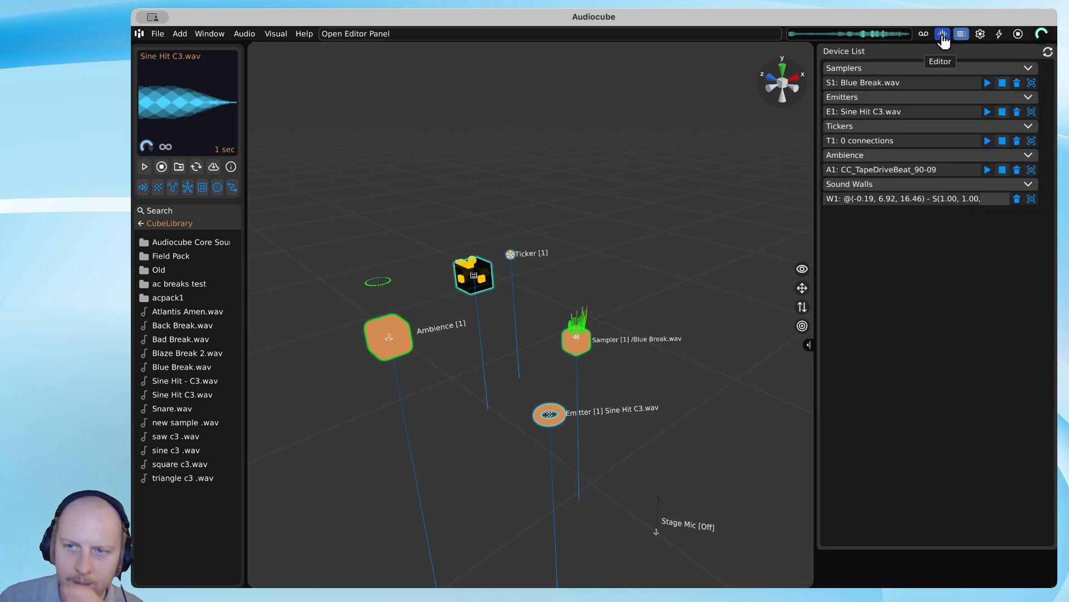
pyautogui.click(941, 37)
pyautogui.click(939, 37)
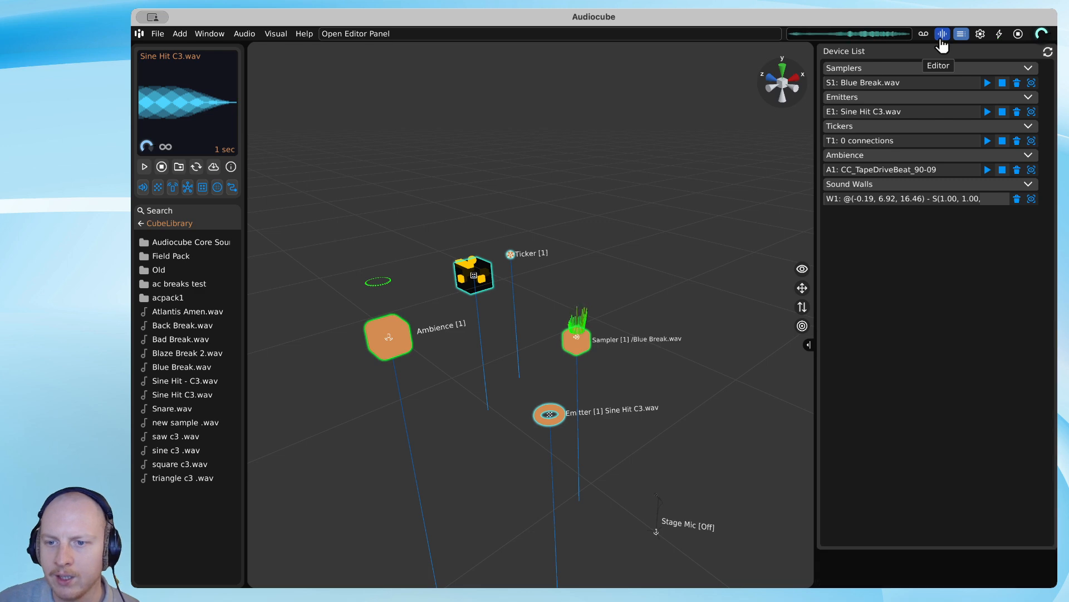
pyautogui.click(937, 37)
pyautogui.click(920, 36)
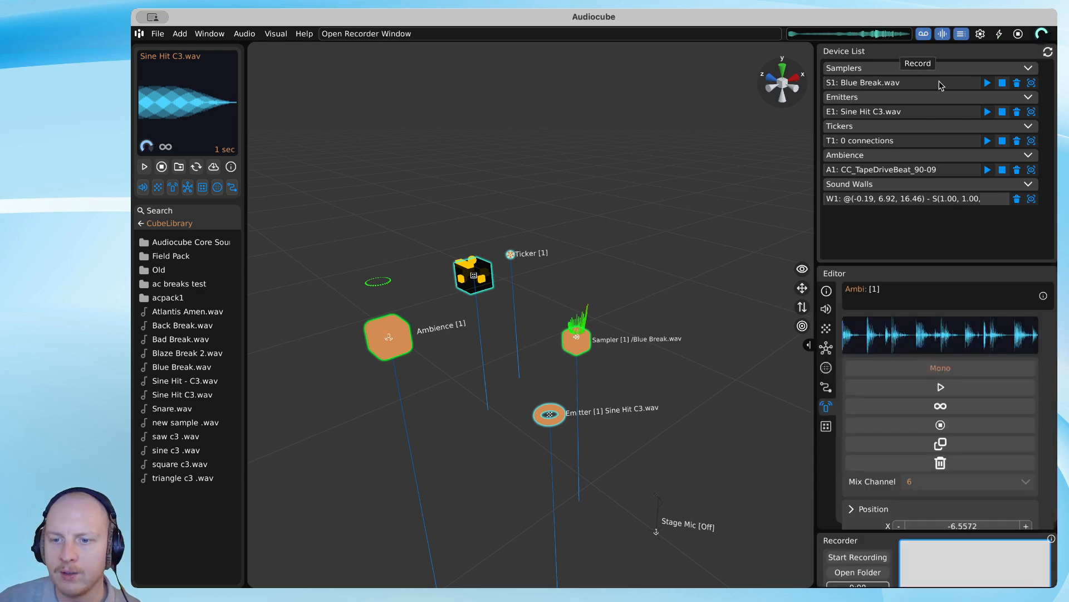
# Look through the settings, examine the custom library folder options, and close both without changing anything.
pyautogui.click(982, 36)
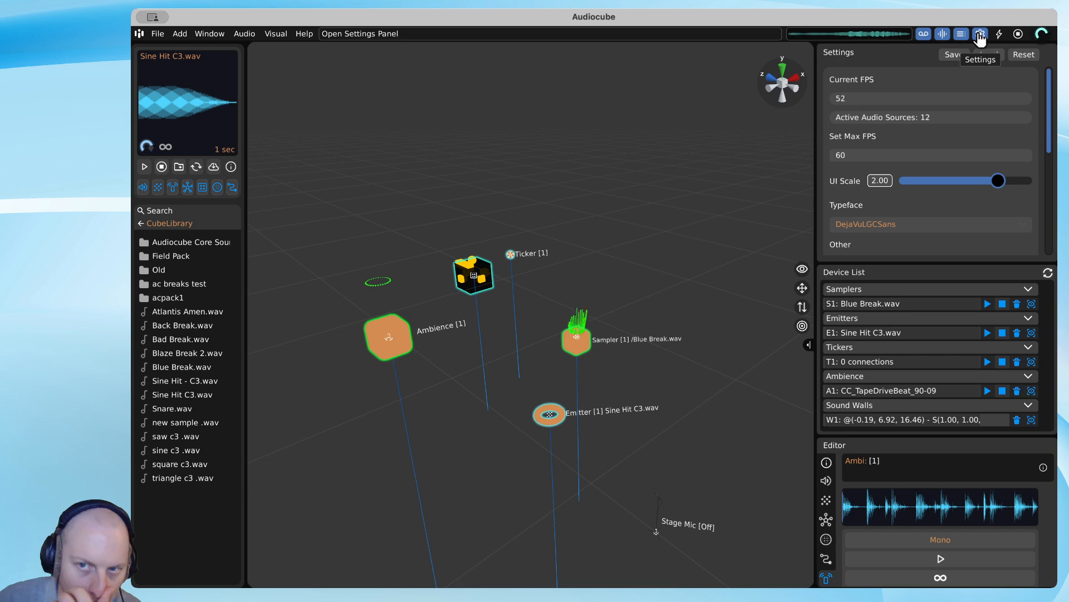
pyautogui.moveTo(1051, 82); pyautogui.dragTo(1050, 137)
pyautogui.click(880, 146)
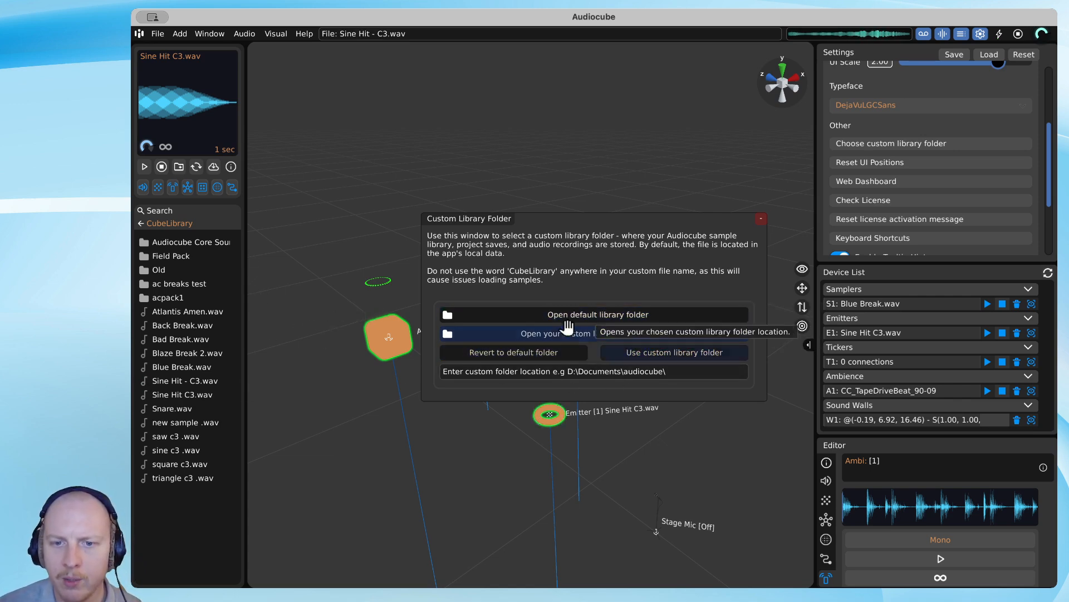
pyautogui.click(761, 219)
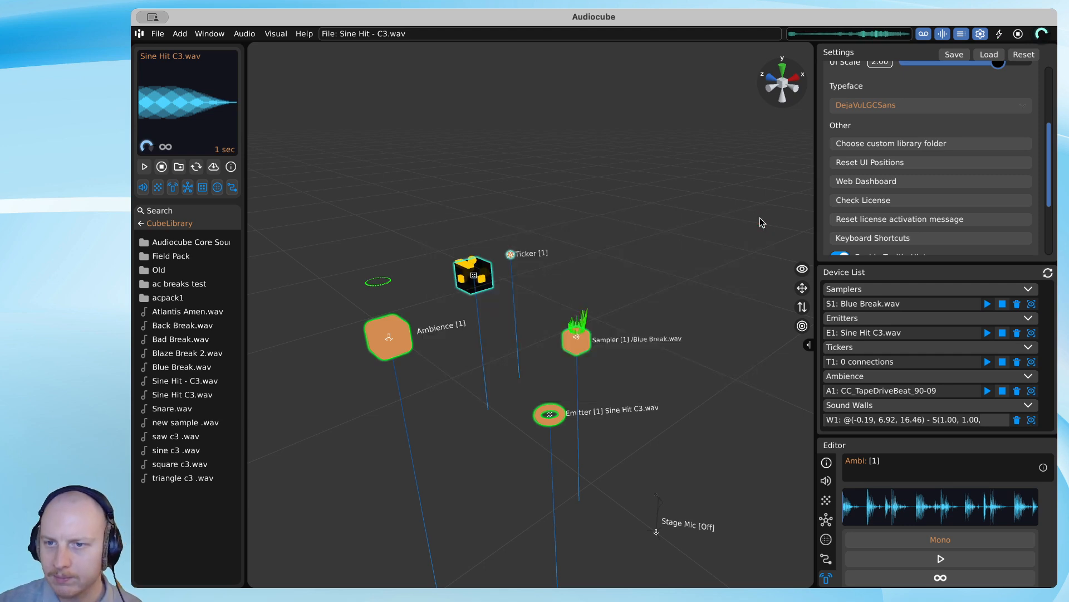
pyautogui.click(981, 34)
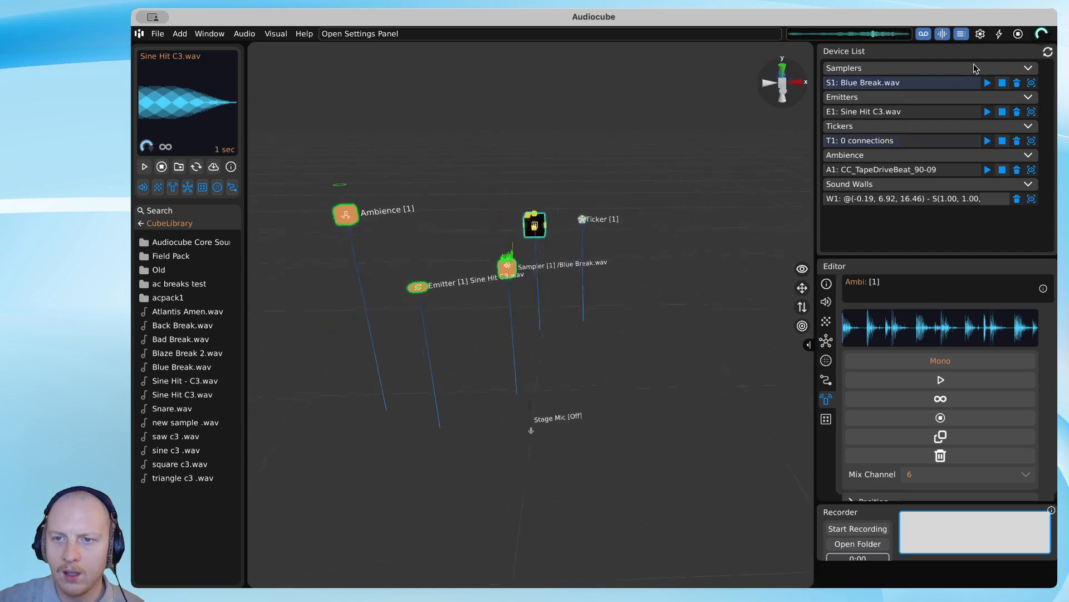
# Hide and show the editor and the device list one after the other.
pyautogui.click(946, 39)
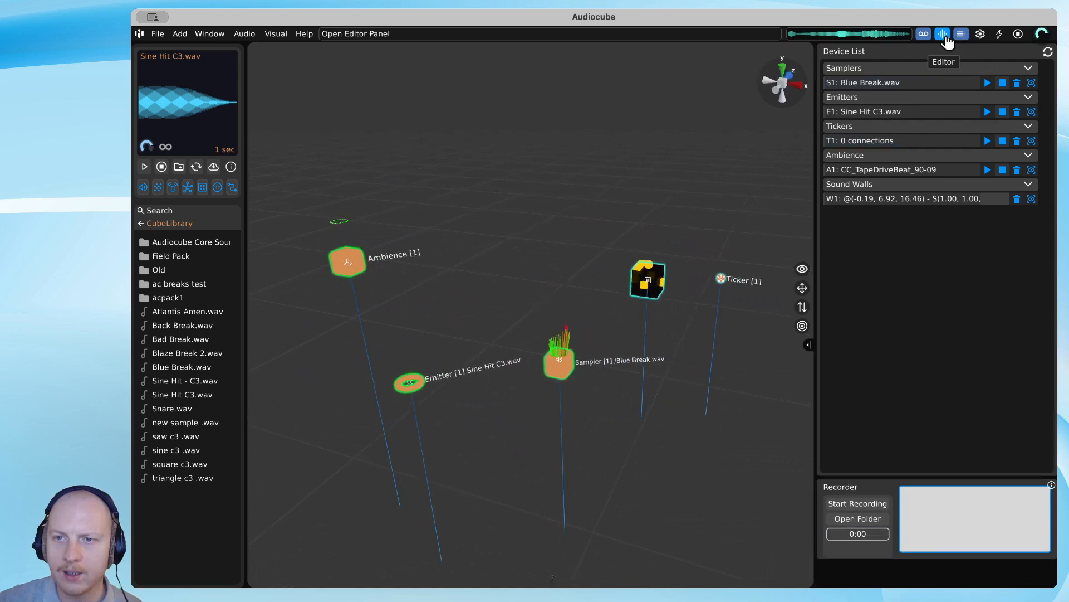
pyautogui.click(946, 39)
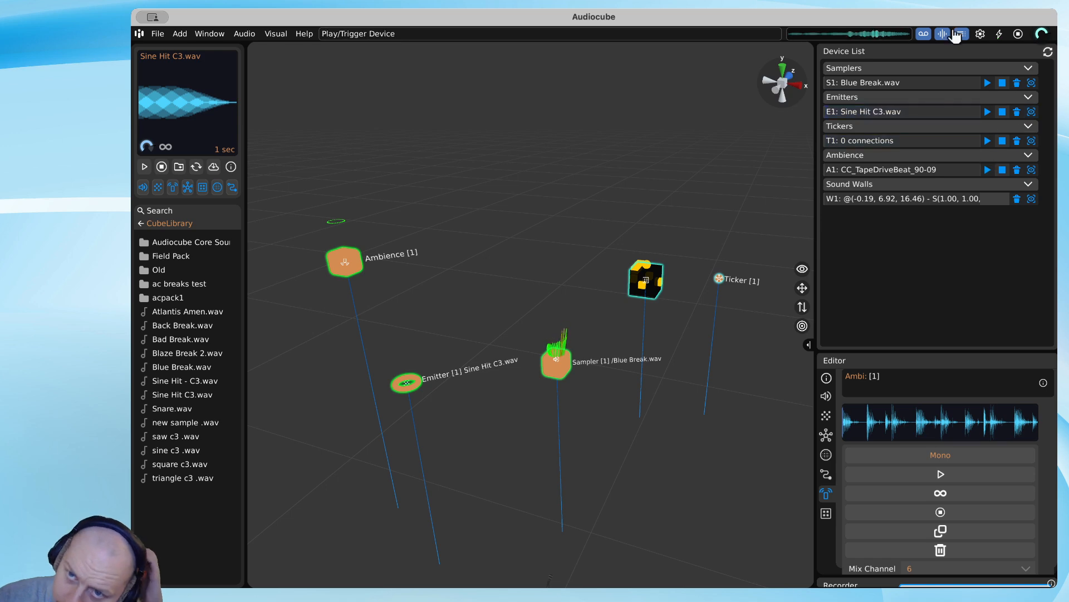
pyautogui.click(962, 34)
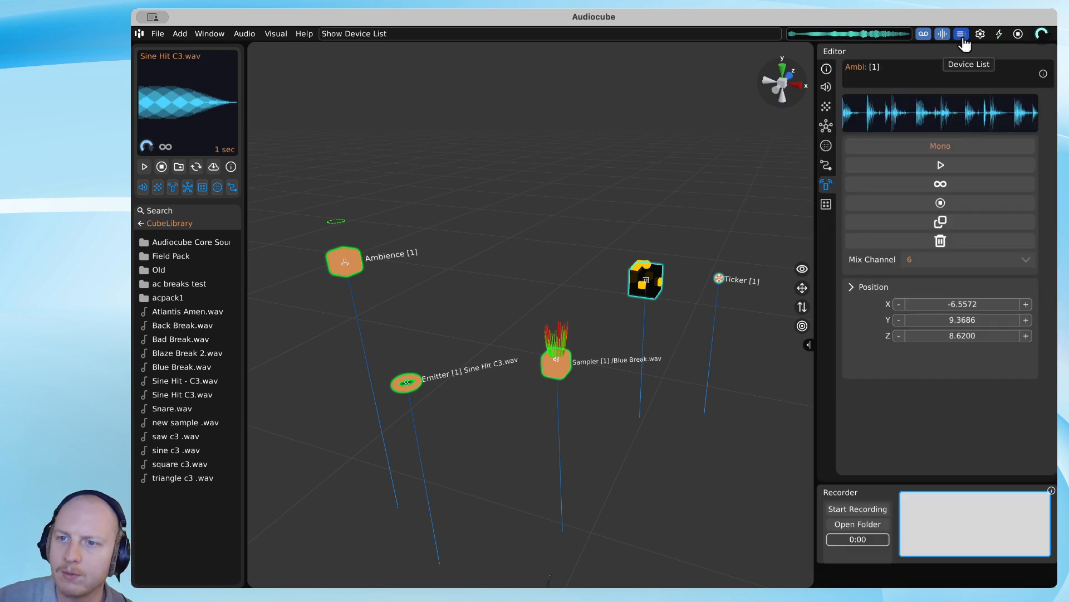
pyautogui.click(963, 35)
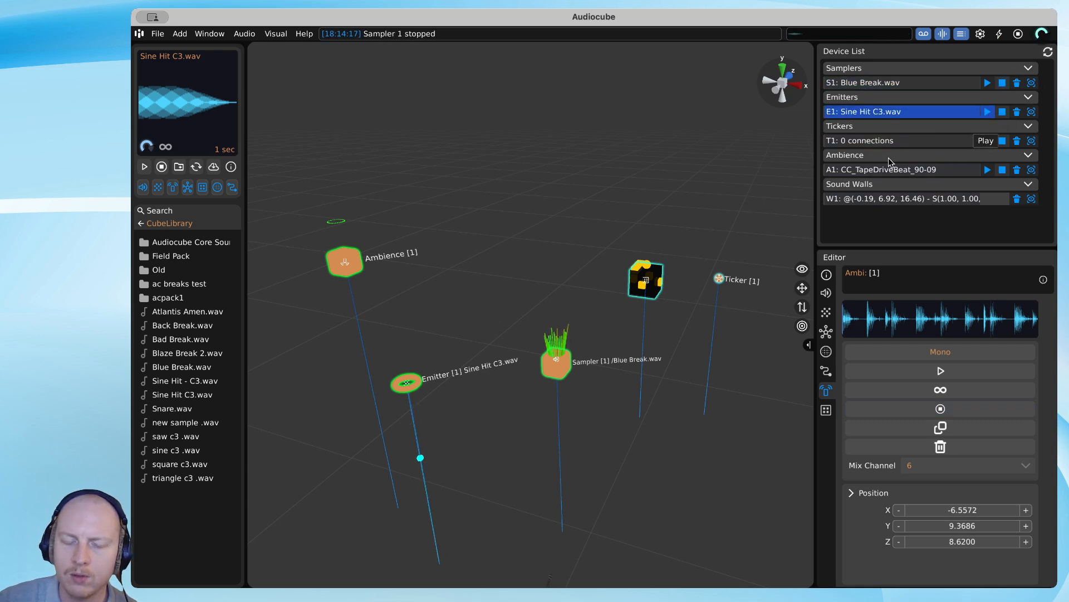
# Delete the Blue Break.wav sampler and the ticker from the device list.
pyautogui.scroll(-10, 609, 262)
pyautogui.moveTo(451, 236); pyautogui.dragTo(509, 365)
pyautogui.scroll(5, 509, 361)
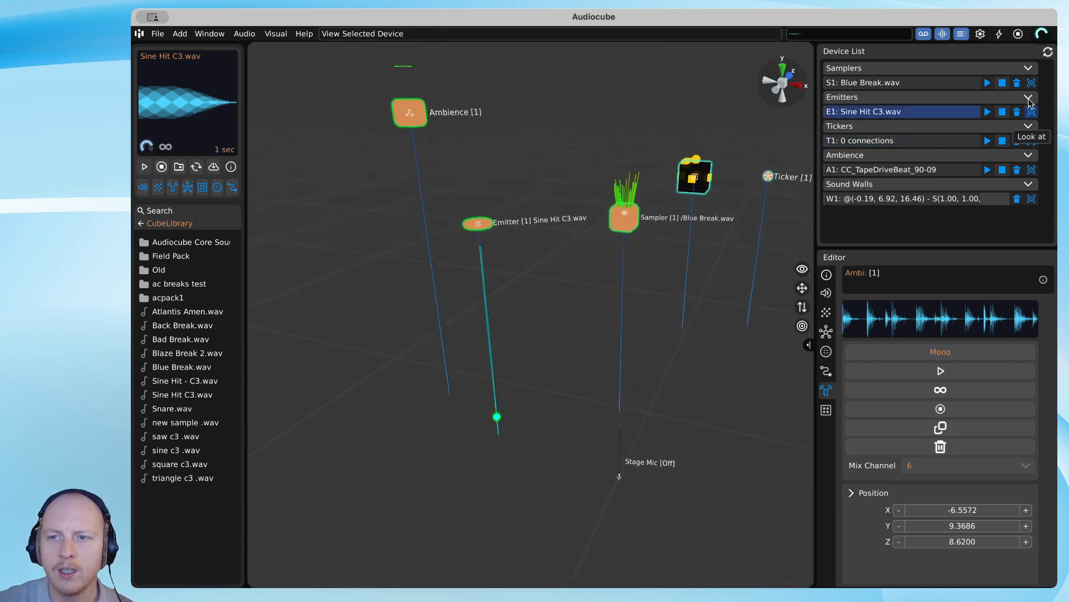
pyautogui.click(1017, 82)
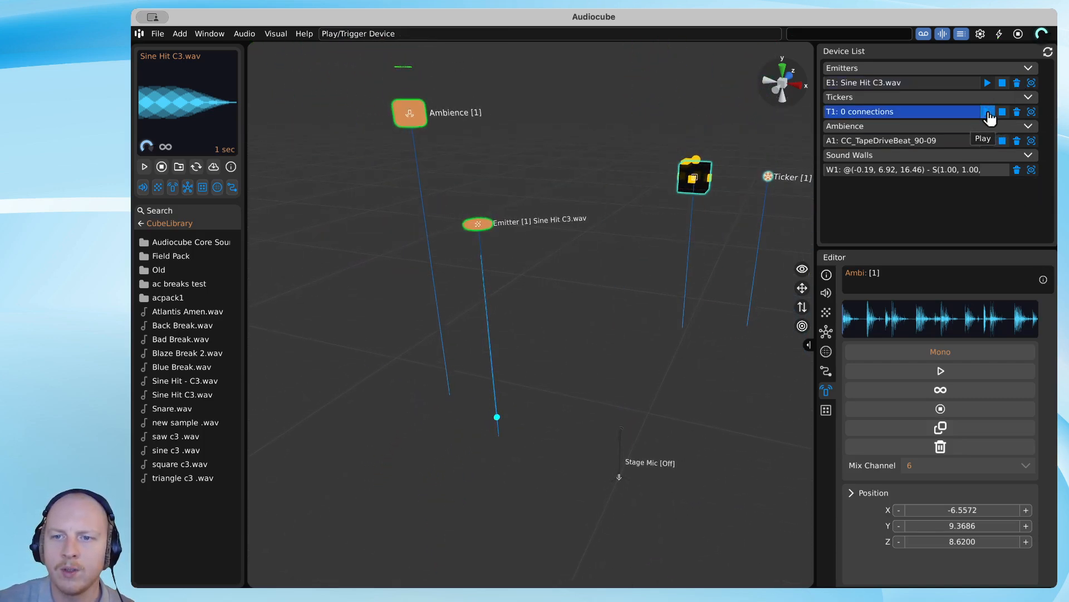
pyautogui.click(1017, 112)
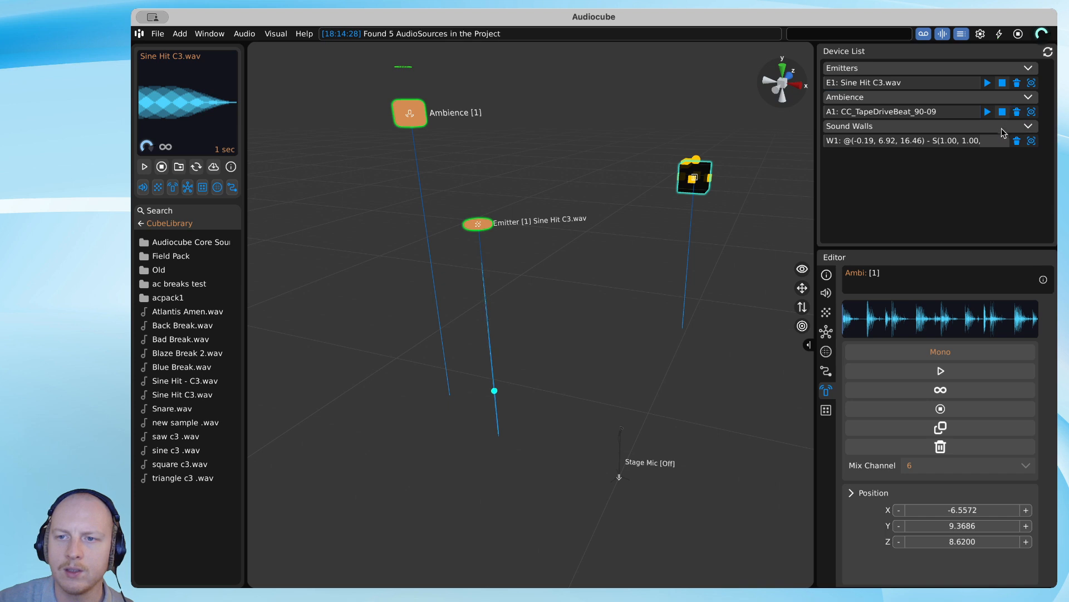
# Play the Ambience device, and point the camera at the ambience, the sound wall and the emitter.
pyautogui.click(988, 113)
pyautogui.press('q')
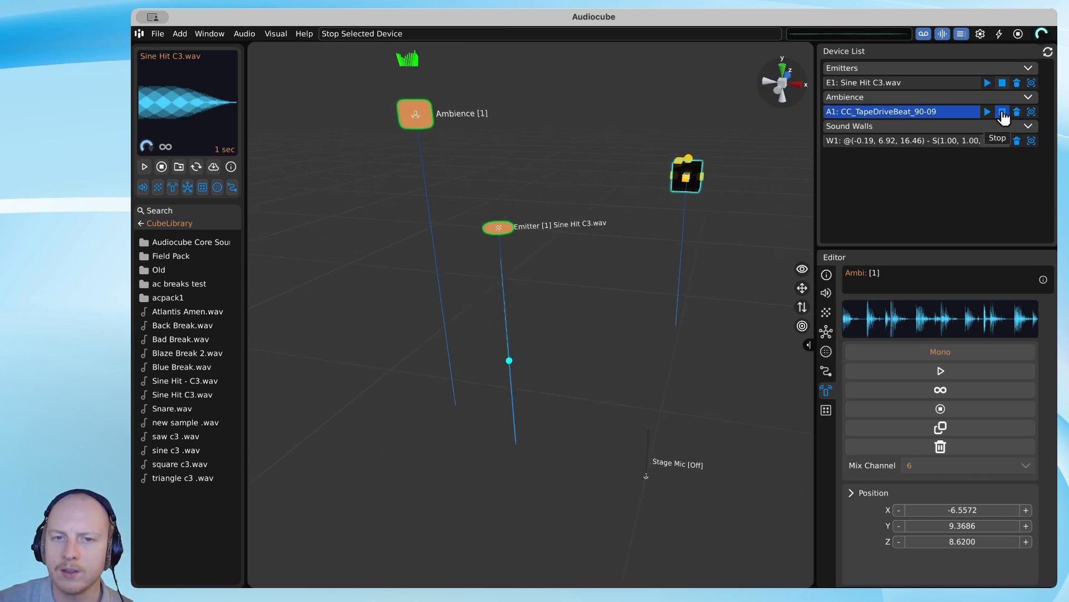
pyautogui.click(1032, 112)
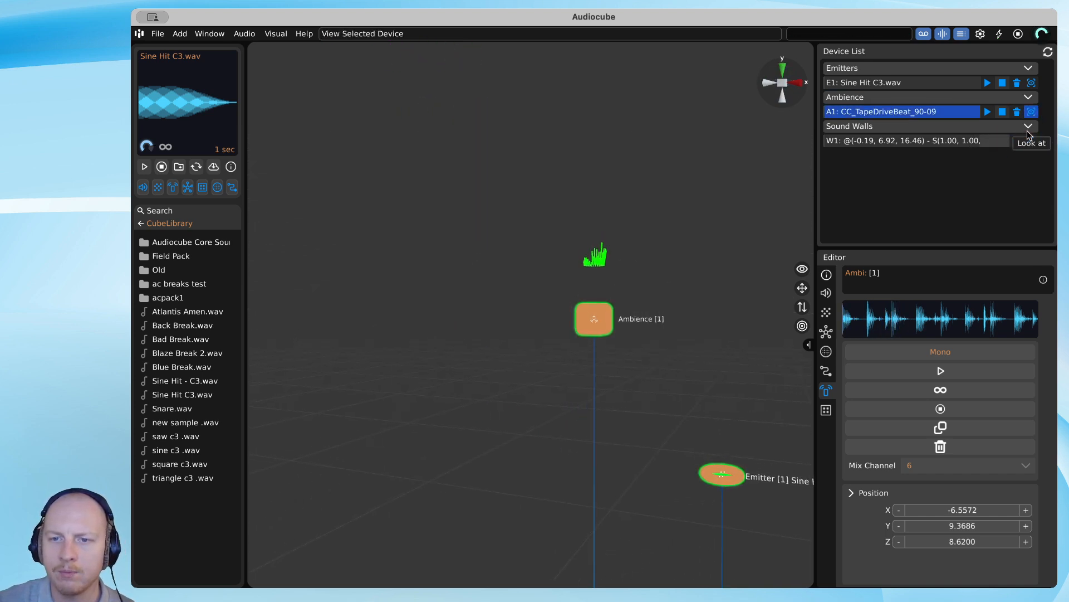
pyautogui.click(1032, 141)
pyautogui.click(1031, 83)
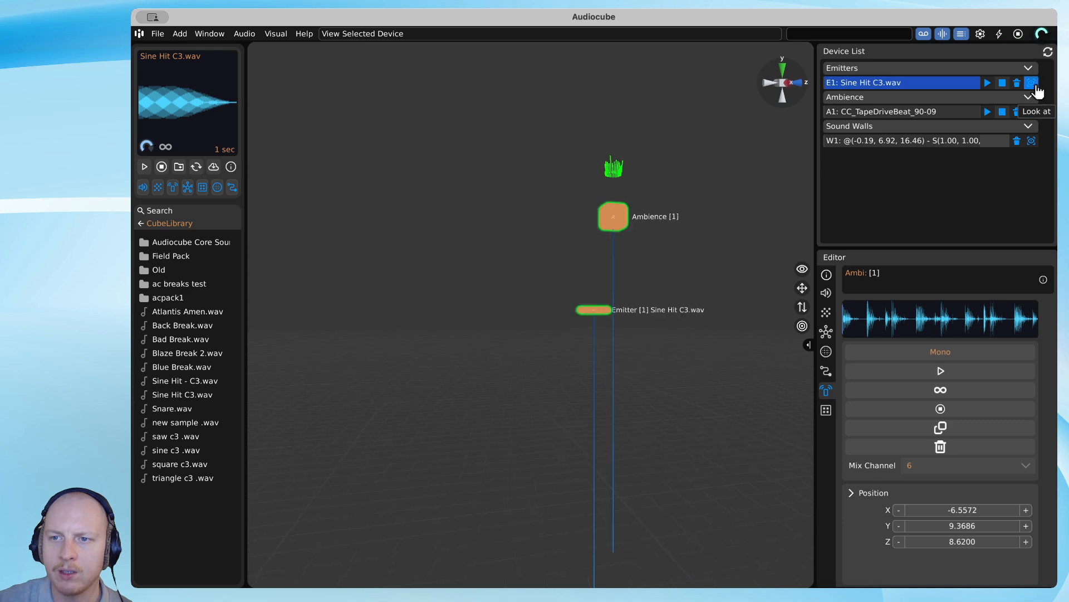
# Fold up the Emitters, Ambience and Sound Walls groups and reduce the height of the device list.
pyautogui.click(1028, 97)
pyautogui.click(1028, 111)
pyautogui.click(1028, 68)
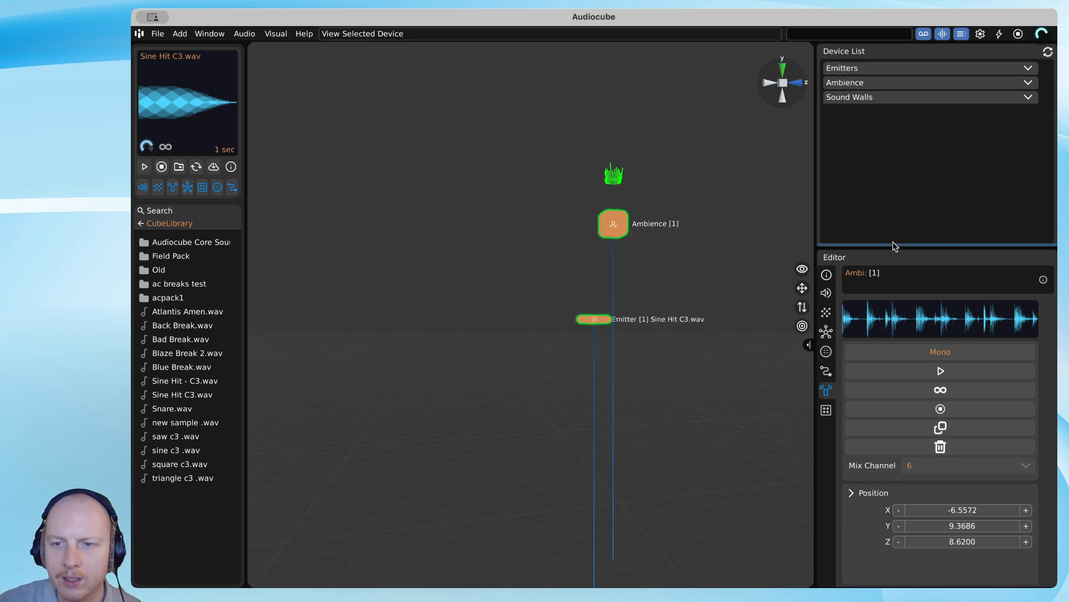
pyautogui.moveTo(888, 243); pyautogui.dragTo(903, 130)
# Hide the device list and the recorder so only the editor remains, and narrow its column slightly.
pyautogui.press('d')
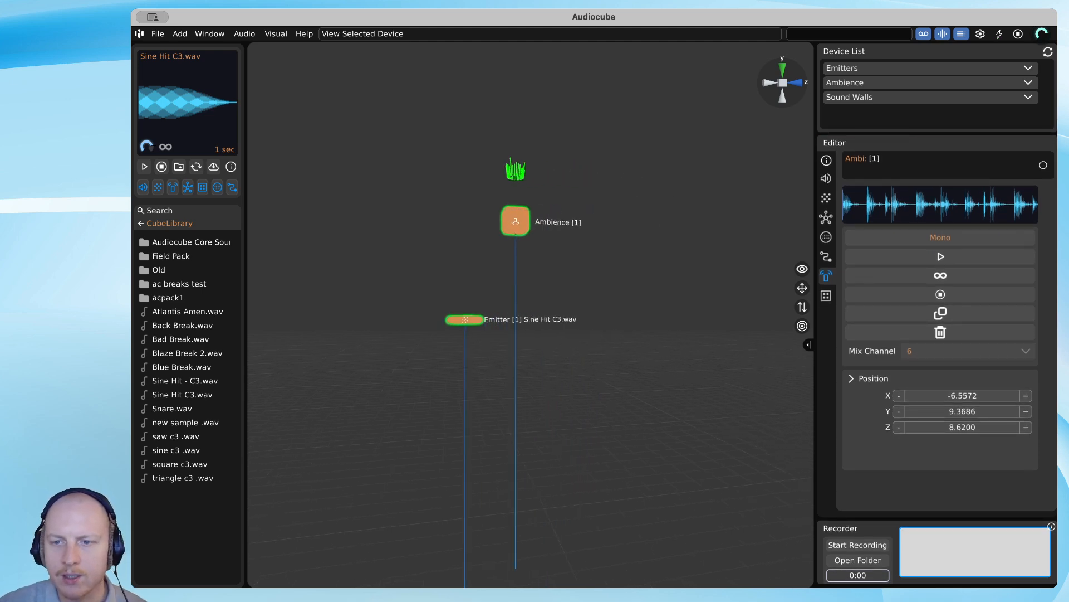
pyautogui.click(961, 35)
pyautogui.click(941, 36)
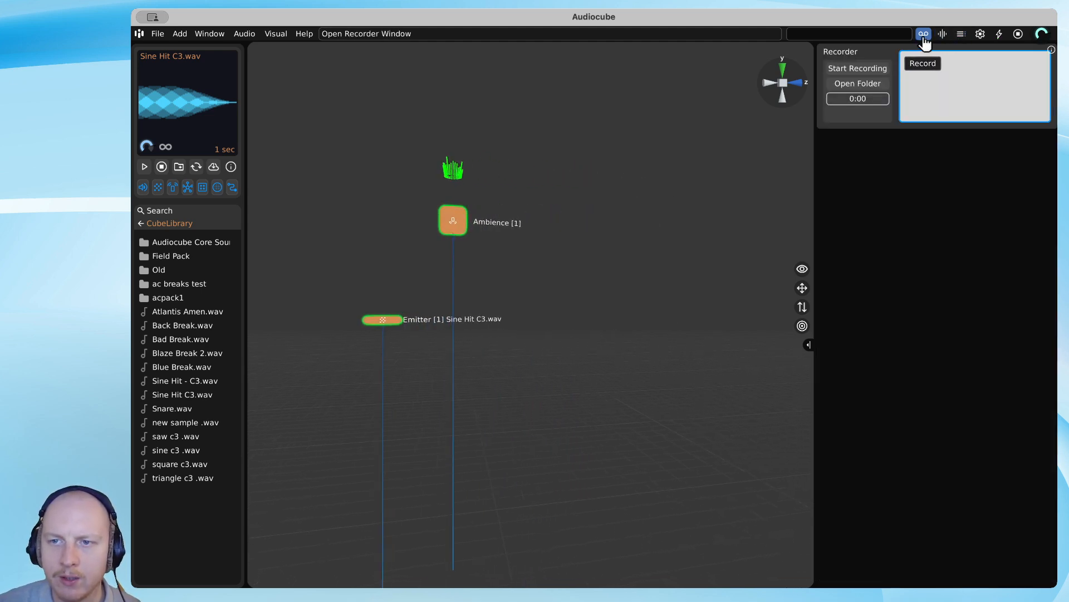
pyautogui.click(923, 35)
pyautogui.click(942, 36)
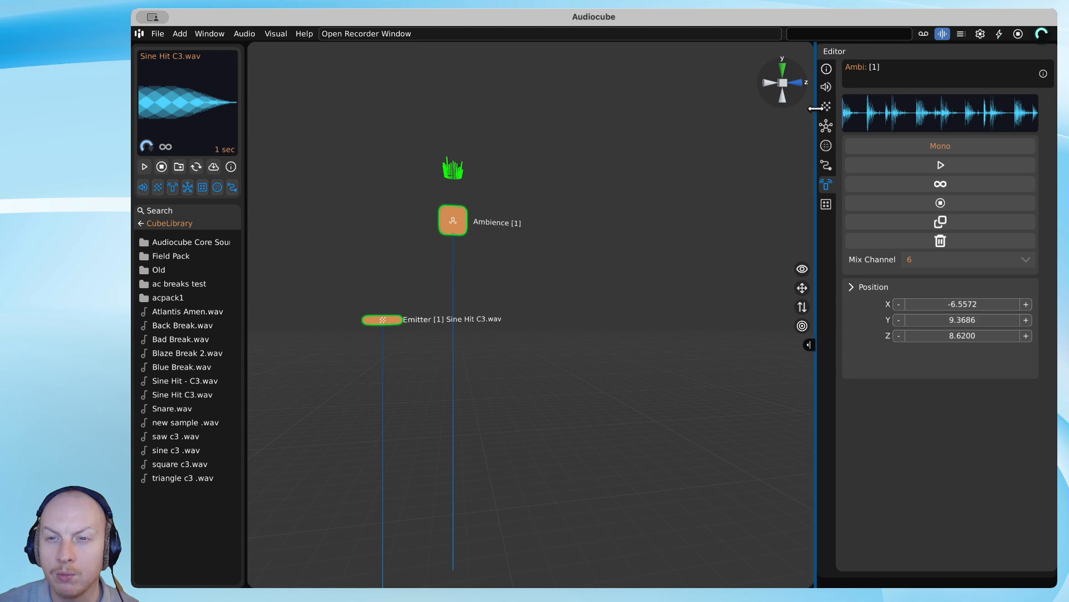
pyautogui.moveTo(820, 108)
pyautogui.mouseDown()
pyautogui.moveTo(840, 108)
pyautogui.moveTo(826, 109)
pyautogui.mouseUp()
# Select the Ambience device and the Sine Hit C3.wav emitter together and delete them.
pyautogui.press('s')
pyautogui.press('a')
pyautogui.moveTo(439, 284); pyautogui.dragTo(620, 265, button='right')
pyautogui.moveTo(524, 144); pyautogui.dragTo(679, 299)
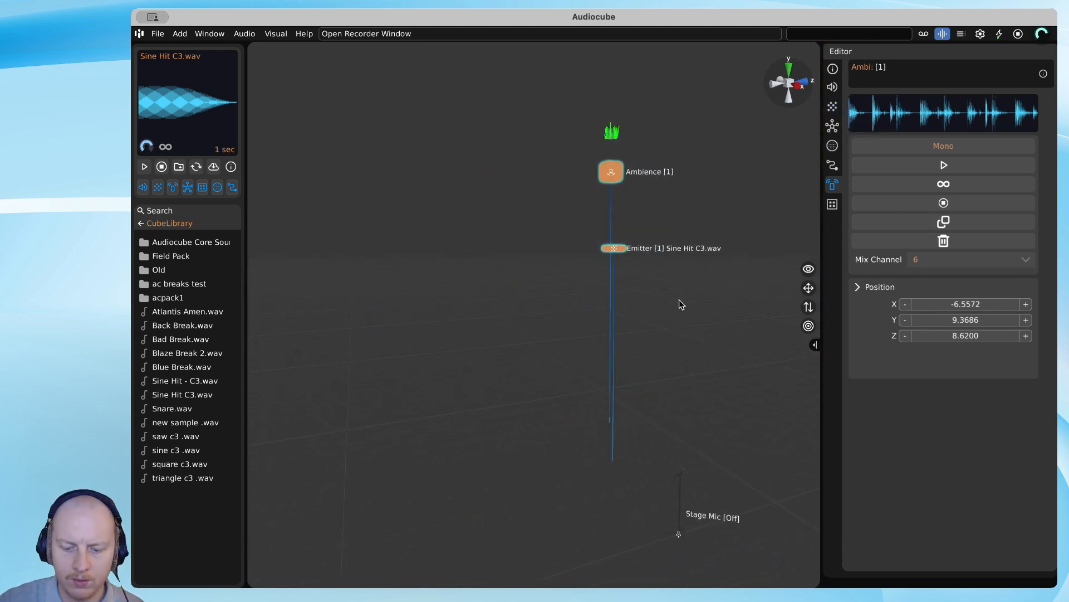
pyautogui.press('Delete')
# Fly the camera around the cleared scene to view the stage mic up close and from farther back.
pyautogui.moveTo(680, 301); pyautogui.dragTo(338, 345, button='right')
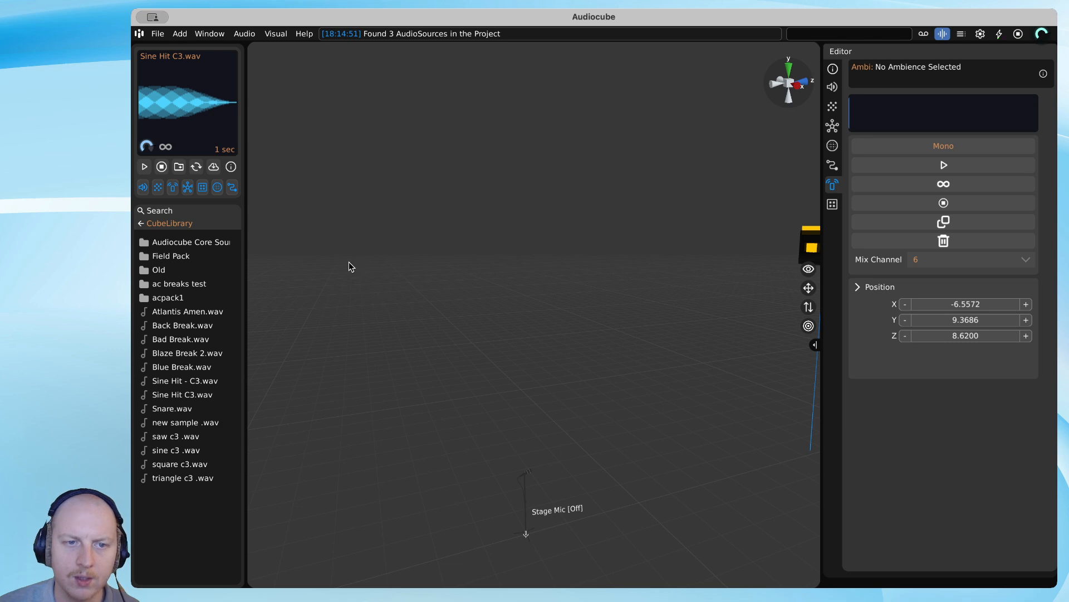
pyautogui.moveTo(333, 317); pyautogui.dragTo(344, 315, button='middle')
pyautogui.moveTo(373, 296); pyautogui.dragTo(359, 320, button='right')
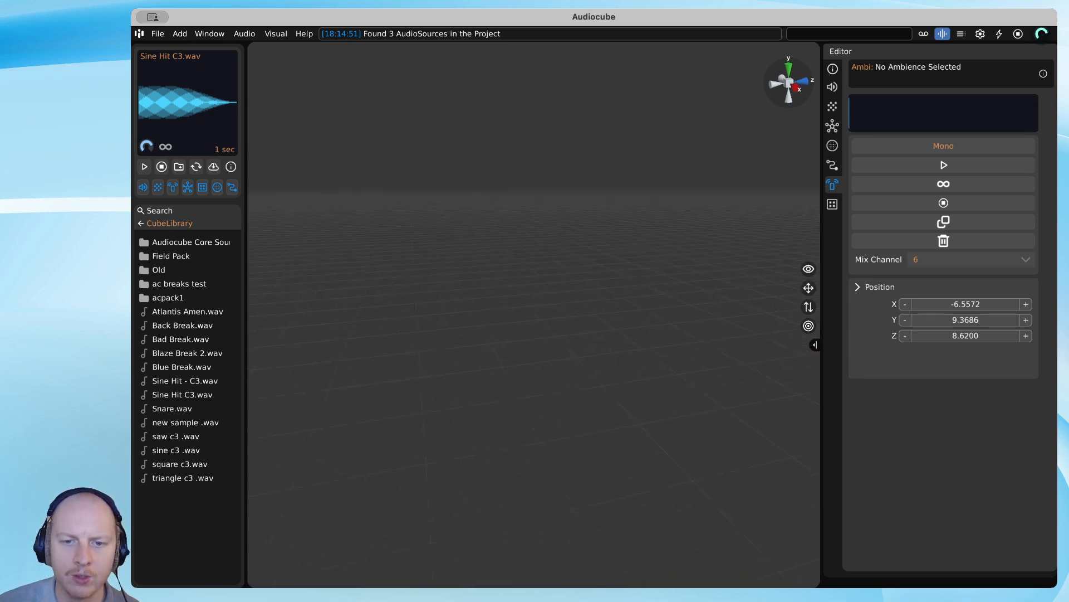
pyautogui.press('w')
pyautogui.press('d')
pyautogui.press('a')
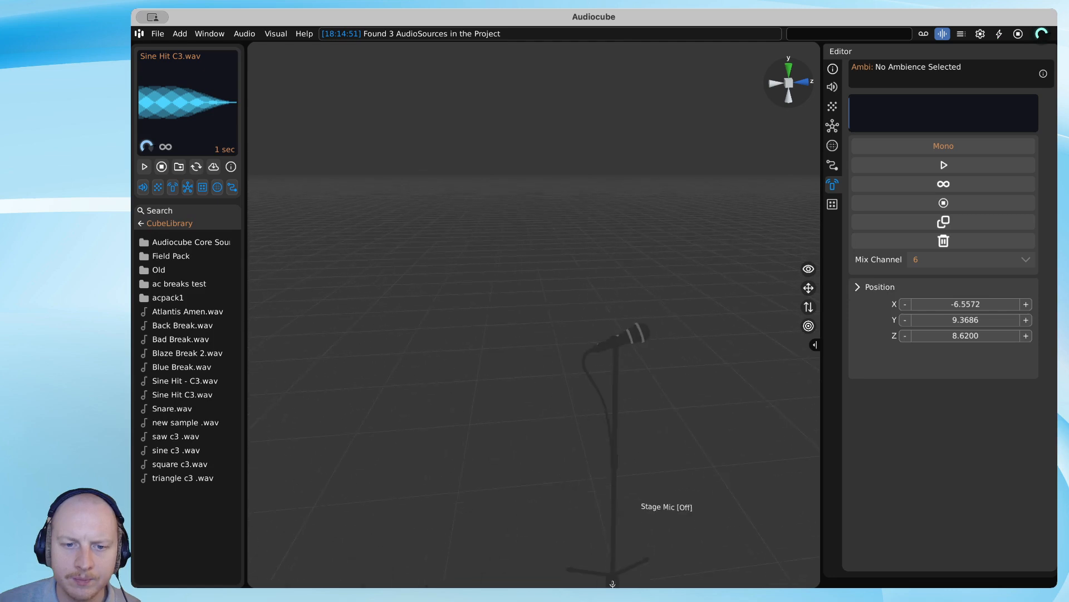
pyautogui.press('d')
pyautogui.press('s')
pyautogui.press('a')
pyautogui.moveTo(360, 320); pyautogui.dragTo(581, 299, button='right')
pyautogui.press('s')
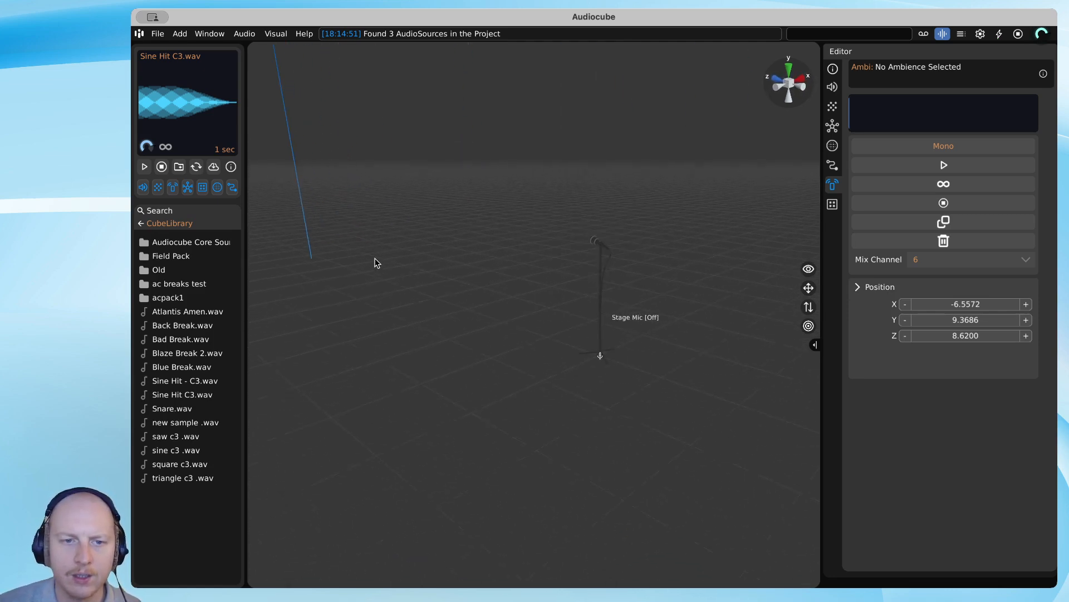
# Add Atlantis Amen.wav to the scene as a sampler at about X 0.28, Y 2.30, Z 12.63.
pyautogui.press('w')
pyautogui.press('a')
pyautogui.moveTo(184, 316); pyautogui.dragTo(497, 336)
pyautogui.moveTo(514, 296); pyautogui.dragTo(531, 206)
pyautogui.press('d')
pyautogui.press('w')
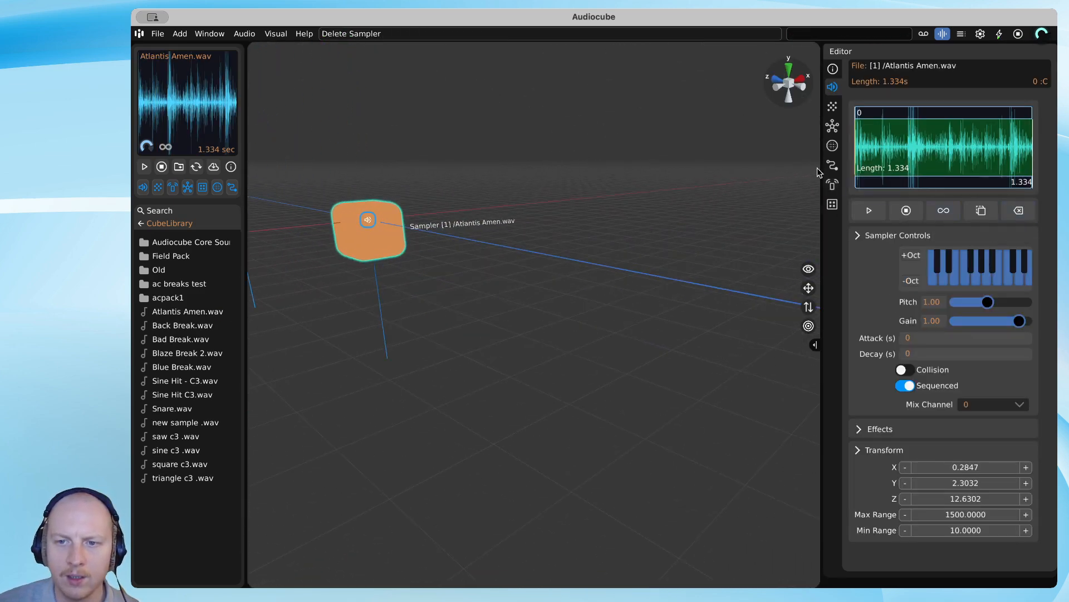
# Widen the editor, turn on looping for the Atlantis Amen.wav sampler and play it.
pyautogui.moveTo(809, 169); pyautogui.dragTo(731, 181)
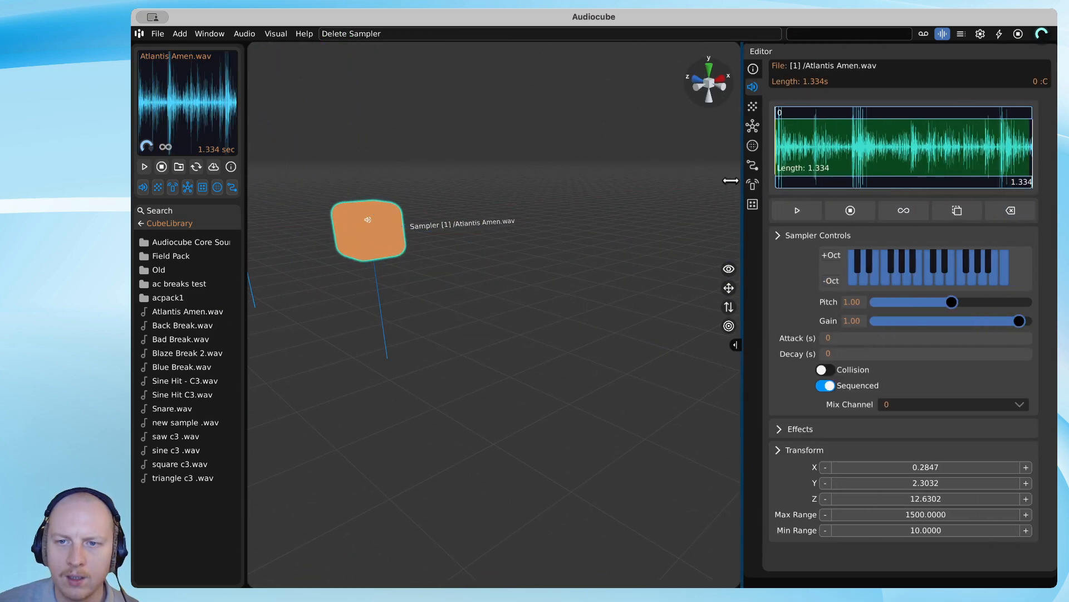
pyautogui.click(796, 211)
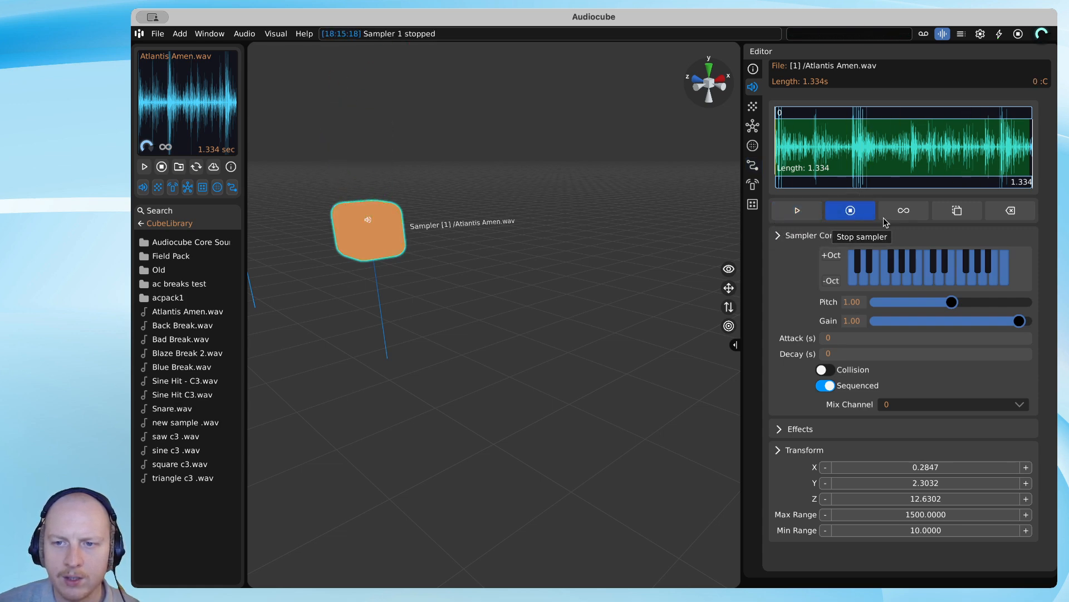
pyautogui.click(903, 211)
pyautogui.click(800, 212)
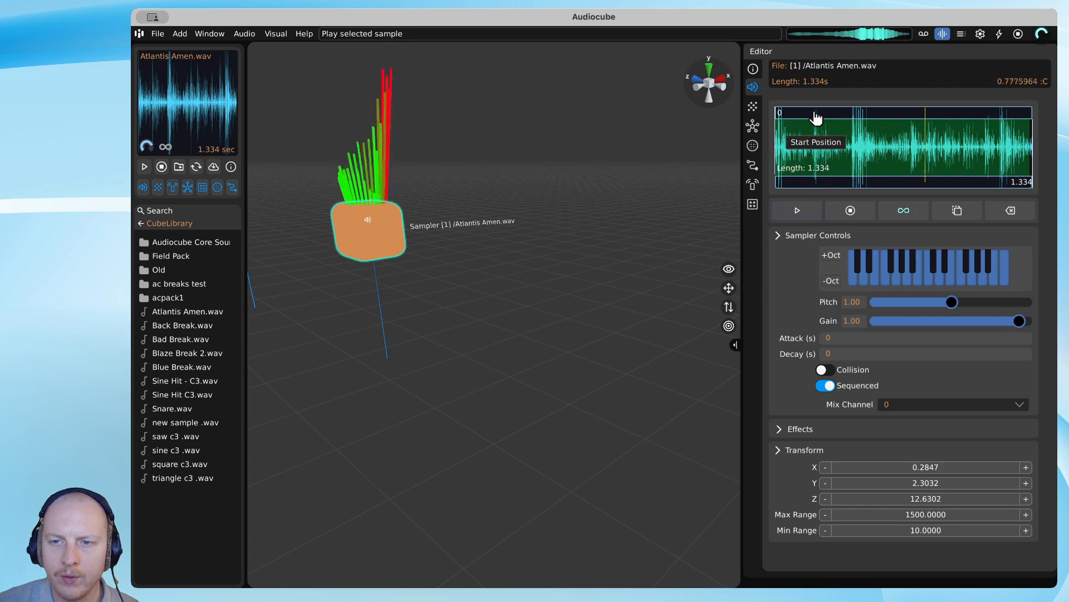
# Try different start and end positions for the sample, settling on a start of about 0.039 and an end of 1.334.
pyautogui.moveTo(817, 115); pyautogui.dragTo(853, 126)
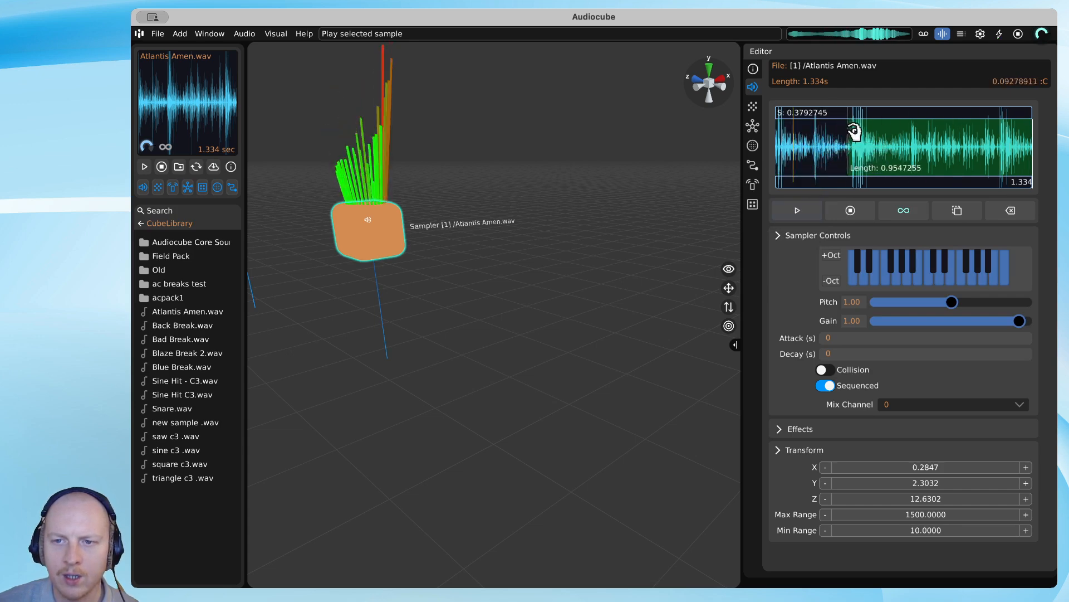
pyautogui.click(901, 187)
pyautogui.moveTo(901, 188); pyautogui.dragTo(937, 179)
pyautogui.moveTo(846, 117); pyautogui.dragTo(819, 125)
pyautogui.moveTo(855, 176); pyautogui.dragTo(813, 181)
pyautogui.moveTo(820, 186)
pyautogui.mouseDown()
pyautogui.moveTo(887, 185)
pyautogui.moveTo(813, 179)
pyautogui.moveTo(1046, 182)
pyautogui.mouseUp()
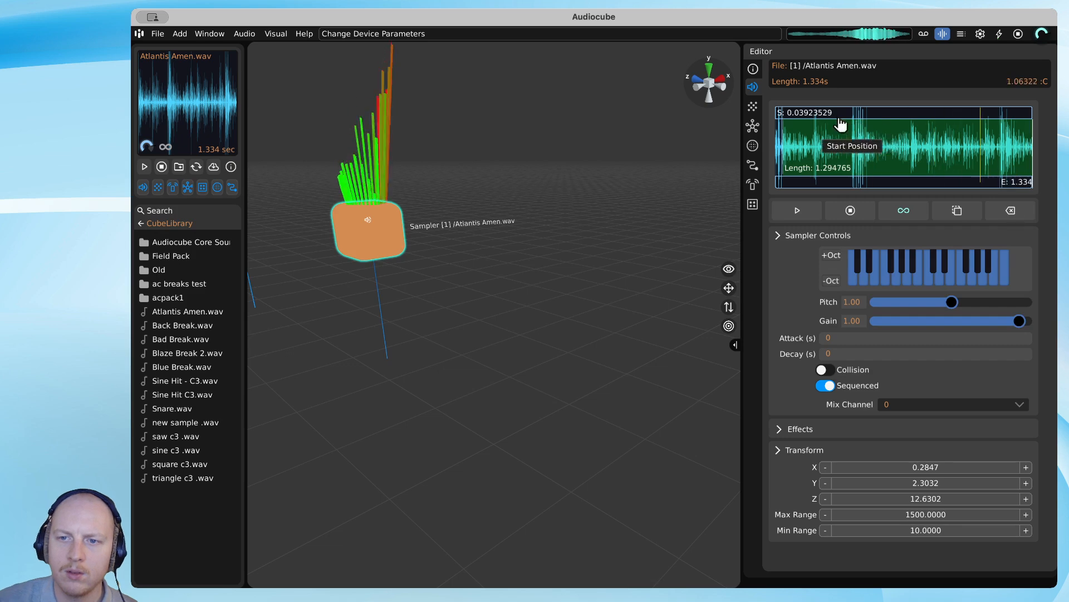
# Reset the sample's start position to 0, and clone the sampler to about X 1.41, Y 3.51, Z 10.98.
pyautogui.moveTo(837, 117); pyautogui.dragTo(694, 115)
pyautogui.click(949, 215)
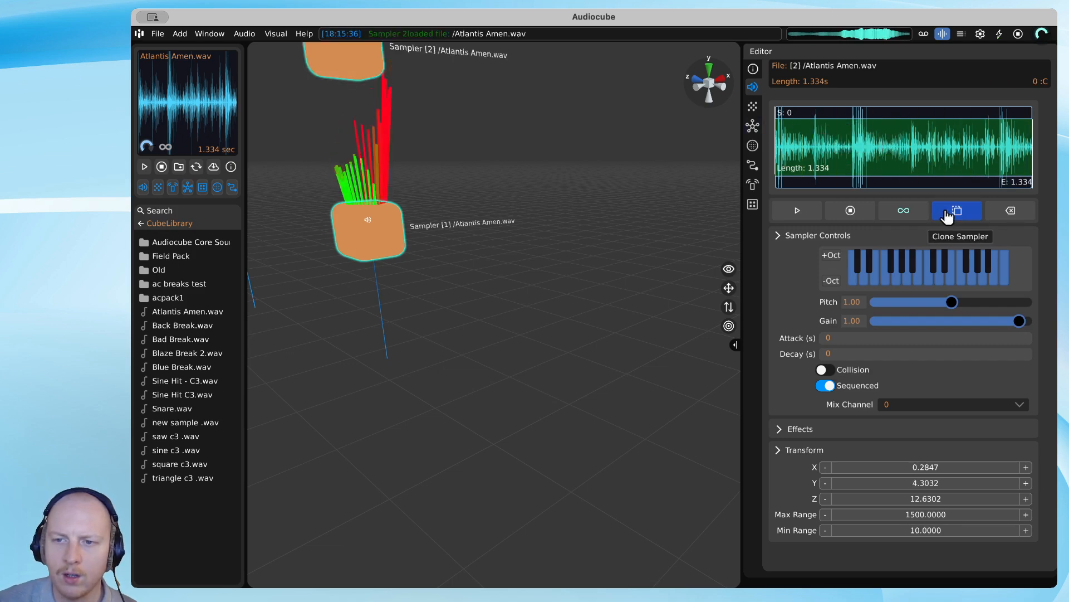
pyautogui.scroll(-5, 474, 169)
pyautogui.moveTo(430, 187); pyautogui.dragTo(553, 239)
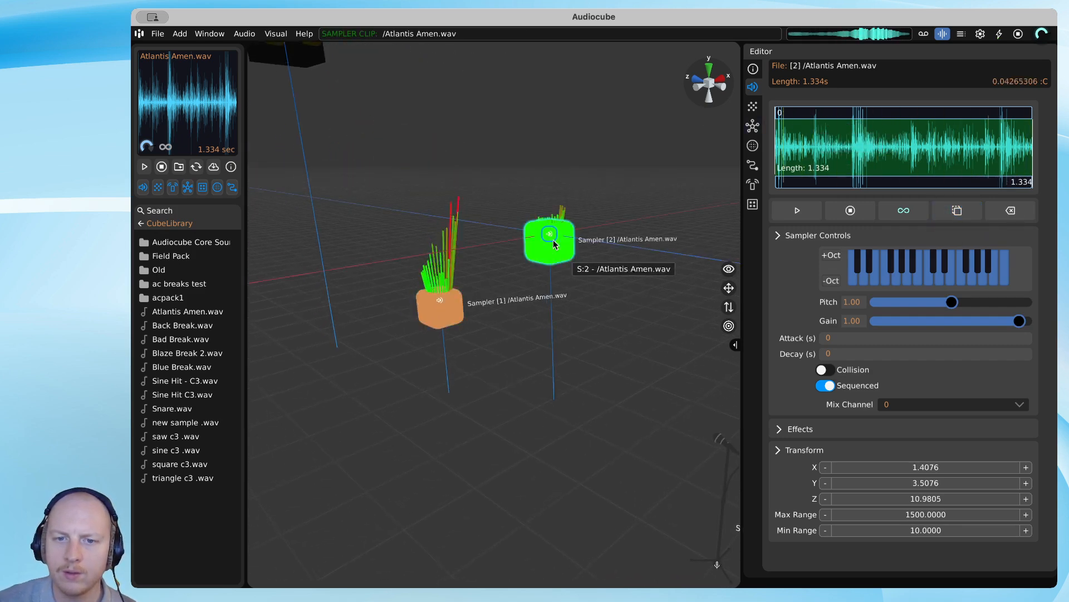
# Delete the cloned sampler and move the original to about X 1.47, Y 3.69, Z 11.96.
pyautogui.click(1010, 210)
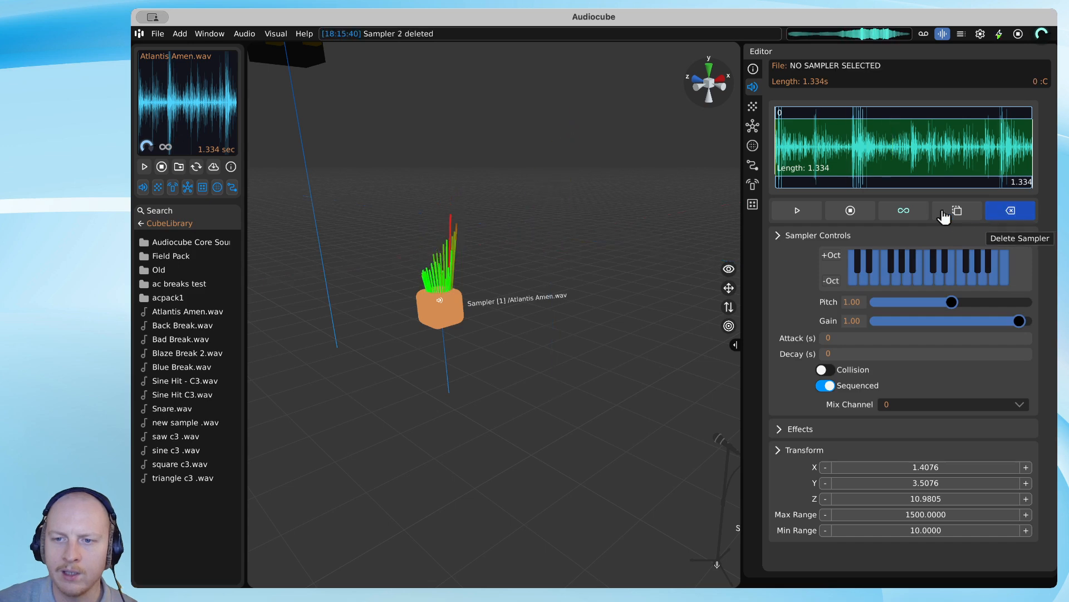
pyautogui.moveTo(440, 301); pyautogui.dragTo(513, 218)
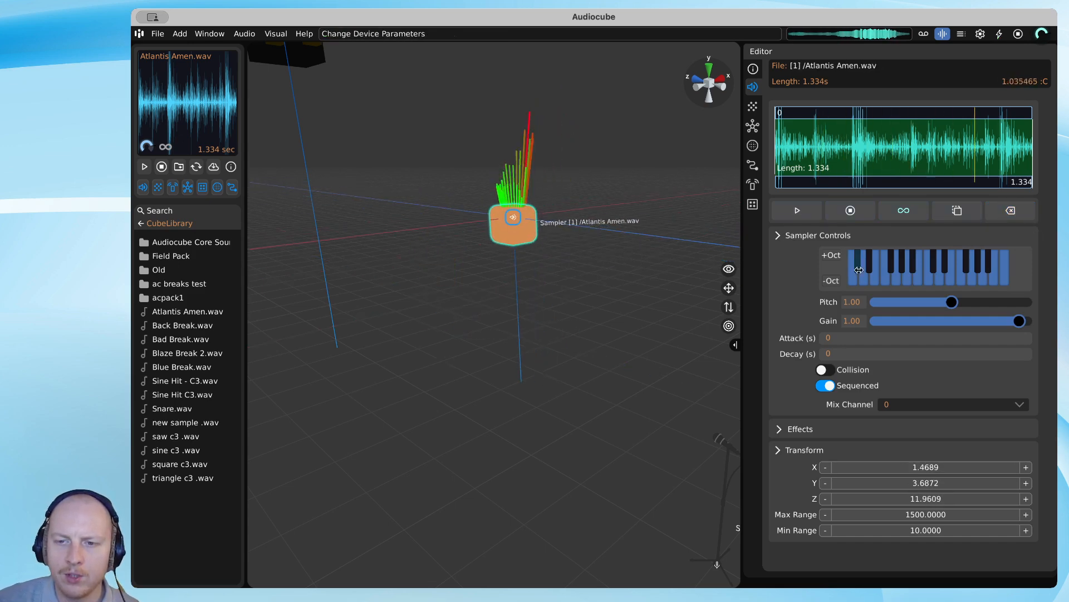
# Audition the sampler at keyboard notes from C2 to C4 and at pitch -6.18, returning it to C3 with gain 1.00.
pyautogui.click(855, 283)
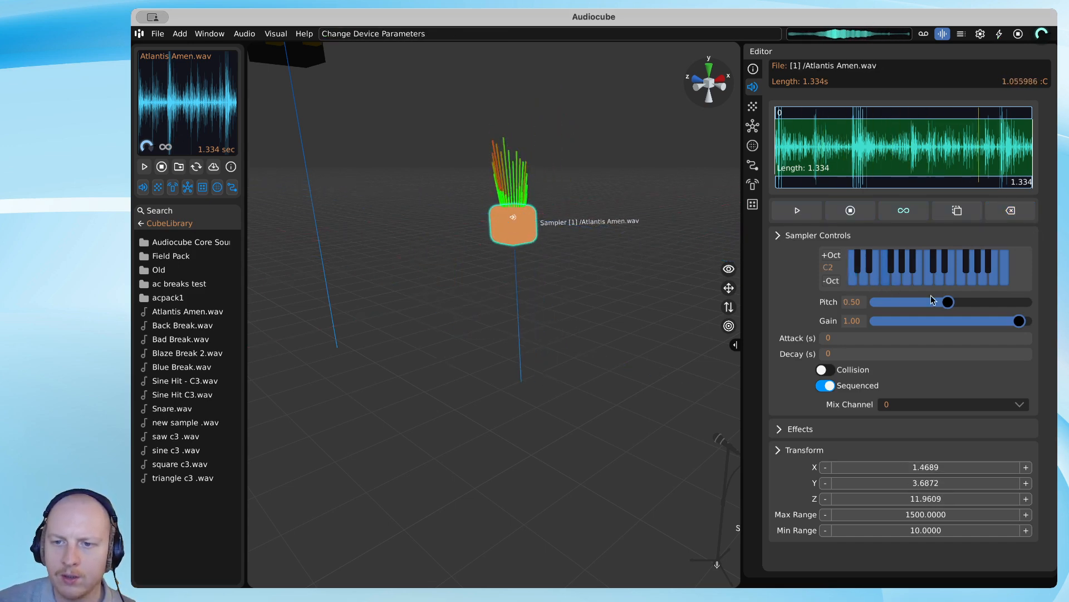
pyautogui.click(876, 282)
pyautogui.click(898, 283)
pyautogui.click(921, 284)
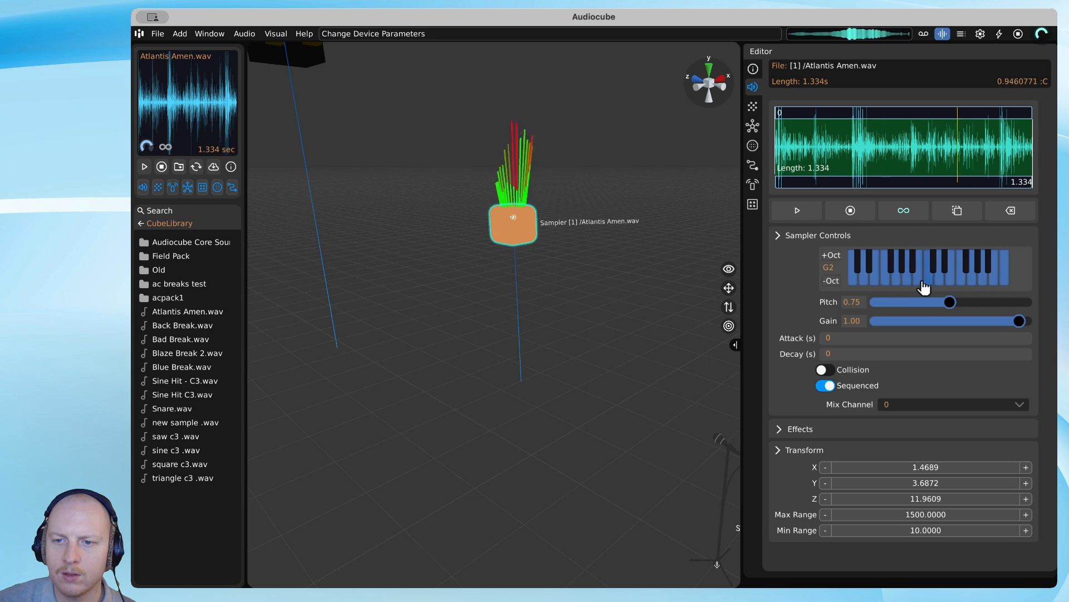
pyautogui.click(935, 283)
pyautogui.click(928, 282)
pyautogui.click(1006, 281)
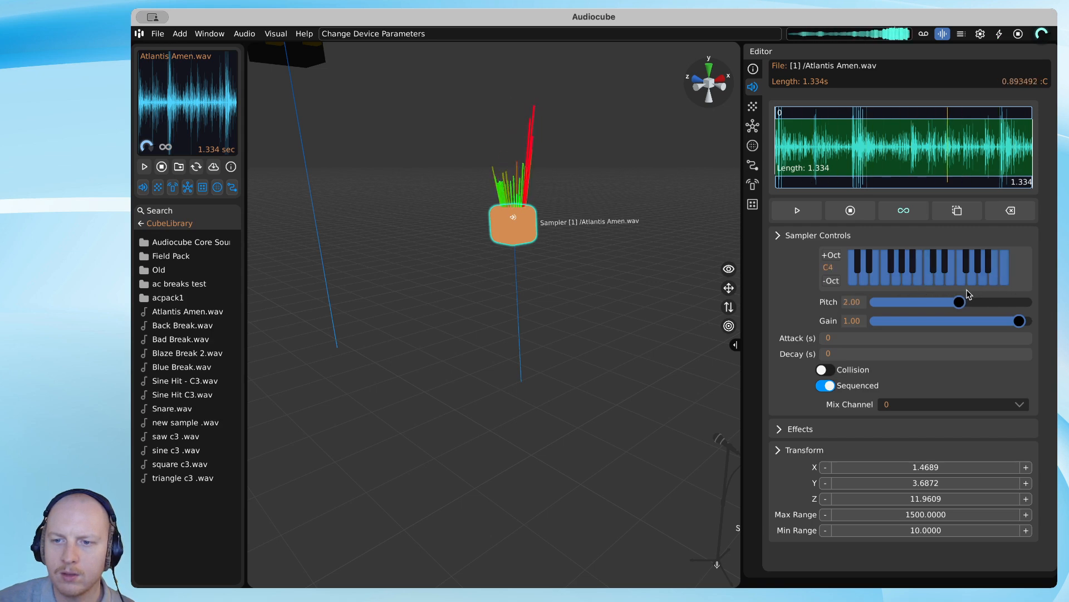
pyautogui.moveTo(965, 302); pyautogui.dragTo(898, 302)
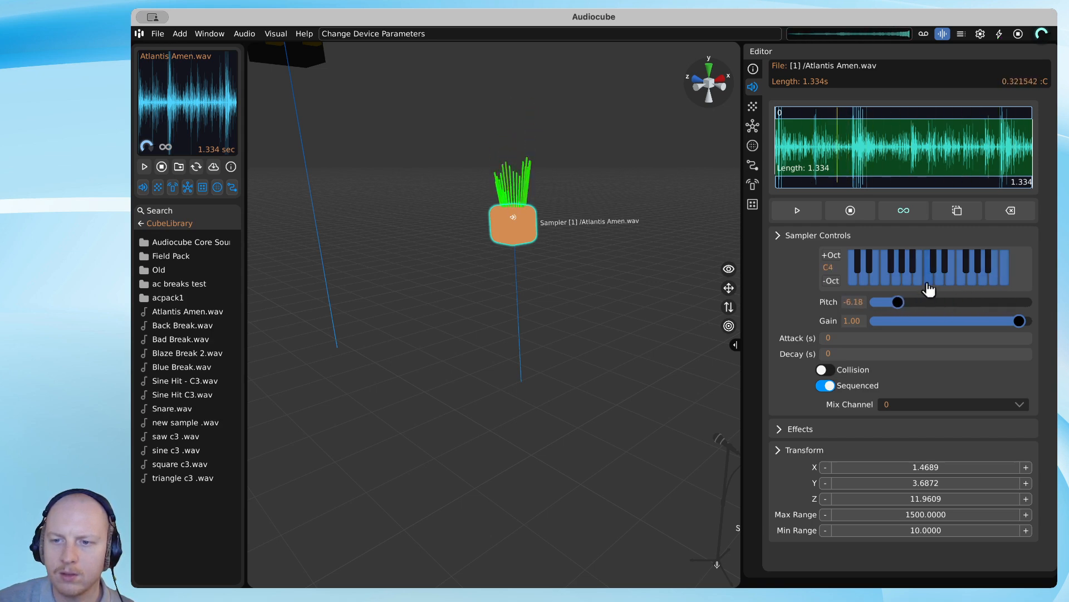
pyautogui.click(934, 285)
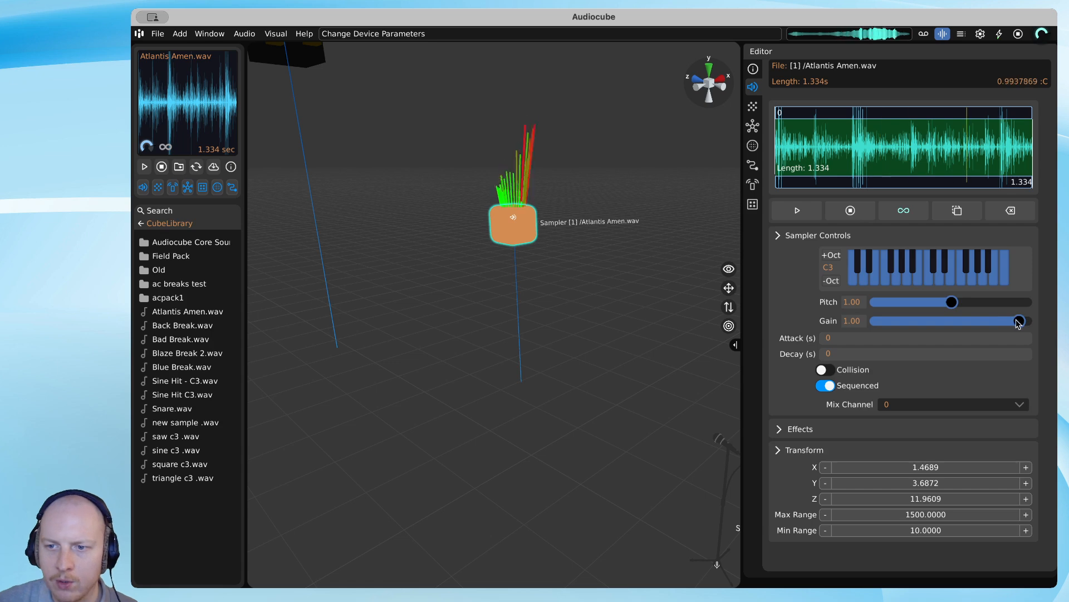
pyautogui.moveTo(1018, 322)
pyautogui.mouseDown()
pyautogui.moveTo(955, 323)
pyautogui.moveTo(1020, 322)
pyautogui.mouseUp()
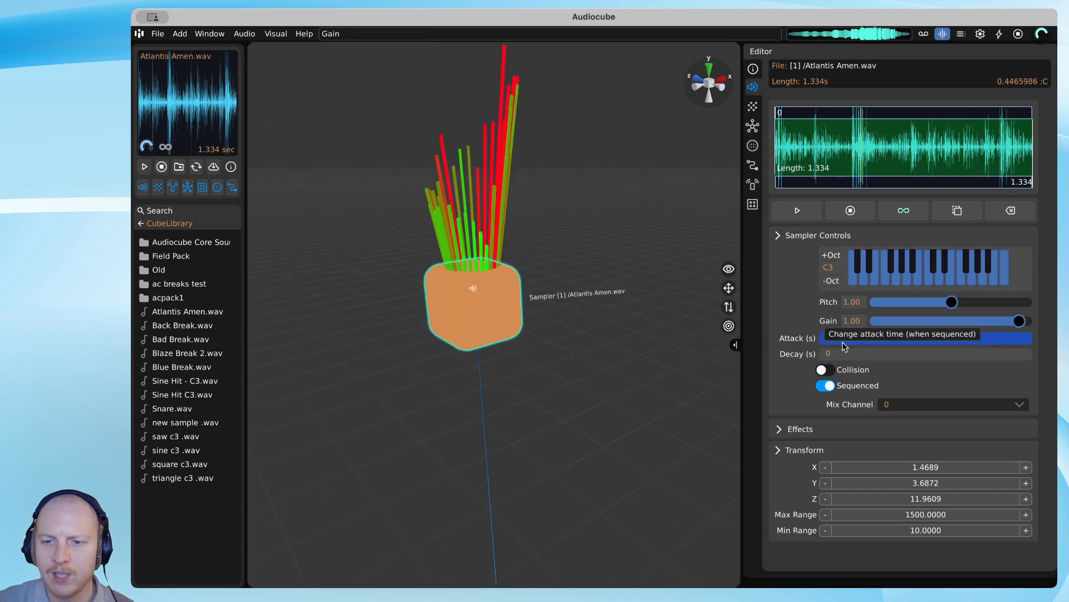
# Set the sampler's attack and decay times to 2 seconds each.
pyautogui.click(868, 345)
pyautogui.write('2')
pyautogui.click(869, 354)
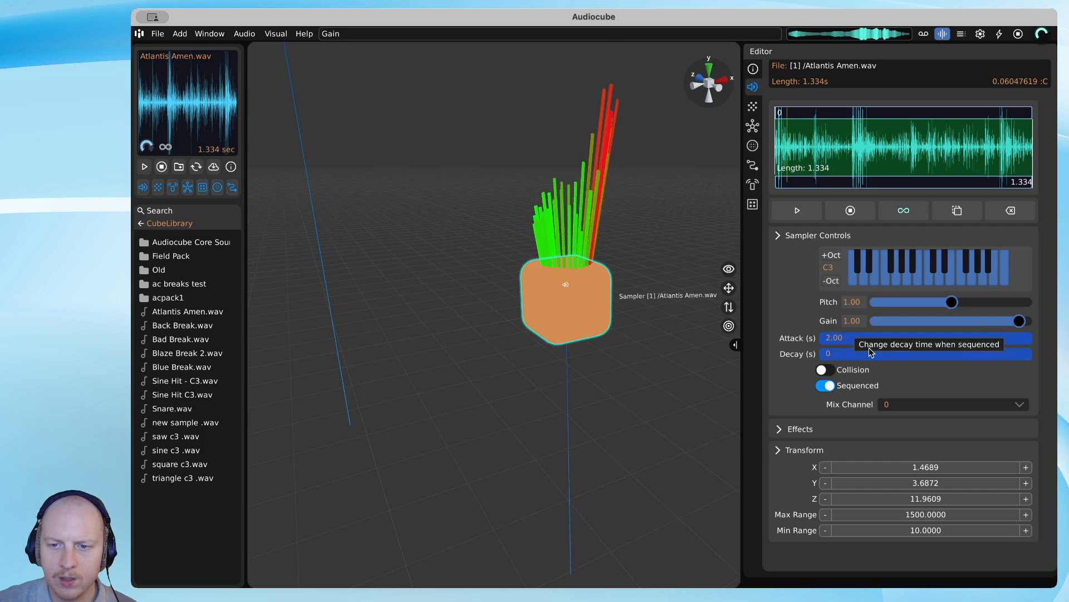
pyautogui.write('2')
pyautogui.press('Return')
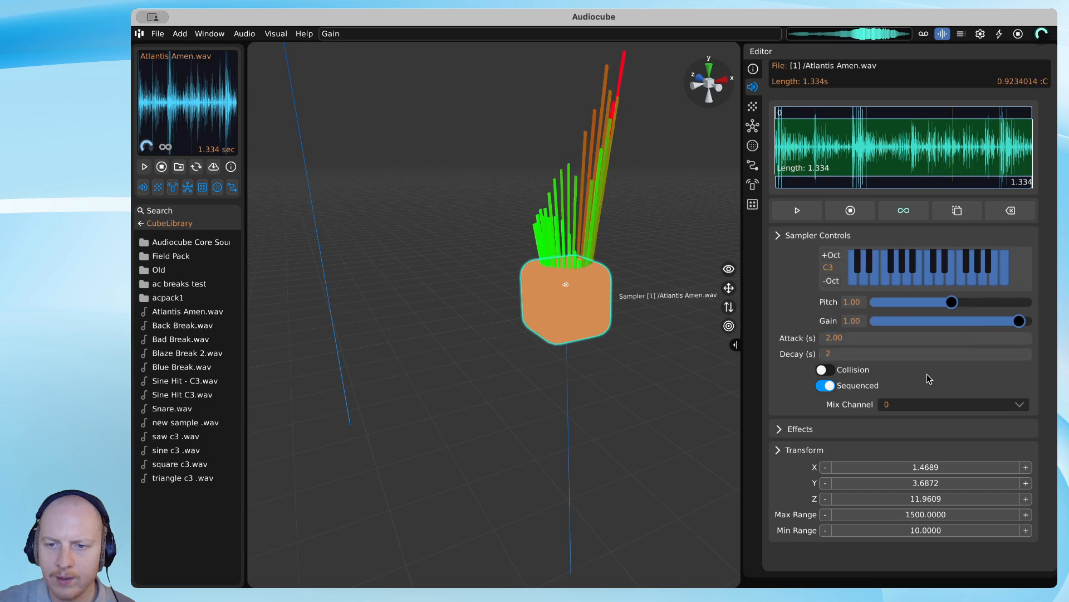
# Stop playback, turn off looping and play the sampler once.
pyautogui.click(834, 215)
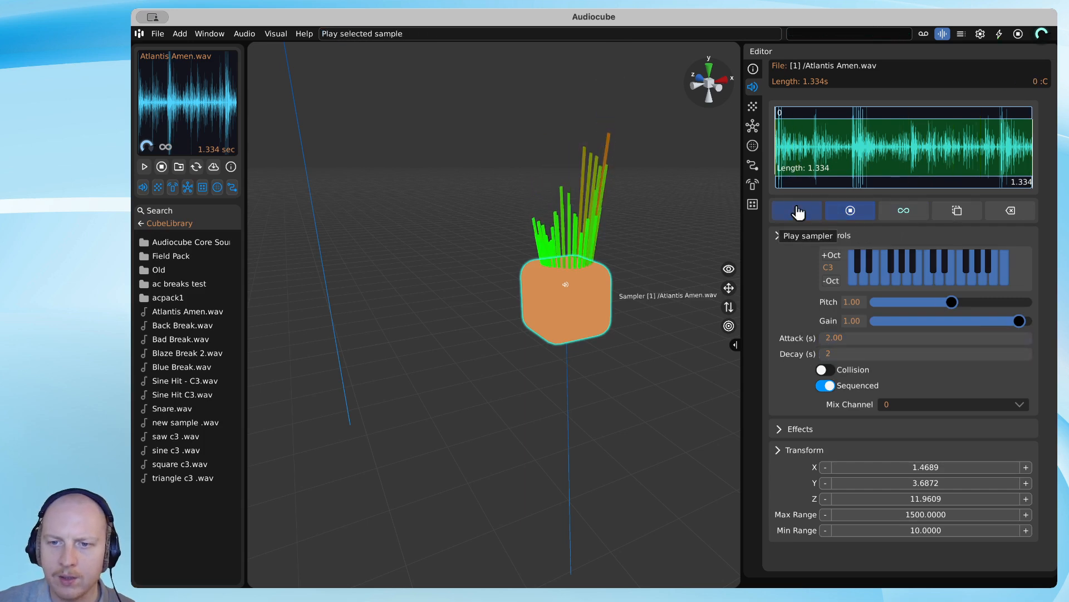
pyautogui.click(901, 213)
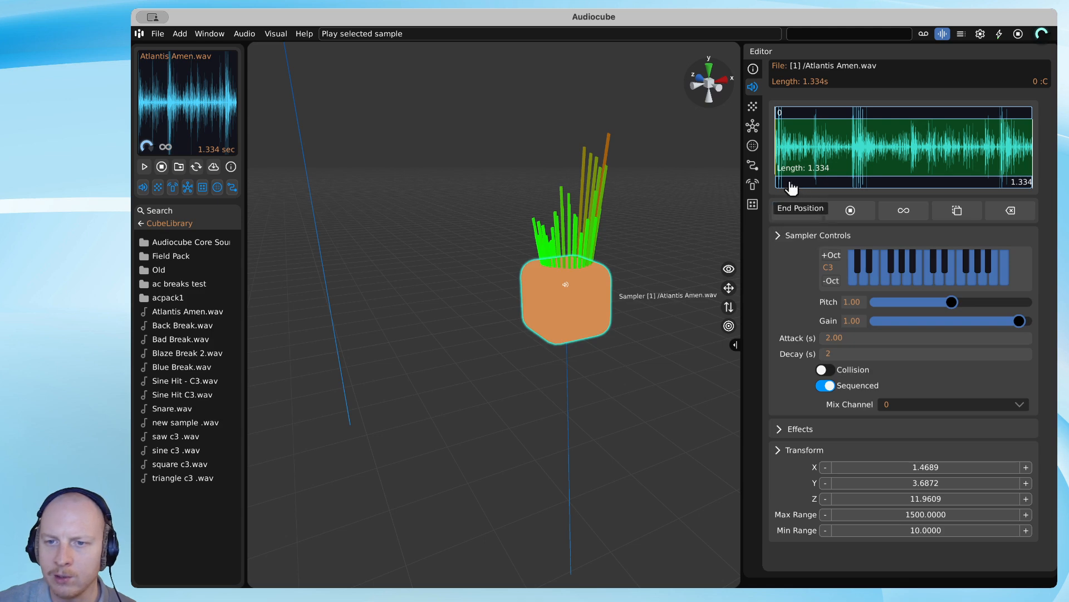
pyautogui.click(797, 210)
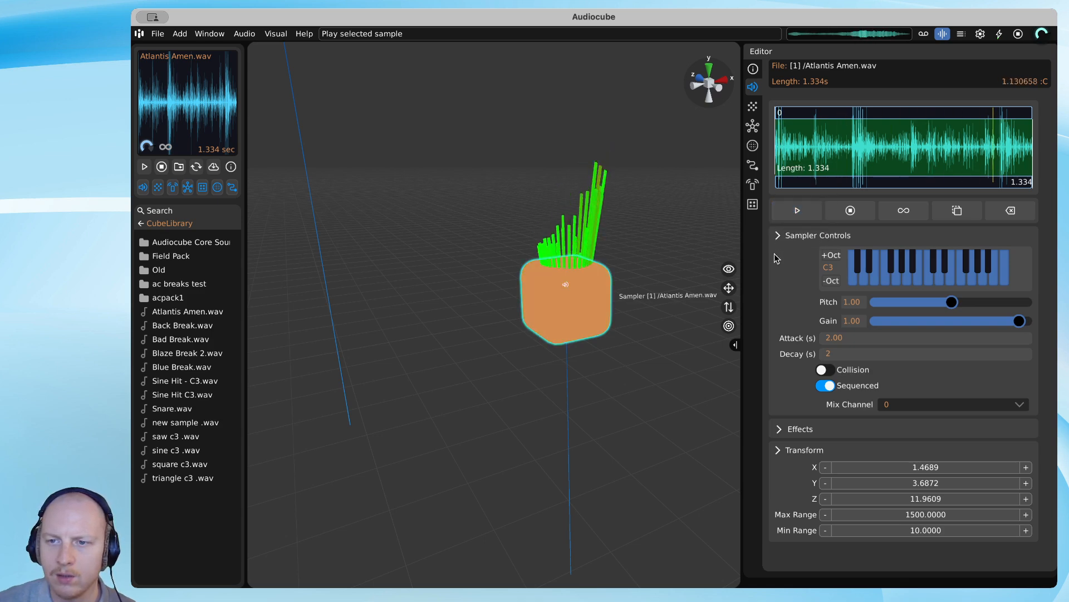
# Set the sampler's decay and attack times to 1 second each and play it with the end position at 1.334.
pyautogui.click(846, 357)
pyautogui.write('1')
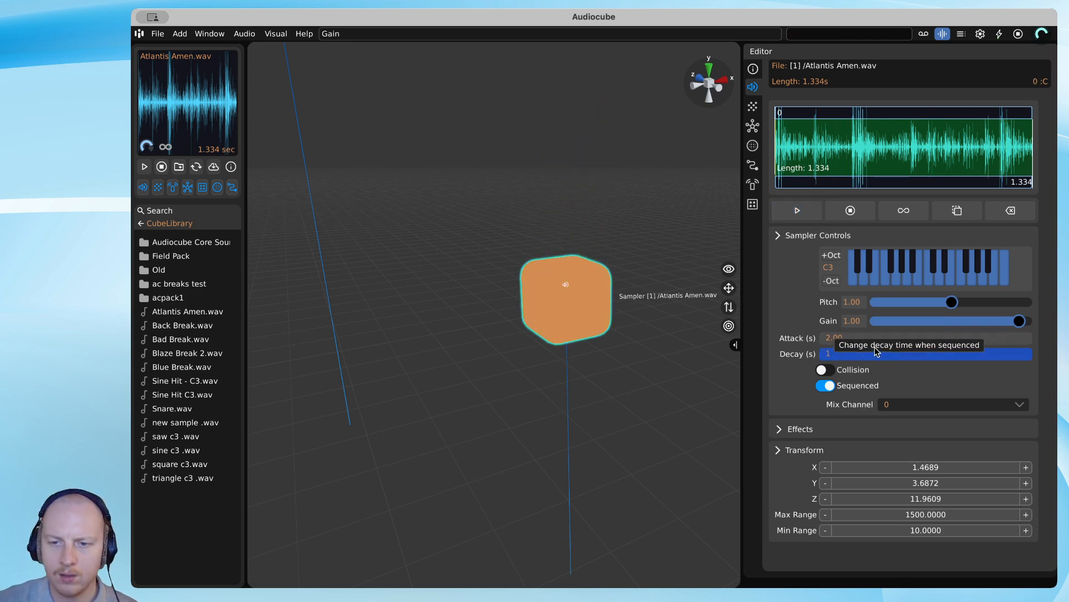
pyautogui.click(855, 338)
pyautogui.write('1')
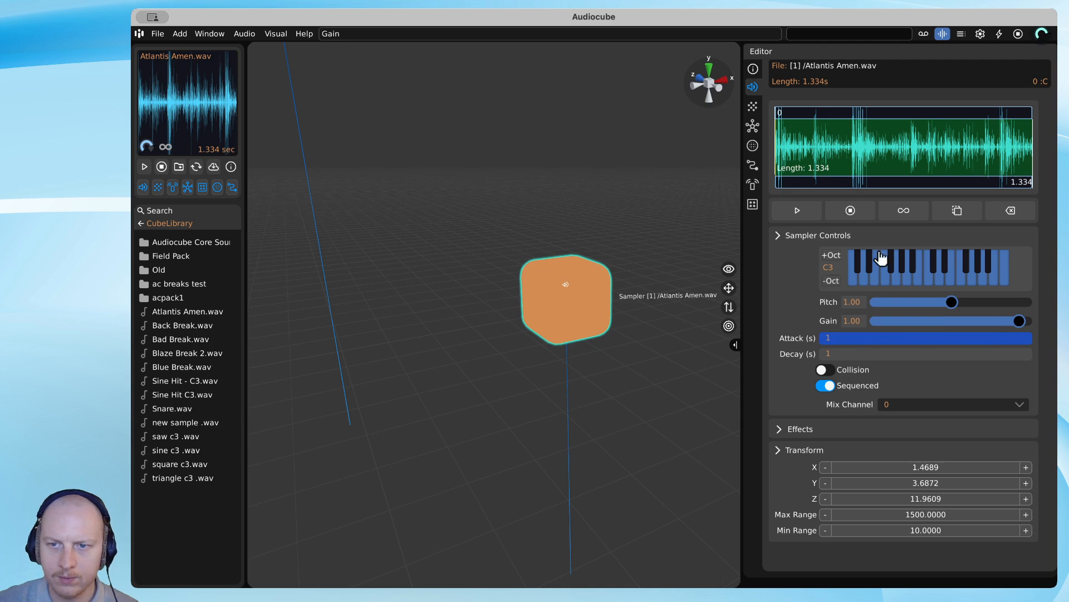
pyautogui.click(807, 212)
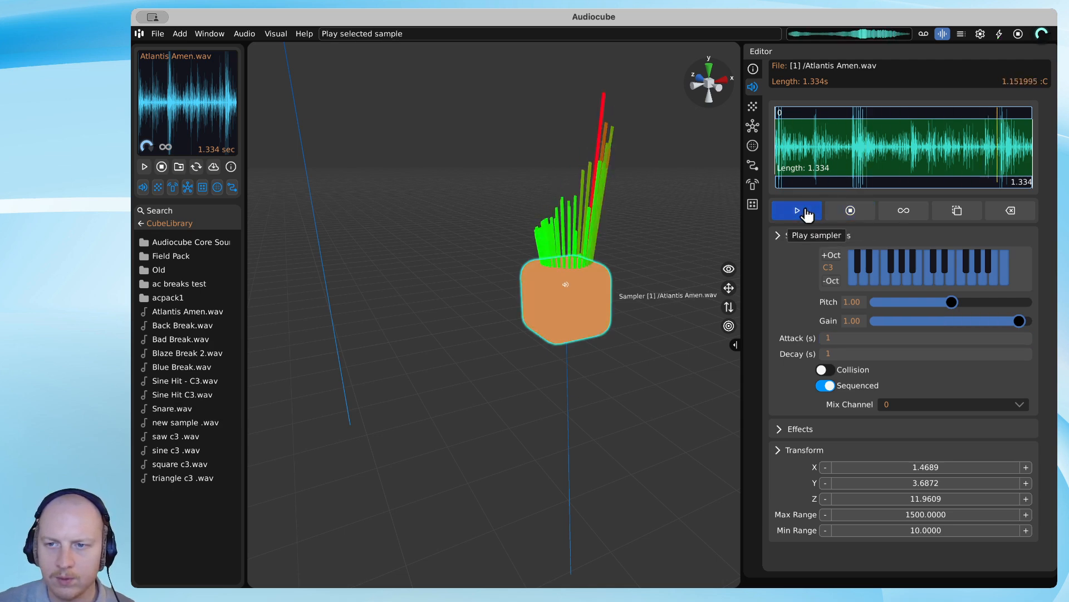
pyautogui.moveTo(983, 188)
pyautogui.mouseDown()
pyautogui.moveTo(916, 184)
pyautogui.moveTo(954, 219)
pyautogui.mouseUp()
pyautogui.click(796, 212)
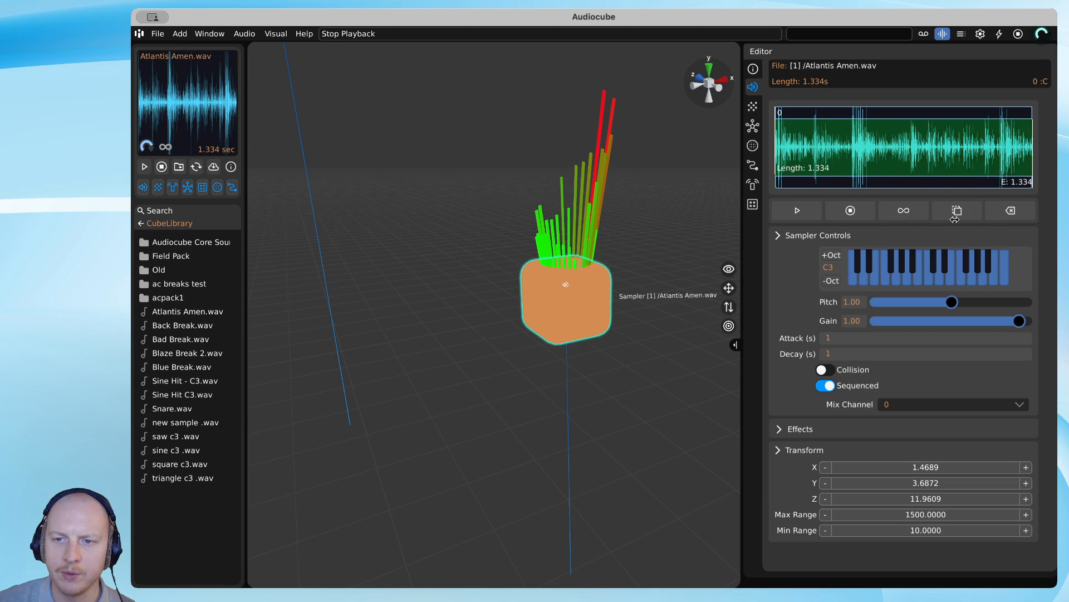
pyautogui.click(863, 354)
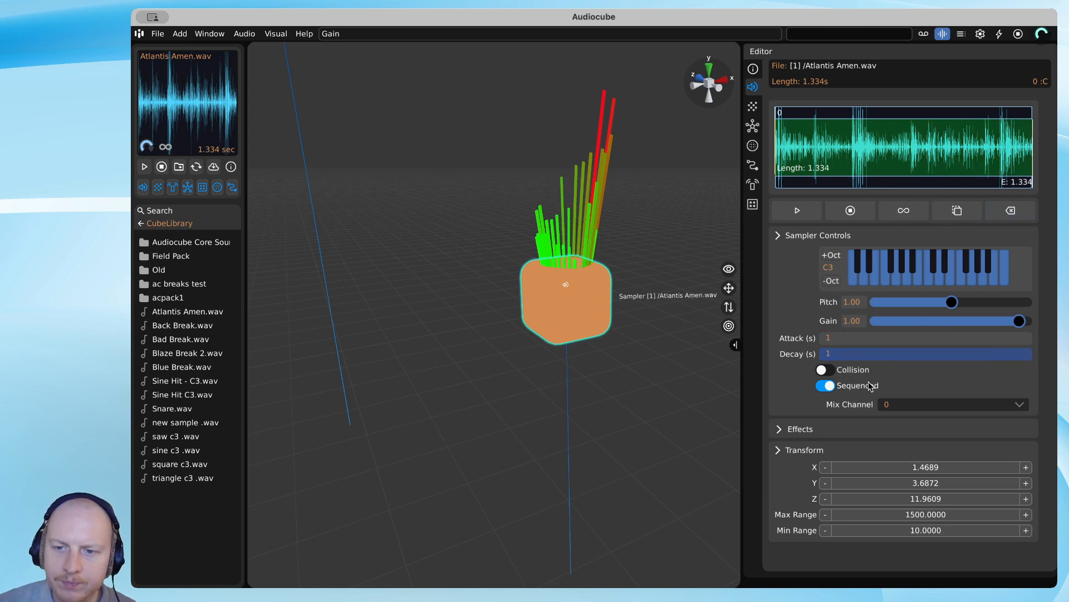
# View the sampler's mix channel choices, leaving channel 0, and check the matching groups in the summing mixer.
pyautogui.click(908, 406)
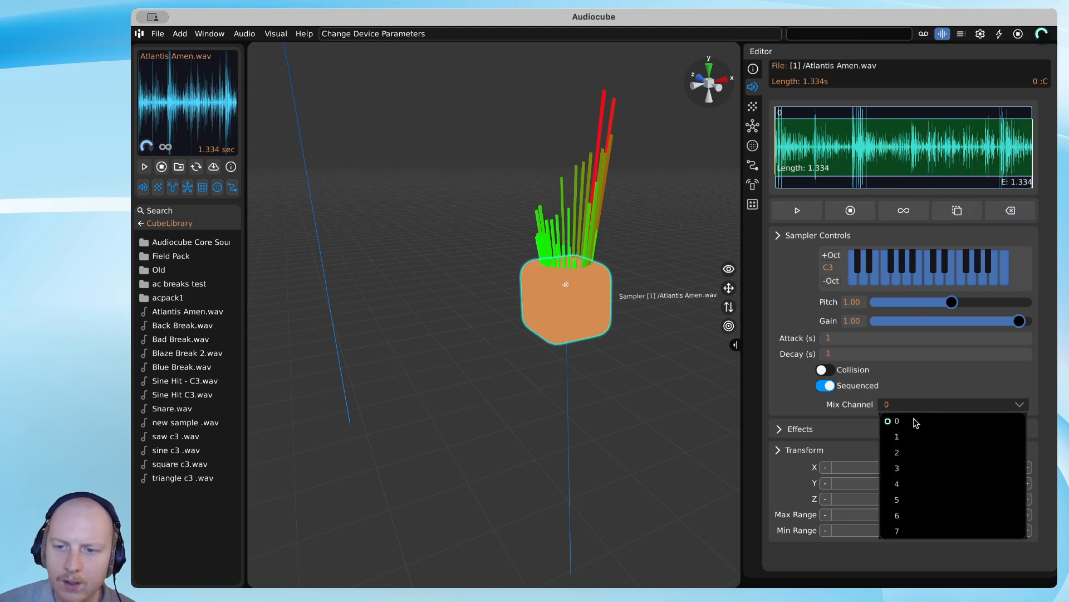
pyautogui.click(958, 405)
pyautogui.press('m')
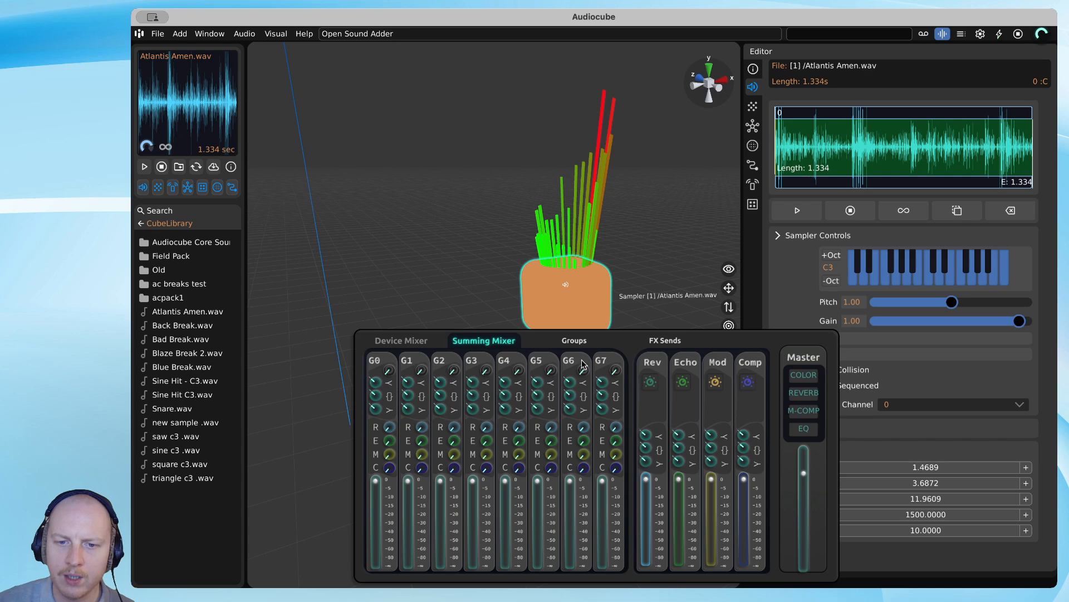
pyautogui.press('m')
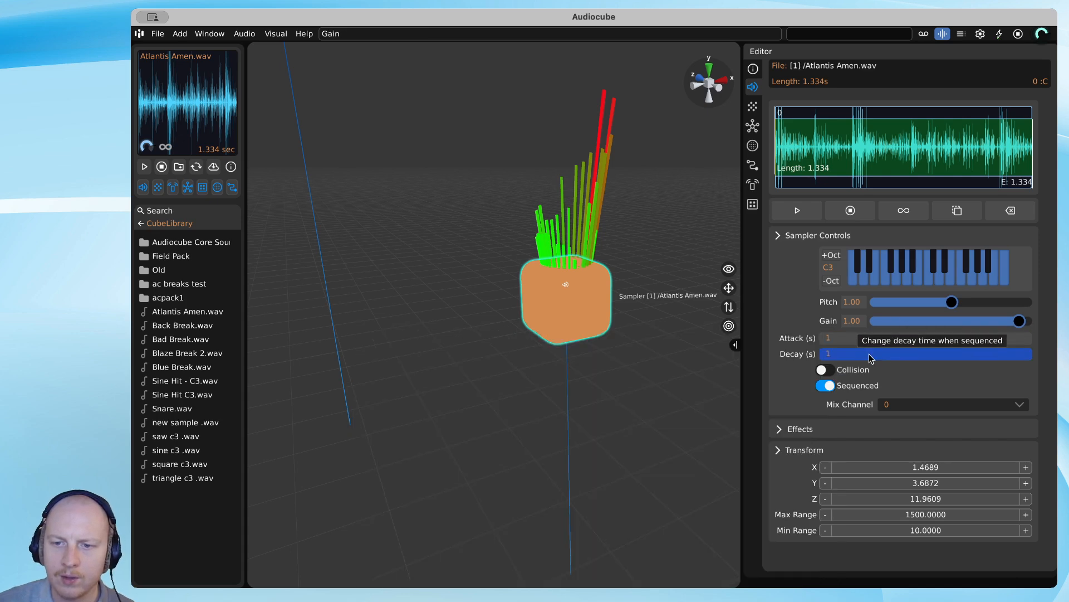
# Expand the sampler's effects, turn looping back on and restart playback.
pyautogui.click(780, 430)
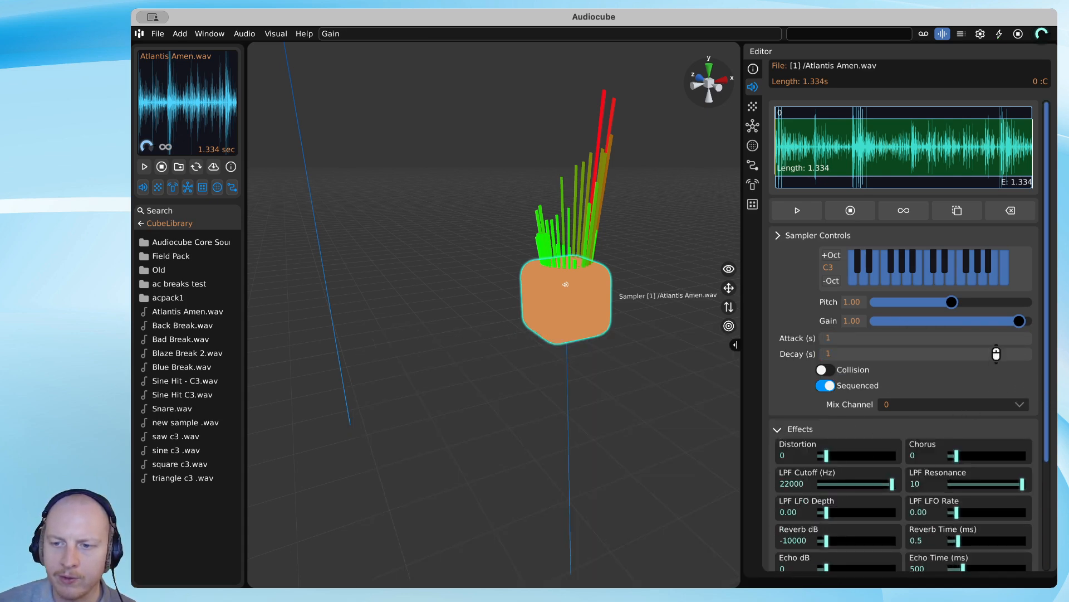
pyautogui.scroll(-3, 996, 354)
pyautogui.scroll(3, 958, 357)
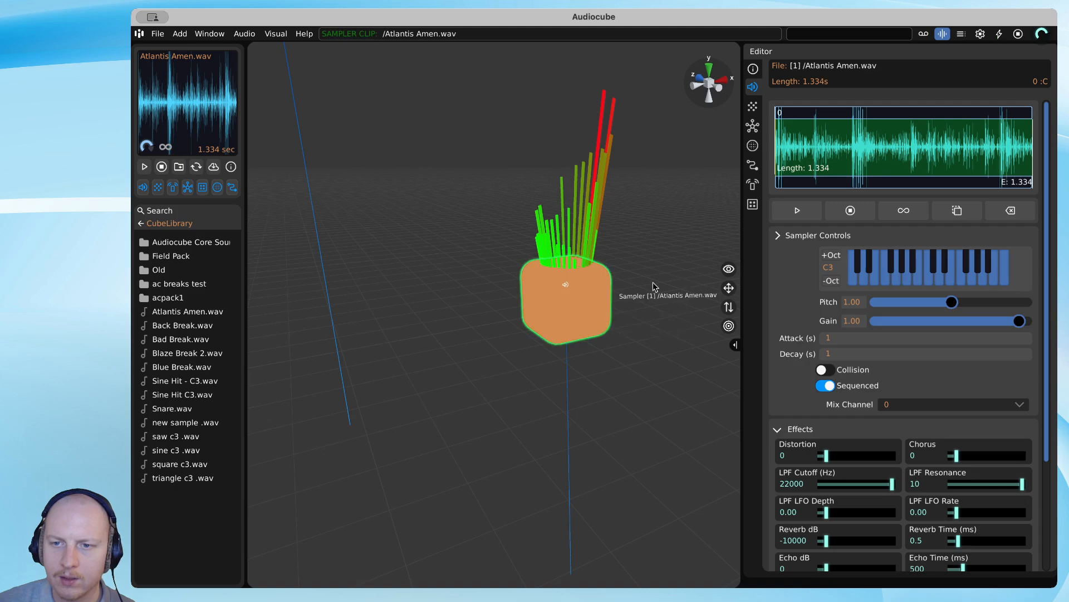
pyautogui.click(904, 210)
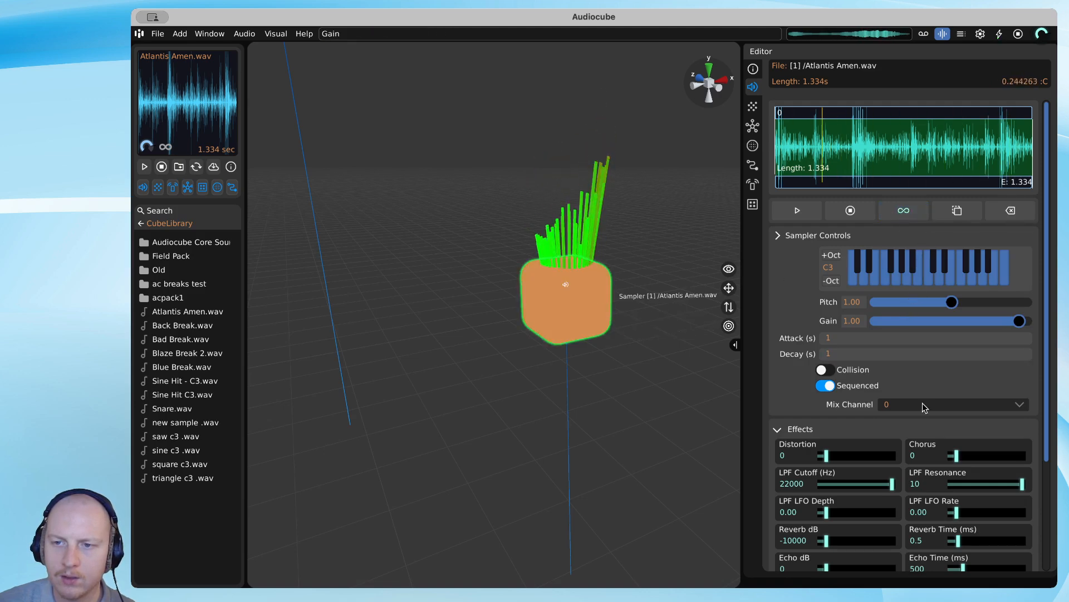
pyautogui.press('space')
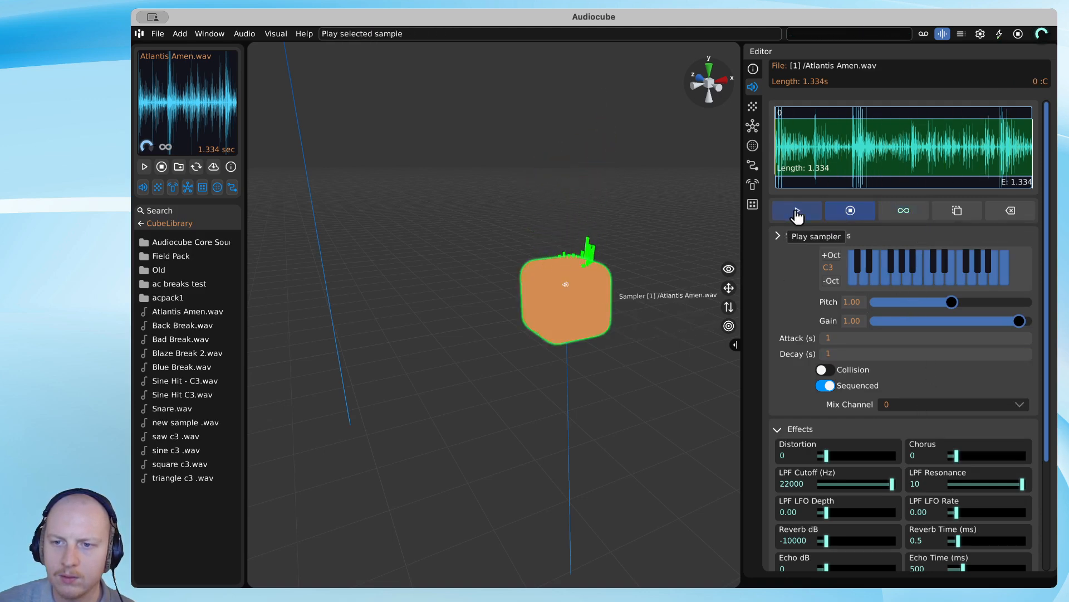
pyautogui.click(797, 210)
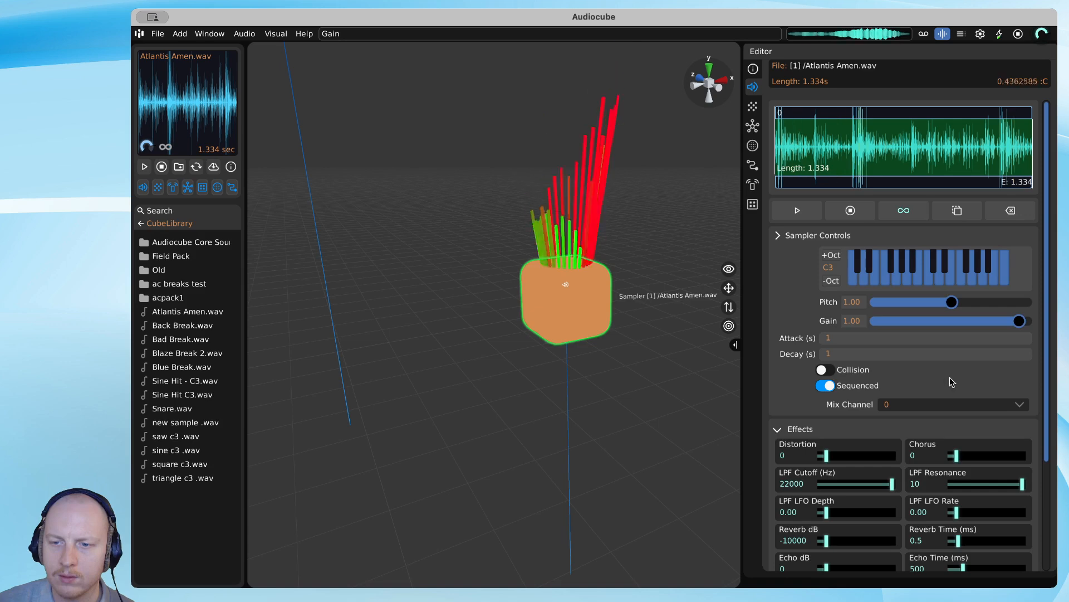
# Try the sampler's effects, including chorus 0.423, LPF resonance 1, LFO depth 932.8, LFO rate 27.70 and reverb 1827.3 dB.
pyautogui.scroll(-5, 936, 334)
pyautogui.moveTo(892, 349)
pyautogui.mouseDown()
pyautogui.moveTo(850, 352)
pyautogui.moveTo(889, 350)
pyautogui.mouseUp()
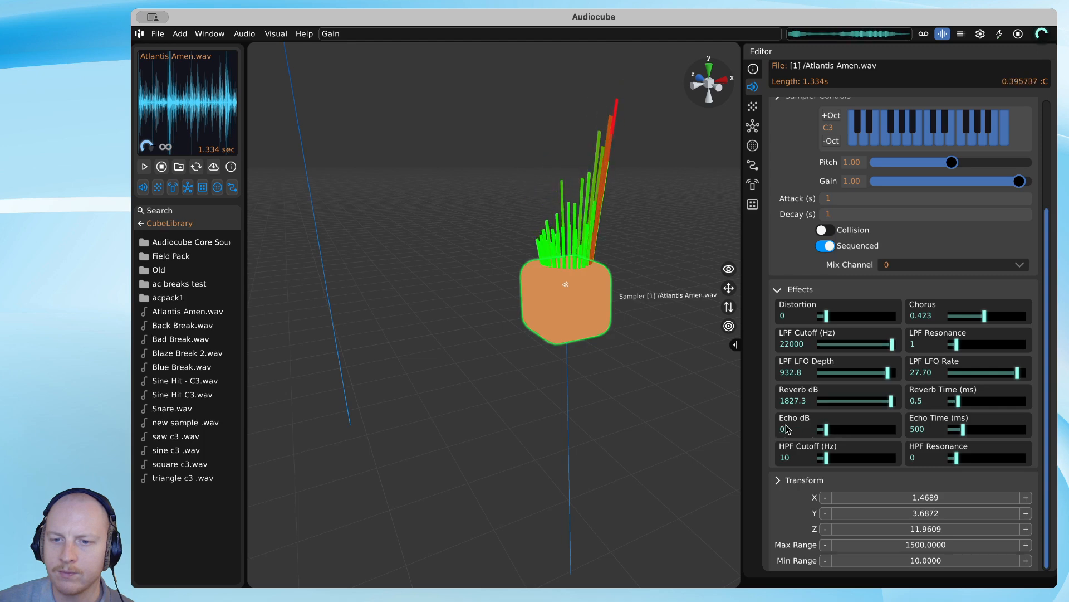
# Move the sampler in the scene to about X 1.19, Y 3.55, Z 12.08.
pyautogui.moveTo(583, 304); pyautogui.dragTo(548, 321)
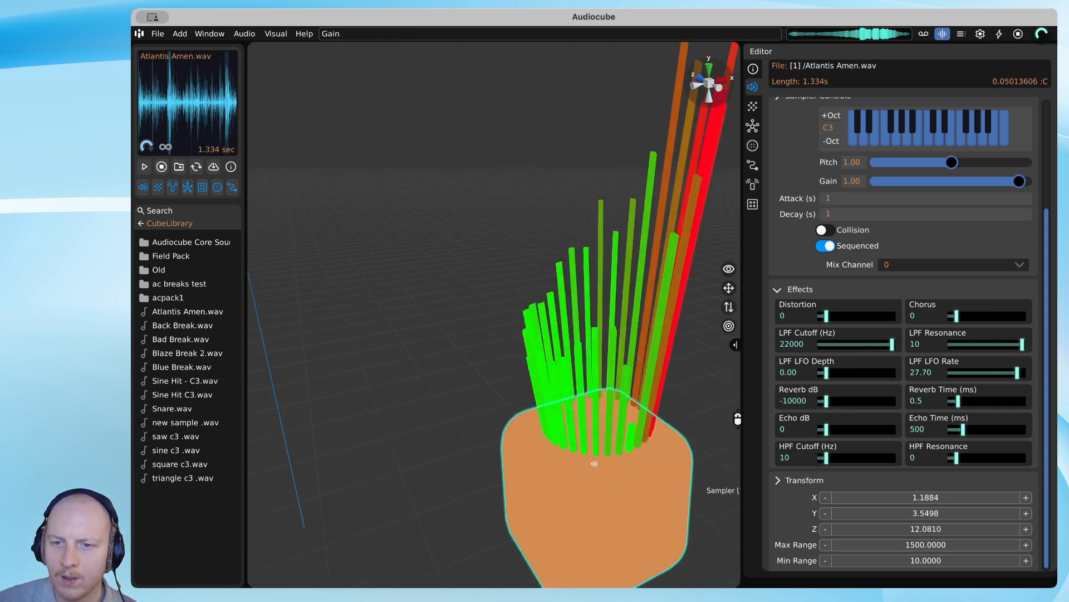
pyautogui.press('s')
pyautogui.press('d')
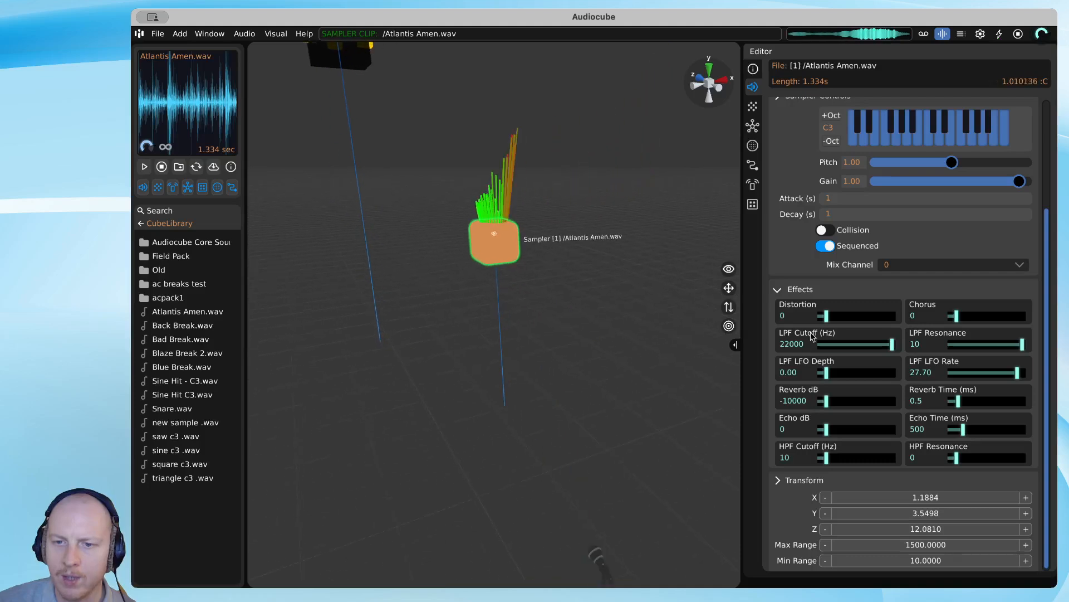
# Collapse the effects and sampler controls, and adjust the transform to about X -0.18, Y 3.55, Z 10.64 with max range 1500.61.
pyautogui.click(779, 290)
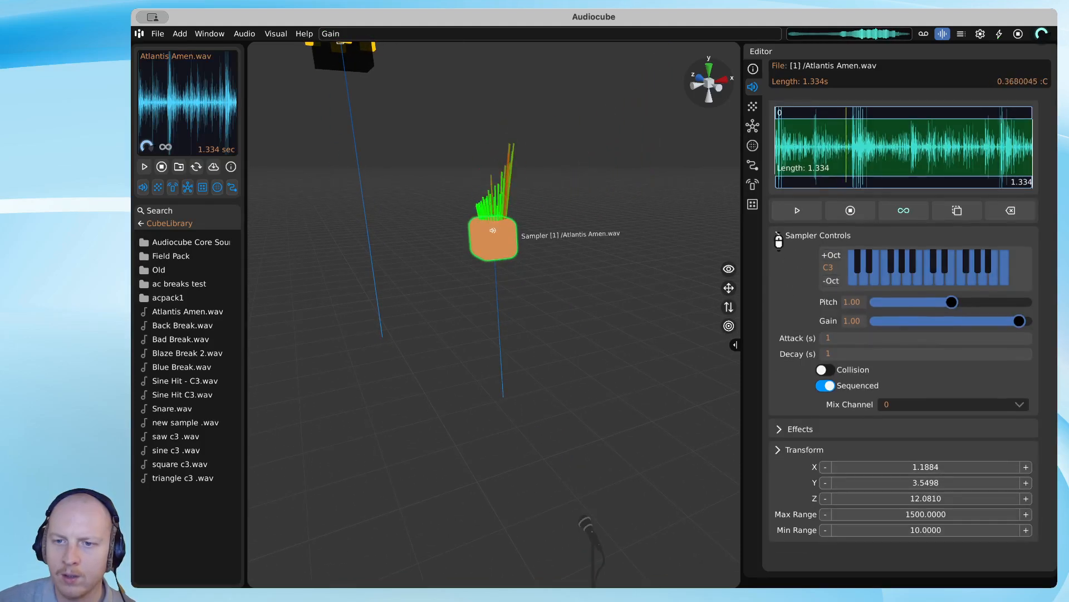
pyautogui.click(778, 236)
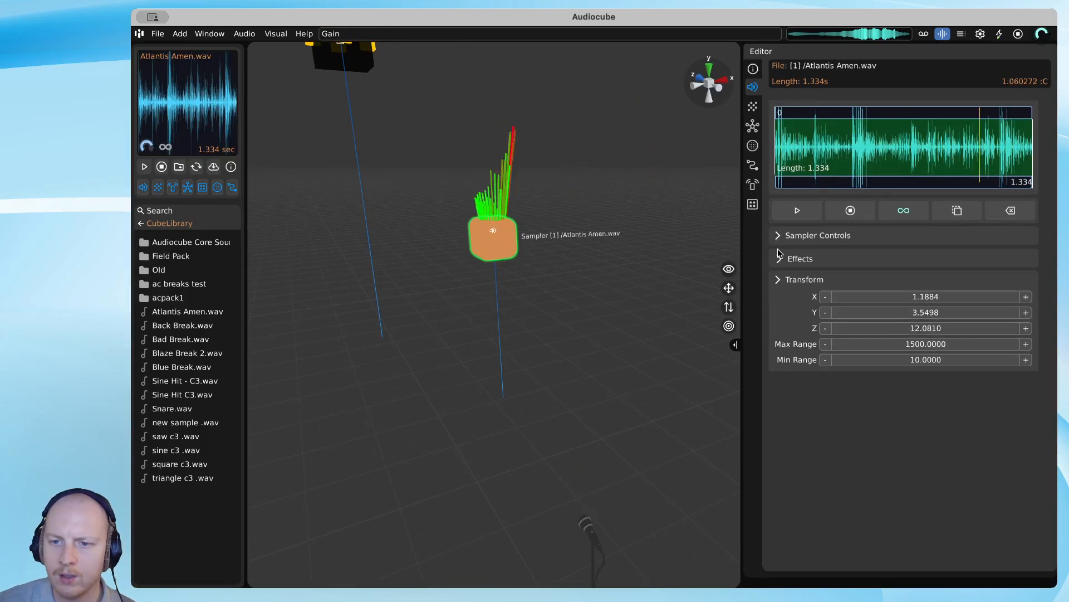
pyautogui.moveTo(899, 297); pyautogui.dragTo(853, 404)
pyautogui.moveTo(903, 342); pyautogui.dragTo(860, 509)
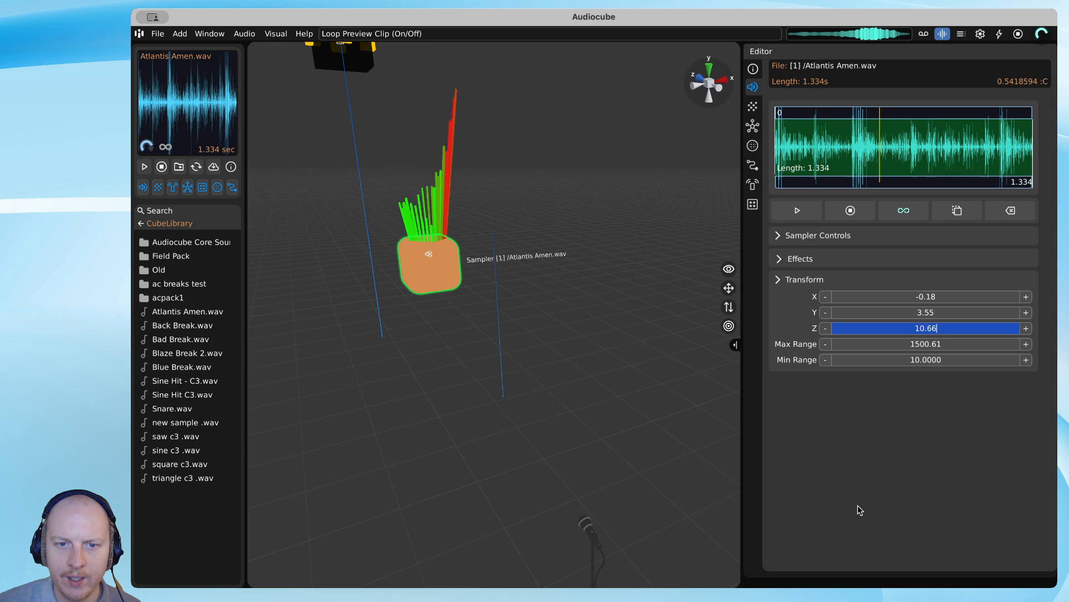
pyautogui.click(663, 452)
pyautogui.press('s')
pyautogui.press('a')
pyautogui.press('d')
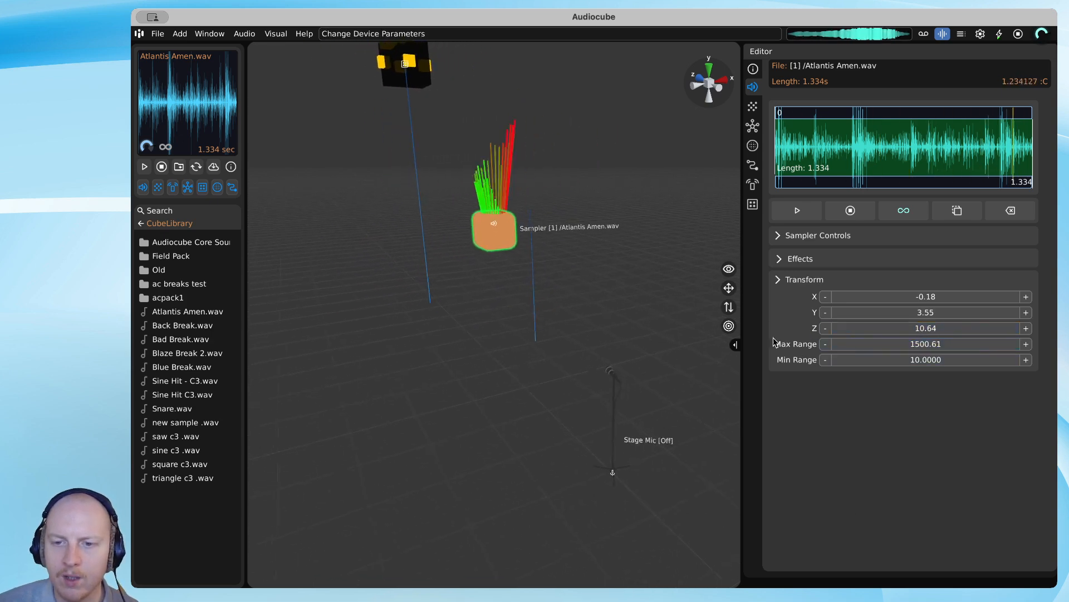
# Enable the audio source distance editor and set the sampler's min range to about 3.36.
pyautogui.click(729, 326)
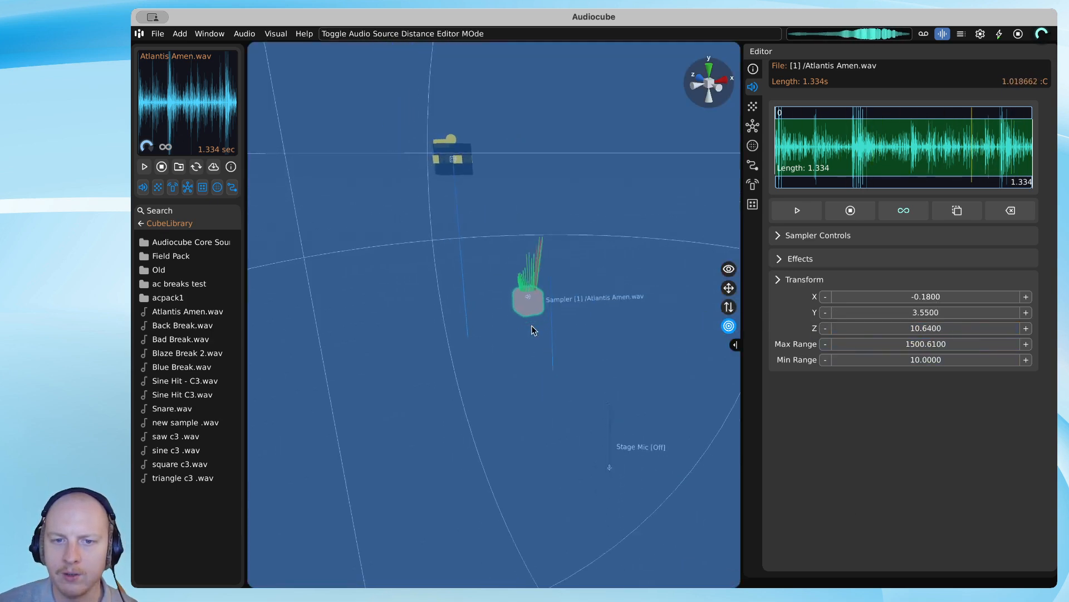
pyautogui.press('s')
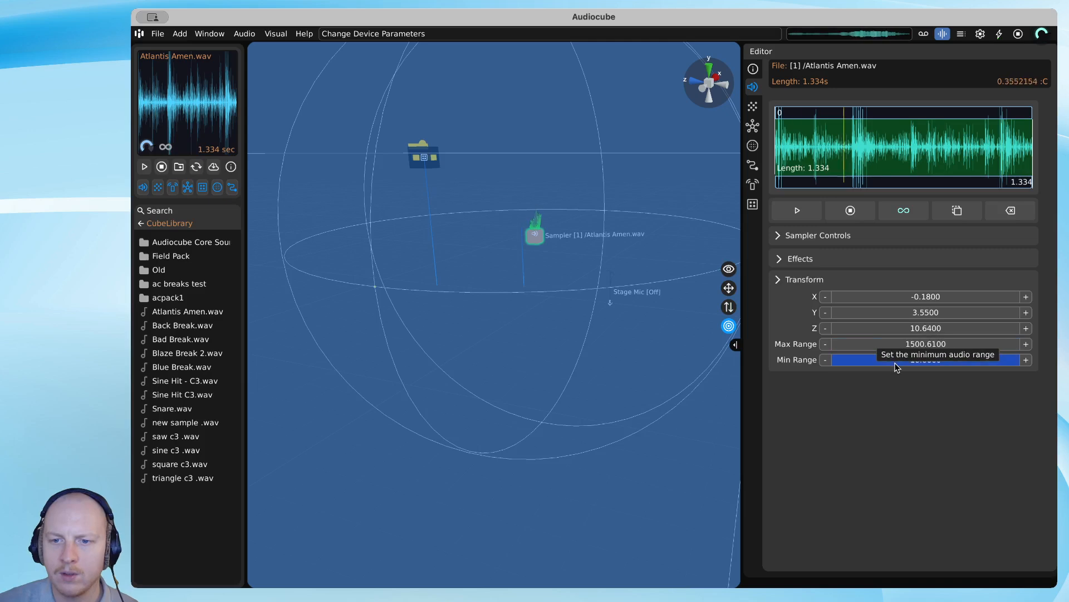
pyautogui.moveTo(895, 363); pyautogui.dragTo(381, 586)
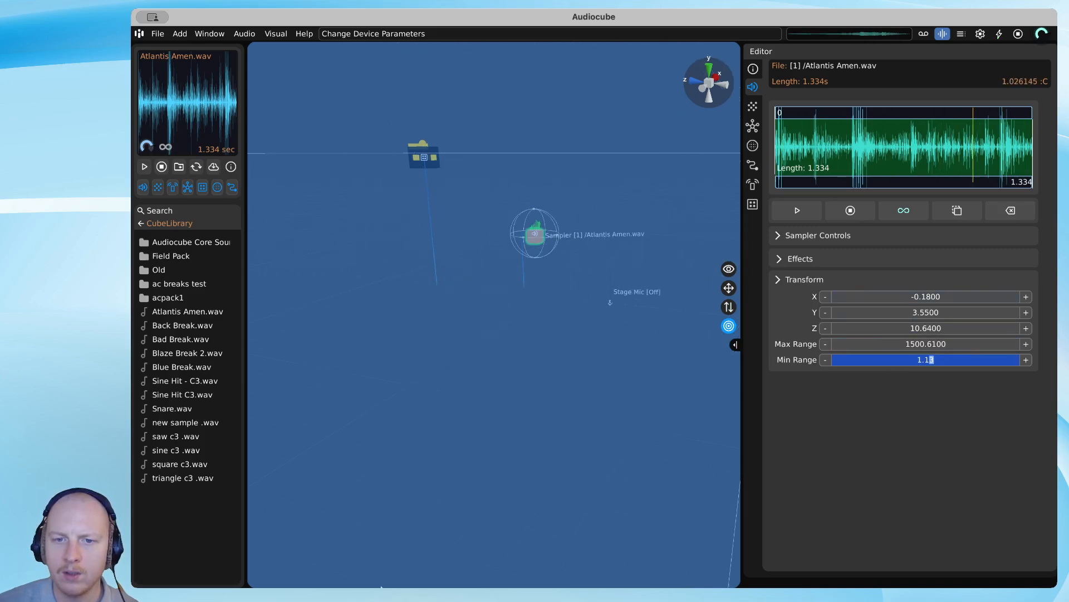
pyautogui.moveTo(368, 487); pyautogui.dragTo(511, 570)
pyautogui.press('w')
pyautogui.press('a')
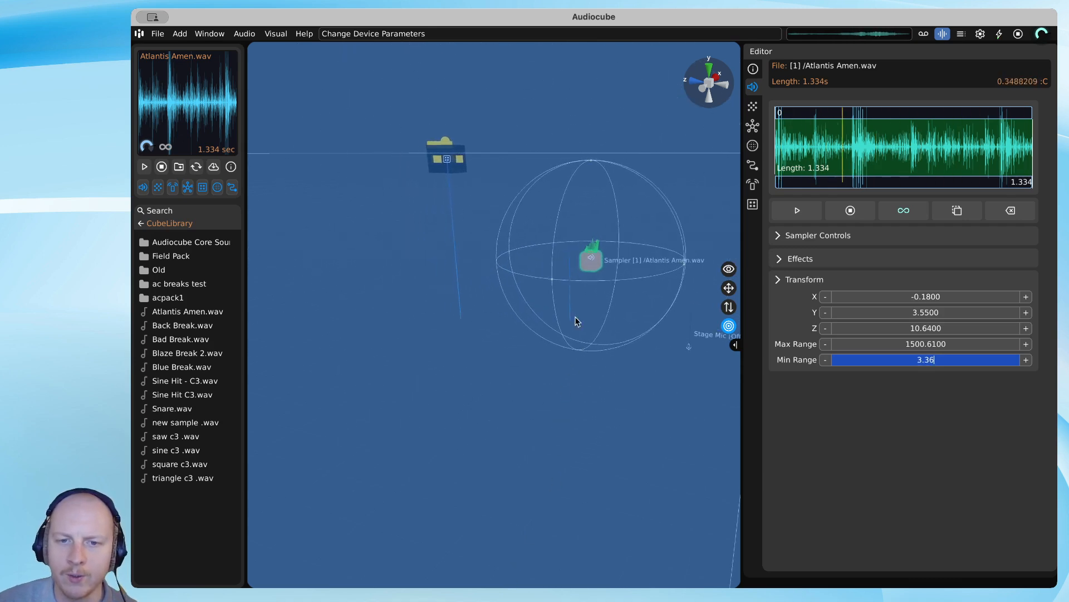
pyautogui.moveTo(663, 325); pyautogui.dragTo(599, 353, button='right')
pyautogui.moveTo(579, 357)
pyautogui.mouseDown()
pyautogui.moveTo(902, 498)
pyautogui.moveTo(991, 552)
pyautogui.moveTo(739, 448)
pyautogui.moveTo(522, 318)
pyautogui.moveTo(578, 354)
pyautogui.mouseUp()
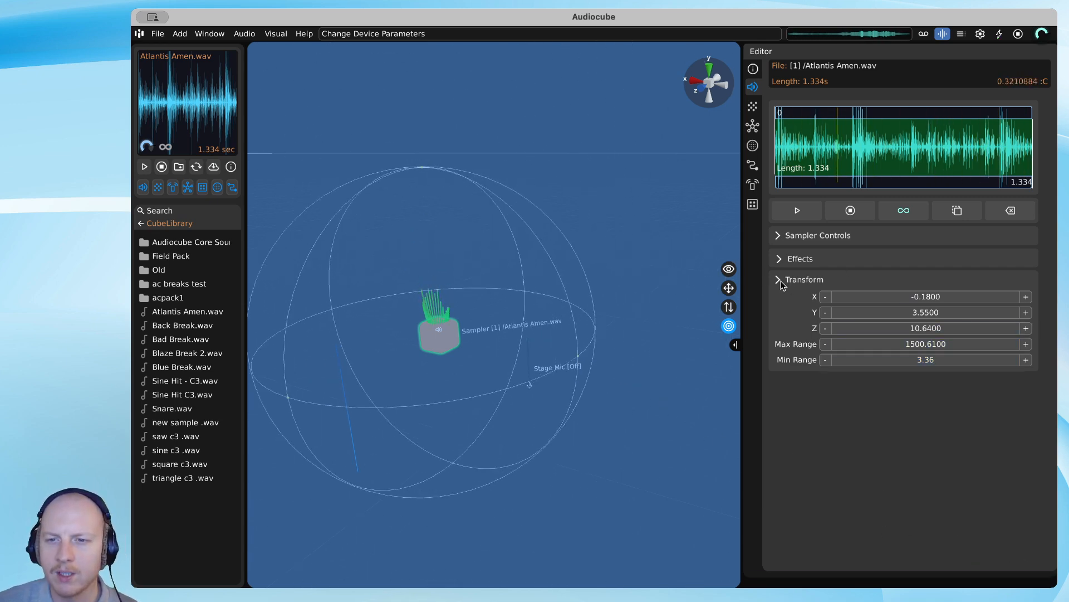
# Stop the sampler's playback and exit the audio source distance editor mode.
pyautogui.click(868, 220)
pyautogui.press('s')
pyautogui.press('d')
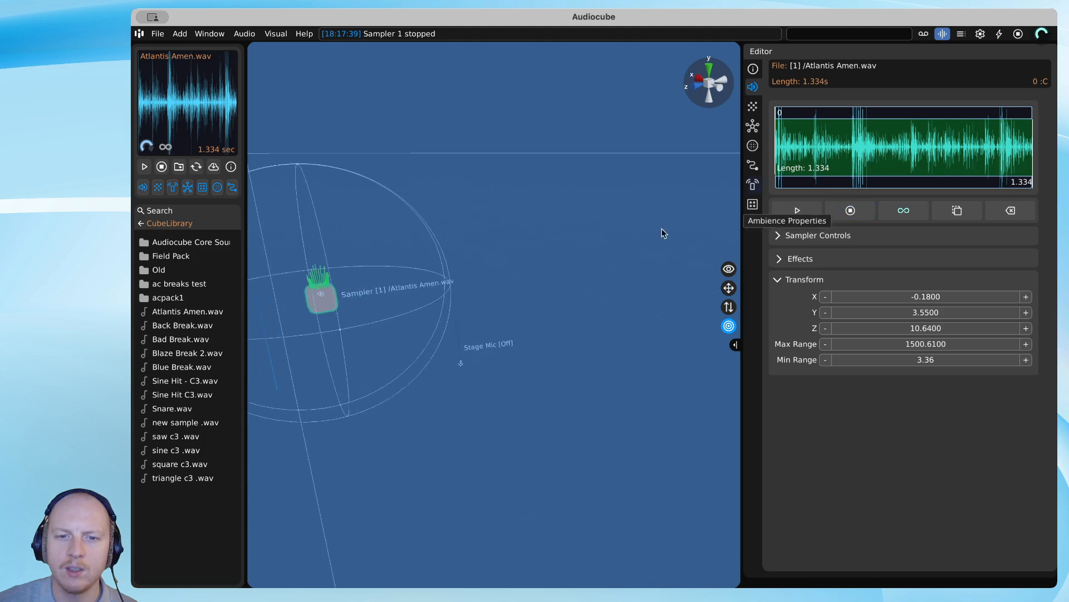
pyautogui.click(729, 325)
pyautogui.press('a')
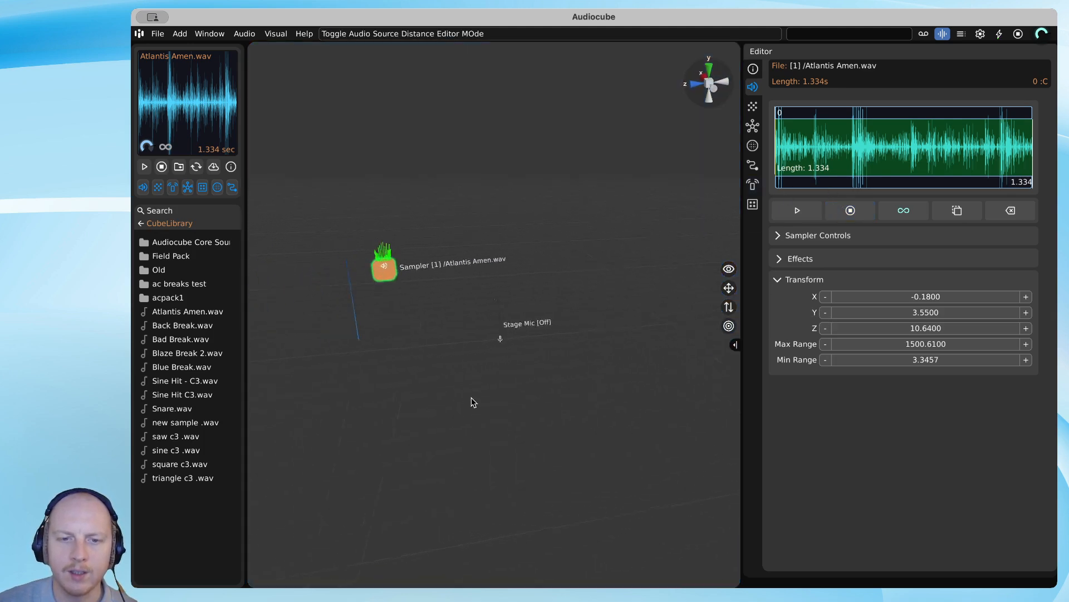
# Create an Atlantis Amen.wav emitter in the scene at about X 5.09, Y 3.91, Z 8.16.
pyautogui.press('d')
pyautogui.press('w')
pyautogui.press('q')
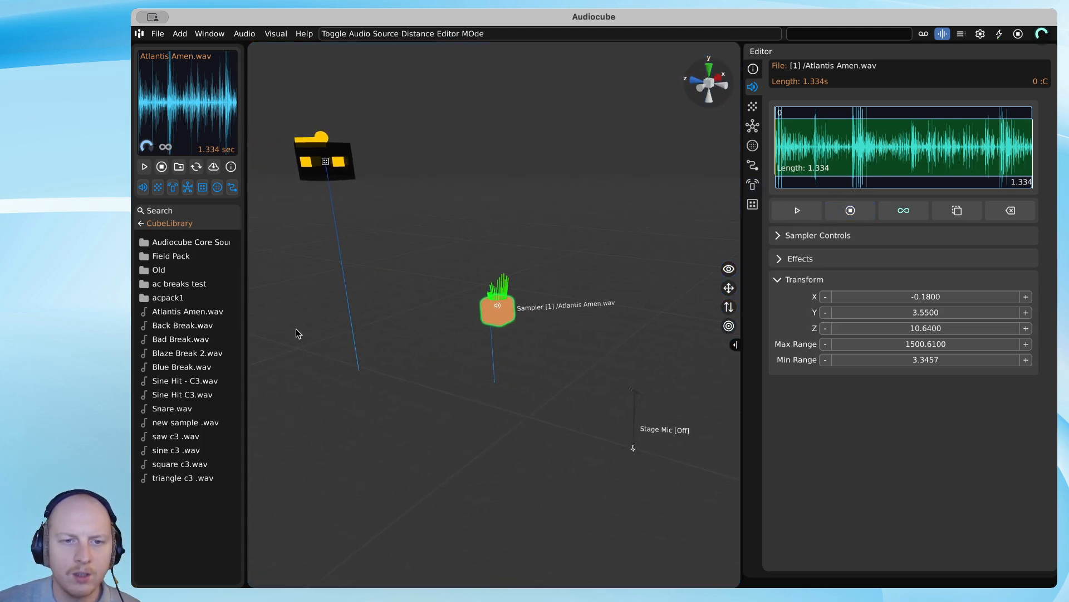
pyautogui.press('d')
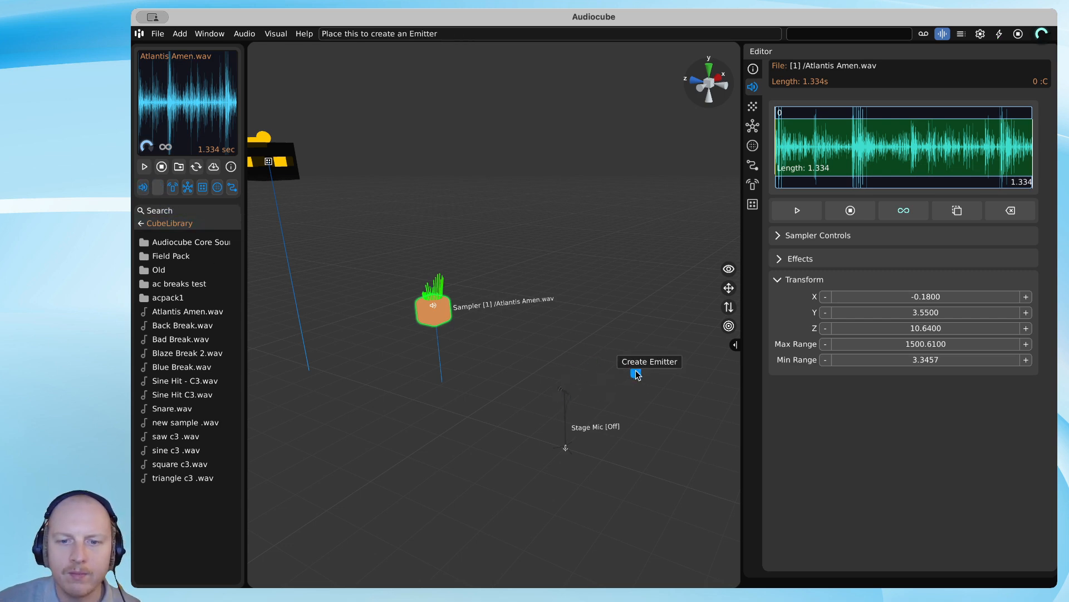
pyautogui.click(637, 375)
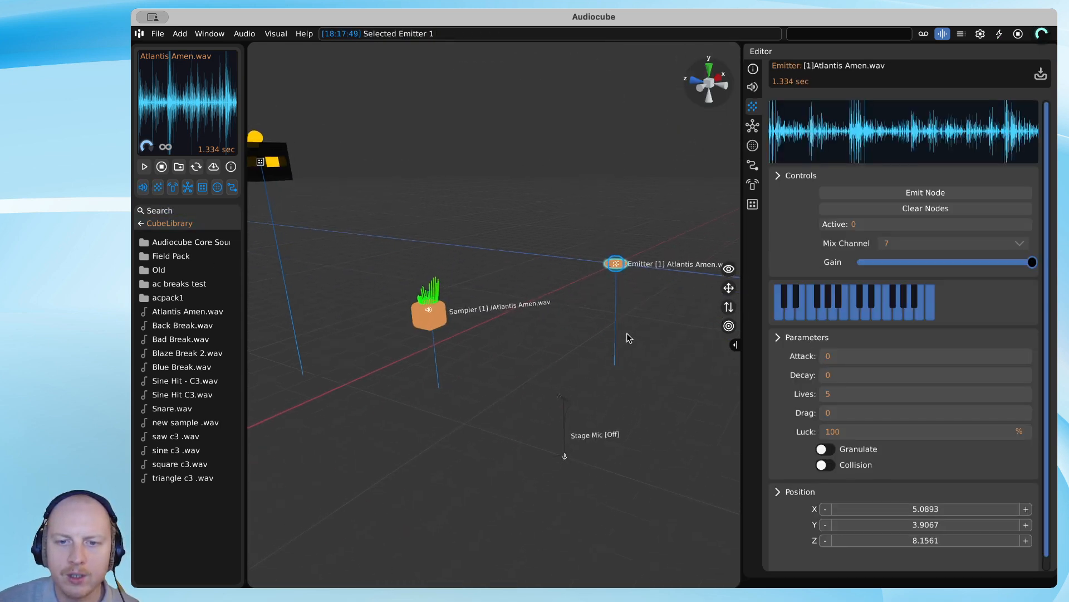
# Load Sine Hit - C3.wav into the emitter and move it to about X 4.63, Y 3.35, Z 8.64.
pyautogui.press('w')
pyautogui.press('d')
pyautogui.scroll(5, 625, 329)
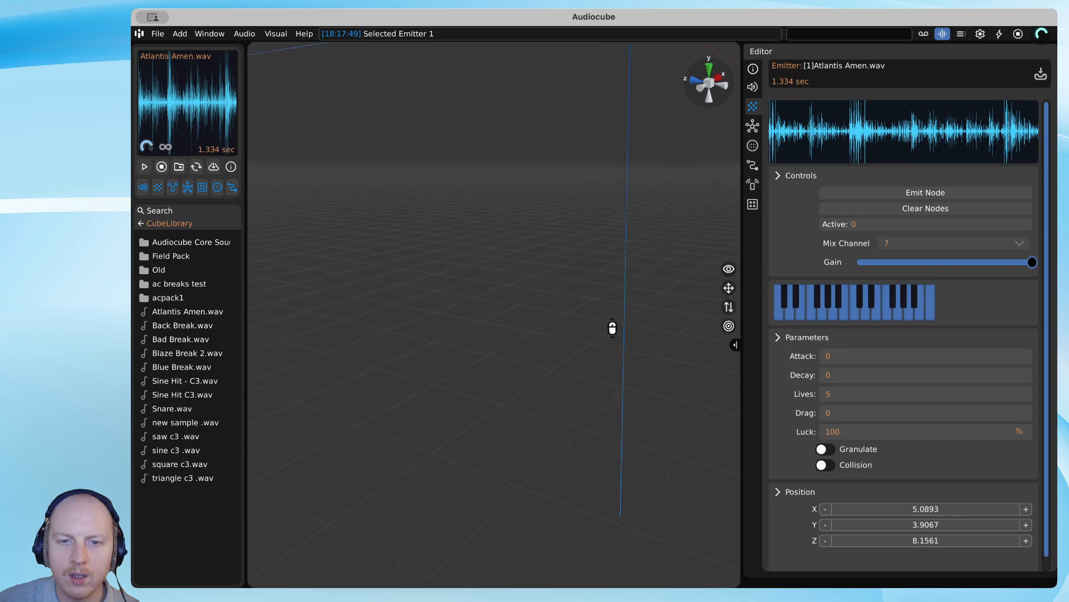
pyautogui.scroll(-5, 612, 327)
pyautogui.moveTo(466, 120); pyautogui.dragTo(578, 176)
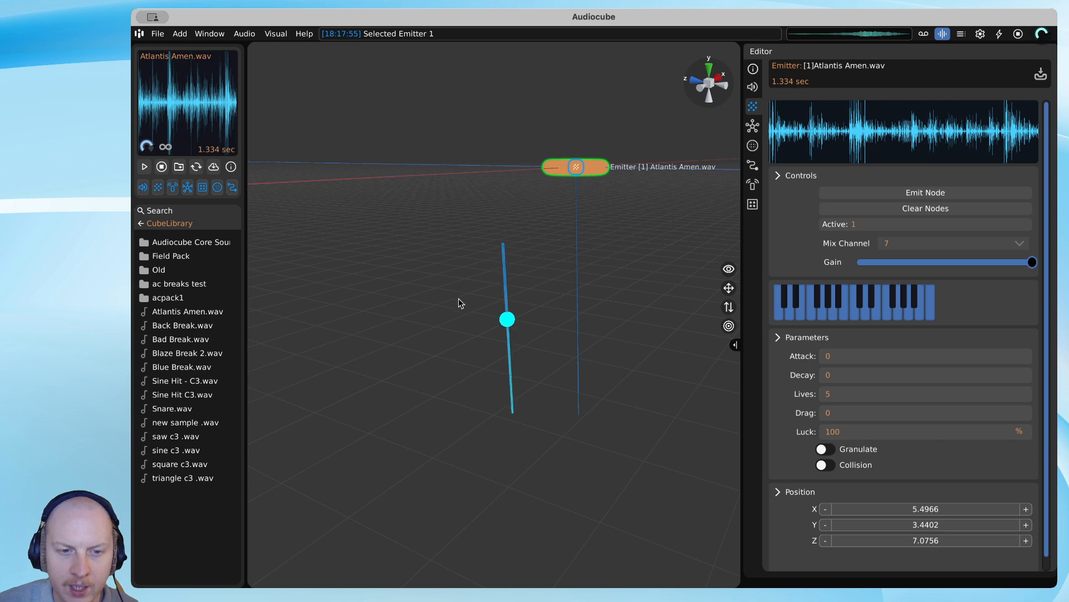
pyautogui.moveTo(160, 384); pyautogui.dragTo(867, 142)
pyautogui.moveTo(551, 167); pyautogui.dragTo(370, 177)
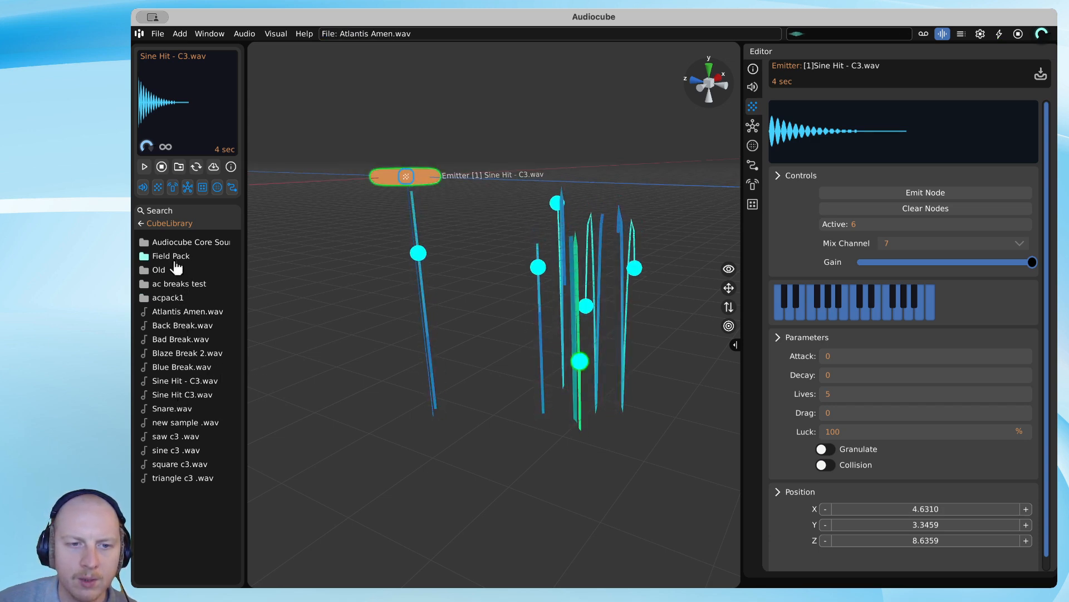
# Browse the Audiocube Core Sounds library to its Hit folder and load Tri Hit - C3.wav into the emitter.
pyautogui.doubleClick(179, 241)
pyautogui.click(166, 285)
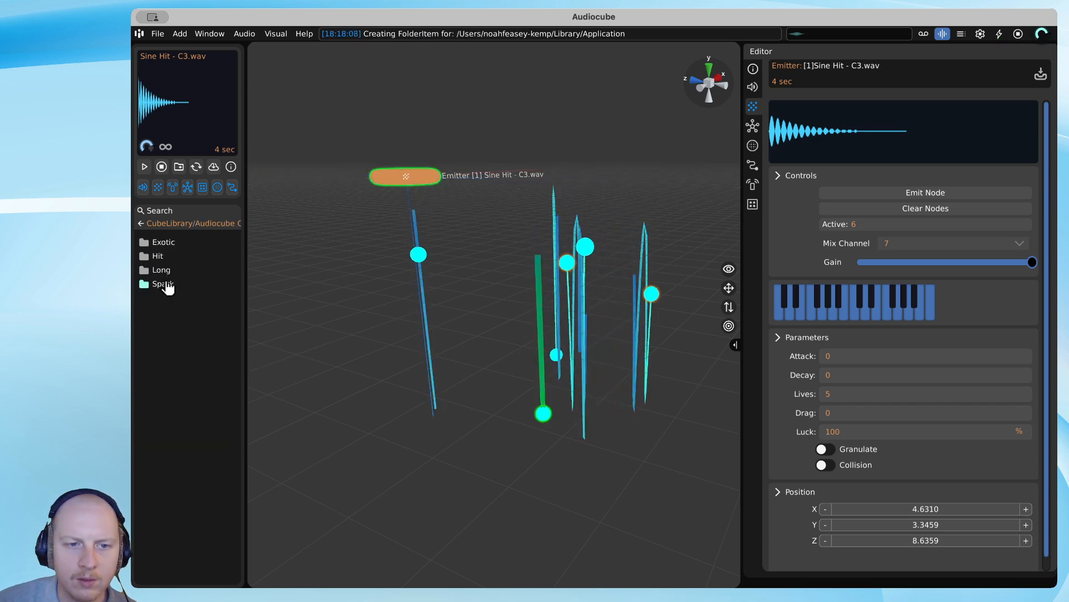
pyautogui.click(170, 243)
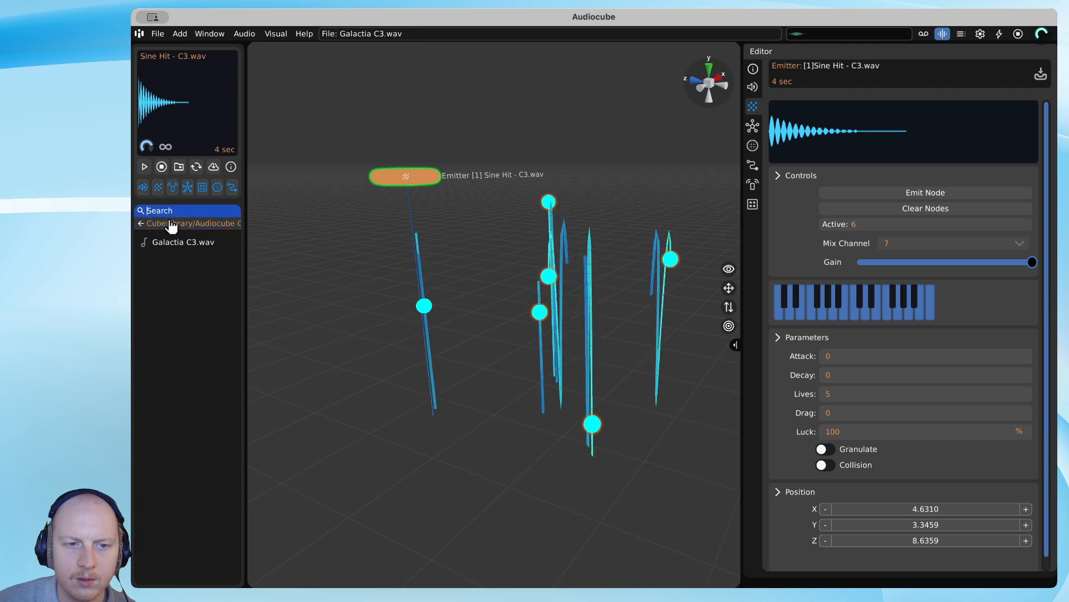
pyautogui.click(170, 226)
pyautogui.click(159, 256)
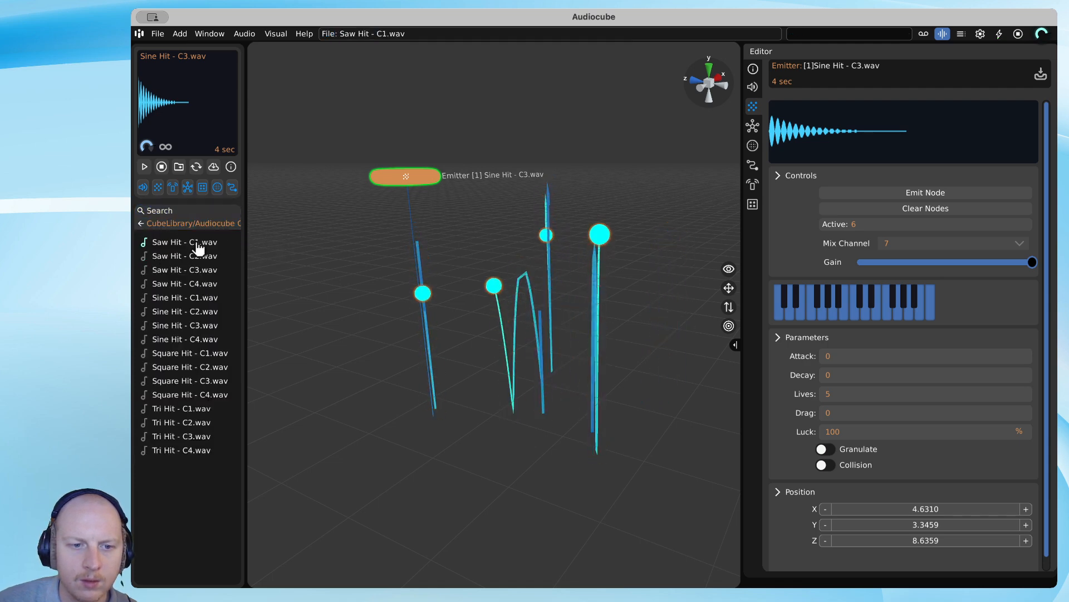
pyautogui.moveTo(177, 436); pyautogui.dragTo(876, 130)
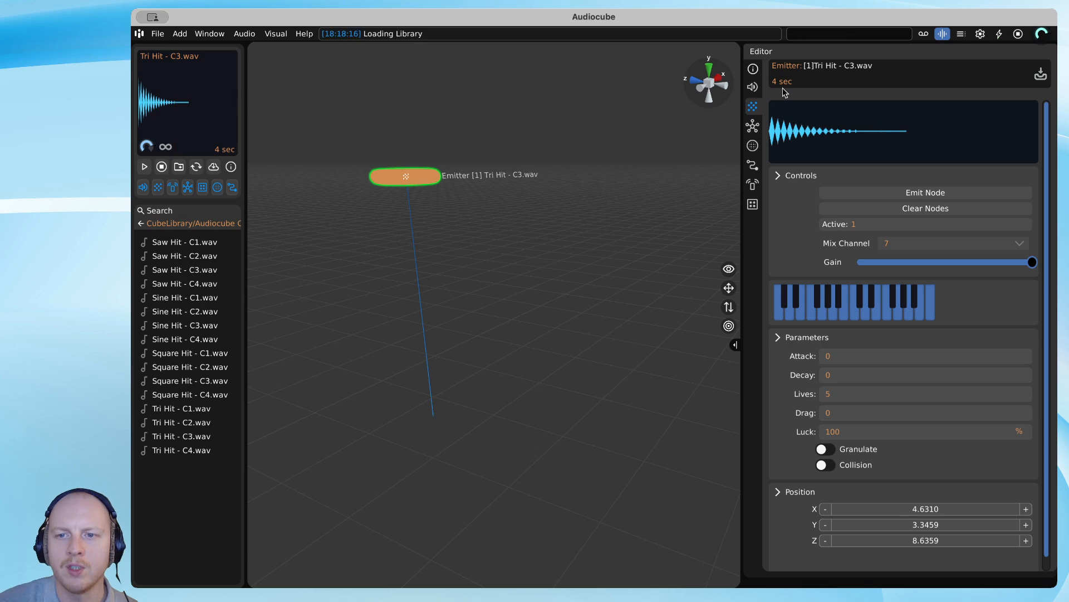
# Move the emitter to about X 5.11, Y 3.12, Z 7.59 and view its bouncing node up close.
pyautogui.moveTo(407, 176); pyautogui.dragTo(578, 230)
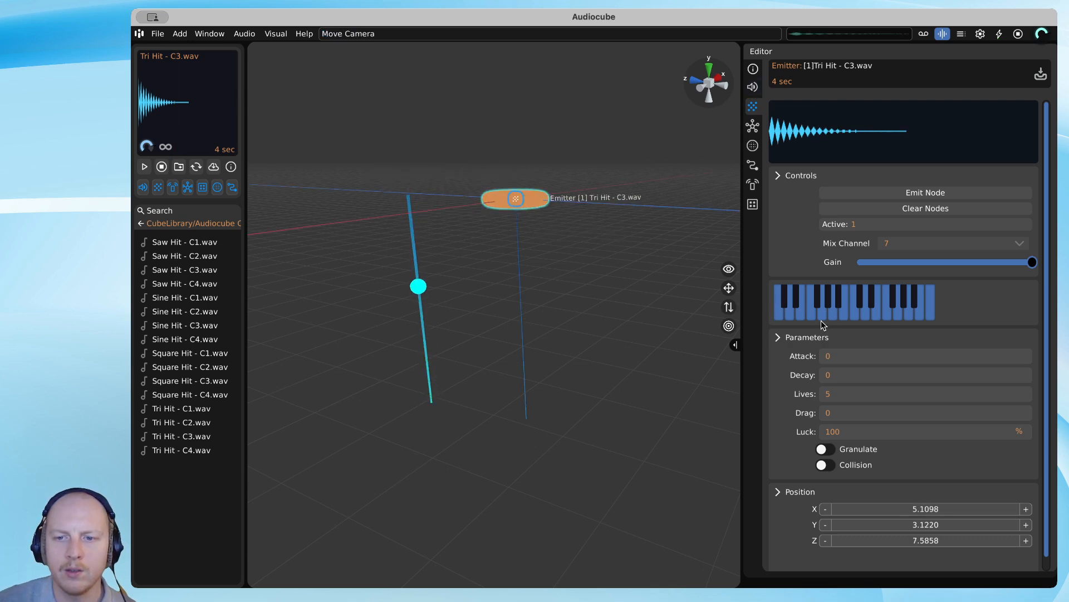
pyautogui.press('w')
pyautogui.moveTo(1018, 265); pyautogui.dragTo(917, 176, button='right')
pyautogui.press('s')
pyautogui.moveTo(721, 277); pyautogui.dragTo(869, 280, button='right')
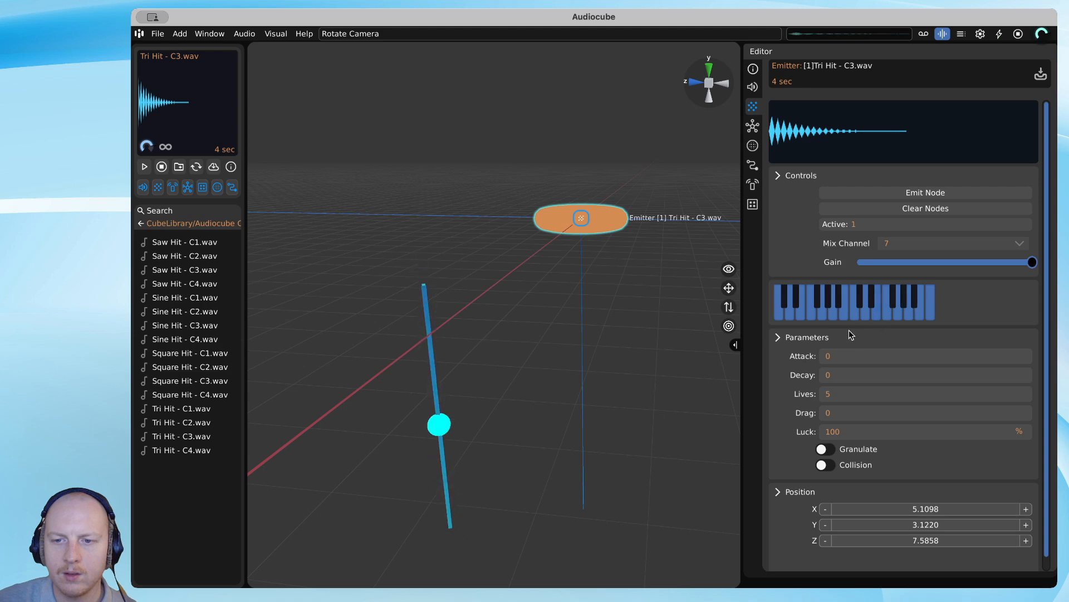
# Adjust group G7's gain in the Summing Mixer while triggering the emitter, and close the mixer.
pyautogui.press('m')
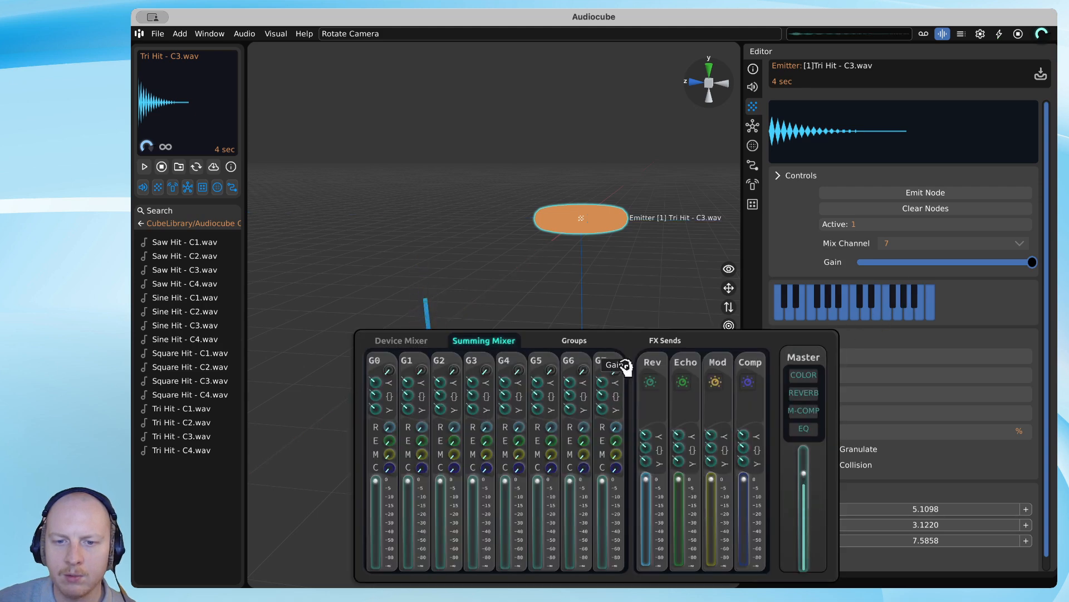
pyautogui.click(570, 217)
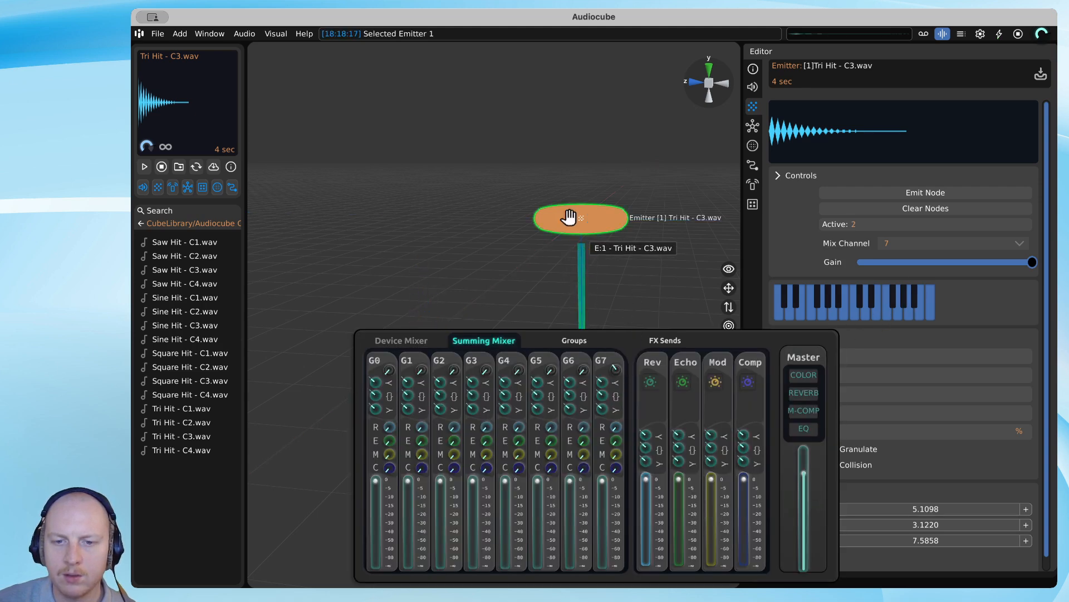
pyautogui.moveTo(694, 339); pyautogui.dragTo(624, 345)
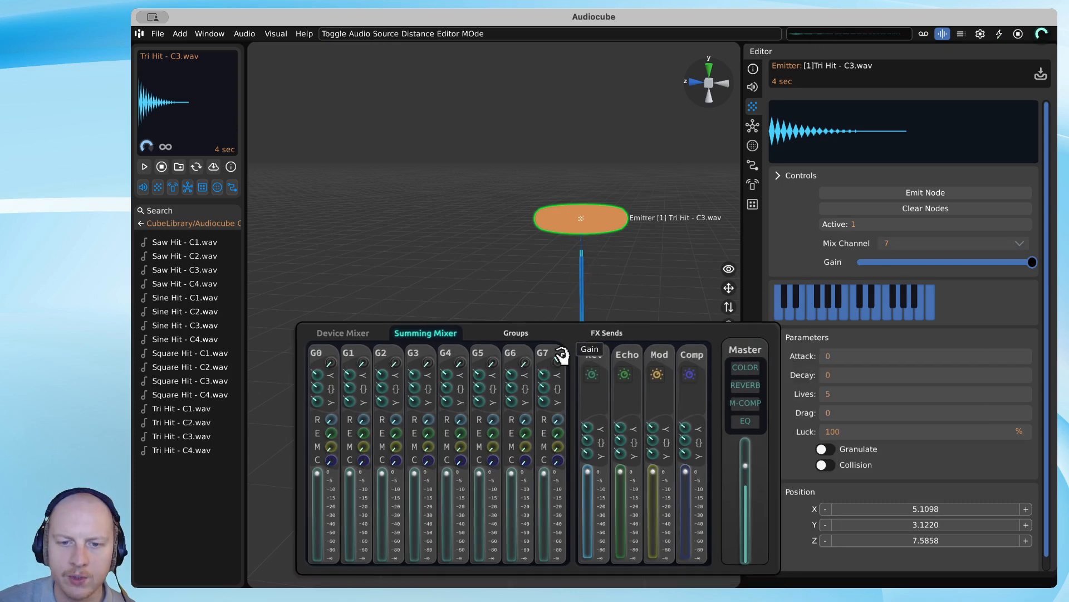
pyautogui.click(577, 223)
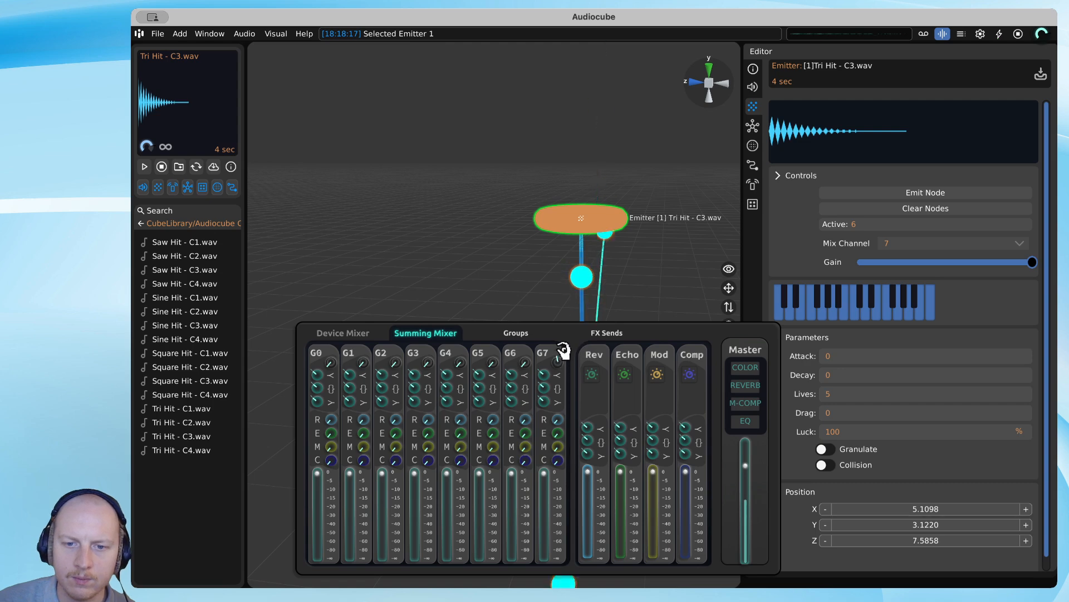
pyautogui.press('m')
pyautogui.press('m')
pyautogui.press('m')
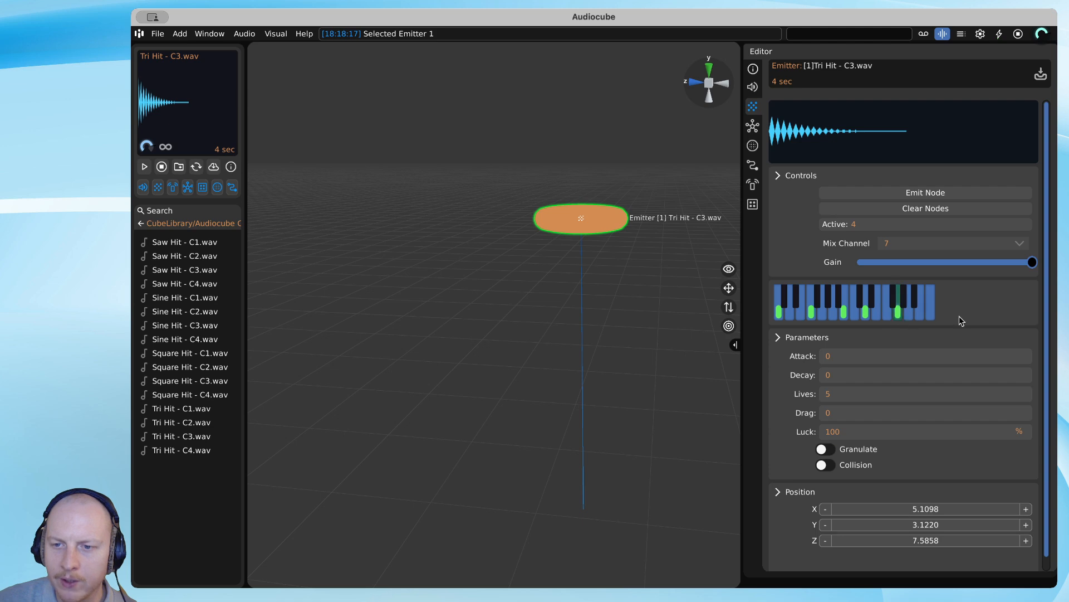
# Emit a node from the emitter and move the emitter to about X 5.31, Y 3.77, Z 7.64.
pyautogui.click(944, 198)
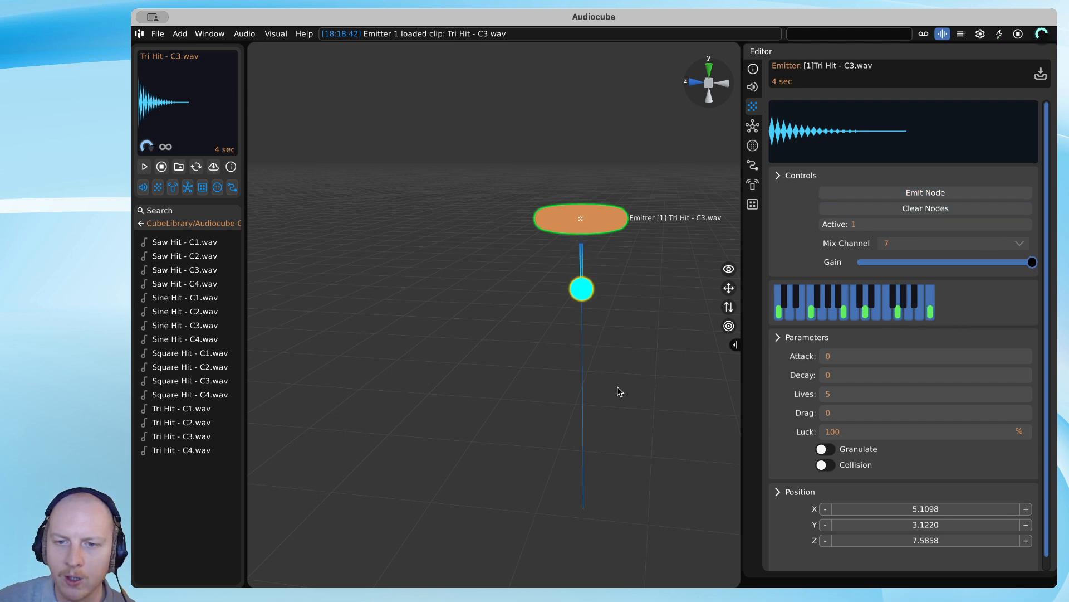
pyautogui.moveTo(587, 219); pyautogui.dragTo(595, 122)
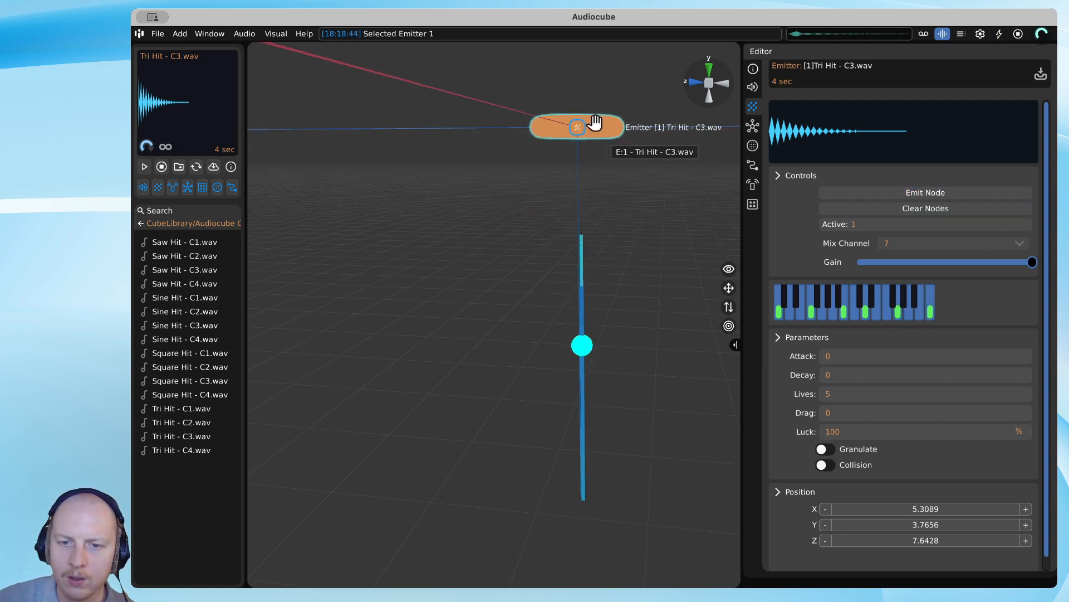
pyautogui.scroll(6, 663, 165)
pyautogui.scroll(-5, 663, 165)
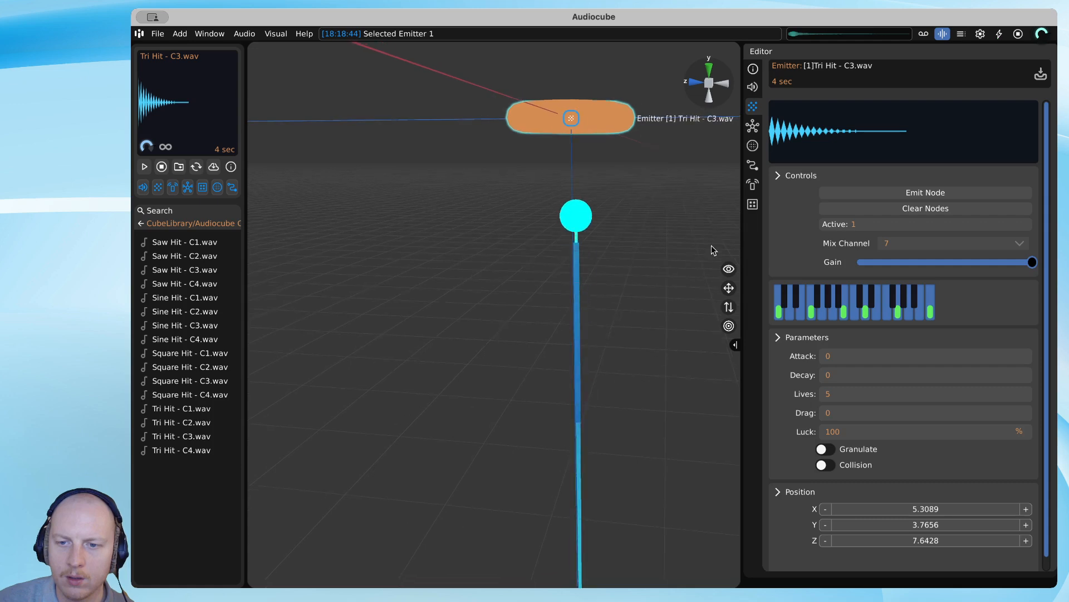
# Change the emitter's keyboard notes, selecting E and G in the first octave and F and A in the second.
pyautogui.click(802, 316)
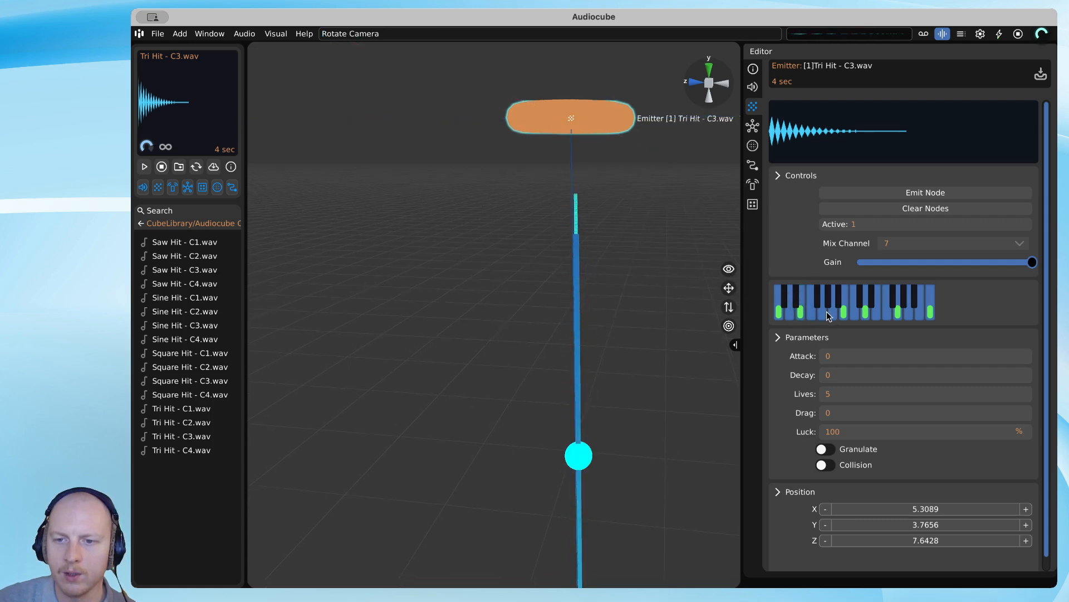
pyautogui.click(822, 313)
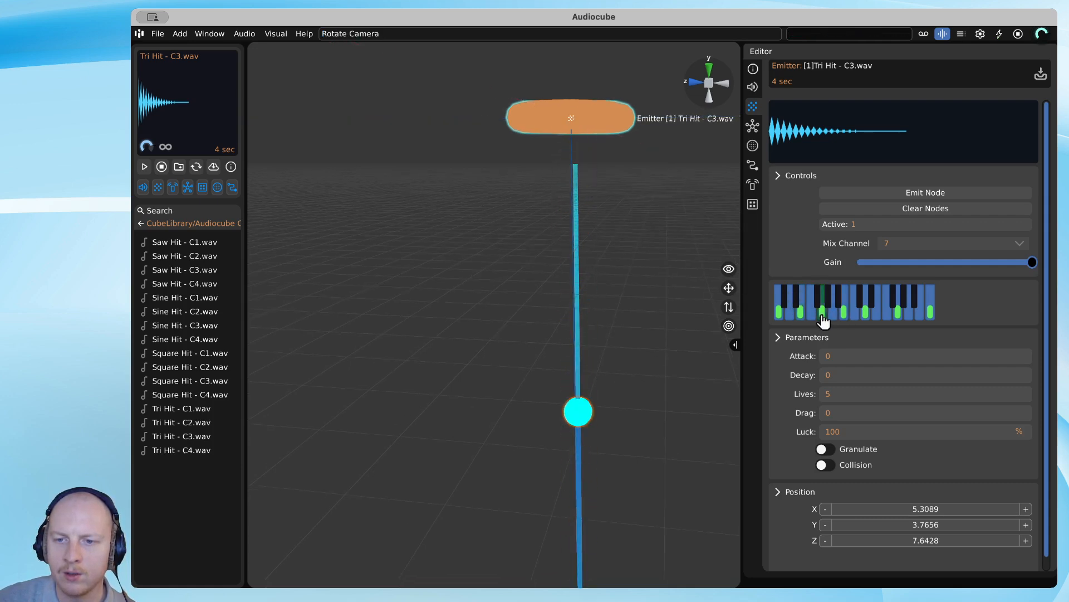
pyautogui.click(885, 316)
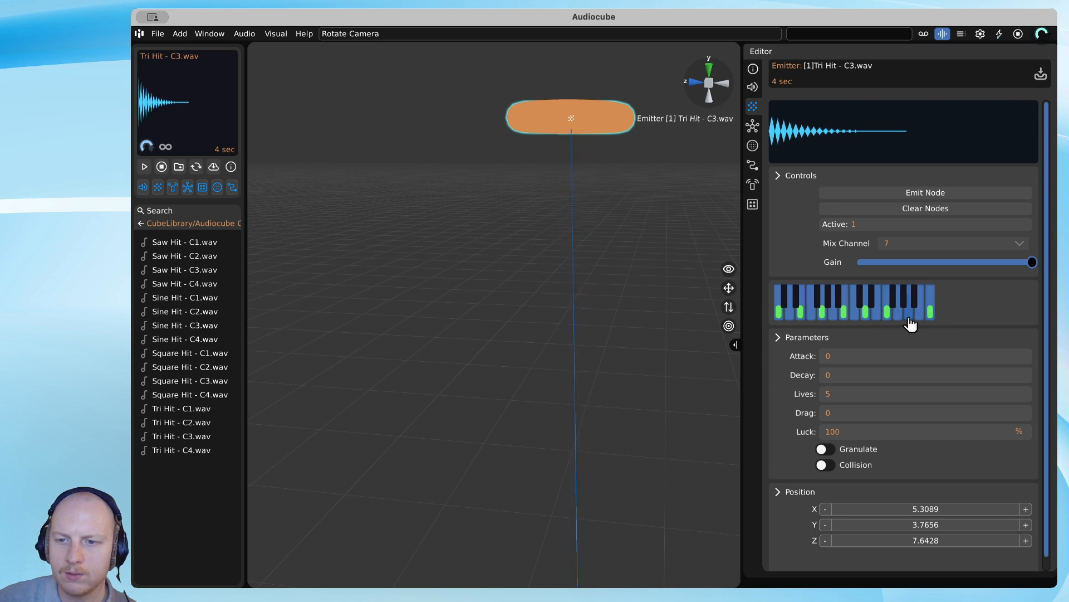
# Move the emitter above the stage mic to about X 1.37, Y 4.00, Z 7.57, and widen the sound library pane.
pyautogui.moveTo(539, 114); pyautogui.dragTo(610, 144)
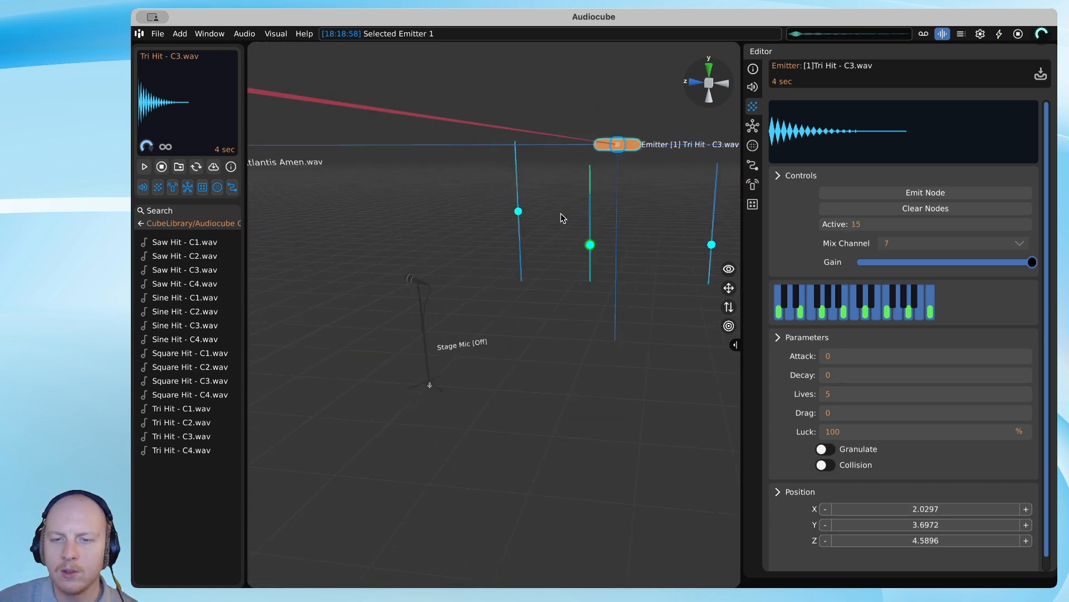
pyautogui.press('d')
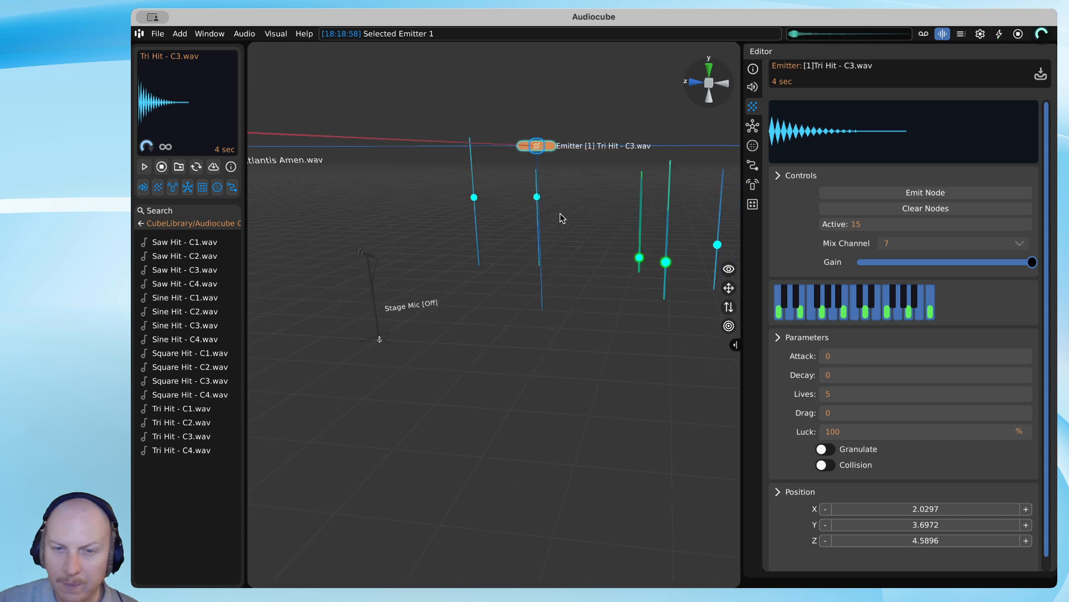
pyautogui.moveTo(561, 218)
pyautogui.mouseDown(button='right')
pyautogui.moveTo(569, 232)
pyautogui.moveTo(562, 218)
pyautogui.moveTo(573, 211)
pyautogui.mouseUp(button='right')
pyautogui.moveTo(587, 234); pyautogui.dragTo(641, 267, button='middle')
pyautogui.moveTo(645, 201); pyautogui.dragTo(460, 193)
pyautogui.press('w')
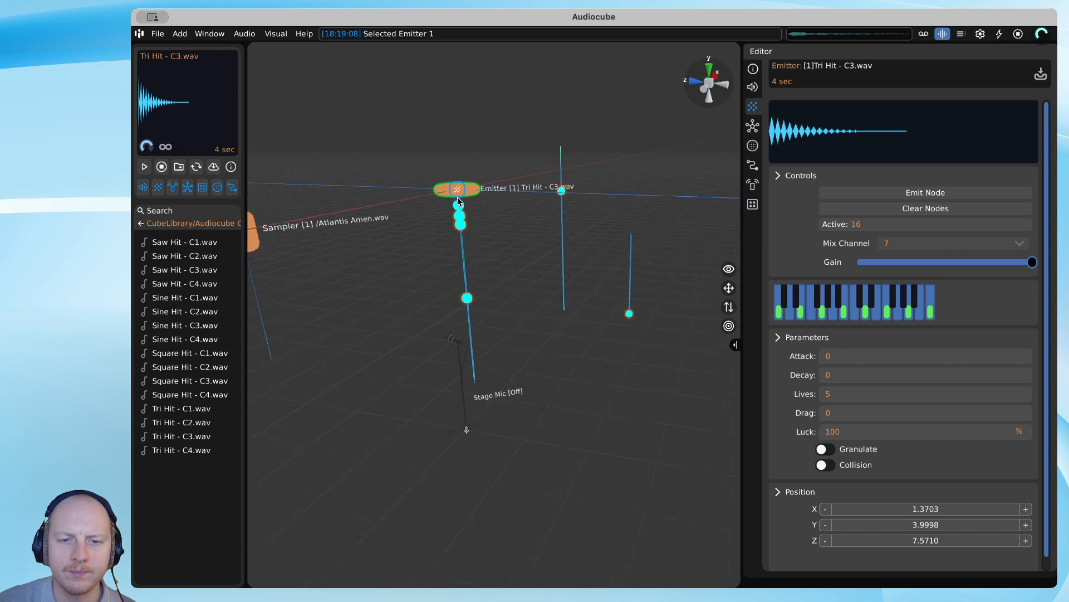
pyautogui.press('a')
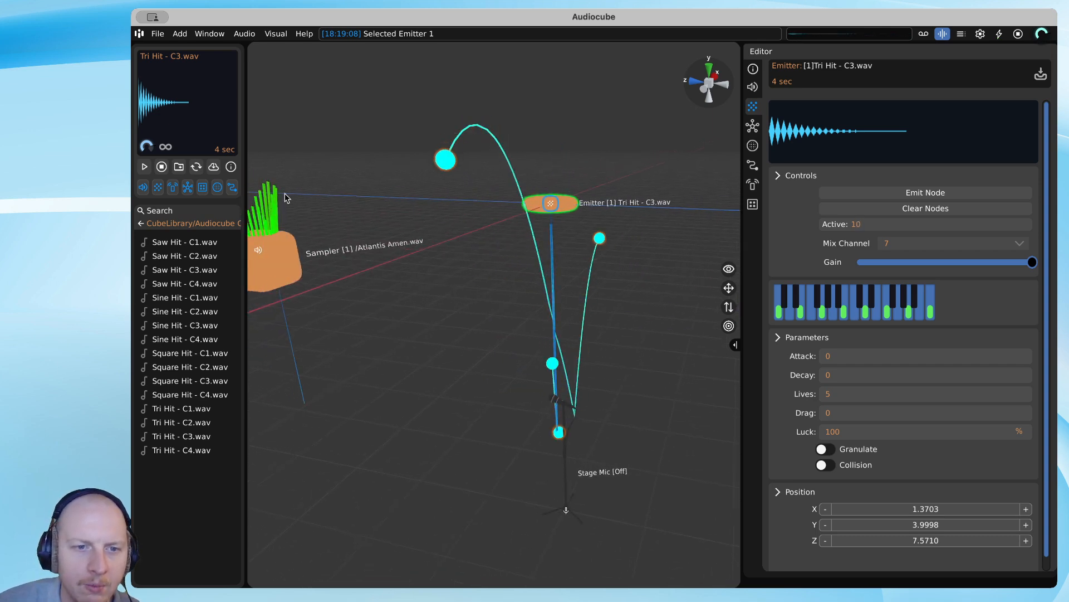
pyautogui.moveTo(246, 167); pyautogui.dragTo(303, 168)
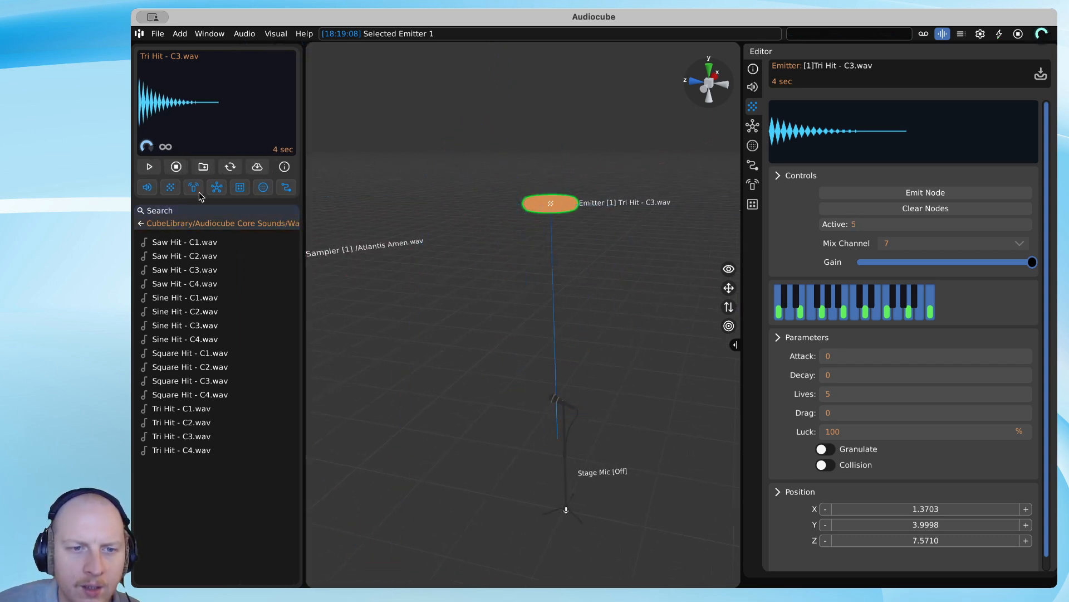
# Create a ticker and move it above the emitter, to about X 4.16, Y 4.94, Z 9.44.
pyautogui.moveTo(482, 380); pyautogui.dragTo(482, 382)
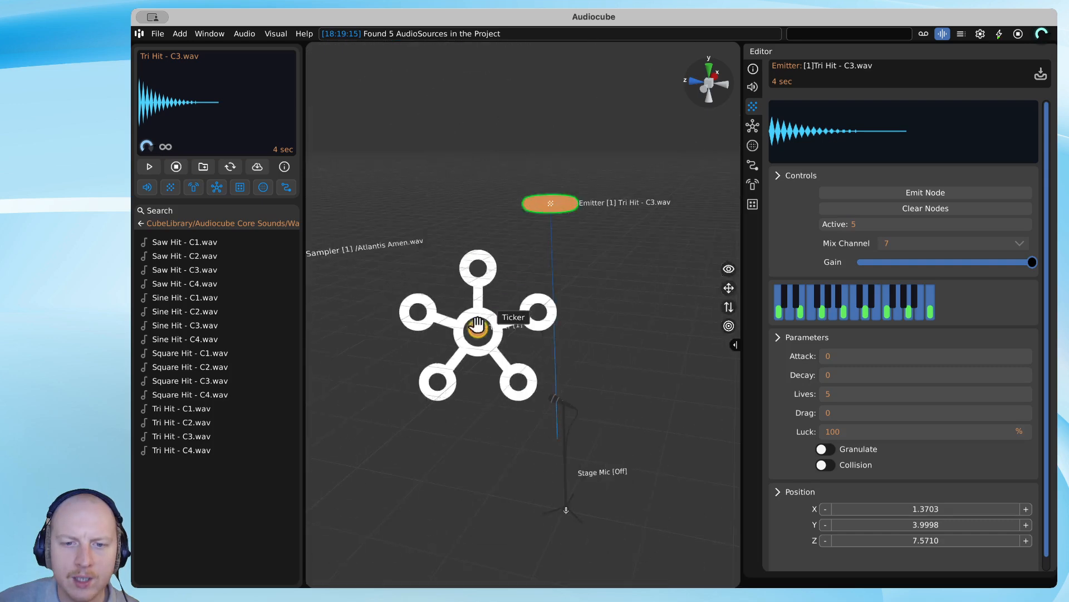
pyautogui.moveTo(478, 329); pyautogui.dragTo(507, 128)
pyautogui.press('d')
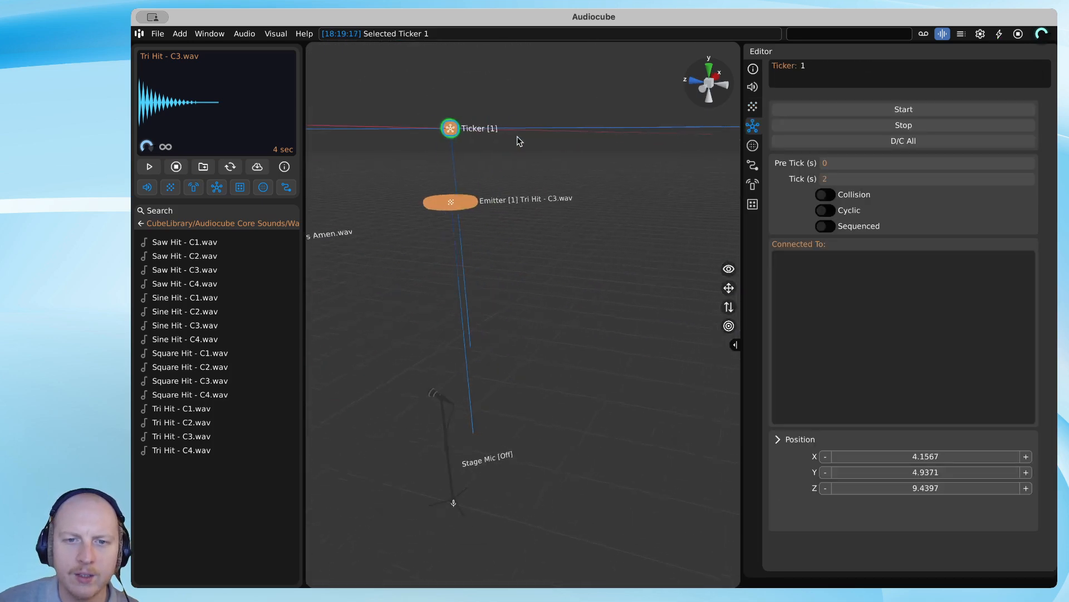
# Create a pulse logic box and place it beyond the ticker, at about the same height.
pyautogui.moveTo(518, 140); pyautogui.dragTo(401, 139, button='right')
pyautogui.press('e')
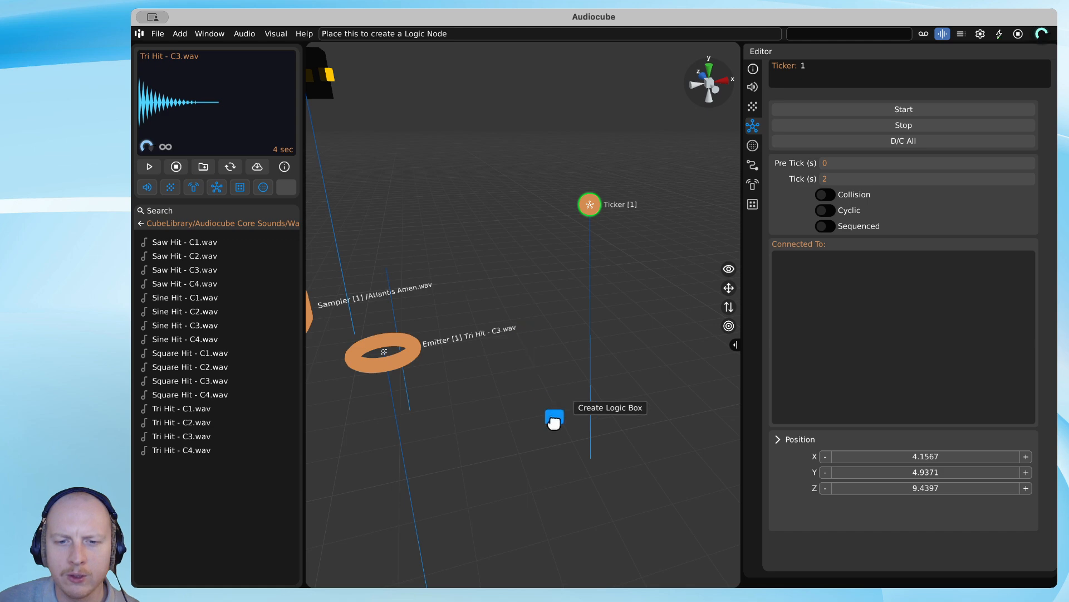
pyautogui.click(554, 422)
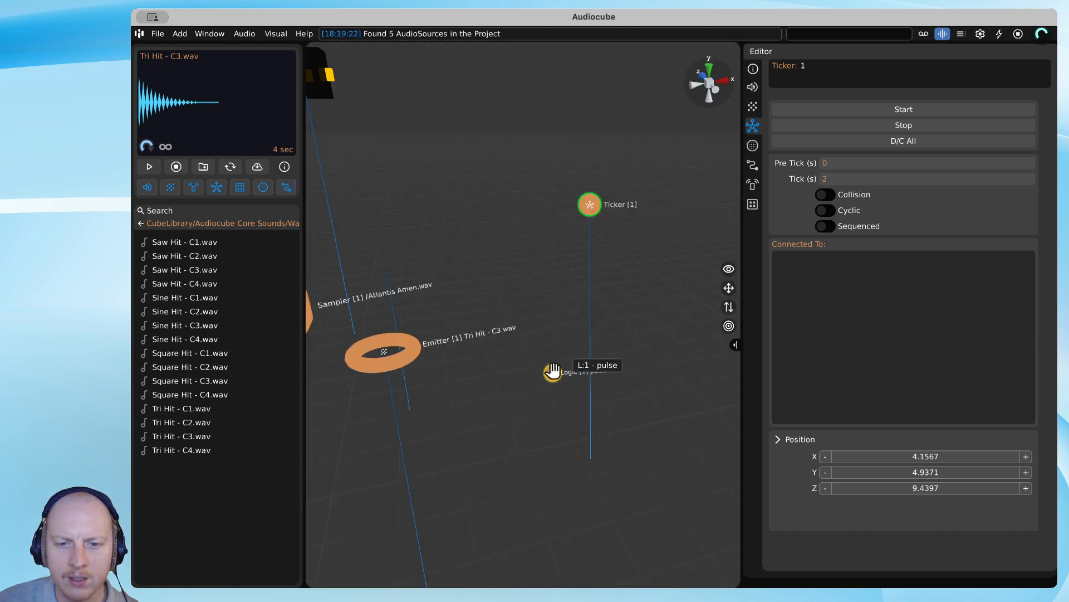
pyautogui.moveTo(553, 375); pyautogui.dragTo(665, 157)
# Move the emitter to about X 2.54, Y 3.95, Z 7.13 and the ticker to about X 4.93, Y 4.75, Z 9.55.
pyautogui.moveTo(583, 199); pyautogui.dragTo(572, 193)
pyautogui.moveTo(359, 350); pyautogui.dragTo(496, 367)
pyautogui.press('d')
pyautogui.press('q')
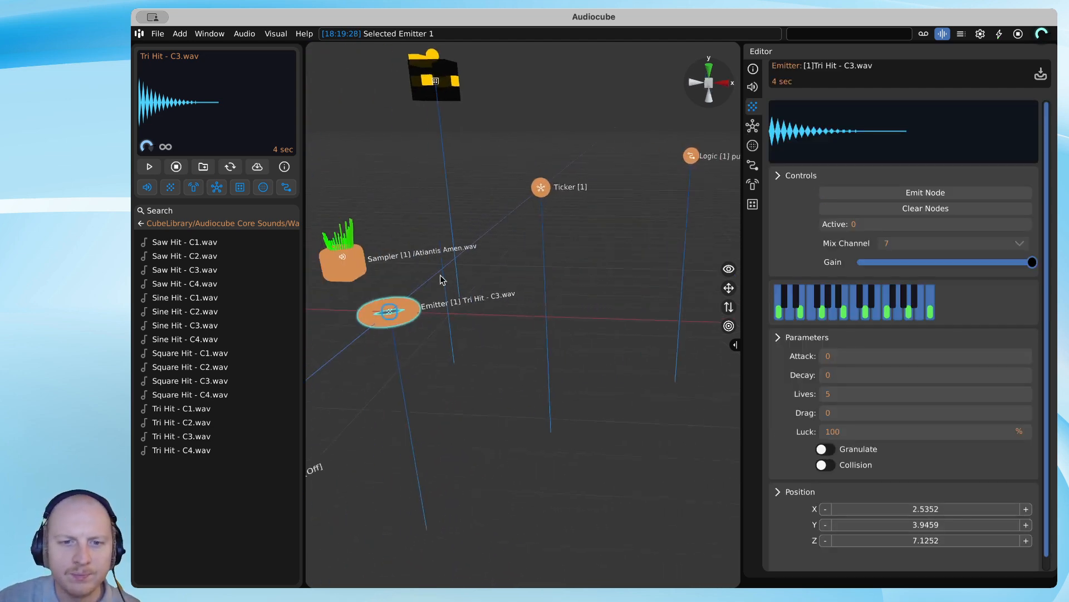
pyautogui.click(567, 190)
pyautogui.moveTo(567, 190); pyautogui.dragTo(623, 212)
pyautogui.press('d')
pyautogui.press('q')
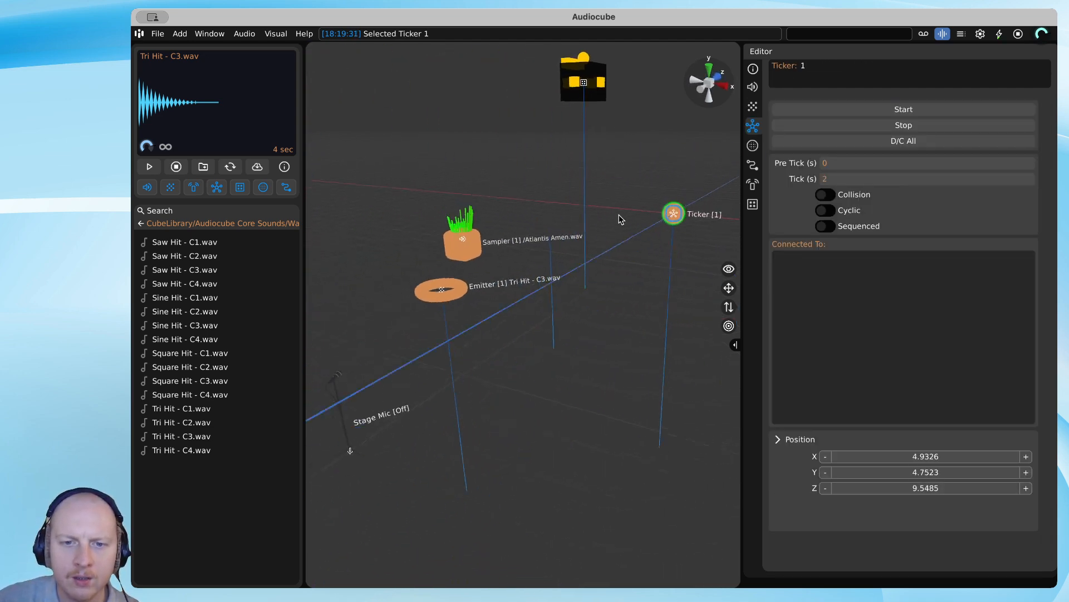
# Move the sampler to the ticker's far side, away from the emitter, and shift the ticker to about X 4.80, Y 4.85, Z 9.48.
pyautogui.press('r')
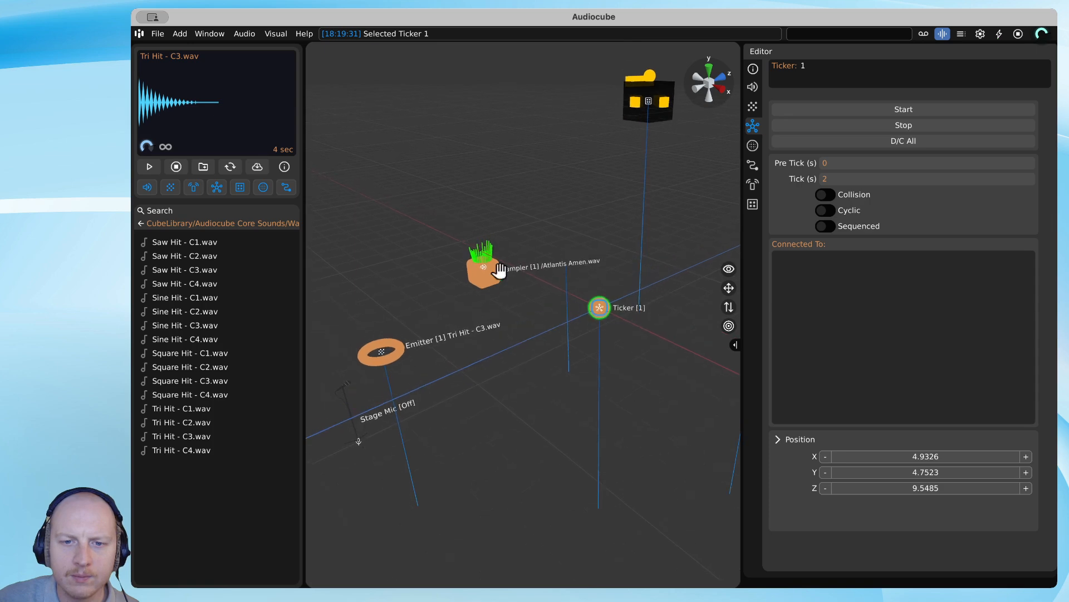
pyautogui.moveTo(486, 277); pyautogui.dragTo(678, 266)
pyautogui.moveTo(597, 304); pyautogui.dragTo(586, 293)
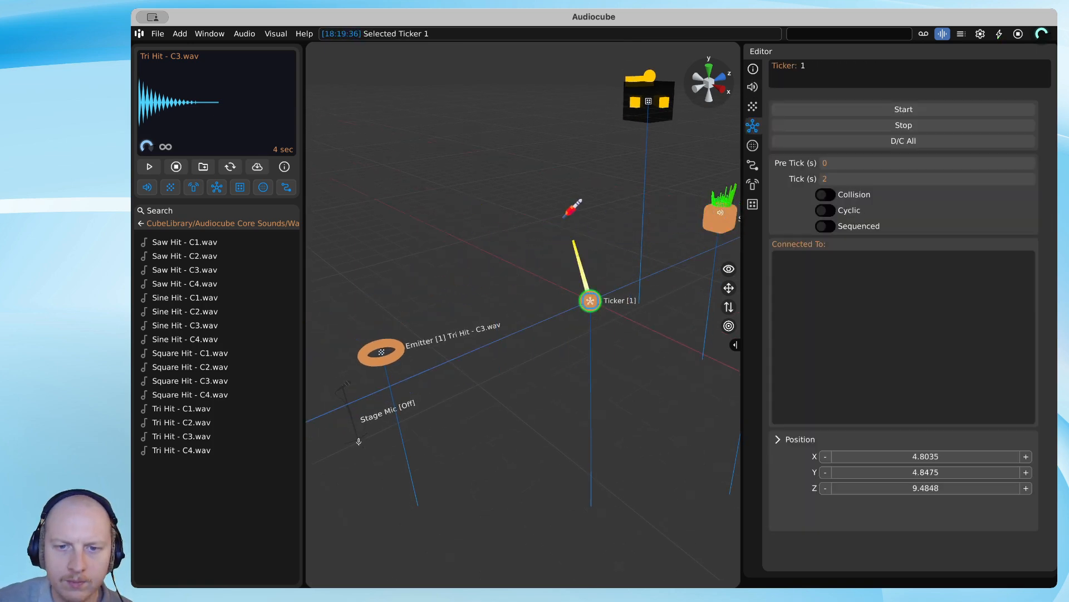
# Connect the ticker to Emitter 1 and move the ticker to about X 7.81, Y 4.45, Z 3.75.
pyautogui.click(382, 352)
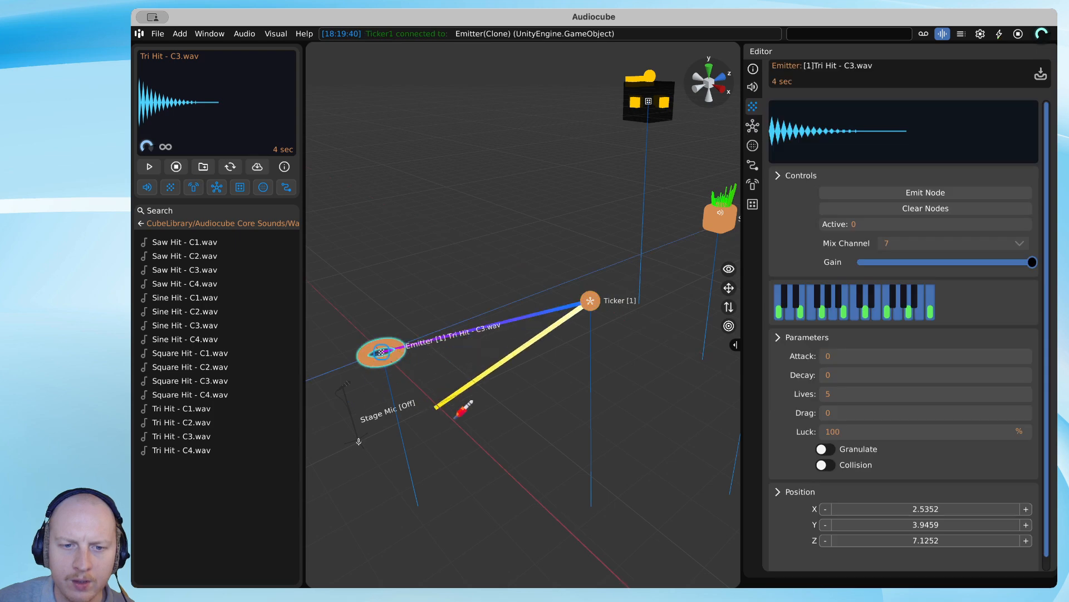
pyautogui.moveTo(596, 301); pyautogui.dragTo(636, 332)
pyautogui.press('w')
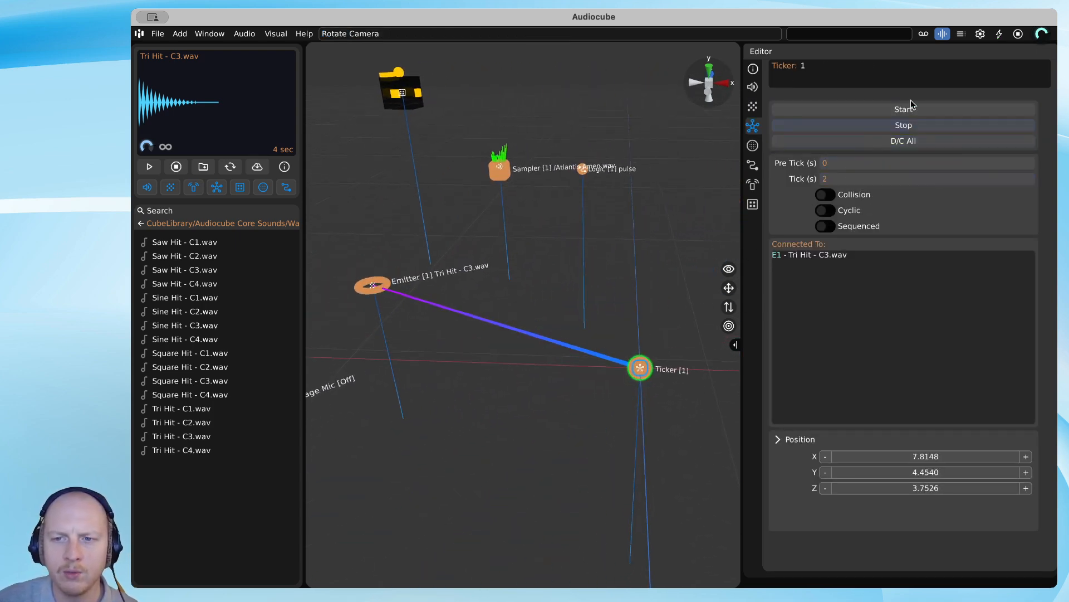
# Start the ticker and move it to about X 5.32, Y 4.97, Z 3.93 while it runs.
pyautogui.click(903, 111)
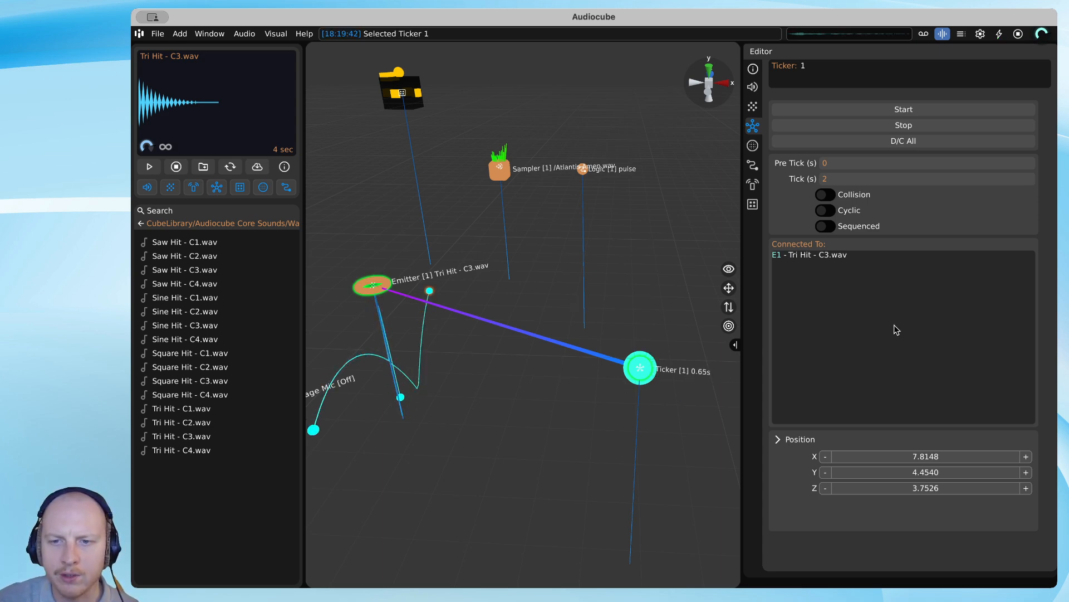
pyautogui.press('a')
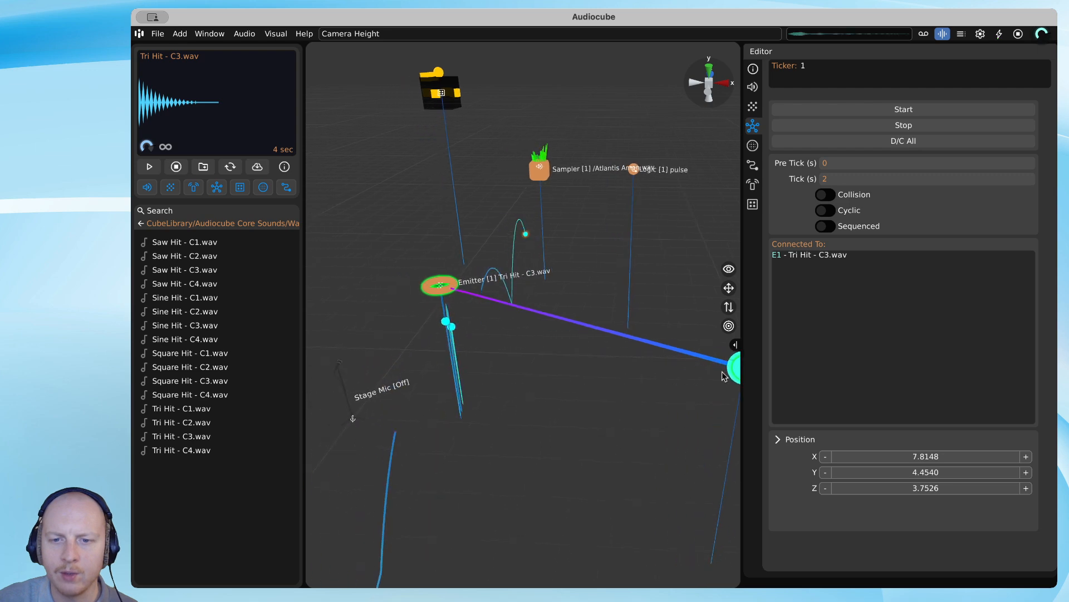
pyautogui.moveTo(728, 366); pyautogui.dragTo(530, 322)
pyautogui.press('w')
pyautogui.press('a')
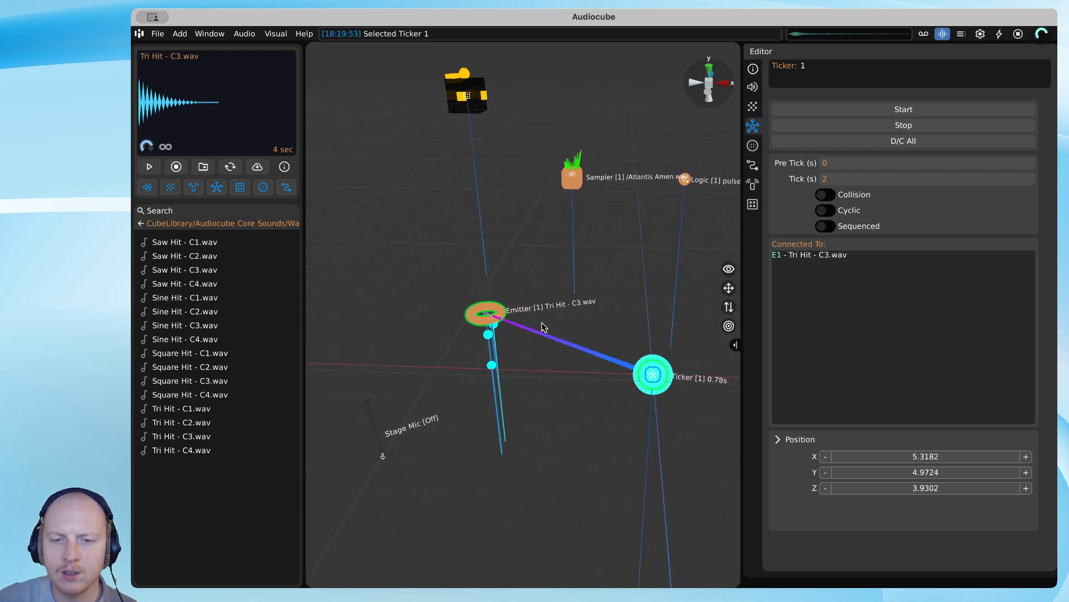
# View the Summing Mixer briefly, and move the running ticker closer to Emitter 1, to about X 4.36, Y 3.94, Z 6.82.
pyautogui.press('m')
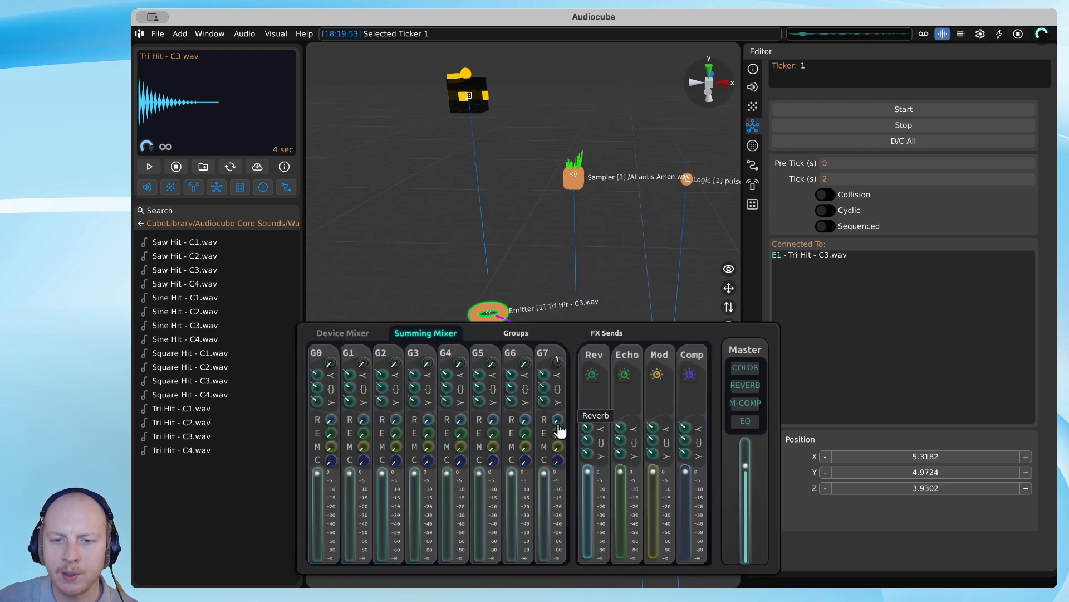
pyautogui.press('m')
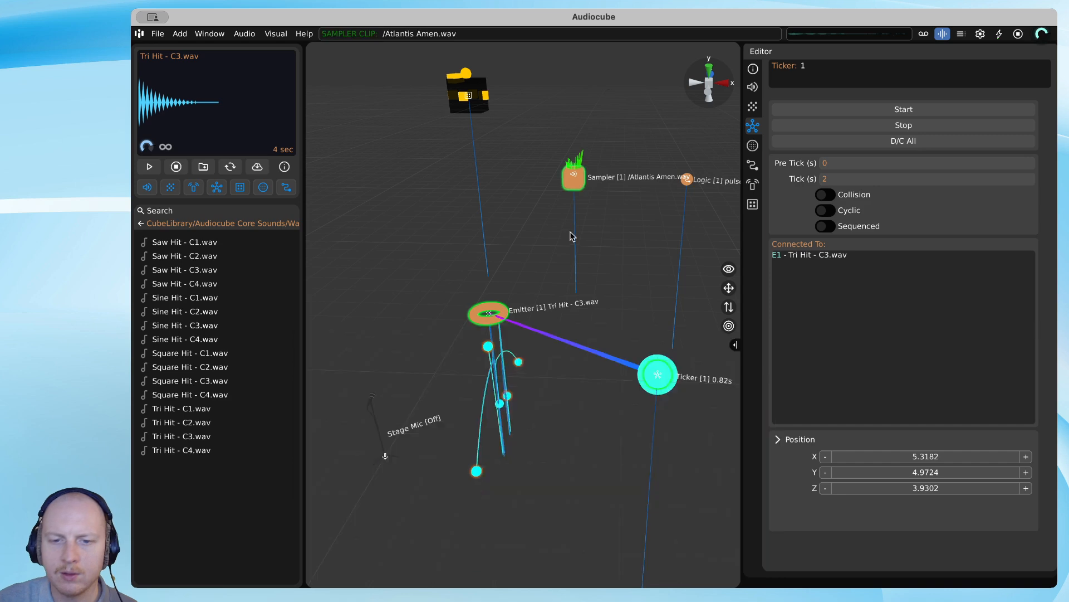
pyautogui.press('s')
pyautogui.press('w')
pyautogui.moveTo(652, 324); pyautogui.dragTo(590, 414)
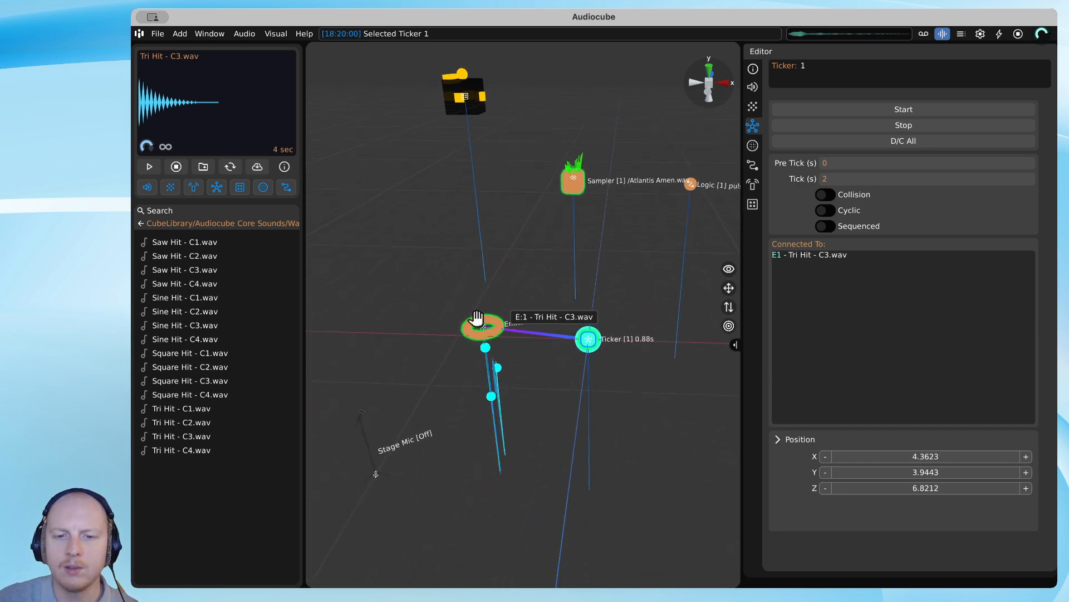
# Duplicate Emitter 1 and place the copy on the ticker's other side, at about X 6.14, Y 4.38, Z 7.04.
pyautogui.press('d')
pyautogui.press('super+d')
pyautogui.moveTo(444, 267); pyautogui.dragTo(661, 304)
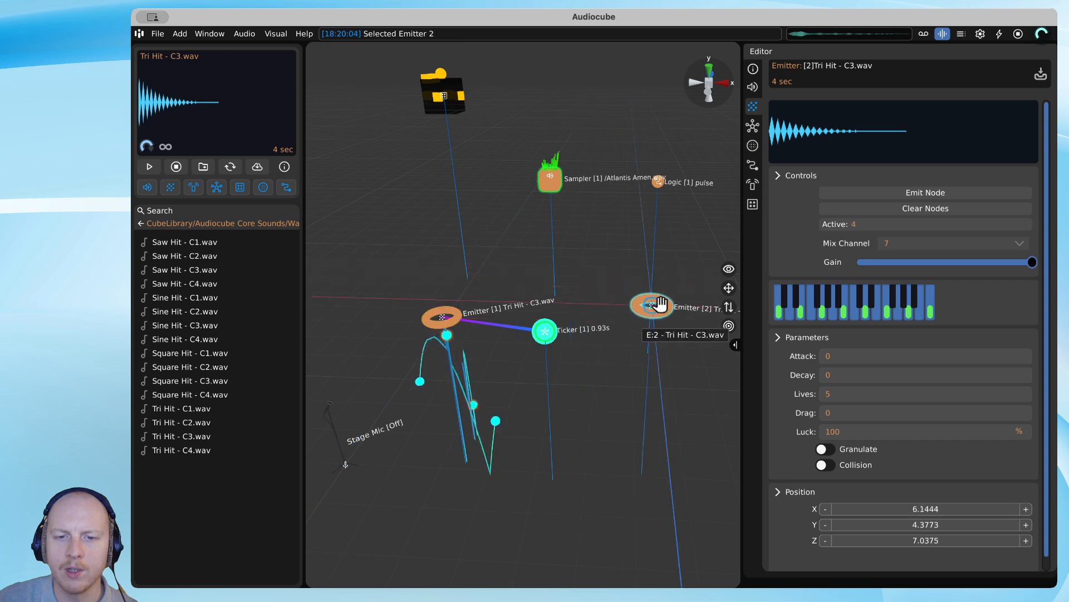
# Connect the ticker to Emitter 2 and move the ticker to about X 4.39, Y 3.42, Z 6.55.
pyautogui.moveTo(545, 331); pyautogui.dragTo(647, 305)
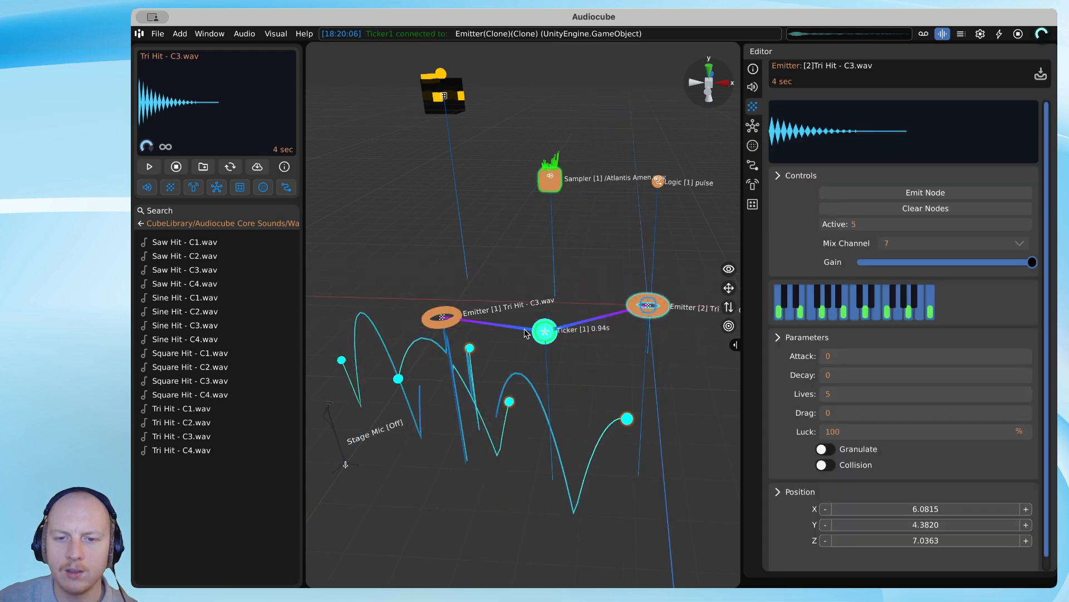
pyautogui.moveTo(543, 333); pyautogui.dragTo(545, 369)
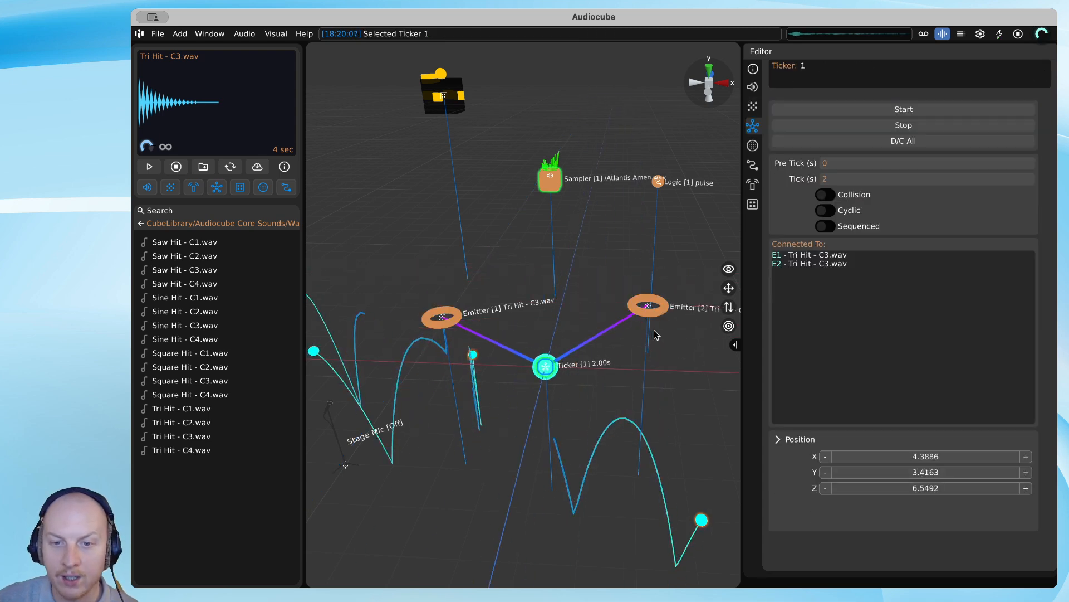
# Replace Emitter 2's sample with Square Hit - C2.wav from the sound library.
pyautogui.moveTo(175, 383); pyautogui.dragTo(648, 300)
pyautogui.click(648, 300)
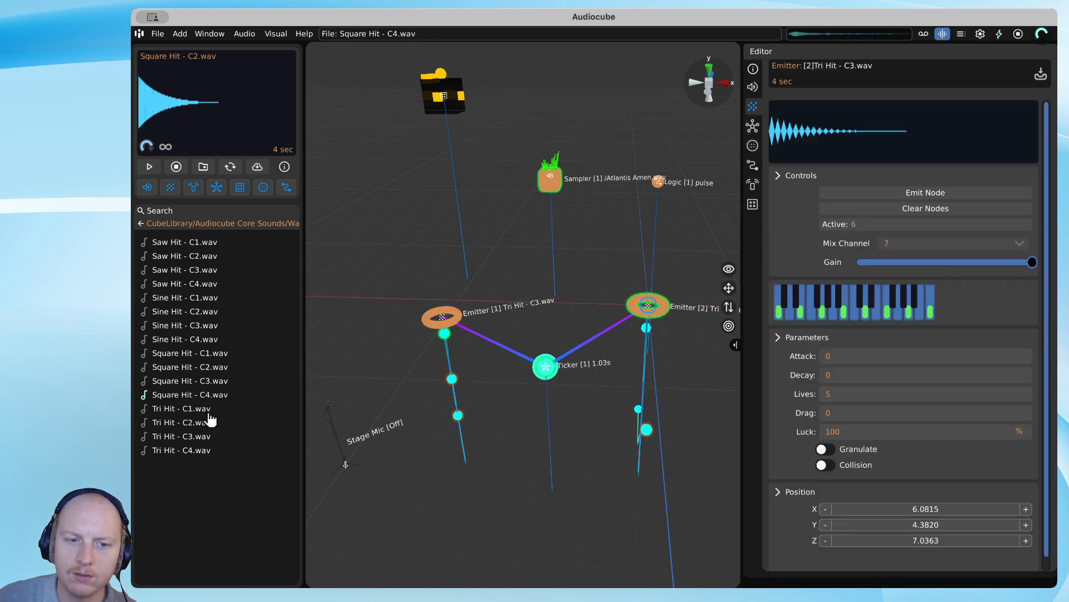
pyautogui.click(198, 382)
pyautogui.moveTo(190, 374); pyautogui.dragTo(820, 176)
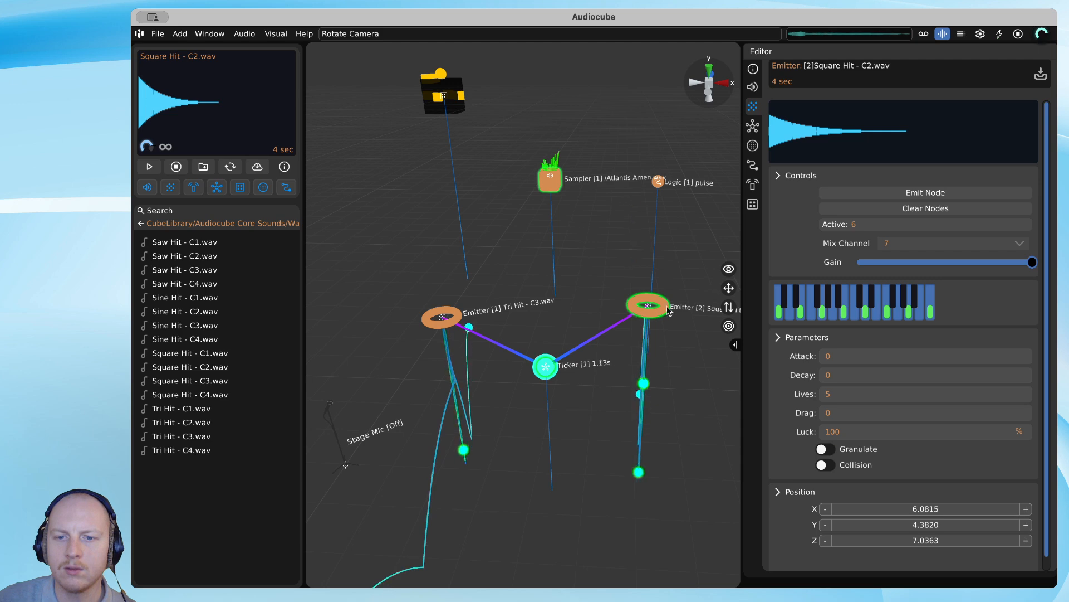
# Move the ticker away from the emitters to about X 4.85, Y 3.71, Z 1.01, and widen the 3D view by narrowing the editor pane.
pyautogui.click(545, 366)
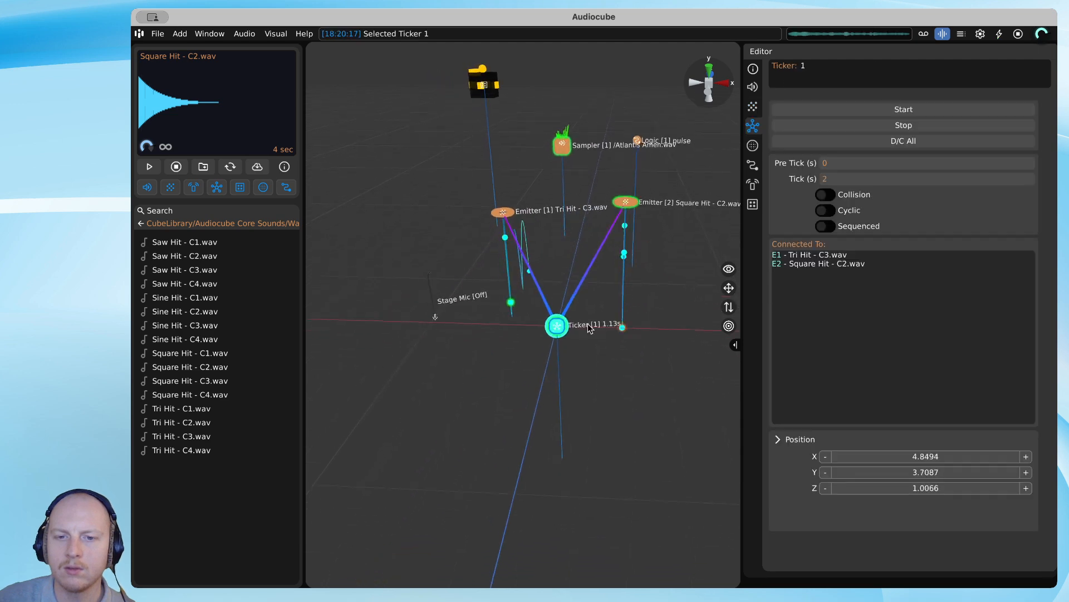
pyautogui.press('a')
pyautogui.moveTo(588, 325); pyautogui.dragTo(588, 326, button='right')
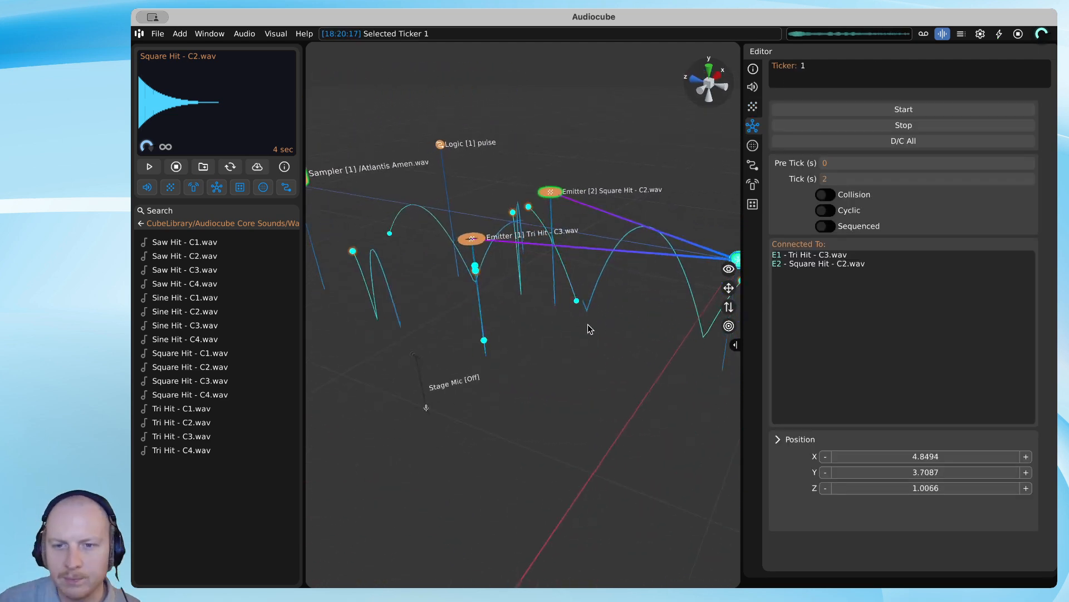
pyautogui.moveTo(743, 220); pyautogui.dragTo(809, 212)
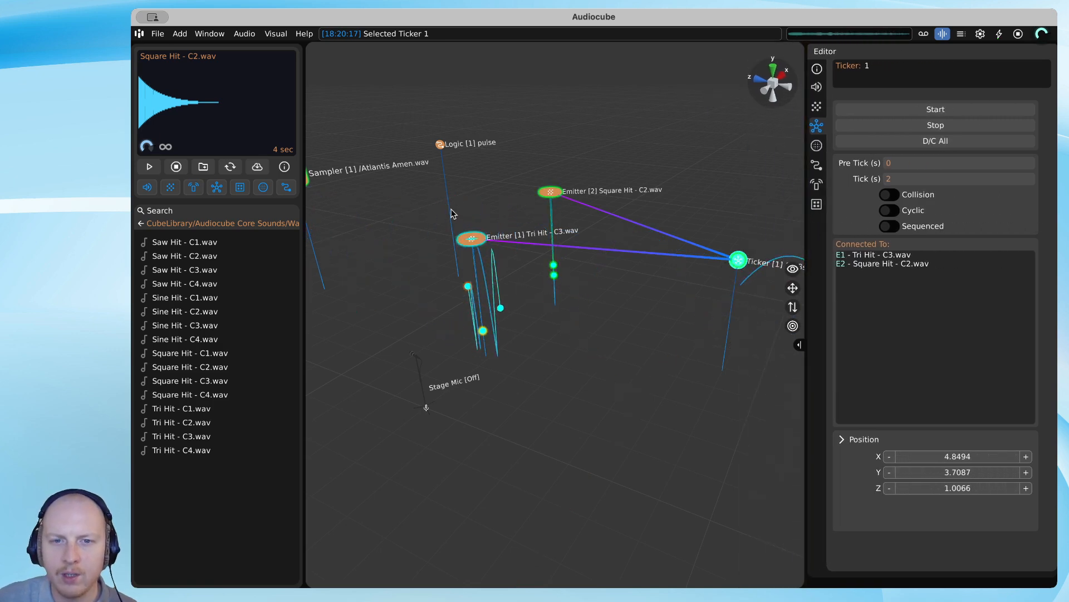
# Select Emitter 1, the ticker and the sampler in turn to view each object's properties.
pyautogui.click(474, 239)
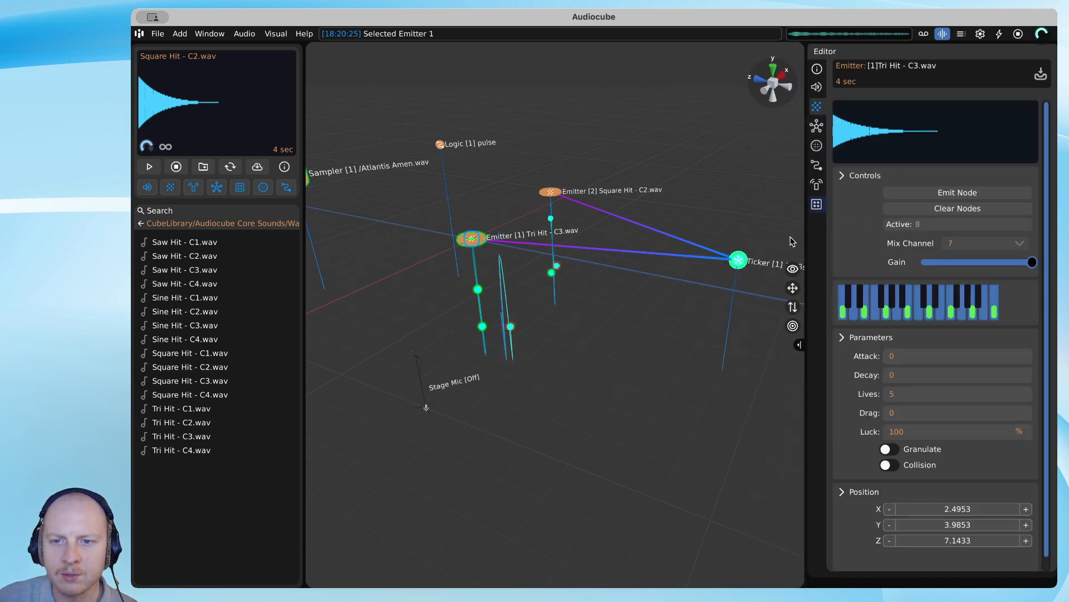
pyautogui.click(735, 252)
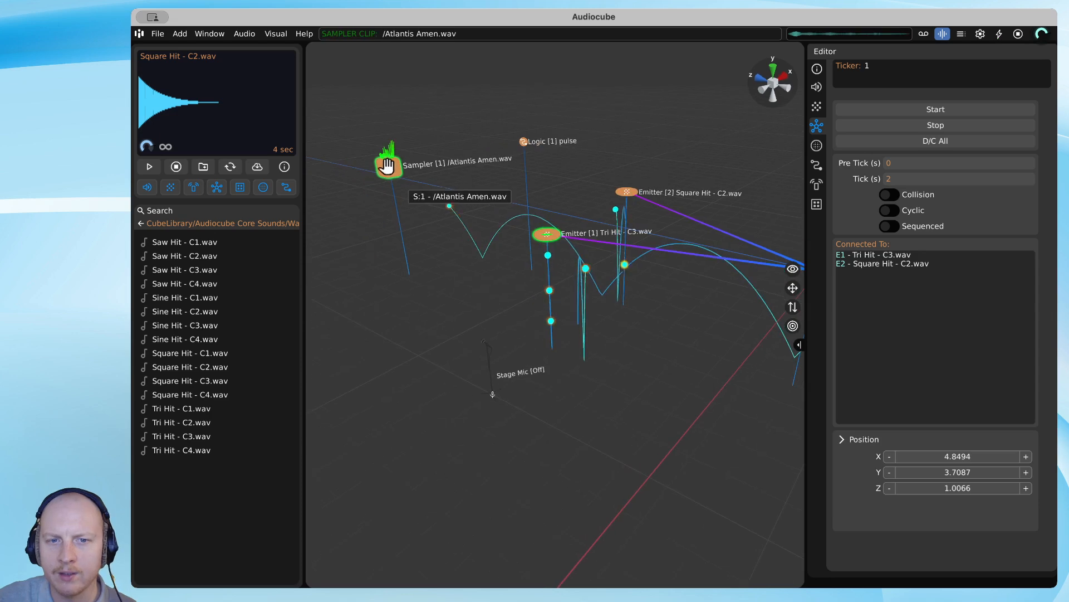
pyautogui.click(391, 167)
# Browse the editor's property pages for the different object types, ending on Emitter 1's properties.
pyautogui.click(818, 108)
pyautogui.click(817, 126)
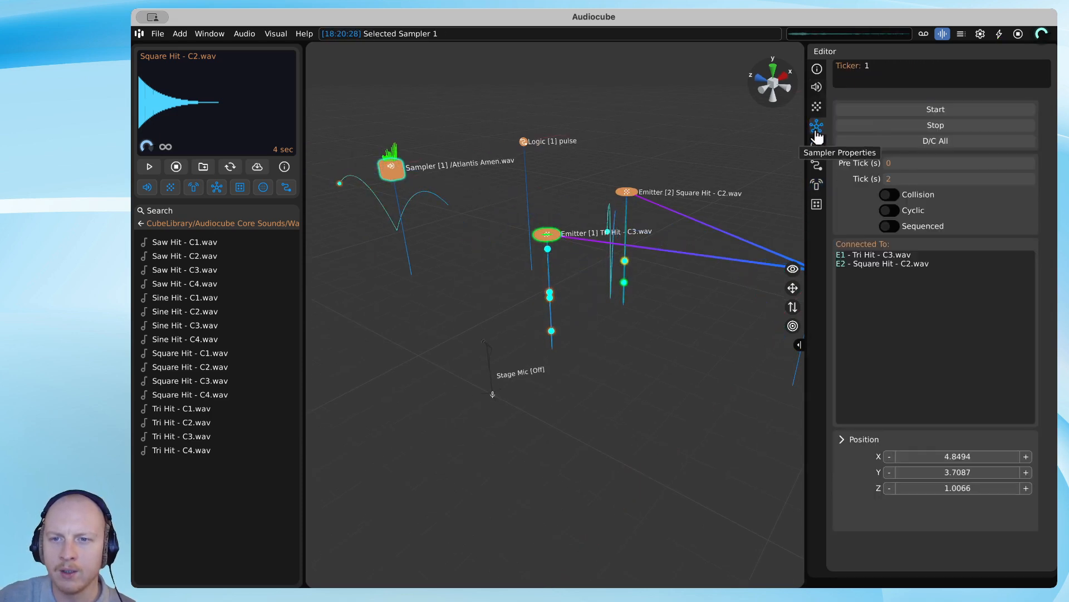
pyautogui.click(817, 147)
pyautogui.click(817, 166)
pyautogui.click(816, 185)
pyautogui.click(817, 205)
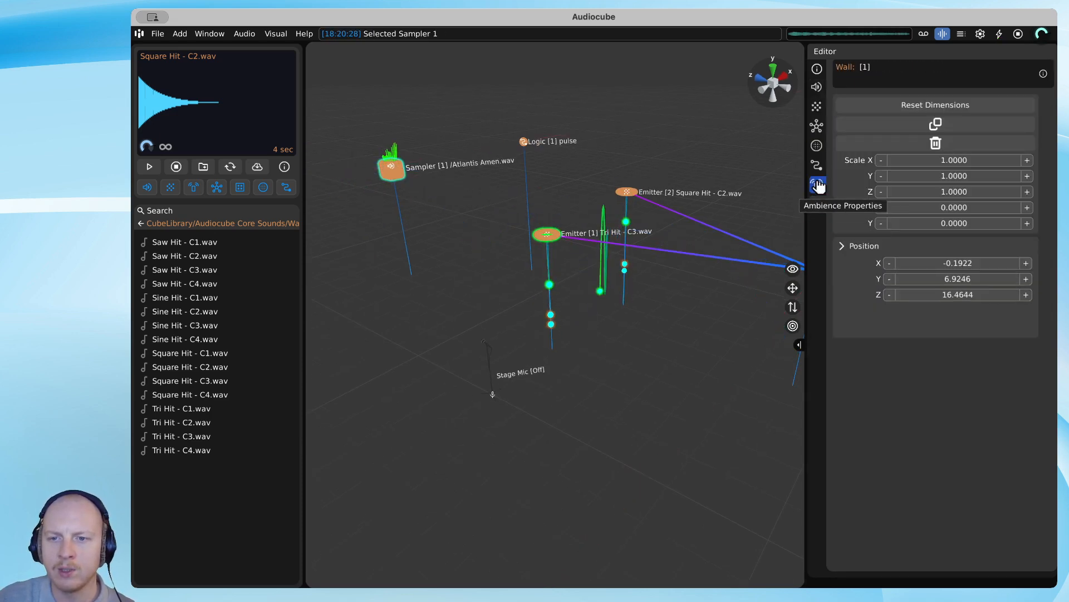
pyautogui.click(817, 185)
pyautogui.click(818, 165)
pyautogui.click(820, 128)
pyautogui.click(819, 114)
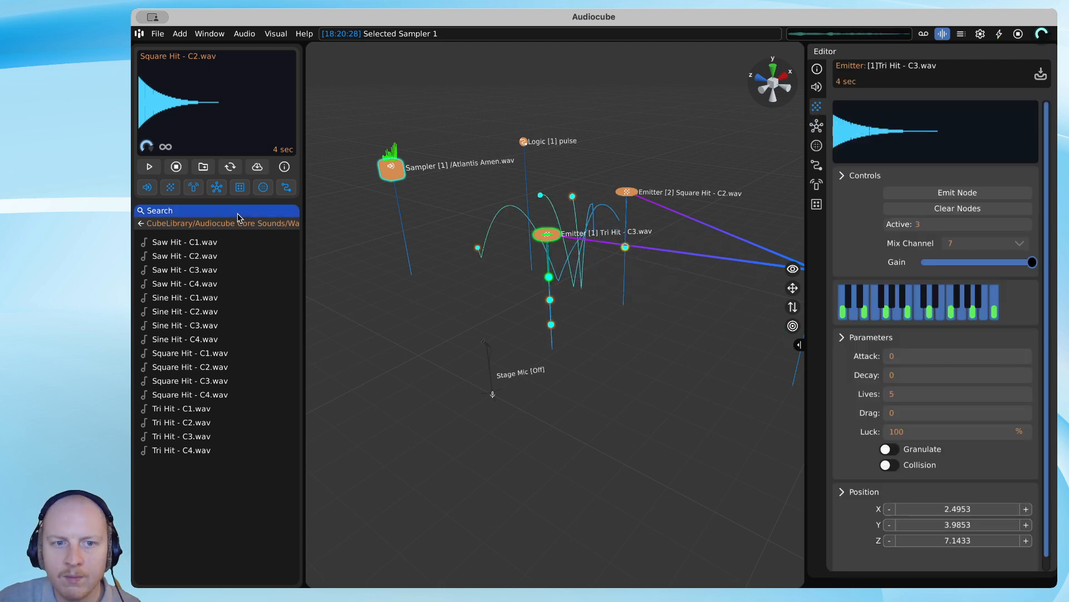
# Create an effect zone near the stage mic and position it around the emitters and ticker.
pyautogui.click(253, 193)
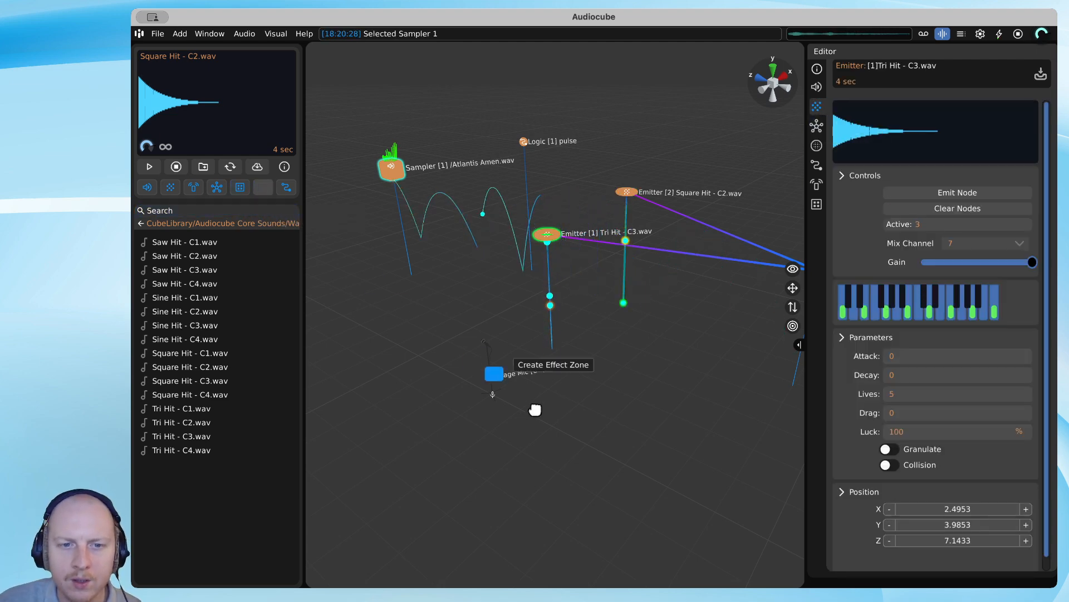
pyautogui.click(576, 443)
pyautogui.scroll(-10, 576, 448)
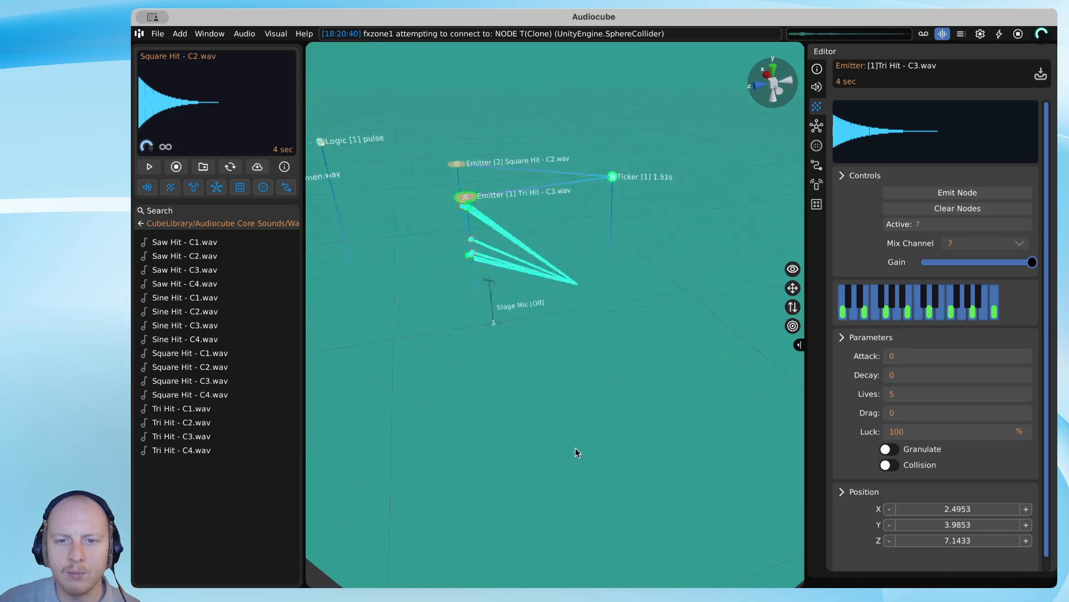
pyautogui.moveTo(576, 447); pyautogui.dragTo(592, 401, button='right')
pyautogui.moveTo(593, 396); pyautogui.dragTo(389, 357)
# View the sampler's properties, and select the effect zone and shift it slightly toward the sampler.
pyautogui.click(357, 373)
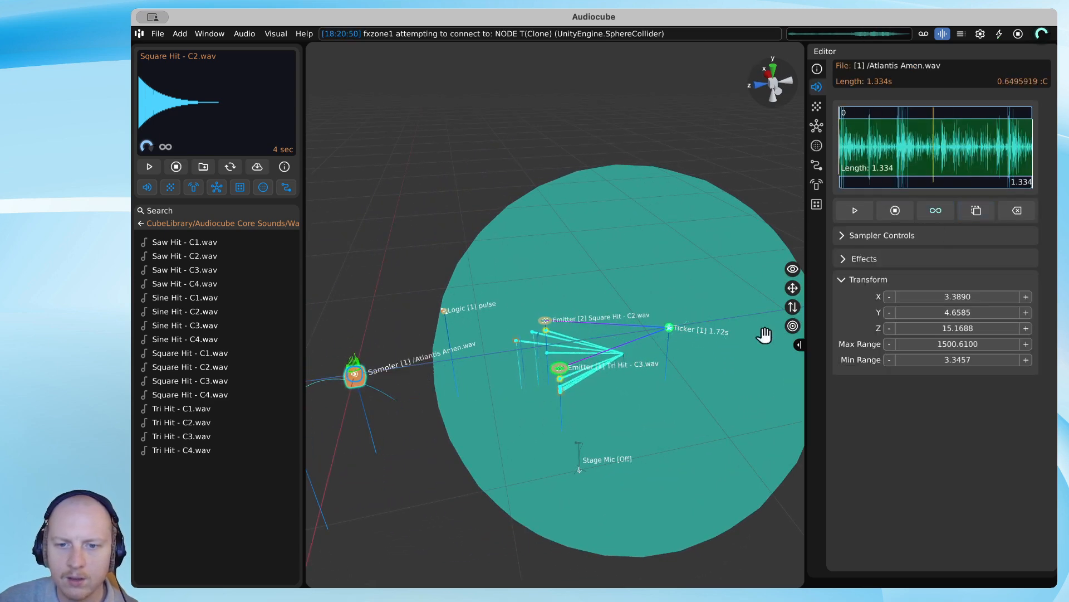
pyautogui.click(697, 267)
pyautogui.moveTo(861, 183); pyautogui.dragTo(695, 197)
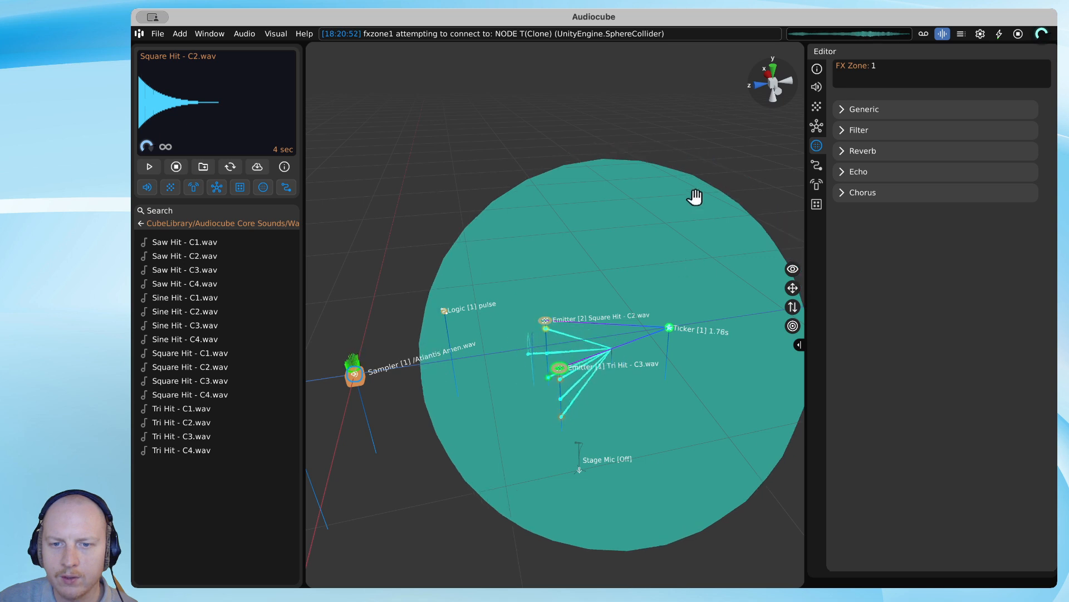
# Expand the effect zone's Generic and Filter settings and lower its low-pass cutoff to 12755 Hz.
pyautogui.click(845, 110)
pyautogui.click(844, 217)
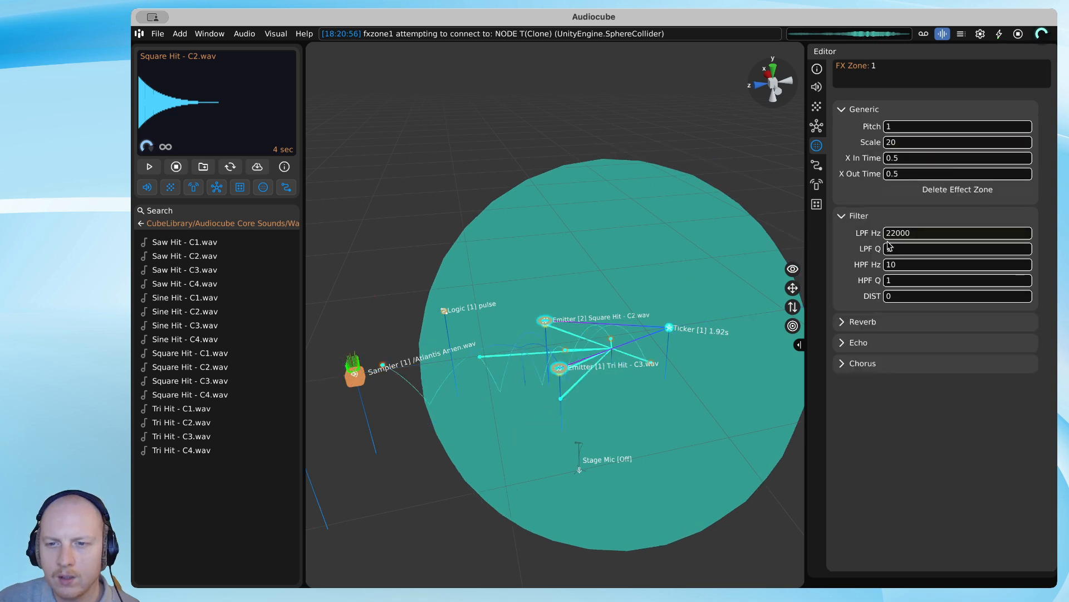
pyautogui.moveTo(876, 237); pyautogui.dragTo(869, 281)
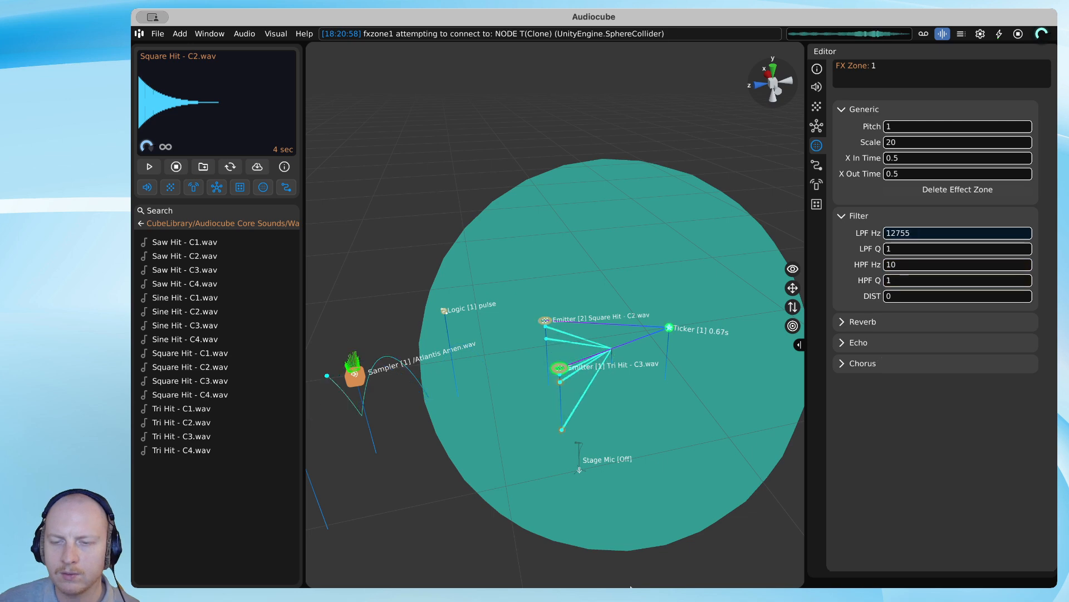
# Set the effect zone's low-pass cutoff to 3000 Hz and its reverb to RM HF -139.9, decay 20 and reverb level 0.
pyautogui.click(918, 234)
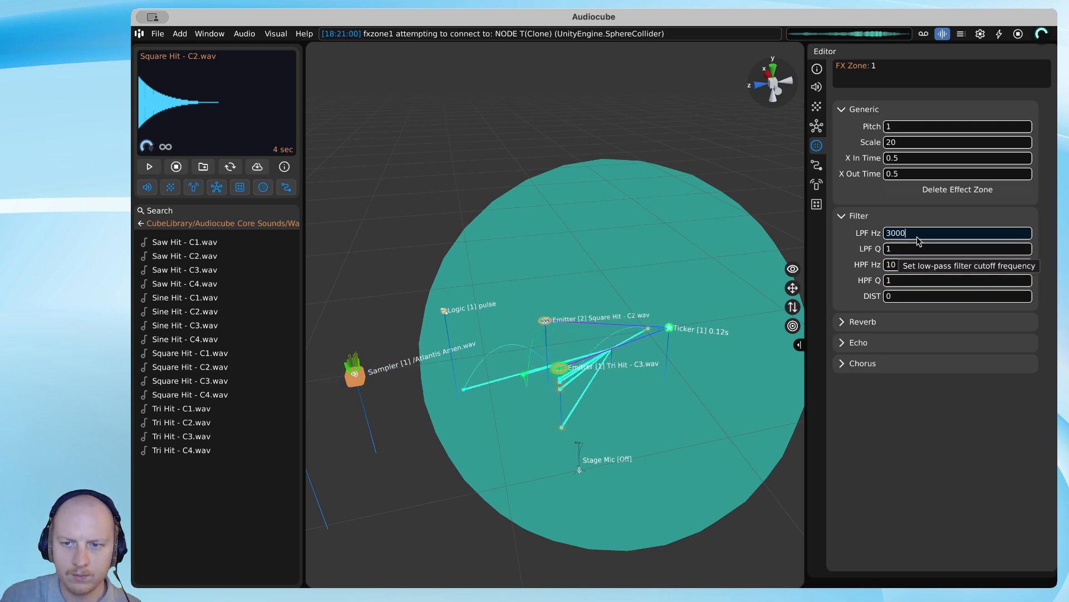
pyautogui.click(906, 322)
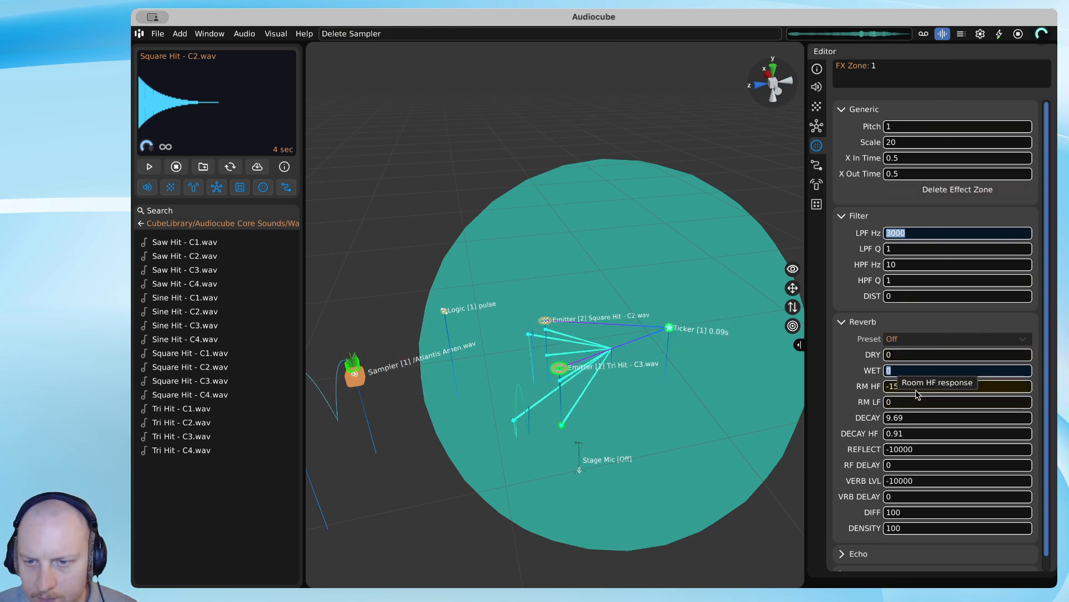
pyautogui.moveTo(916, 390); pyautogui.dragTo(955, 92)
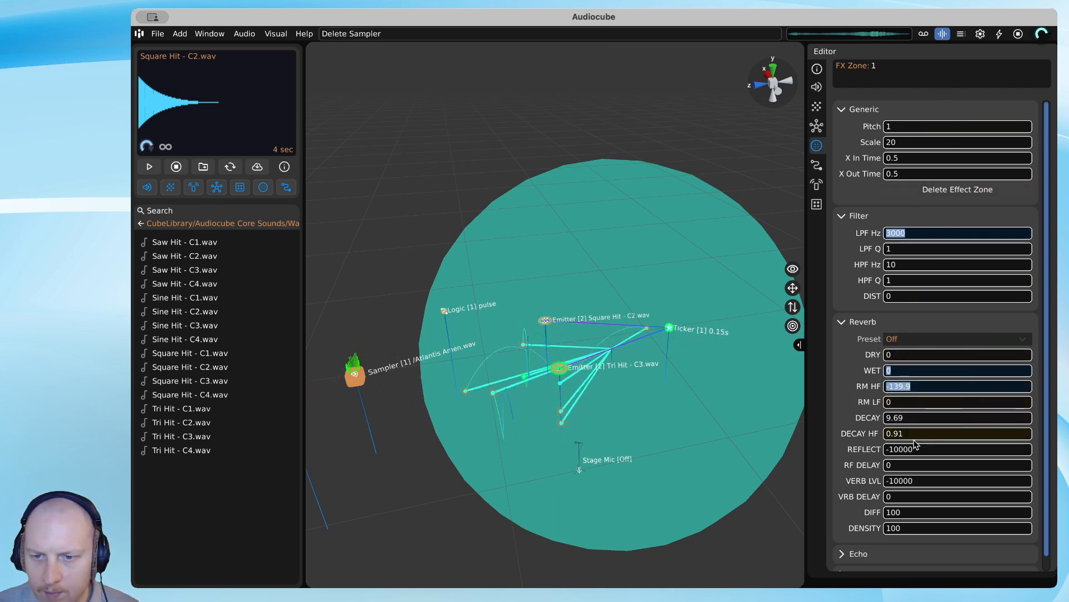
pyautogui.moveTo(914, 418); pyautogui.dragTo(947, 181)
pyautogui.moveTo(911, 482); pyautogui.dragTo(1057, 56)
pyautogui.moveTo(885, 481); pyautogui.dragTo(883, 482)
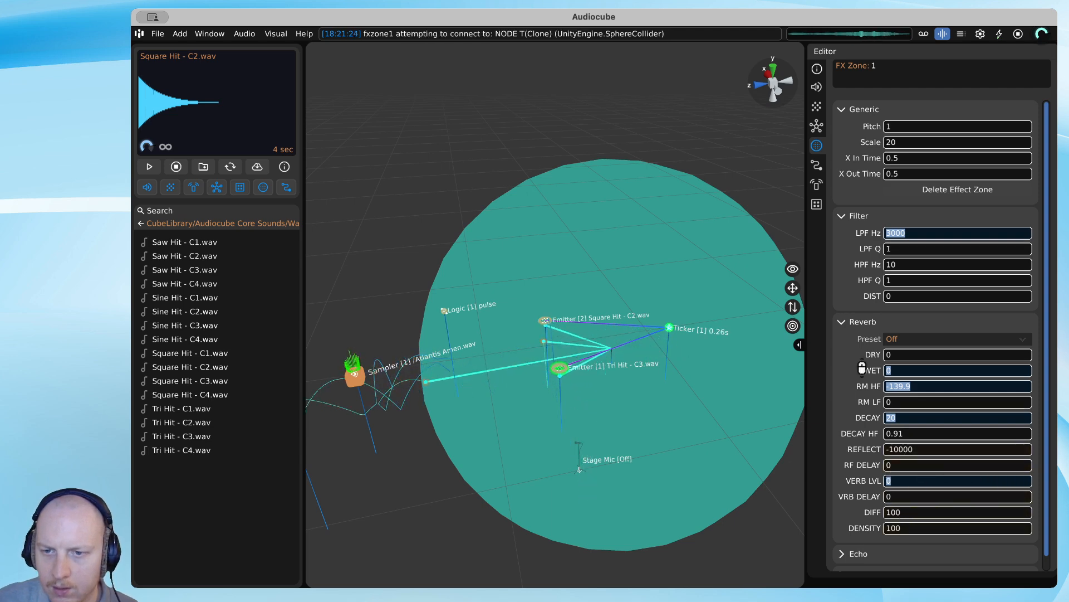
# Switch from the effect zone's Reverb settings to Echo, and move the zone away from the emitters and ticker.
pyautogui.click(844, 323)
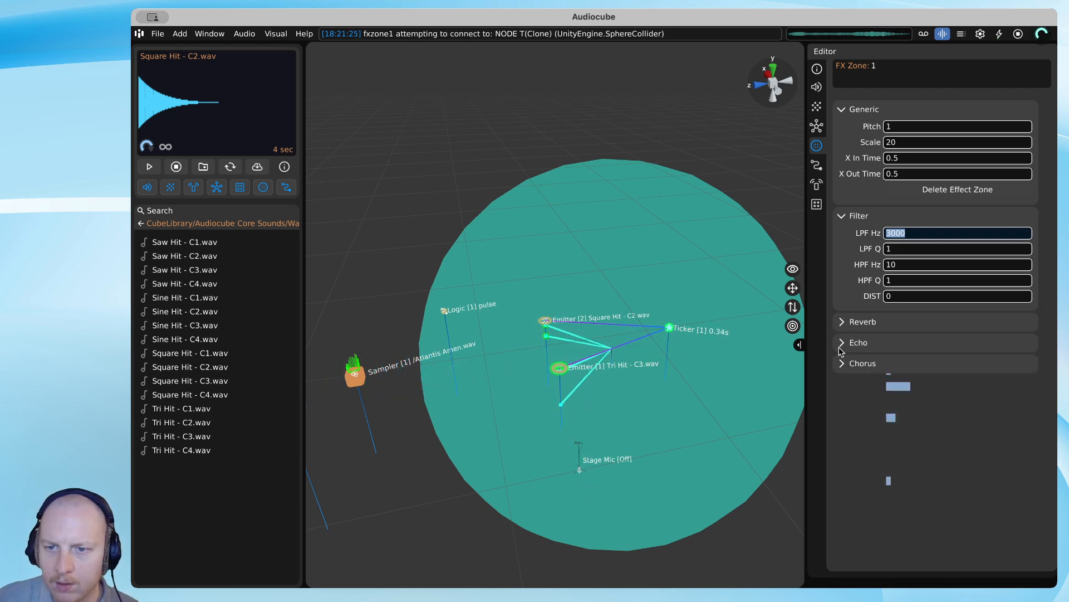
pyautogui.click(842, 344)
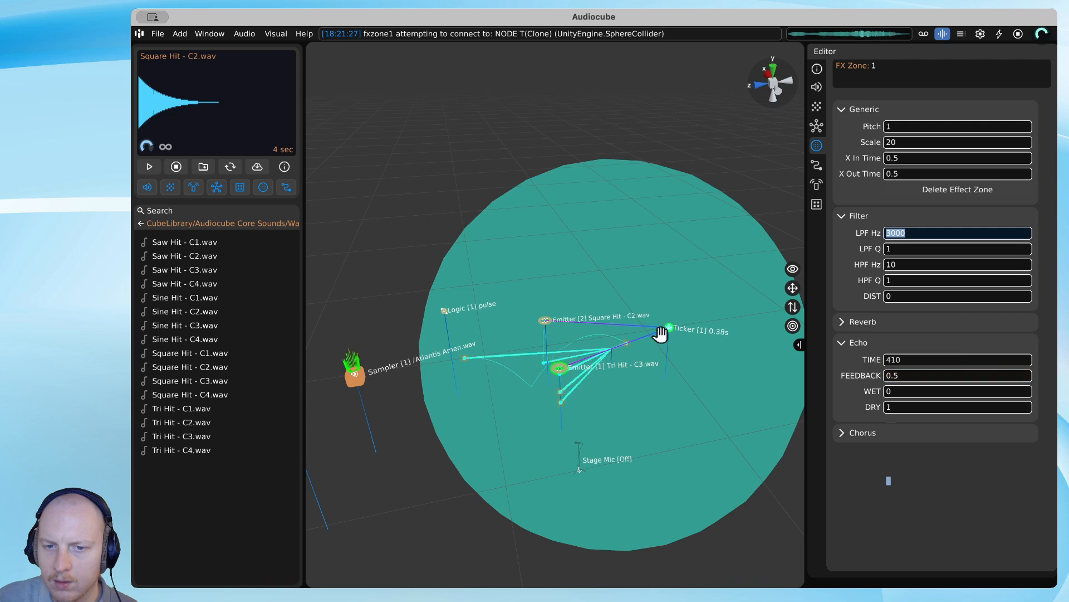
pyautogui.moveTo(605, 270); pyautogui.dragTo(834, 148)
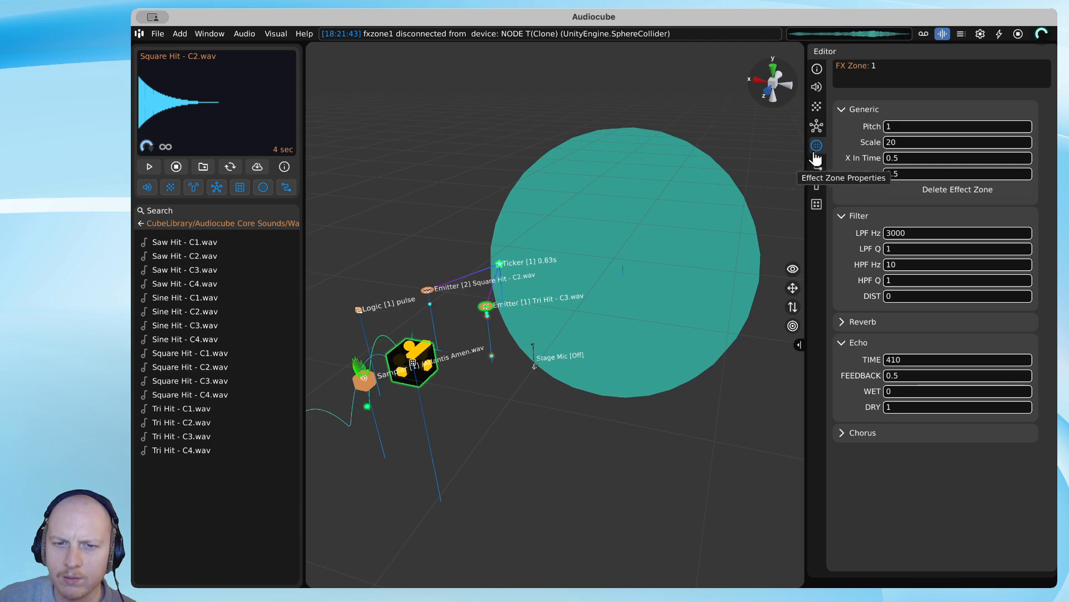
pyautogui.moveTo(645, 211); pyautogui.dragTo(657, 273)
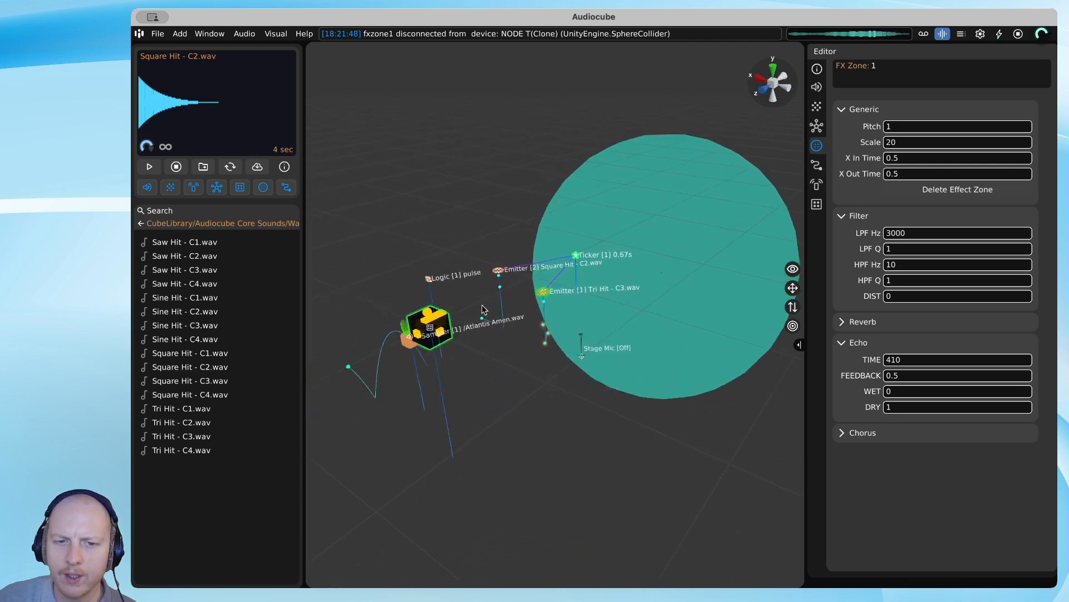
# Stop Sampler 1 and Ticker 1 from playing.
pyautogui.moveTo(400, 341); pyautogui.dragTo(455, 338)
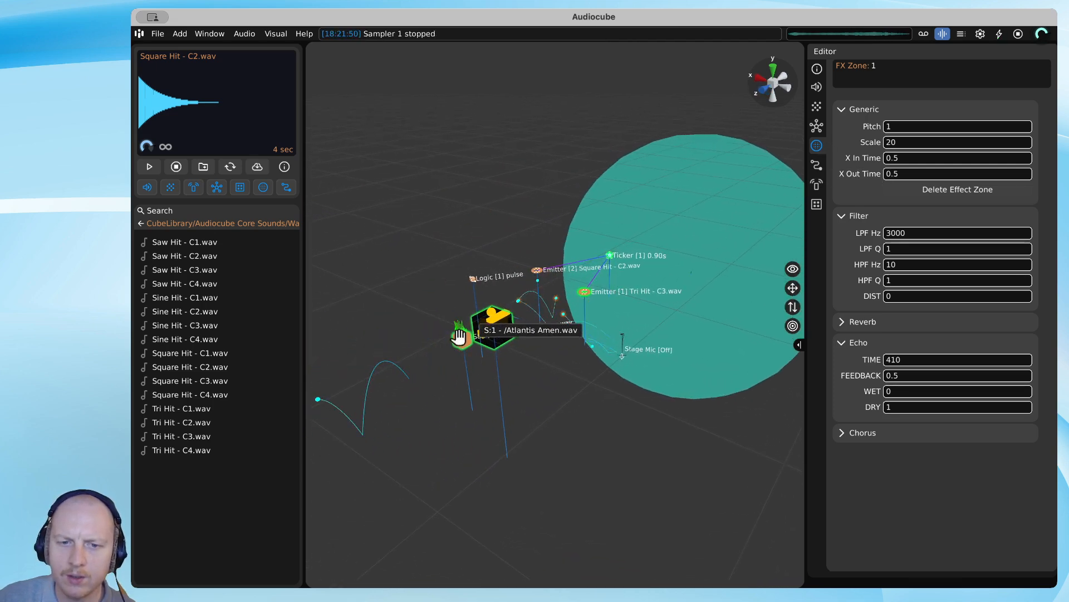
pyautogui.moveTo(730, 291); pyautogui.dragTo(718, 250)
pyautogui.click(499, 278)
pyautogui.rightClick(499, 280)
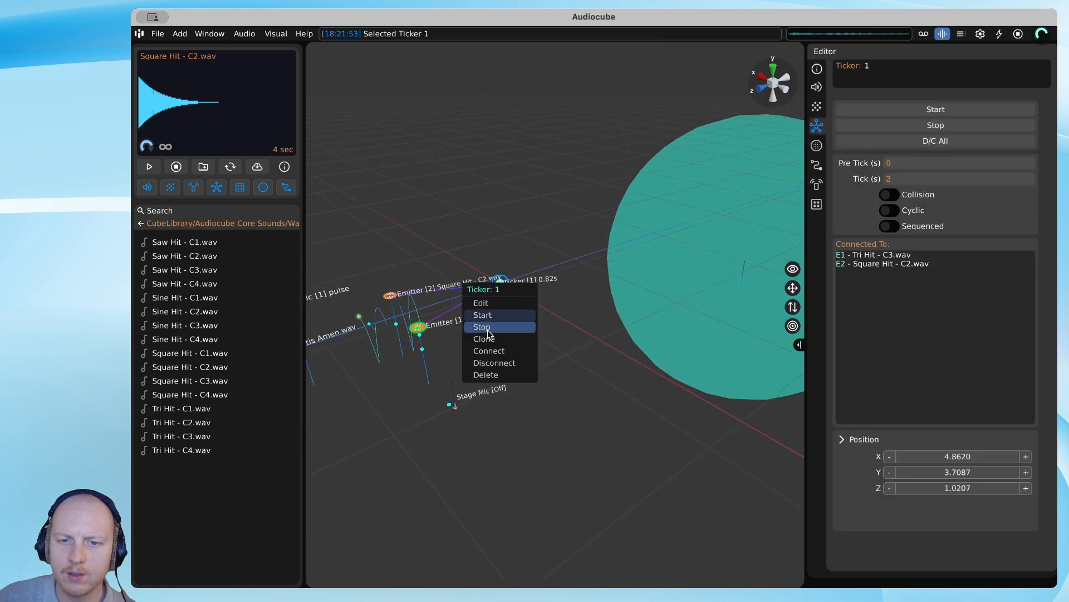
pyautogui.click(487, 330)
pyautogui.moveTo(587, 350); pyautogui.dragTo(586, 350, button='right')
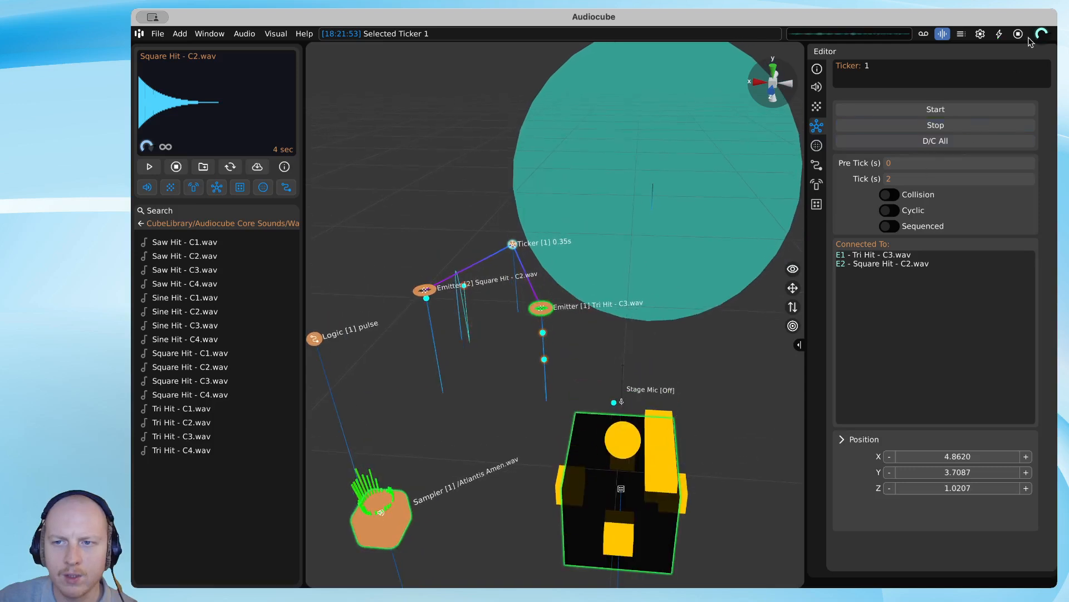
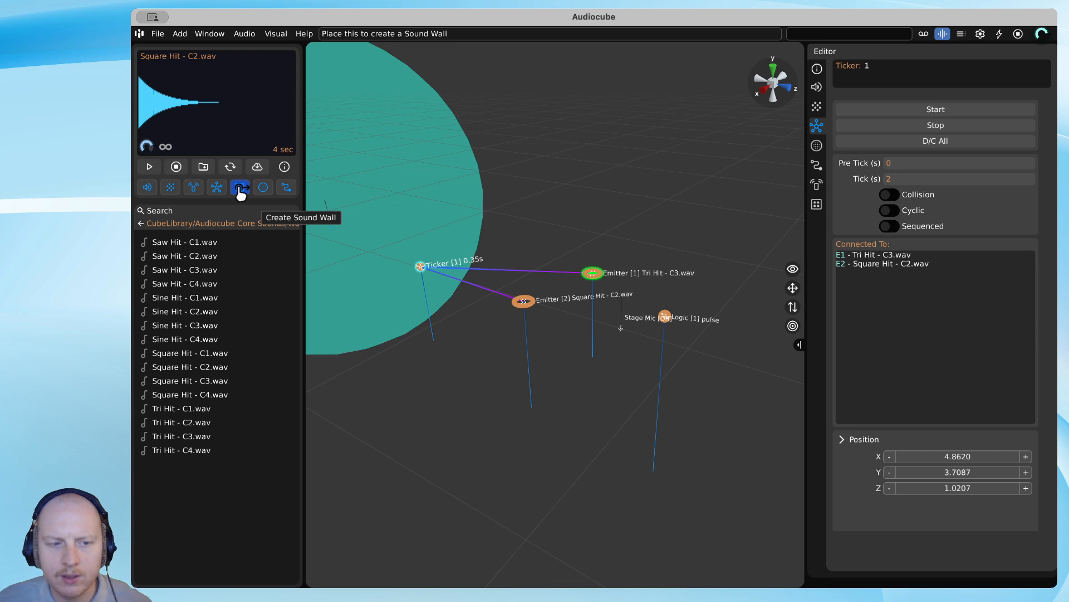
# Create a sound wall in an empty part of the scene, stretch it to about 8.81 in X and make it taller.
pyautogui.moveTo(240, 186); pyautogui.dragTo(665, 362)
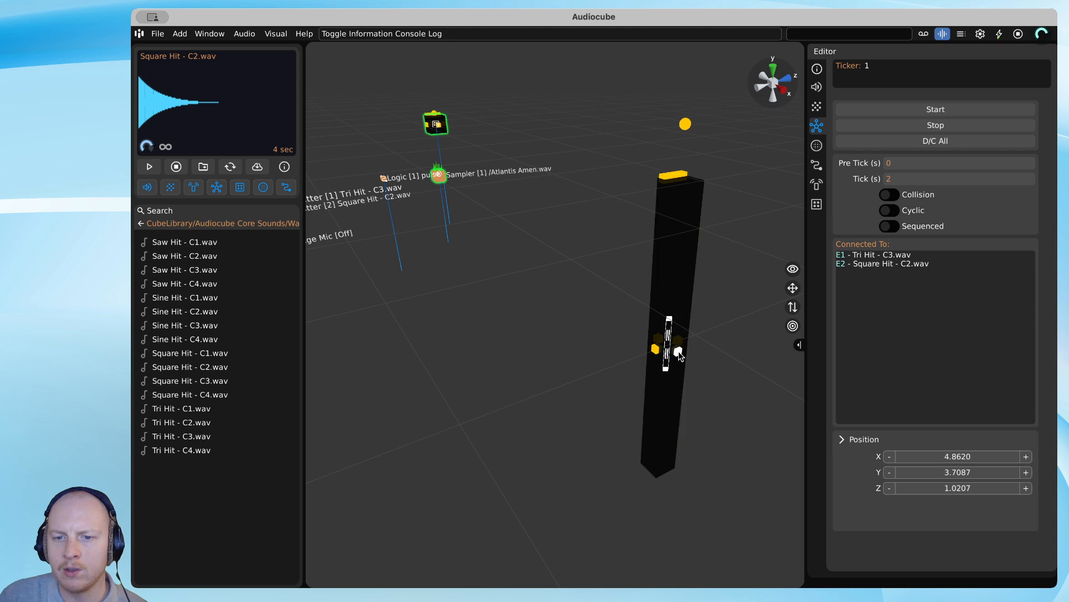
pyautogui.moveTo(678, 354); pyautogui.dragTo(873, 444)
pyautogui.click(736, 310)
pyautogui.moveTo(630, 255); pyautogui.dragTo(684, 290, button='right')
pyautogui.moveTo(483, 287); pyautogui.dragTo(518, 100)
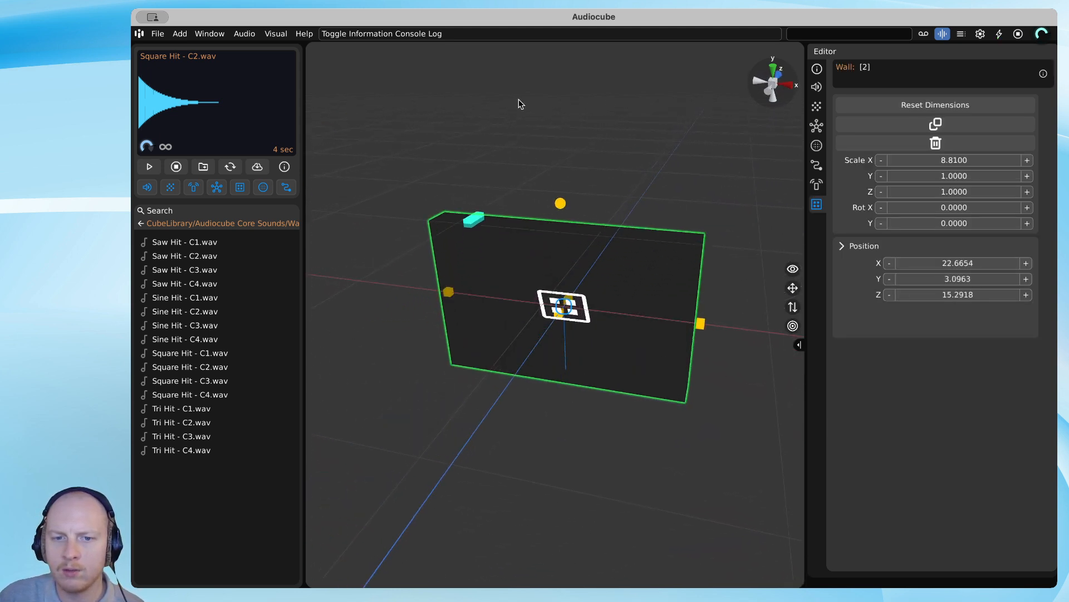
# Set the sound wall's scale to X 8.63, Y 11.13 and Z 2.96, and its X rotation to 0.31.
pyautogui.click(936, 161)
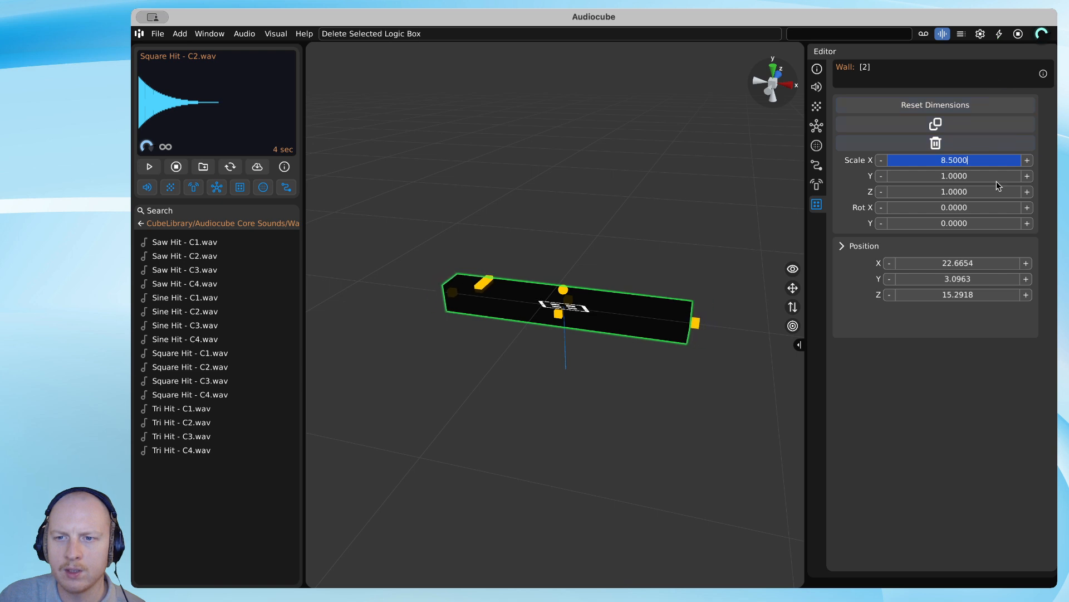
pyautogui.moveTo(988, 154); pyautogui.dragTo(967, 51)
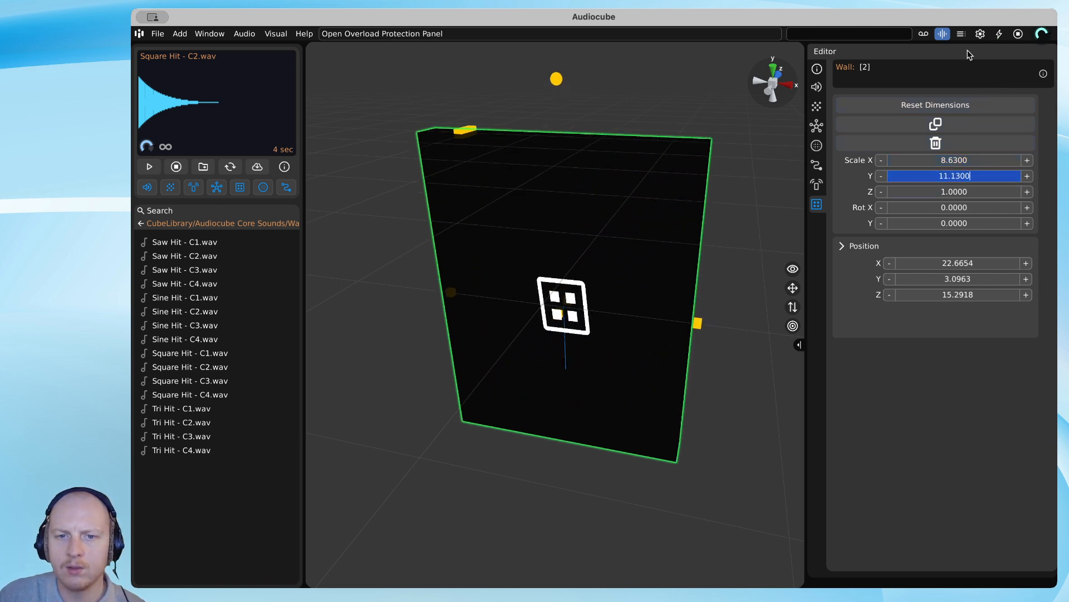
pyautogui.moveTo(951, 192); pyautogui.dragTo(958, 216)
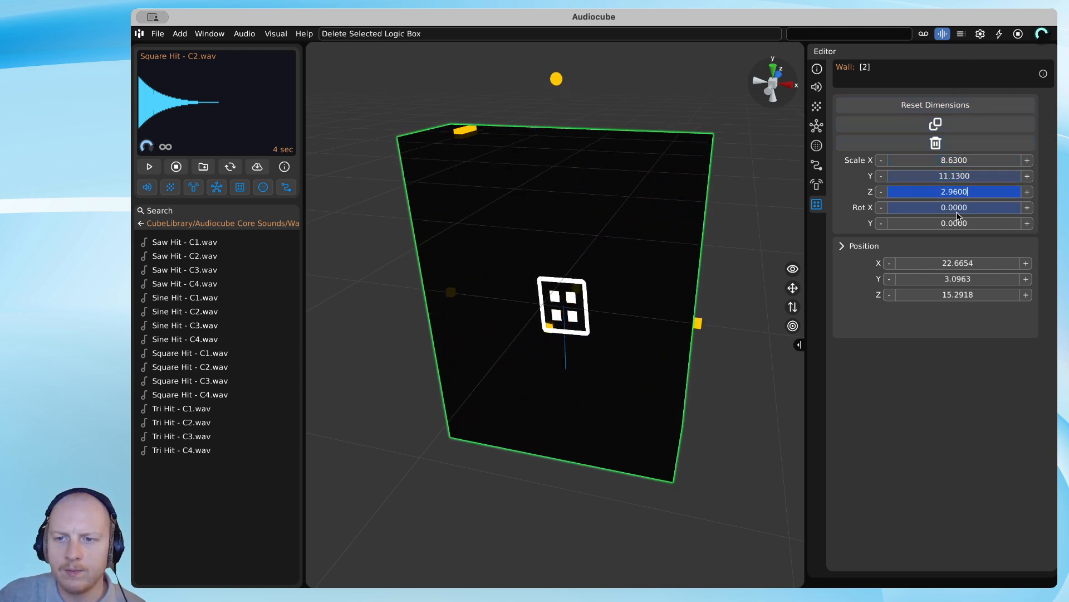
pyautogui.moveTo(962, 176); pyautogui.dragTo(962, 172)
pyautogui.moveTo(778, 271); pyautogui.dragTo(503, 205, button='right')
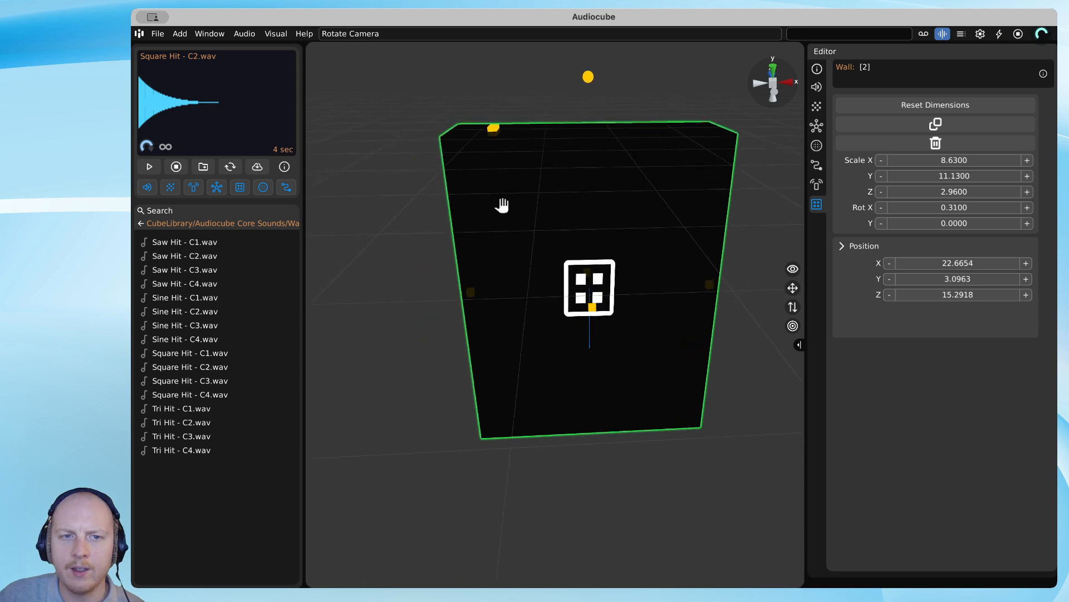
# Return to the CubeLibrary folder, place Atlantis Amen.wav as a new sampler in front of the sound wall, and play it looped.
pyautogui.click(163, 223)
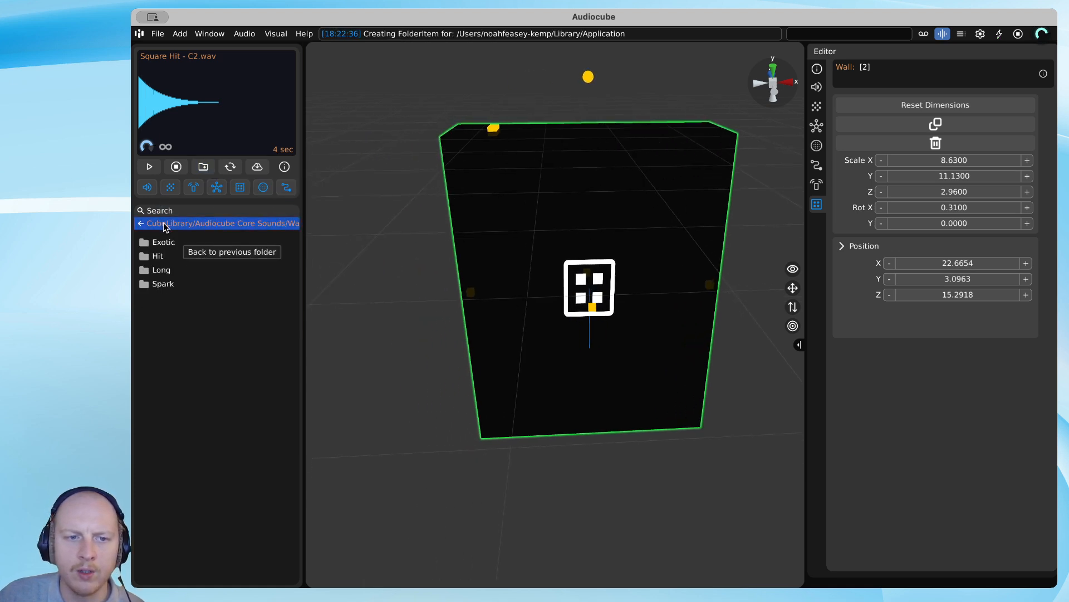
pyautogui.click(162, 222)
pyautogui.click(169, 224)
pyautogui.click(190, 340)
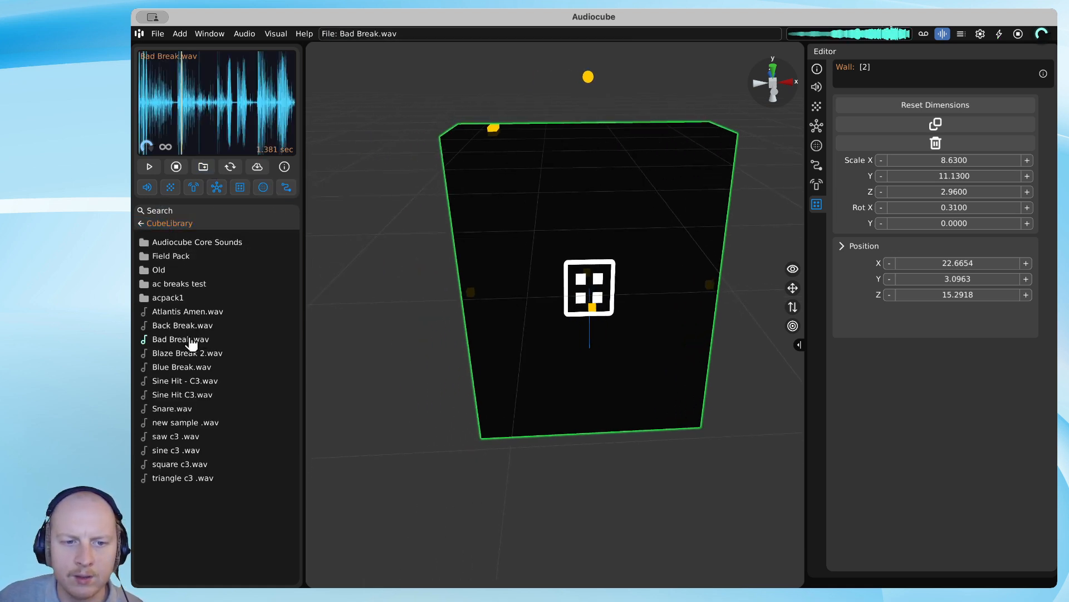
pyautogui.moveTo(181, 312); pyautogui.dragTo(587, 396)
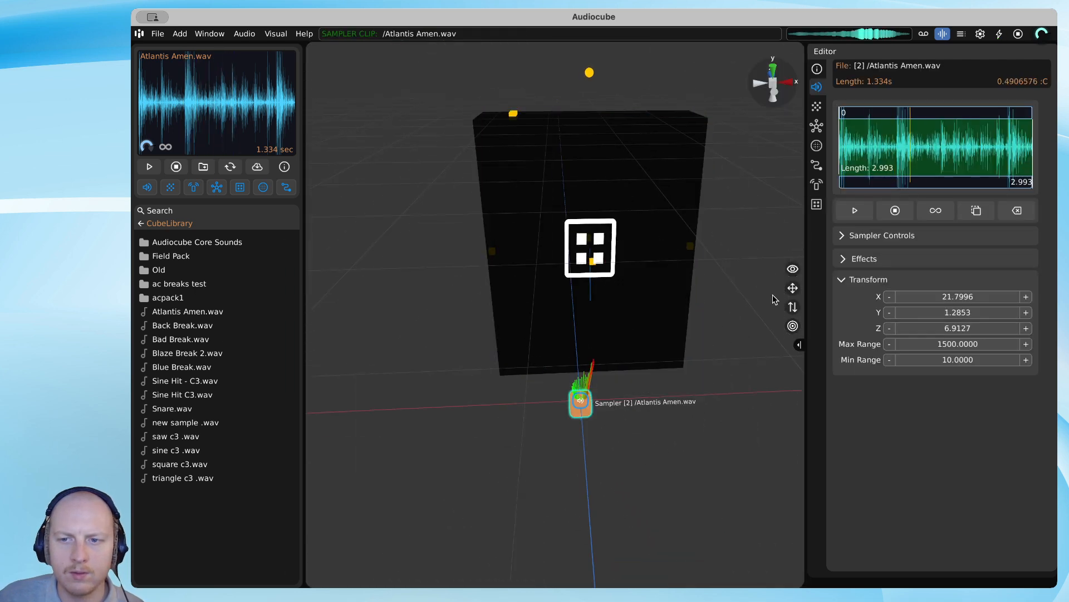
pyautogui.click(856, 216)
pyautogui.moveTo(562, 241); pyautogui.dragTo(566, 251, button='right')
# Enable Binauralize, Occlusion and Reflections in the spatial acoustics settings and raise the reflection level slightly.
pyautogui.click(245, 34)
pyautogui.moveTo(269, 89)
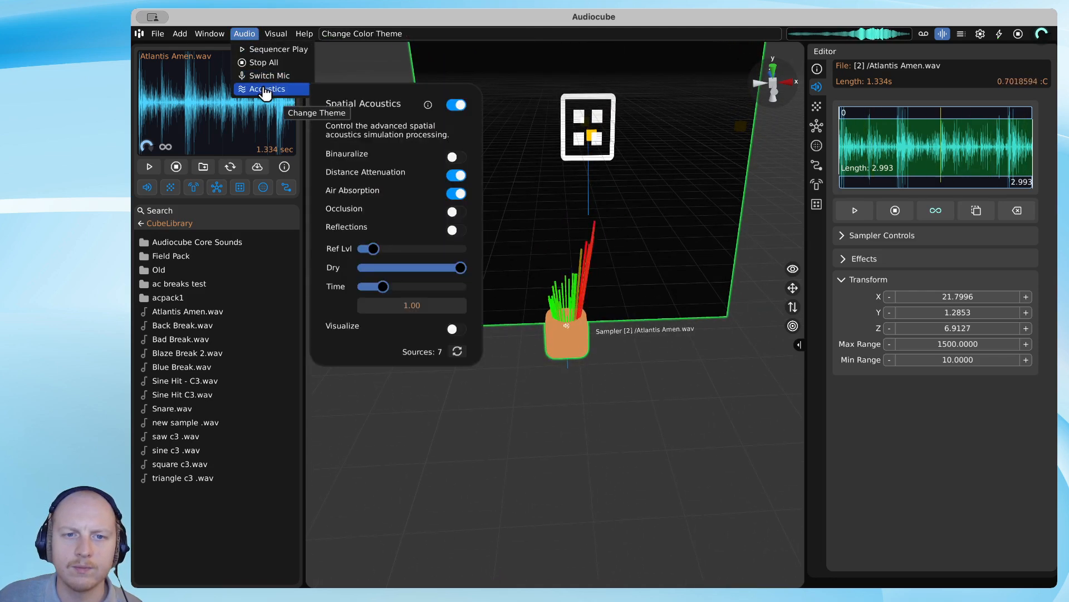
pyautogui.click(456, 105)
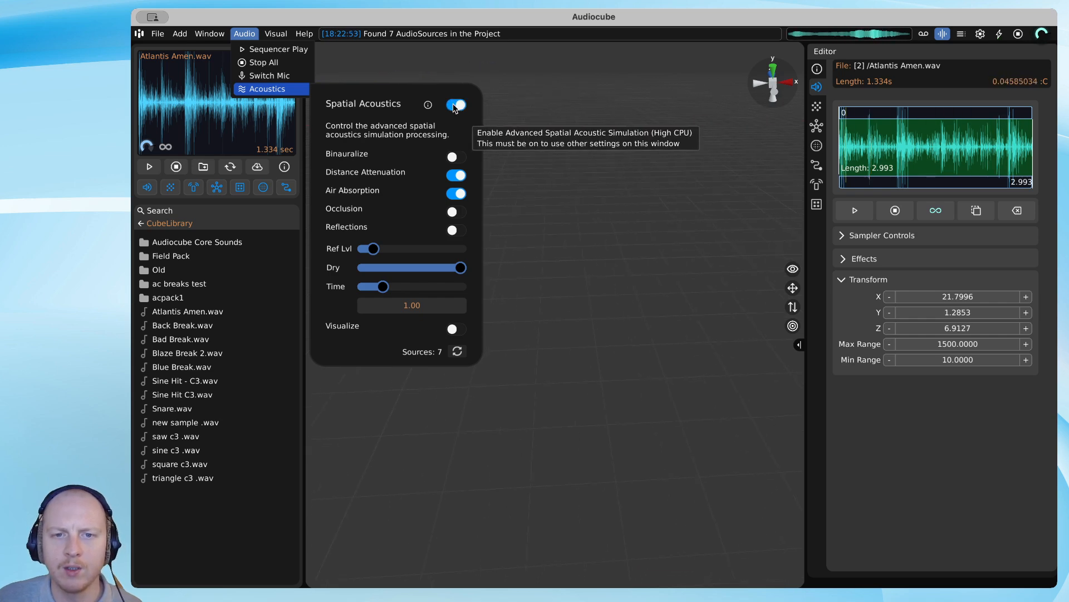
pyautogui.click(456, 107)
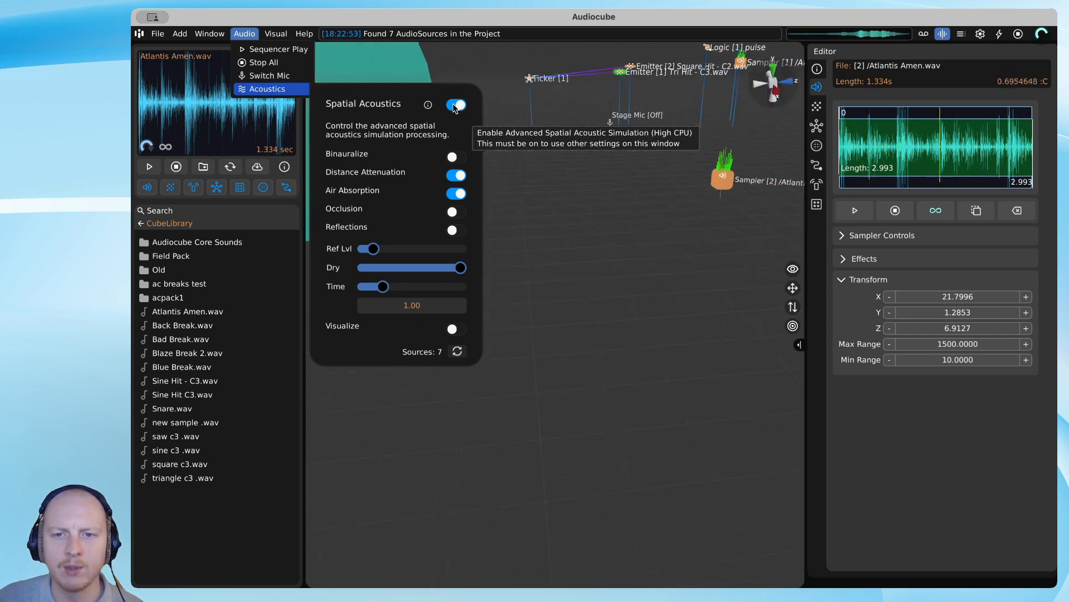
pyautogui.click(453, 106)
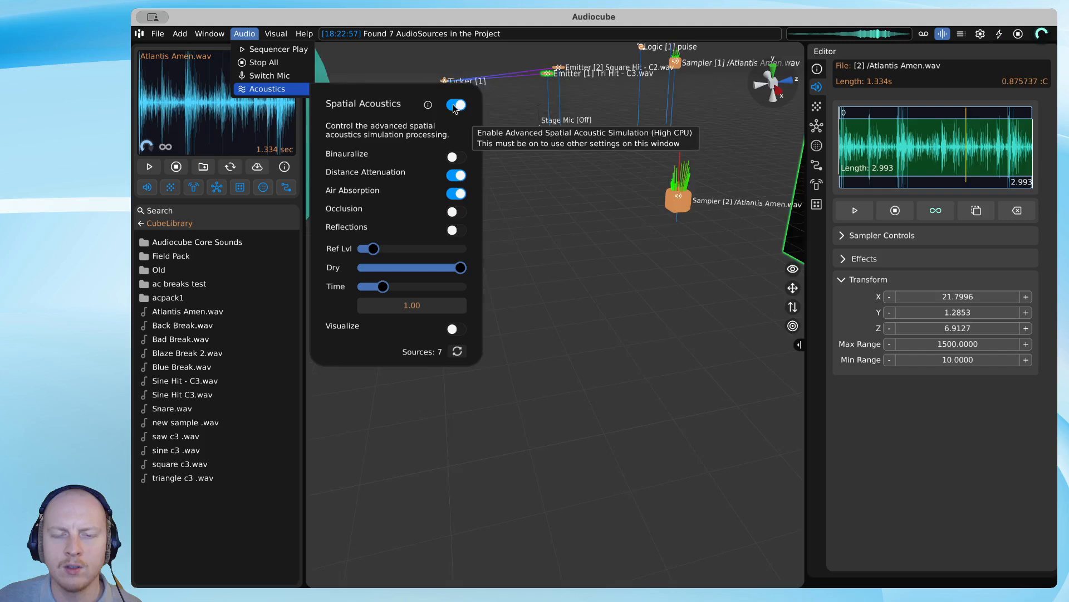
pyautogui.click(457, 157)
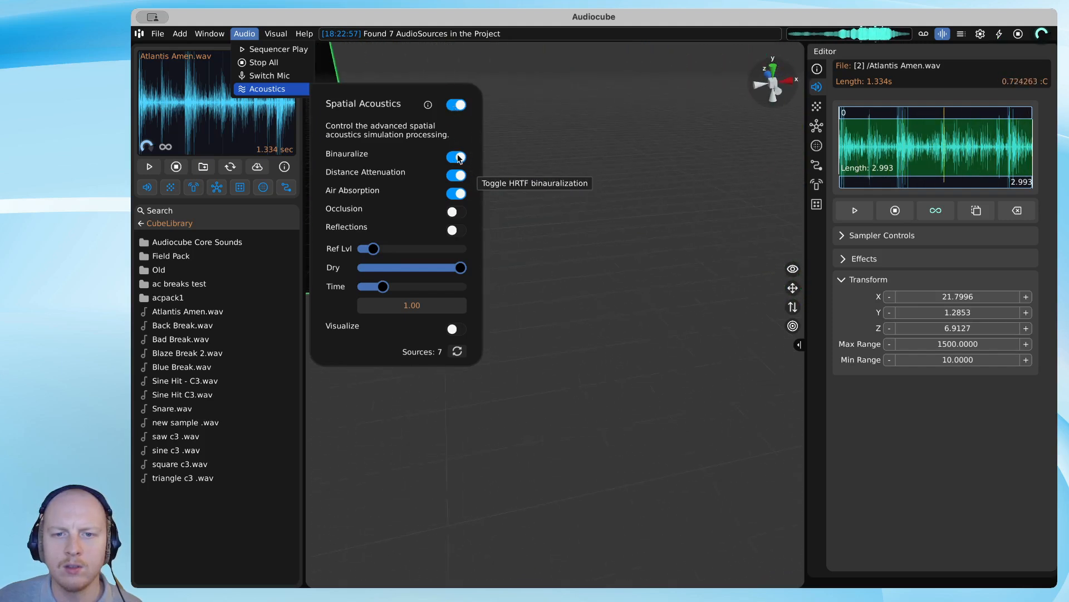
pyautogui.click(457, 212)
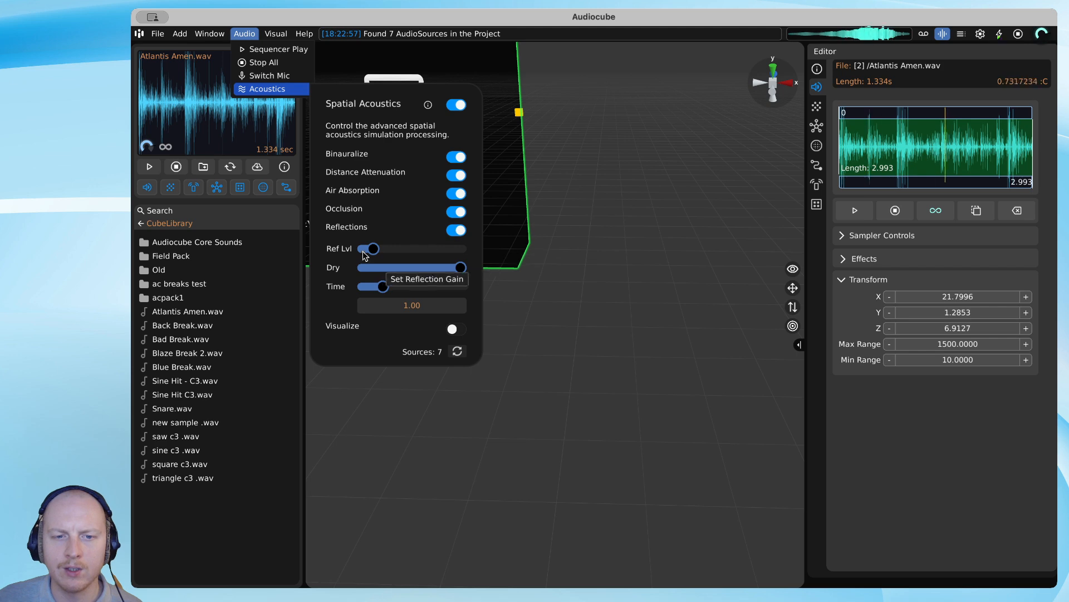
pyautogui.click(493, 303)
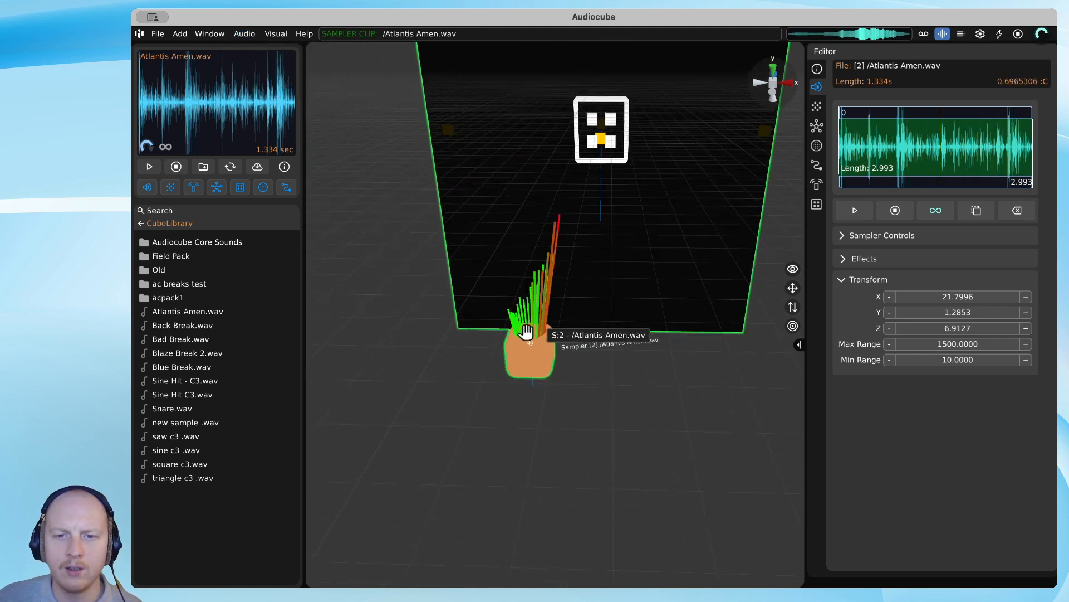
# Move Sampler 2 closer to the sound wall, to about X 21.59, Y 1.65, Z 13.72.
pyautogui.press('w')
pyautogui.moveTo(526, 333); pyautogui.dragTo(527, 312)
pyautogui.press('e')
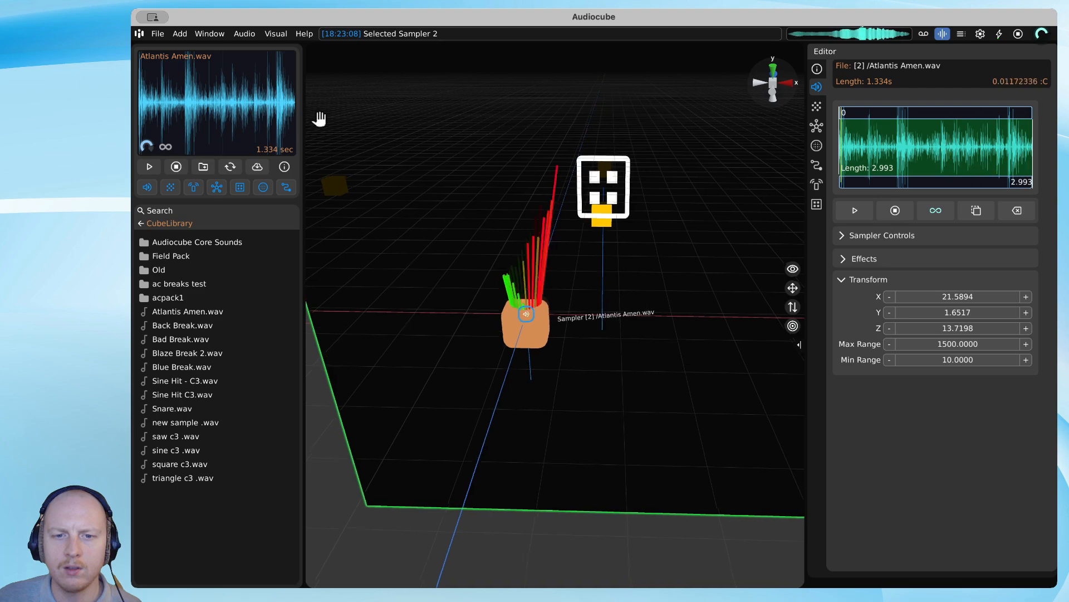
# Select the sound wall and shift it away from Sampler 2 to about X 21.83, Y 2.93, Z 17.13.
pyautogui.press('d')
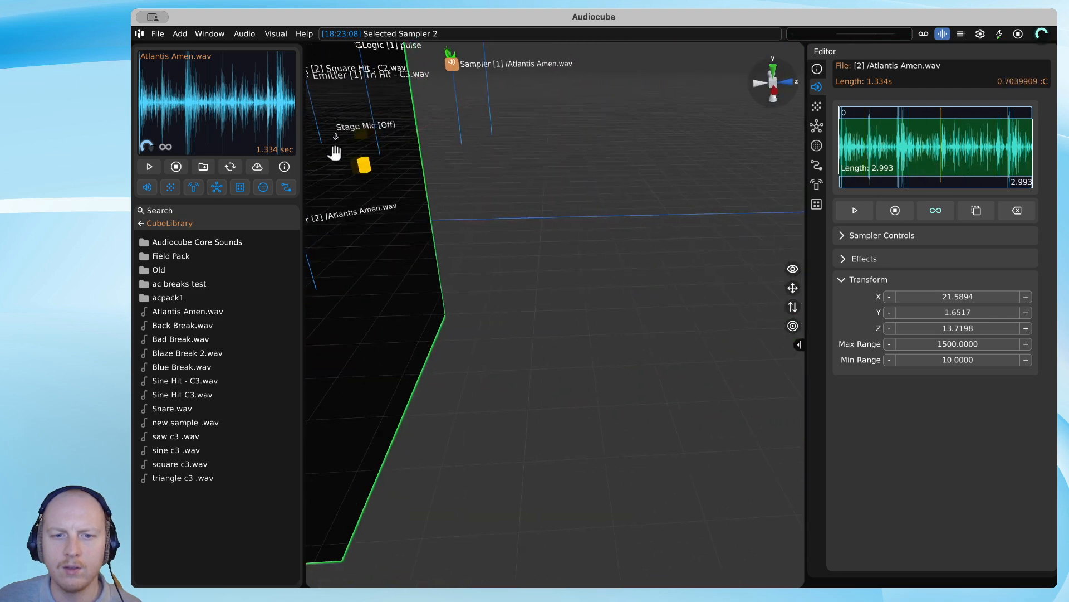
pyautogui.moveTo(335, 152); pyautogui.dragTo(561, 283, button='right')
pyautogui.press('s')
pyautogui.click(393, 227)
pyautogui.press('a')
pyautogui.press('a')
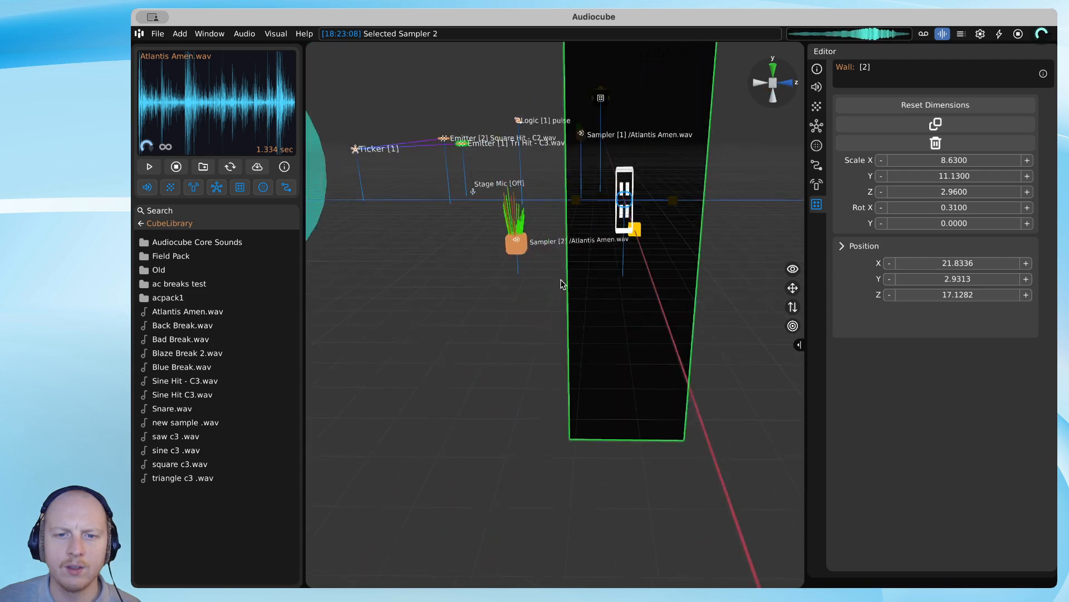
# Turn on Visualize for the spatial acoustics and inspect the sound rays around Sampler 2 and the wall.
pyautogui.click(276, 34)
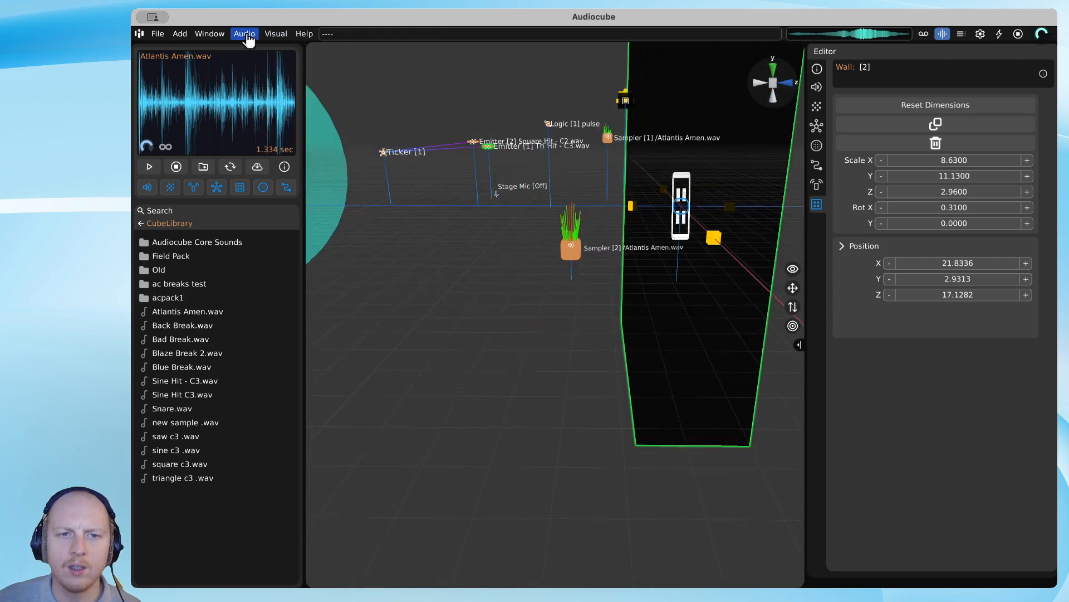
pyautogui.click(244, 35)
pyautogui.moveTo(271, 91)
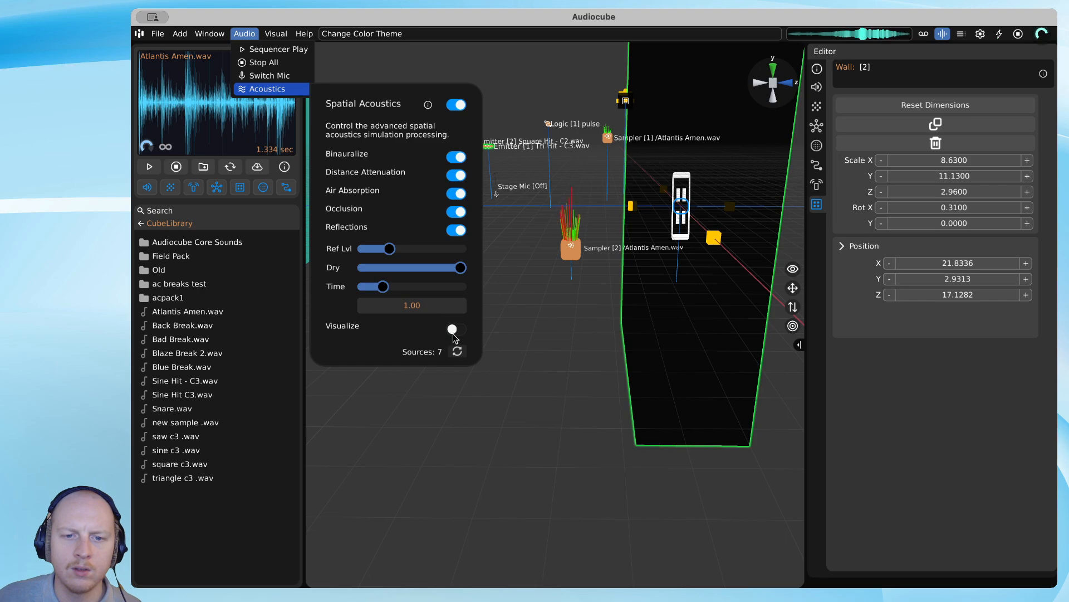
pyautogui.click(454, 333)
pyautogui.moveTo(544, 355); pyautogui.dragTo(504, 301)
pyautogui.scroll(3, 534, 292)
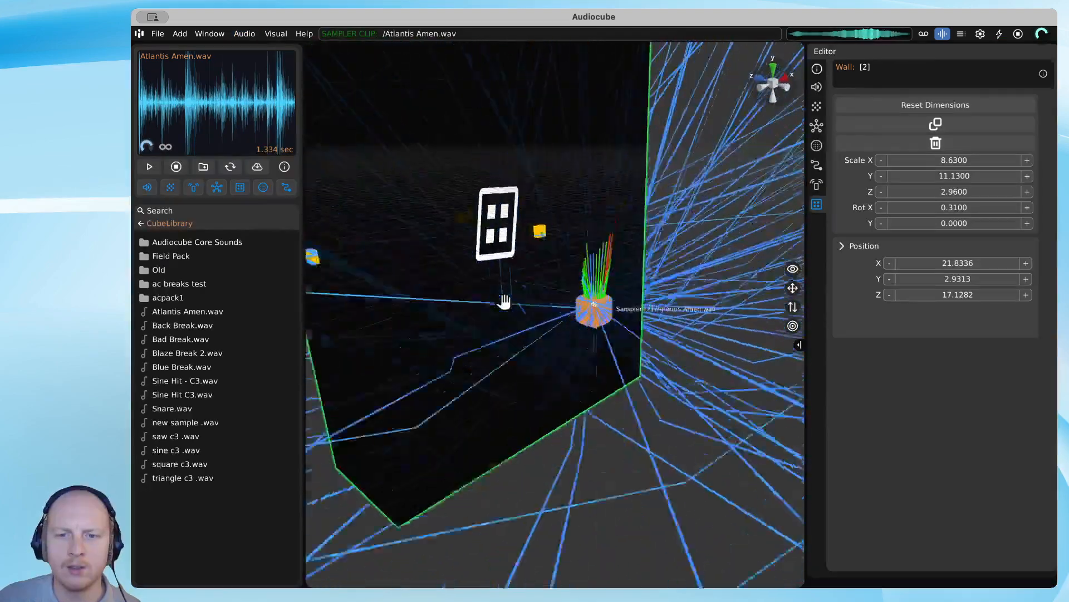
pyautogui.press('q')
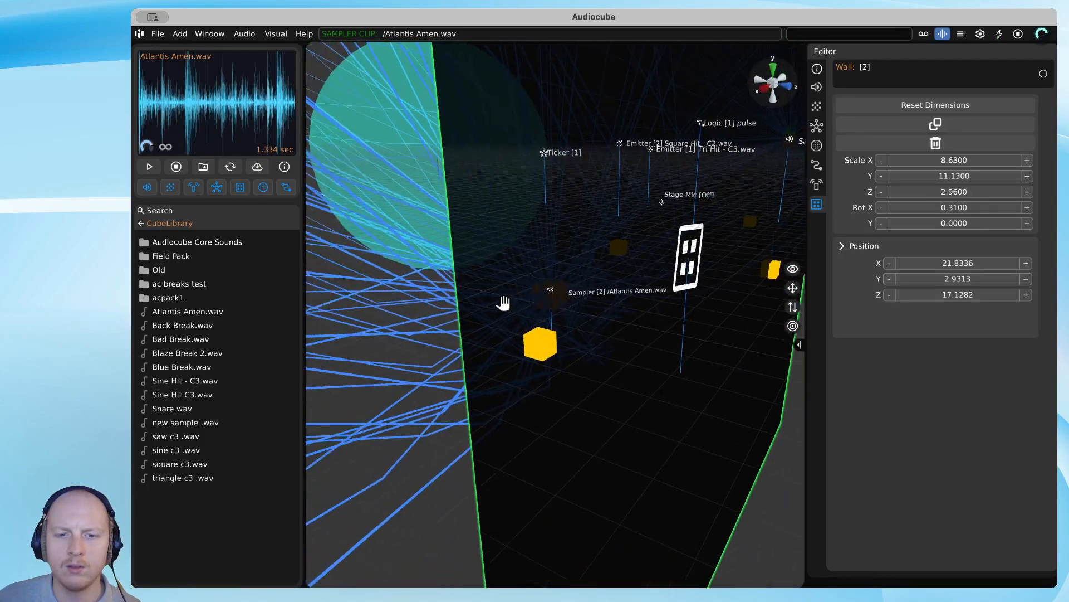
# Clone the sound wall, place the copy at about X 24.08, Y 6.31, Z 10.61, and nudge the original wall slightly.
pyautogui.rightClick(599, 201)
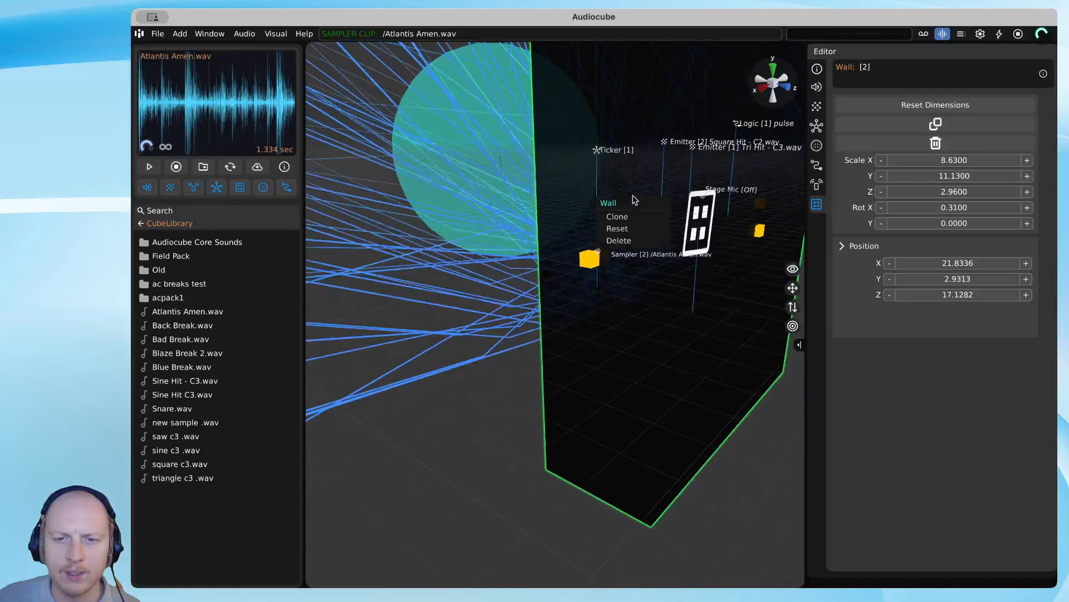
pyautogui.click(617, 217)
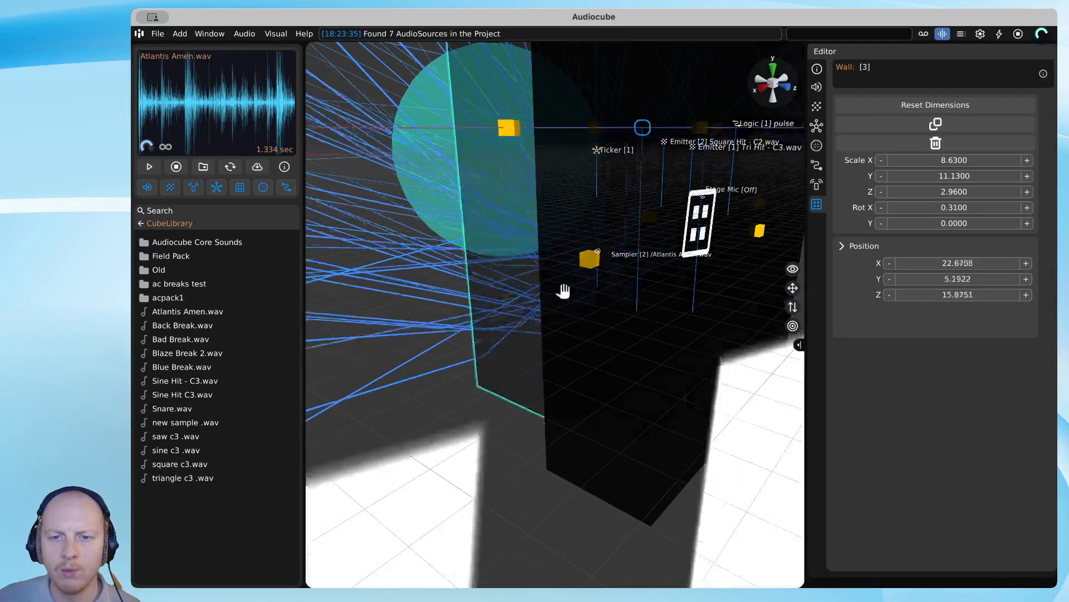
pyautogui.moveTo(393, 245); pyautogui.dragTo(389, 246)
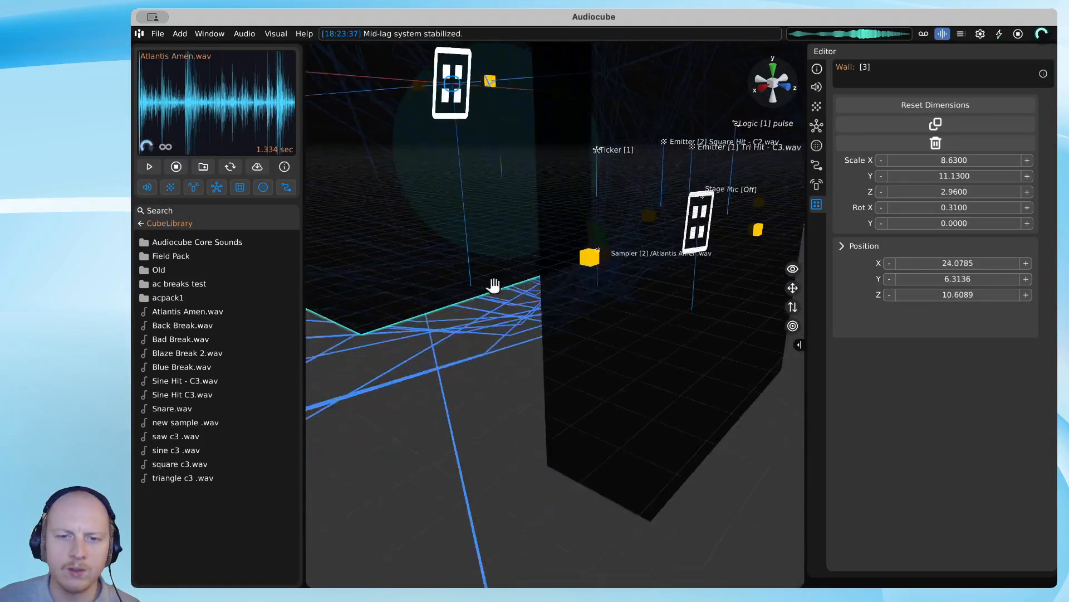
pyautogui.click(594, 297)
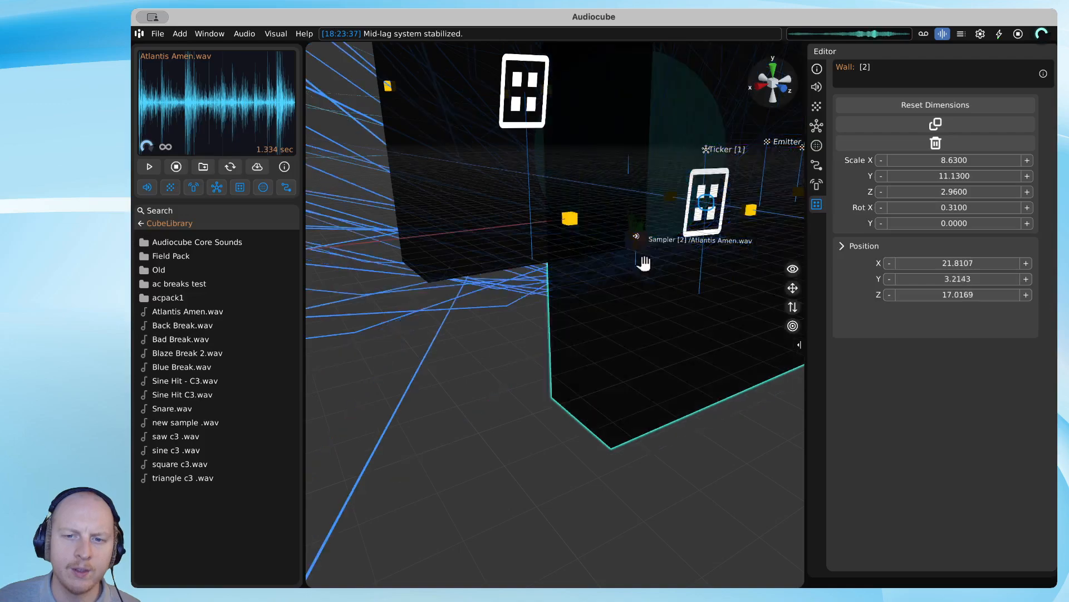
pyautogui.press('a')
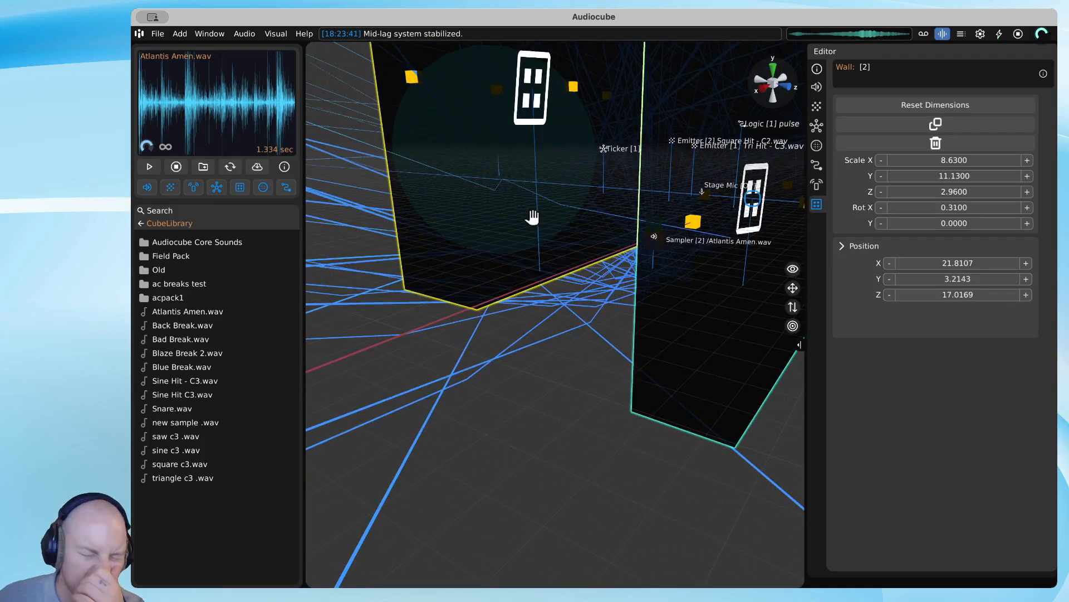
# Move the cloned wall to about X 18.94, Y 6.65, Z 12.09.
pyautogui.moveTo(544, 198); pyautogui.dragTo(657, 185)
pyautogui.press('q')
pyautogui.press('d')
pyautogui.press('s')
pyautogui.press('q')
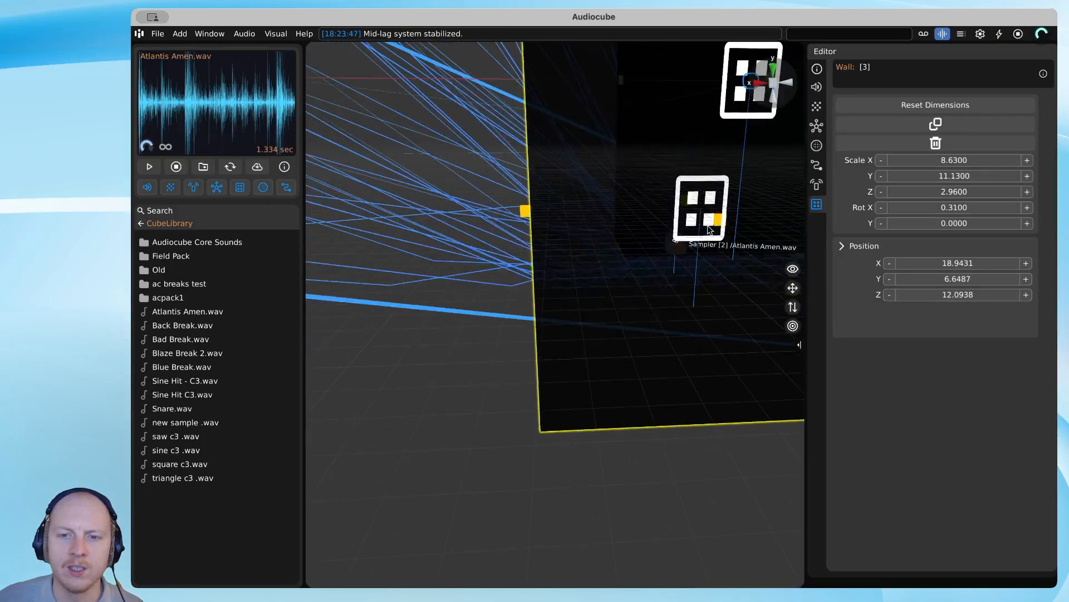
pyautogui.press('e')
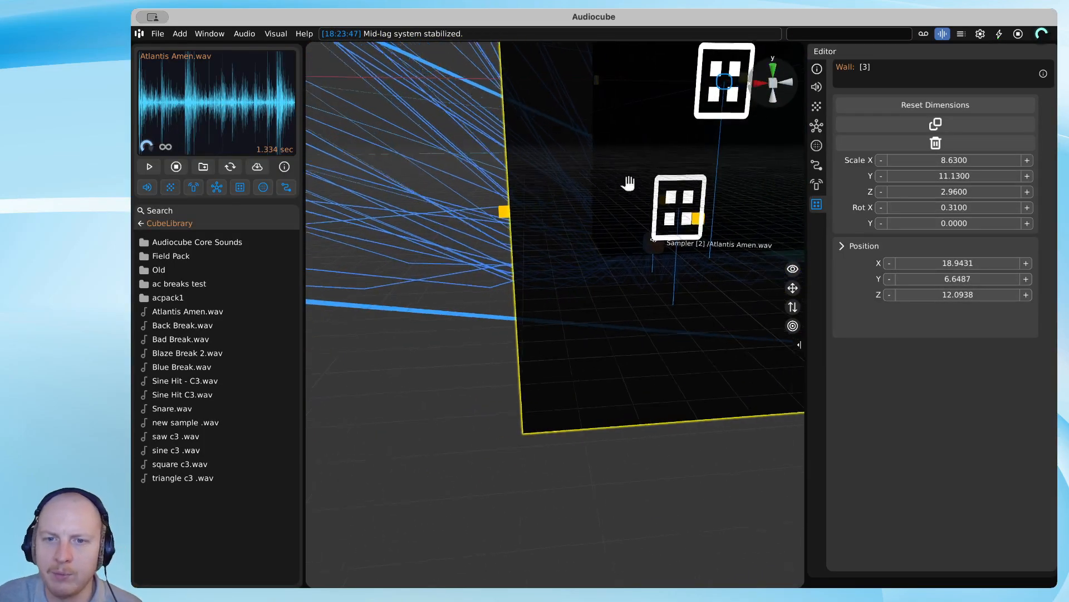
# Reposition the cloned wall on the opposite side of Sampler 2 from the original, at about X 22.70, Y 6.49, Z 6.33.
pyautogui.press('a')
pyautogui.moveTo(584, 190); pyautogui.dragTo(396, 166)
pyautogui.press('s')
pyautogui.press('a')
pyautogui.press('w')
pyautogui.press('e')
pyautogui.press('e')
pyautogui.press('w')
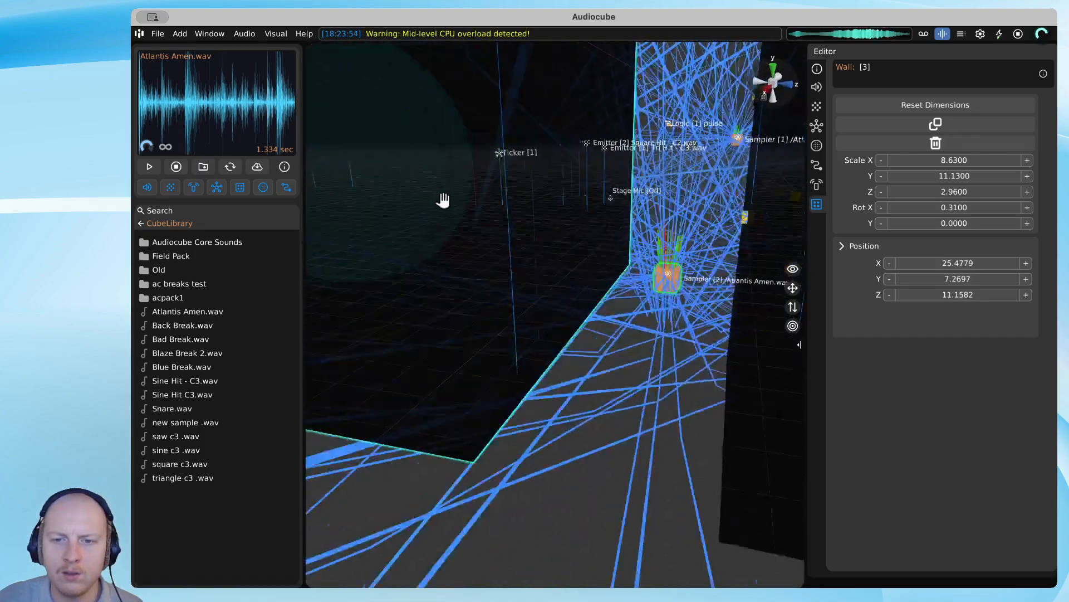
pyautogui.press('a')
pyautogui.press('d')
pyautogui.press('s')
pyautogui.moveTo(477, 218); pyautogui.dragTo(384, 160)
pyautogui.press('a')
pyautogui.press('s')
# Turn off Visualize in the spatial acoustics settings.
pyautogui.click(282, 36)
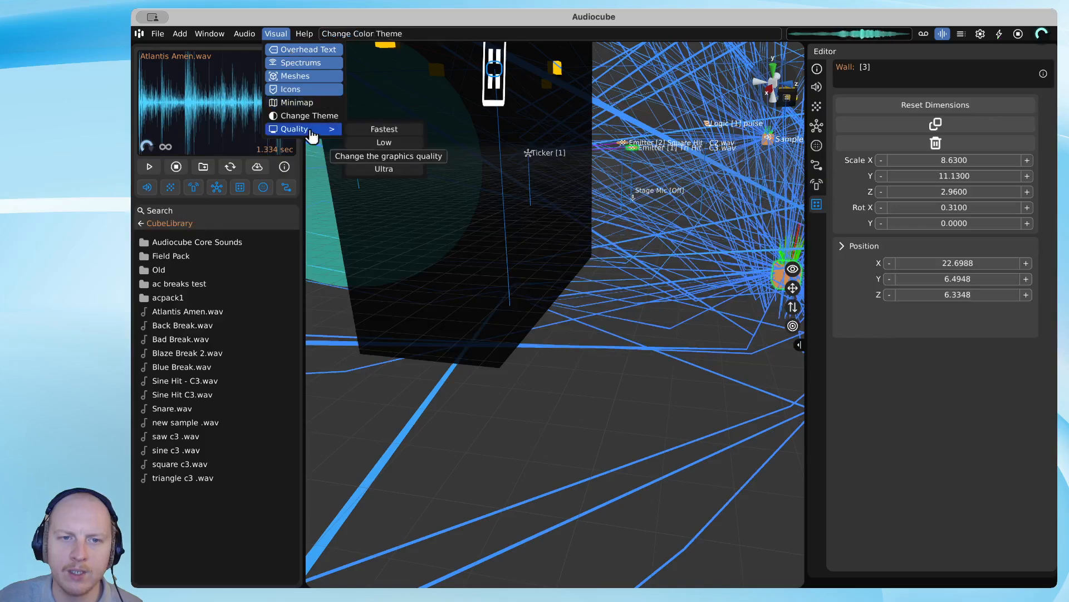
pyautogui.click(243, 34)
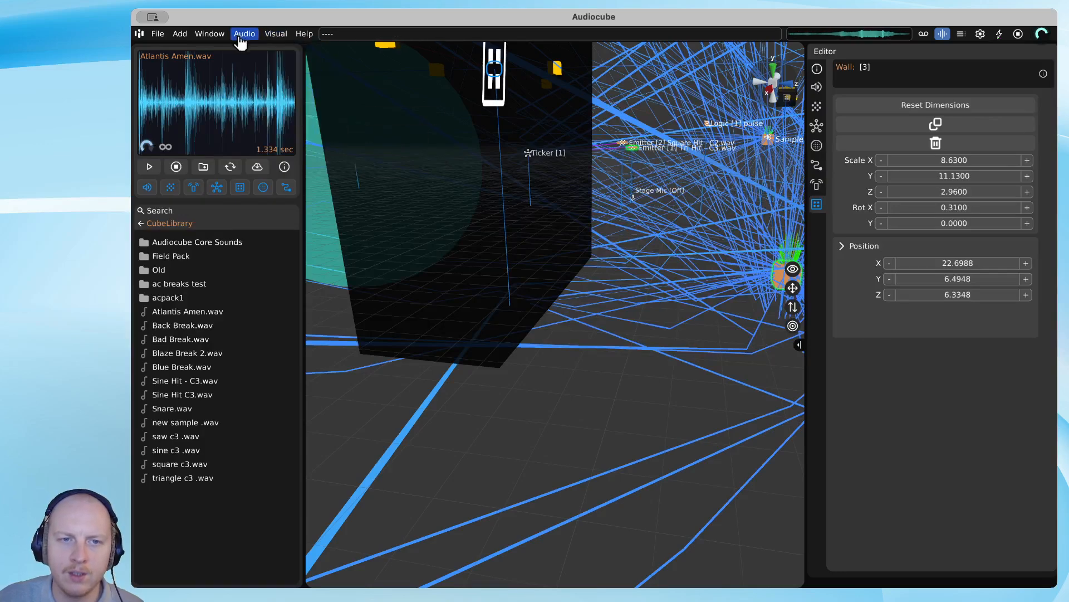
pyautogui.click(243, 34)
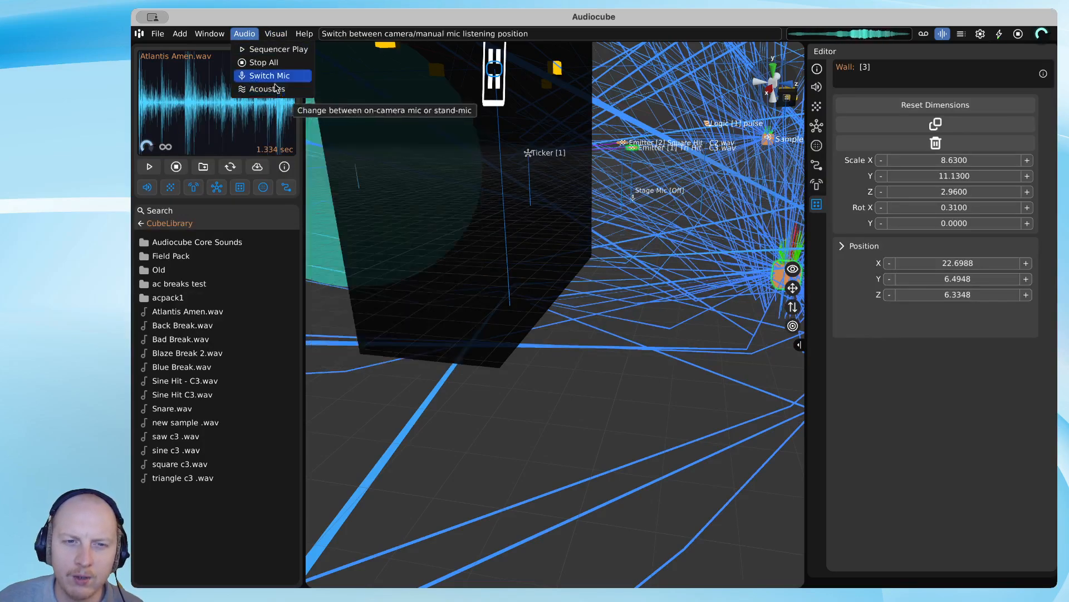
pyautogui.moveTo(267, 89)
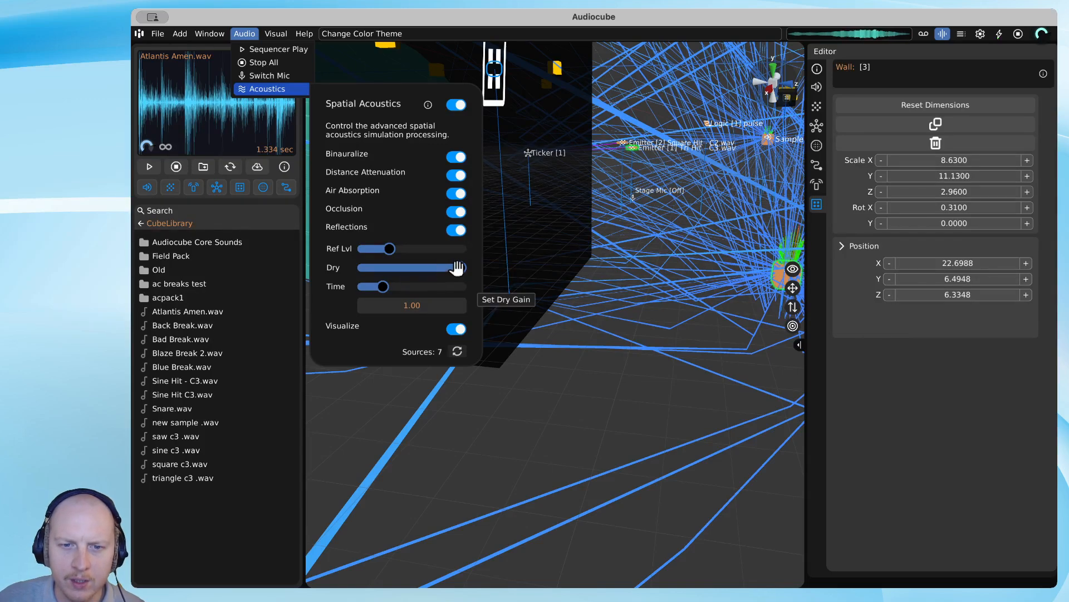
pyautogui.click(456, 329)
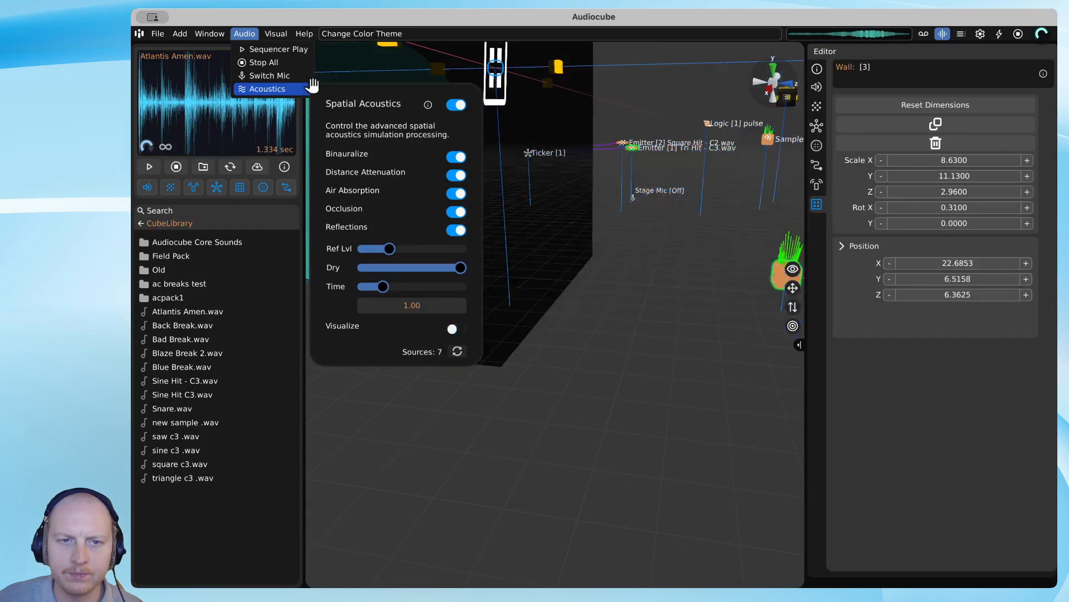
# Move the original sound wall farther from Sampler 2, to about X 21.13, Y 4.91, Z 19.78.
pyautogui.press('w')
pyautogui.moveTo(548, 220); pyautogui.dragTo(561, 248, button='right')
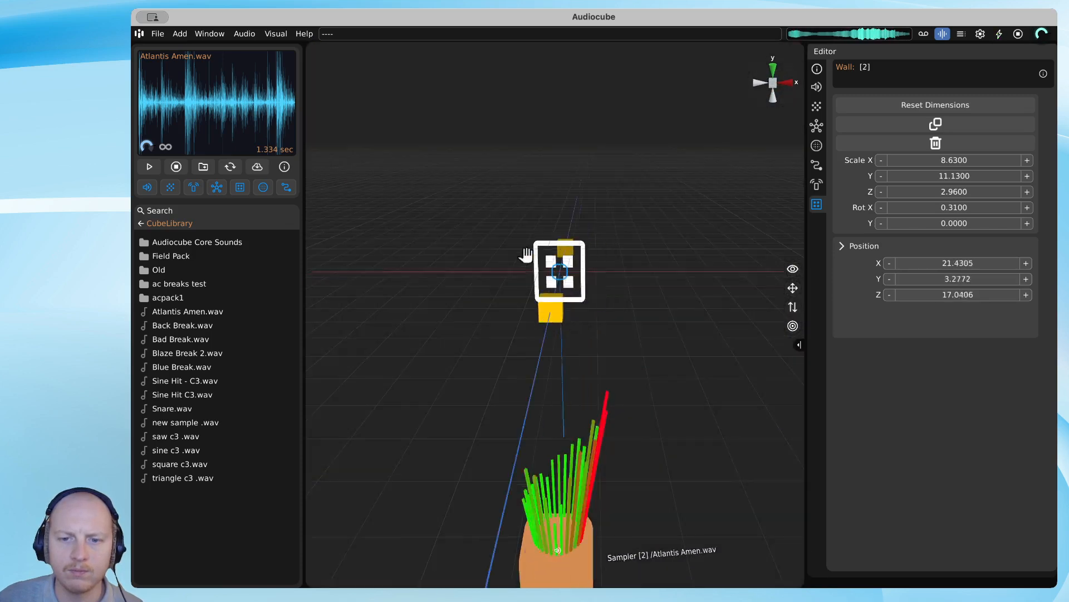
pyautogui.moveTo(526, 255); pyautogui.dragTo(470, 239)
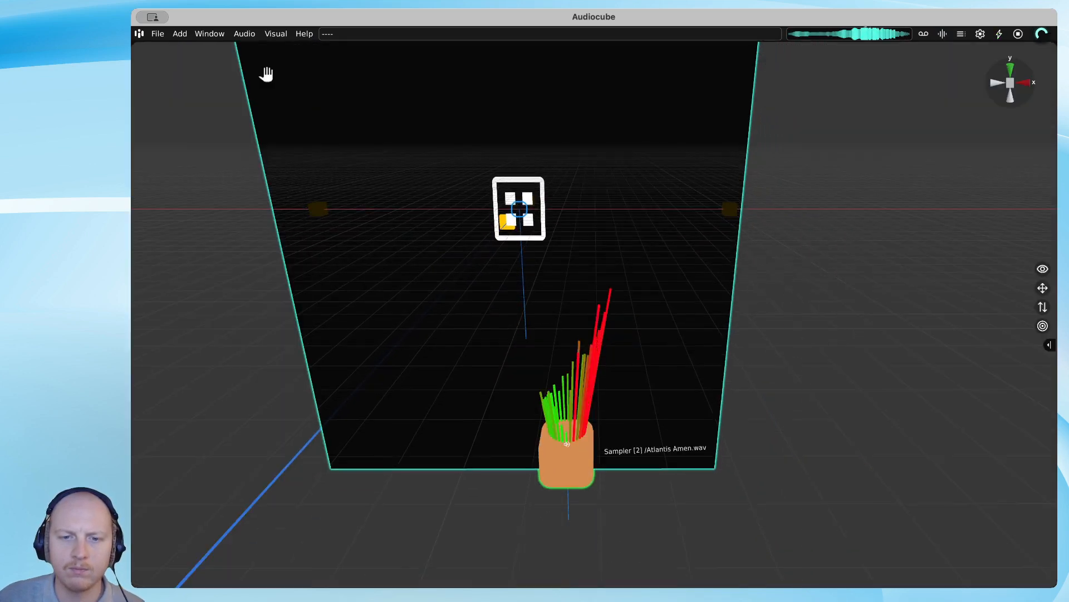
pyautogui.moveTo(564, 312); pyautogui.dragTo(546, 301, button='middle')
pyautogui.moveTo(480, 307); pyautogui.dragTo(612, 293)
pyautogui.moveTo(538, 323); pyautogui.dragTo(502, 293)
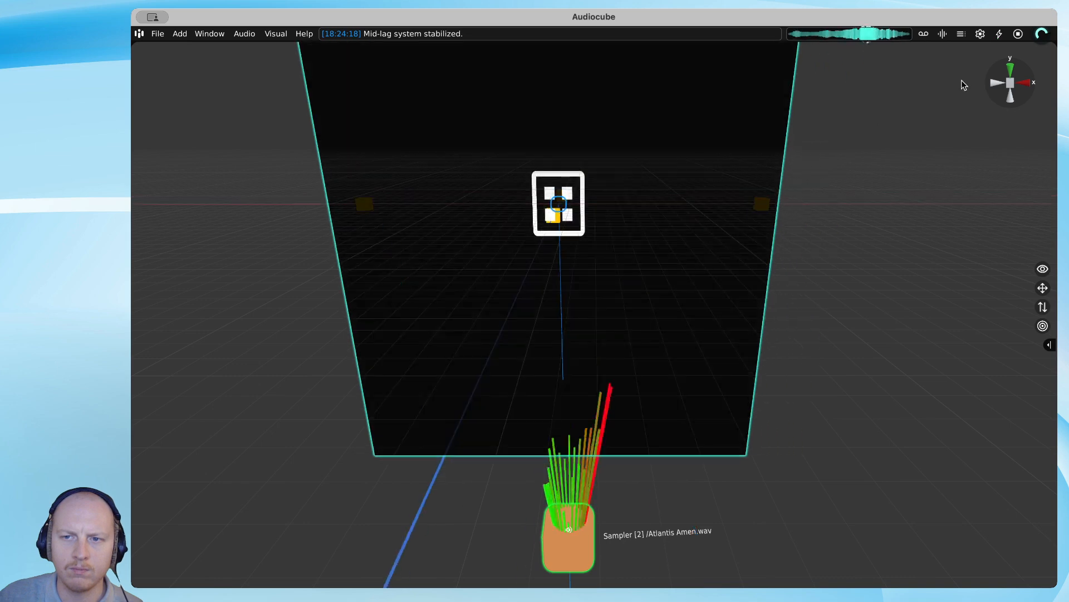
# Show the device list and editor, set the wall's position to X 21.13, Y 4.84, and step Z up to 36.73.
pyautogui.click(962, 35)
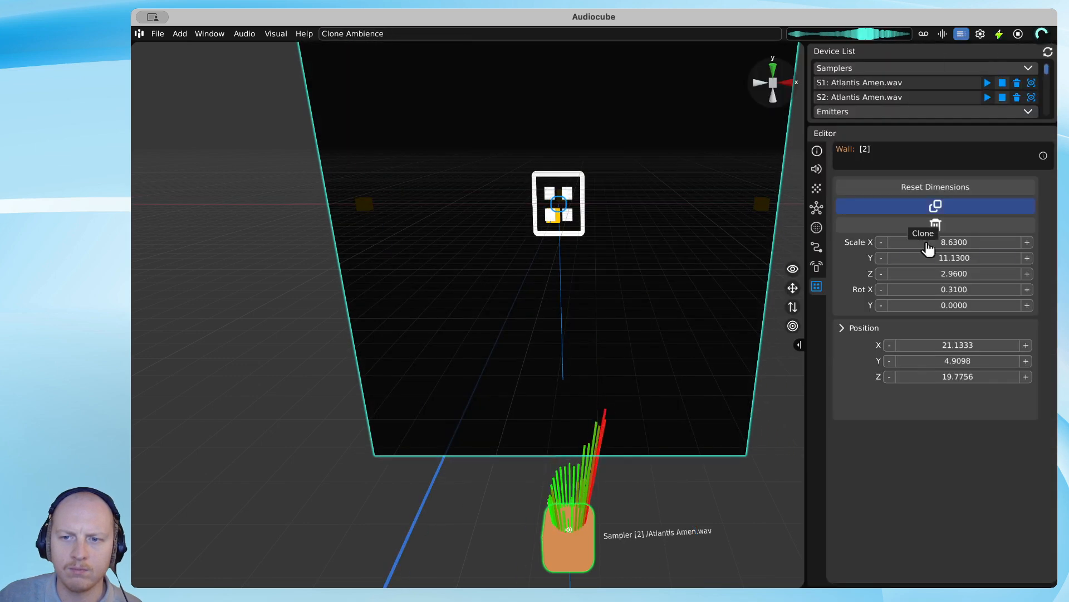
pyautogui.click(920, 345)
pyautogui.click(967, 361)
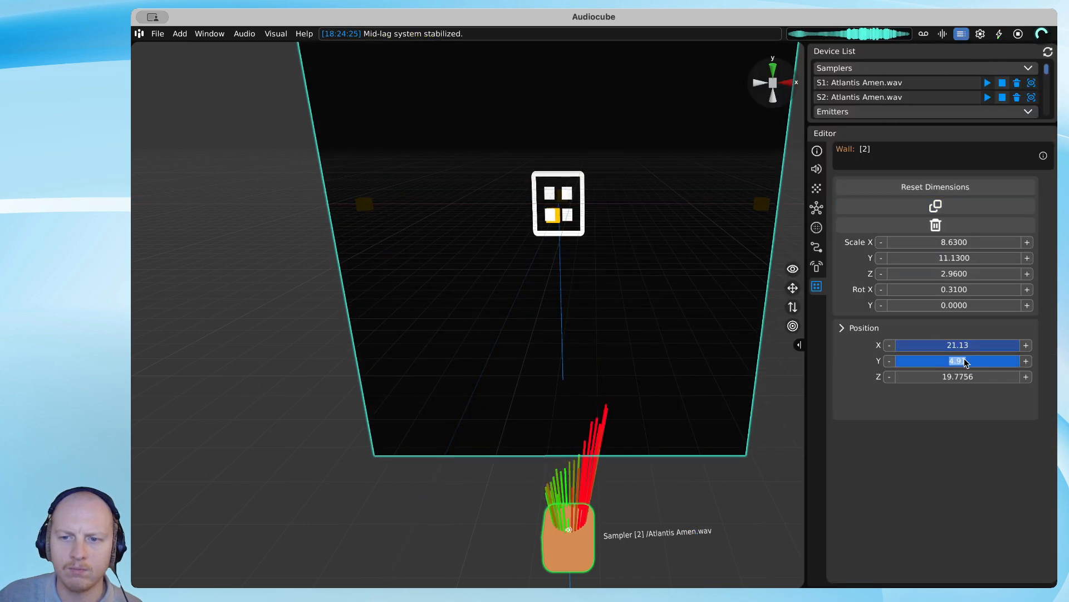
pyautogui.write('4.84')
pyautogui.click(962, 377)
pyautogui.write('19.74')
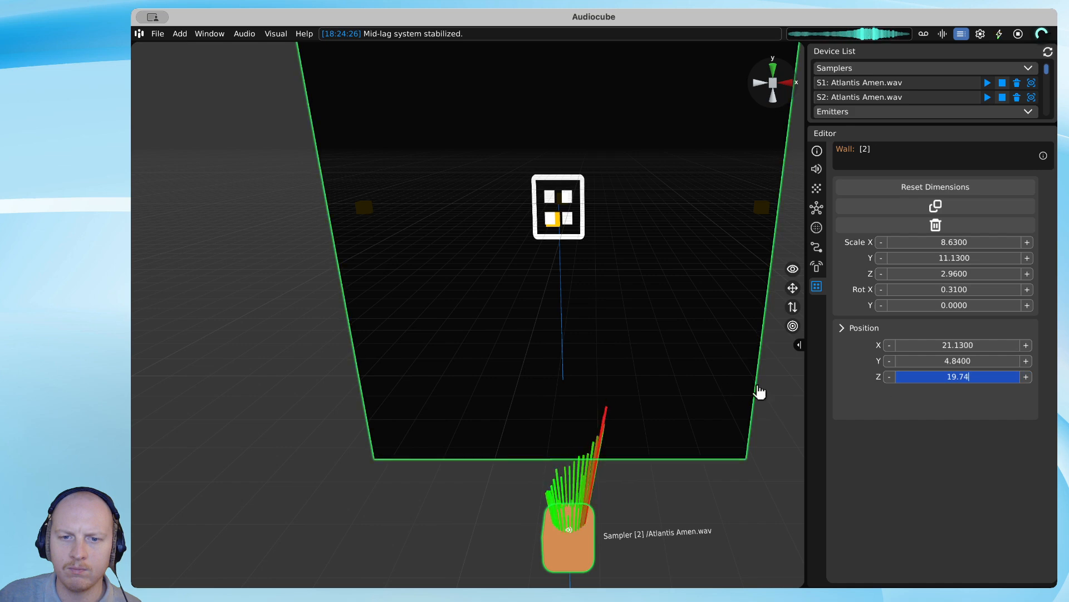
pyautogui.press('BackSpace')
pyautogui.write('3')
pyautogui.click(1025, 377)
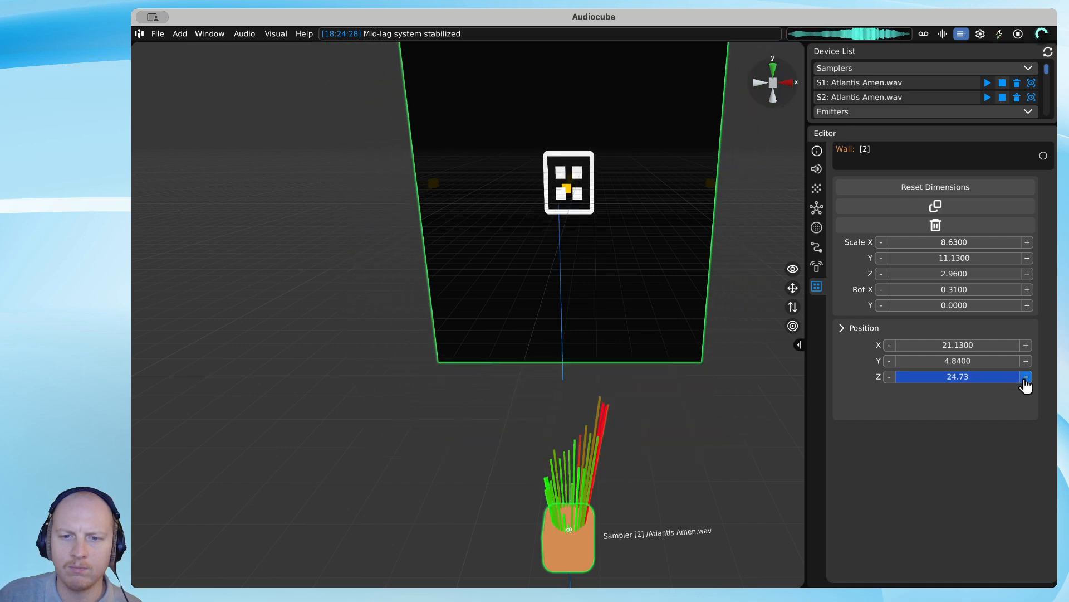
pyautogui.click(1026, 377)
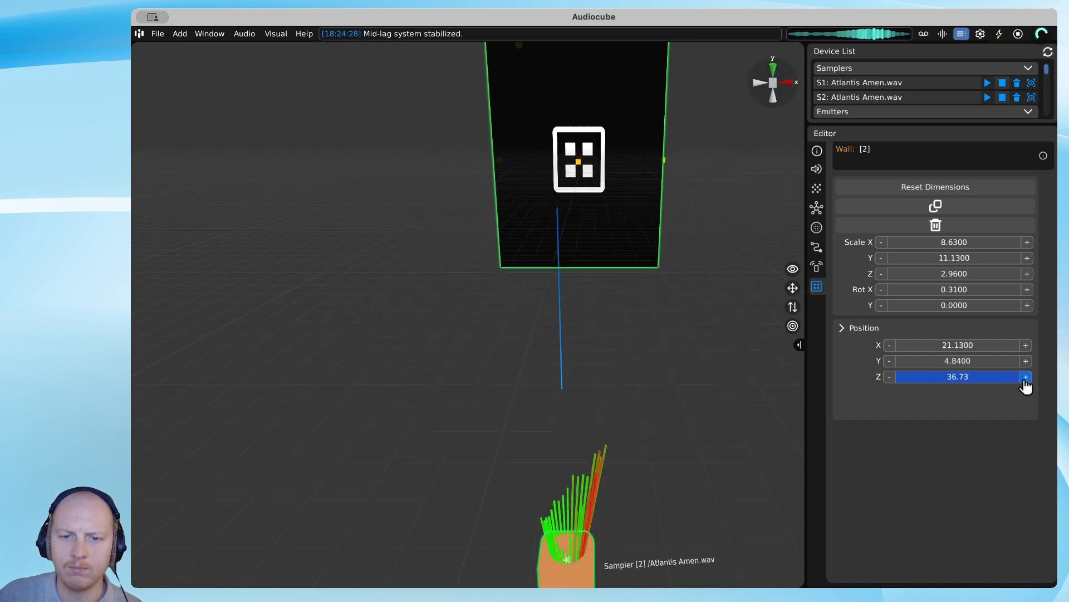
# Bring the sound wall back near Sampler 2, to about X 18.36, Y 4.76, Z 16.31.
pyautogui.moveTo(644, 354)
pyautogui.mouseDown(button='right')
pyautogui.moveTo(620, 350)
pyautogui.moveTo(633, 343)
pyautogui.mouseUp(button='right')
pyautogui.moveTo(632, 311); pyautogui.dragTo(565, 406)
pyautogui.moveTo(565, 406); pyautogui.dragTo(646, 304, button='right')
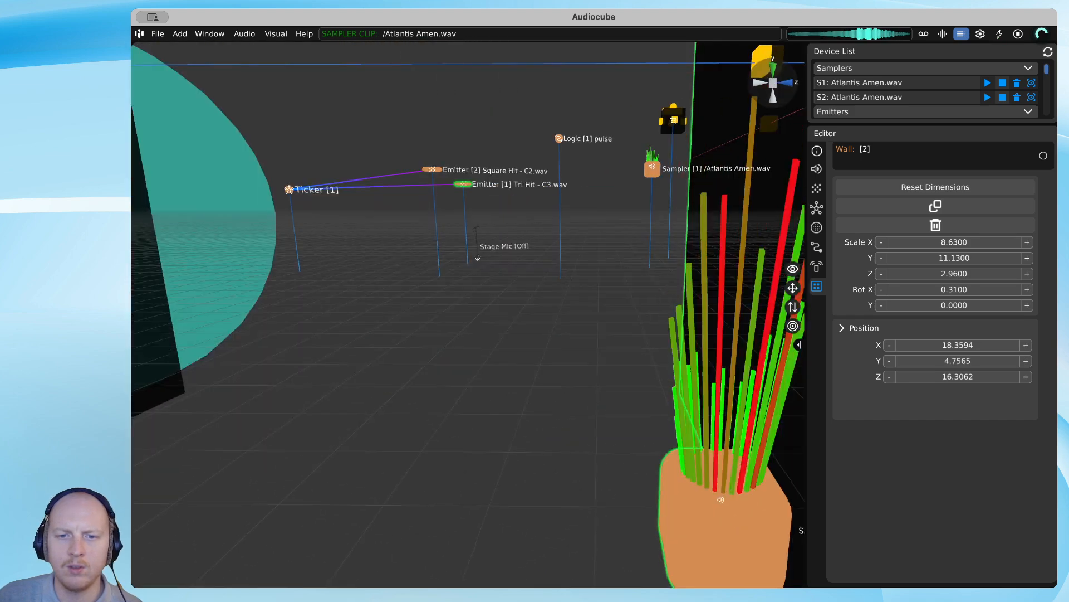
# Look over the whole scene with both walls and samplers and show the mixer.
pyautogui.moveTo(584, 290); pyautogui.dragTo(259, 44, button='right')
pyautogui.click(265, 35)
pyautogui.click(173, 35)
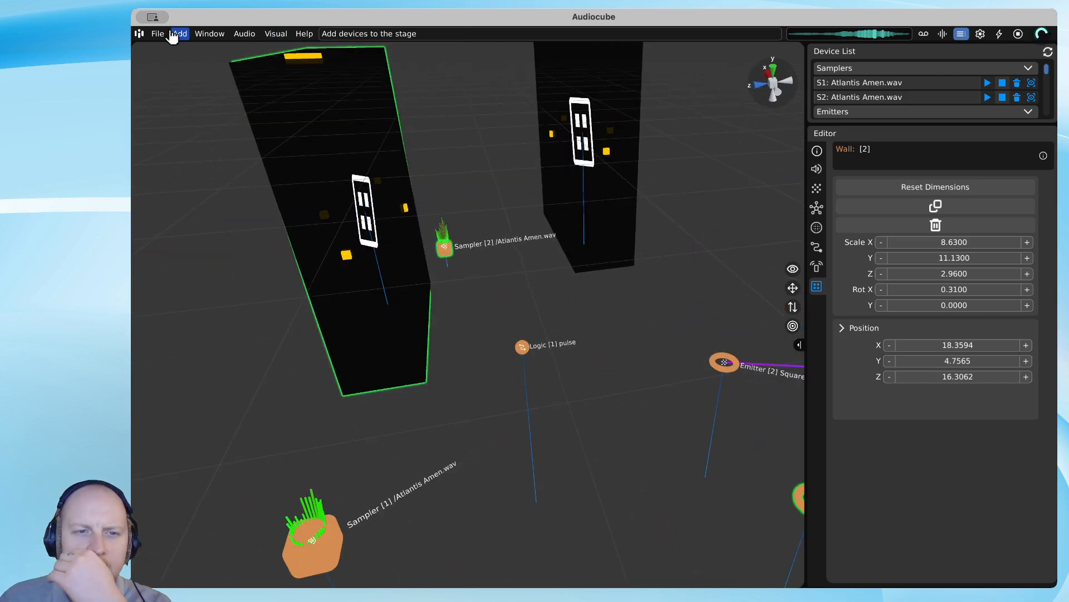
pyautogui.click(224, 36)
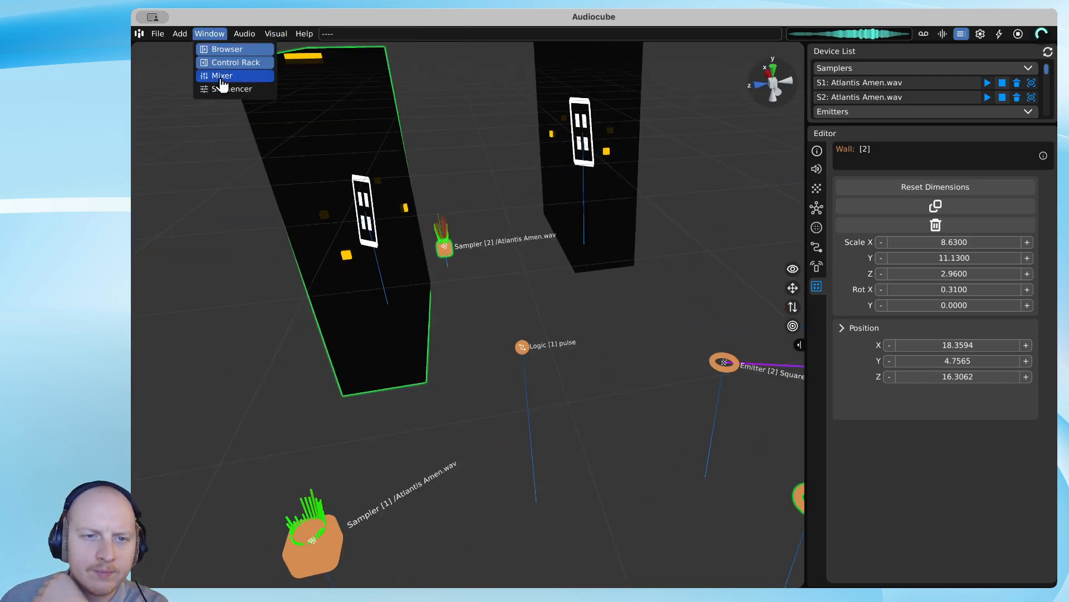
pyautogui.click(222, 76)
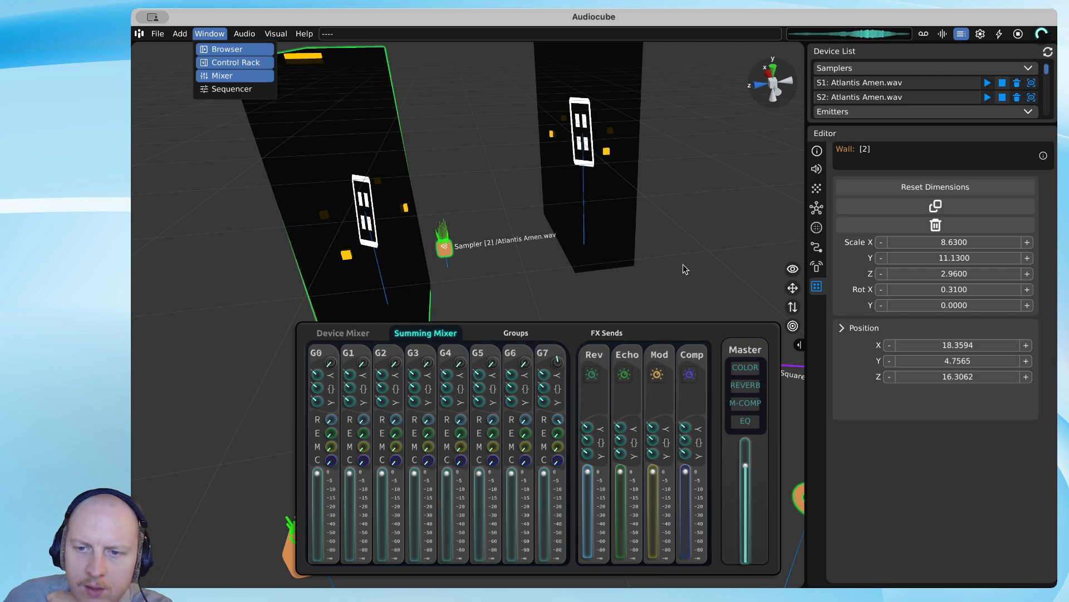
# Select Sampler 2 and assign it to mix channel 0 in its sampler controls.
pyautogui.click(442, 248)
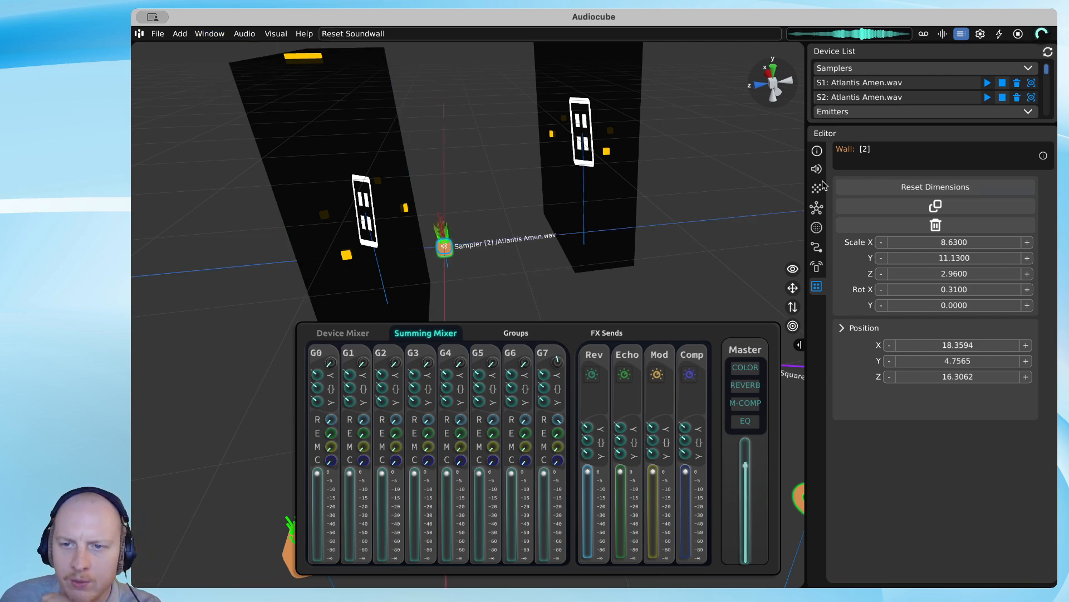
pyautogui.click(444, 246)
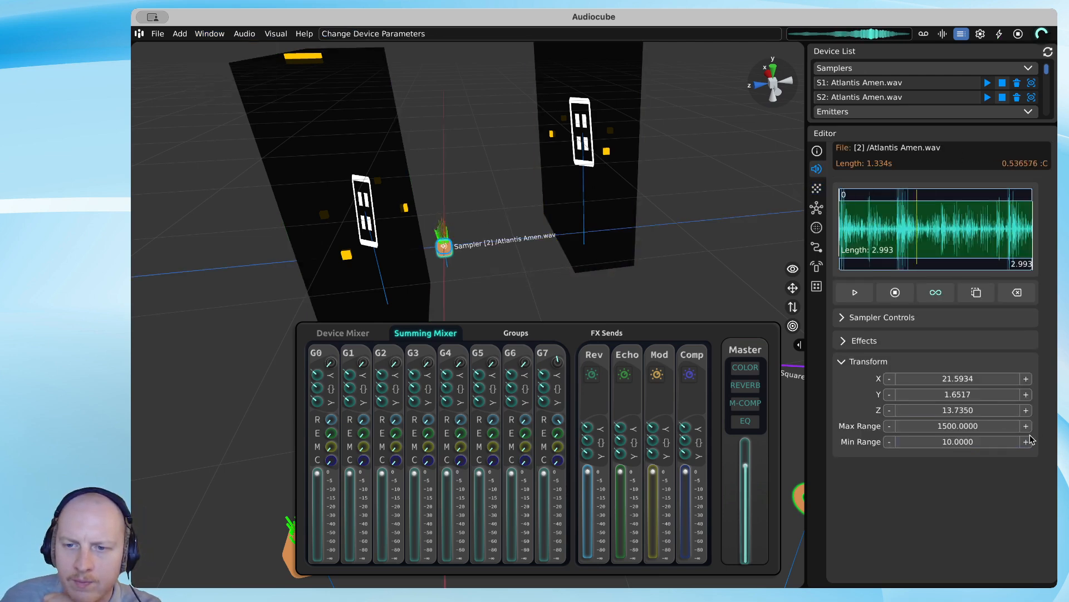
pyautogui.click(842, 318)
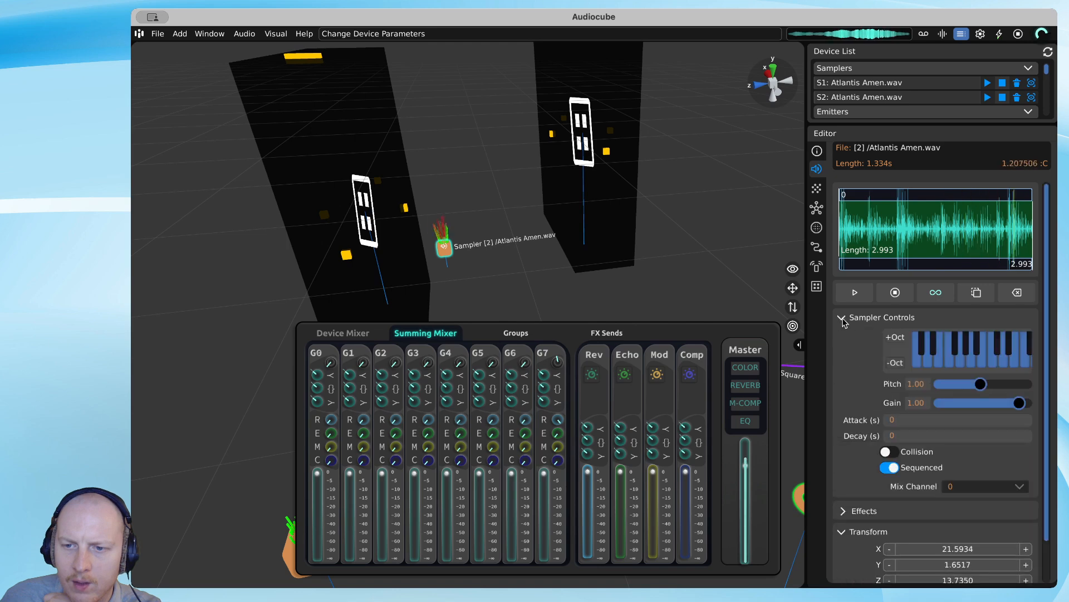
pyautogui.click(983, 485)
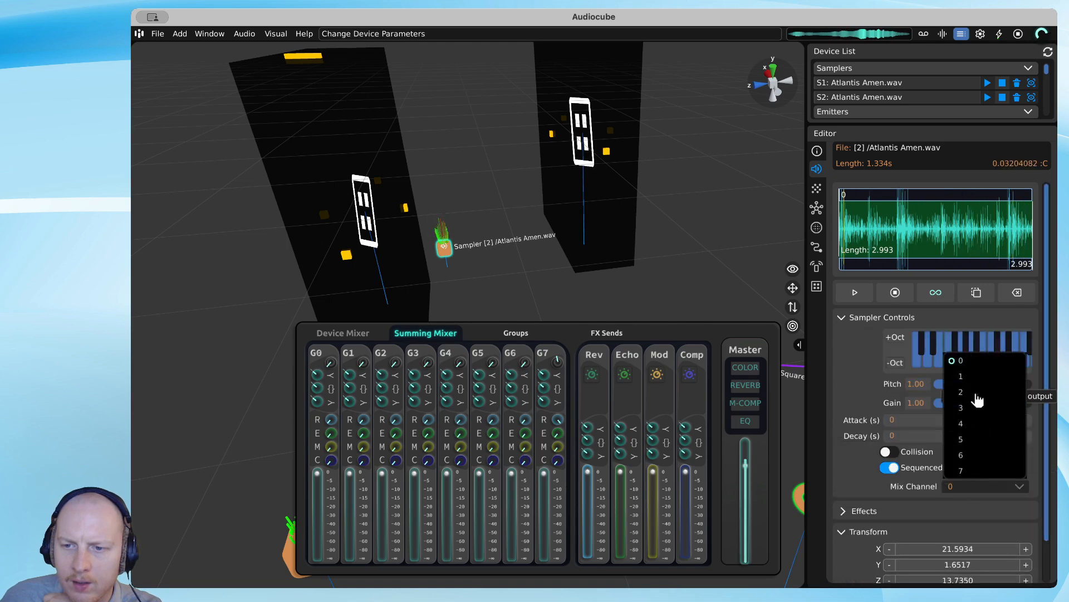
pyautogui.click(959, 363)
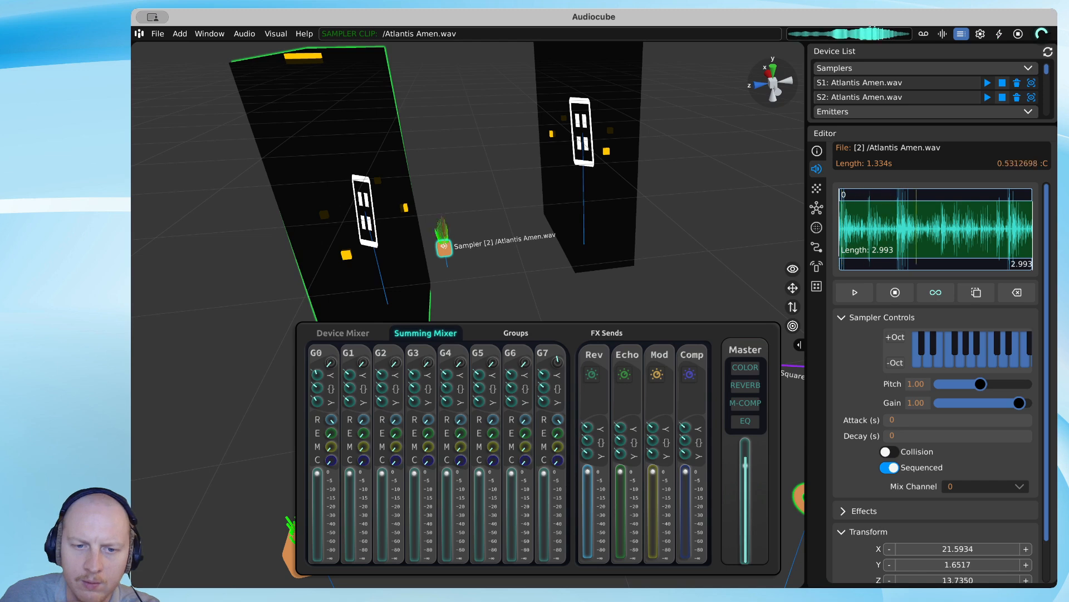
# Open the master Color and Reverb effects in the mixer and raise the reverb's Wet level to 0.
pyautogui.click(625, 375)
pyautogui.click(619, 377)
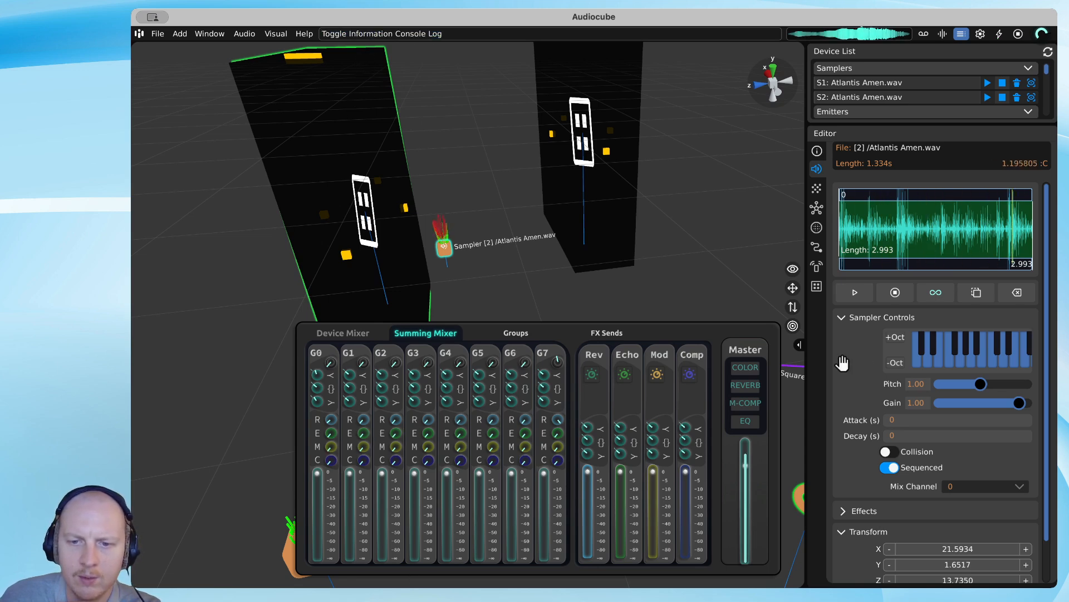
pyautogui.click(747, 368)
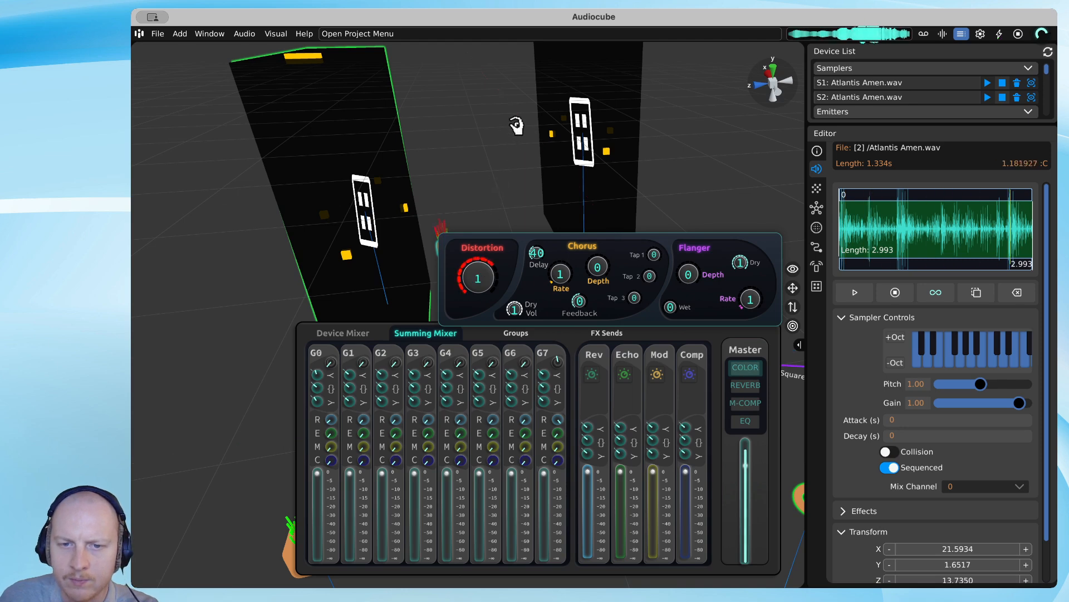
pyautogui.click(751, 391)
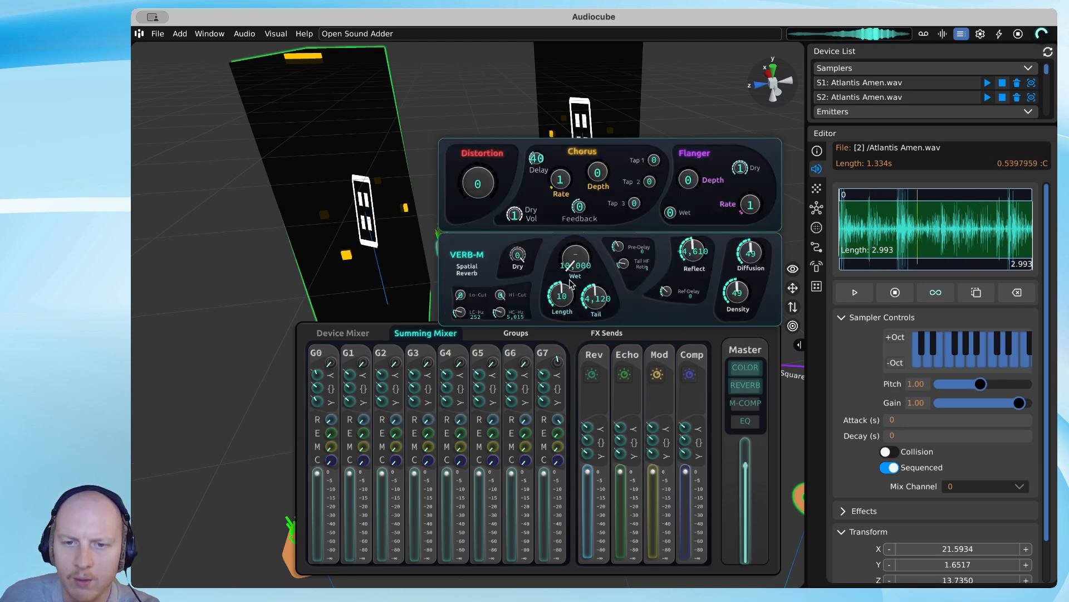
pyautogui.scroll(-5, 571, 284)
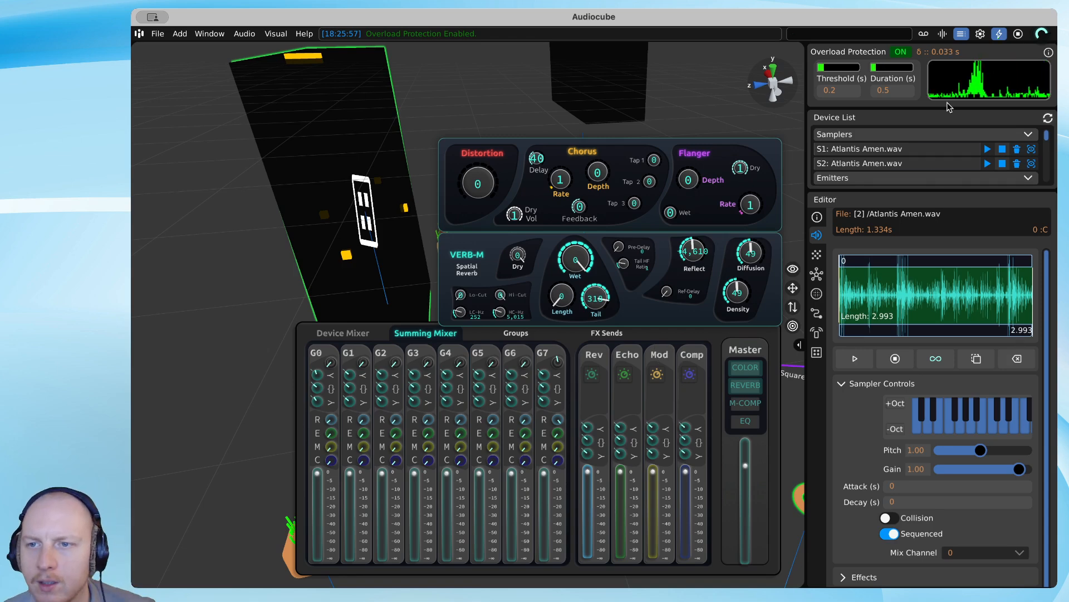
# Shorten the device list section above the editor.
pyautogui.moveTo(947, 105); pyautogui.dragTo(915, 202)
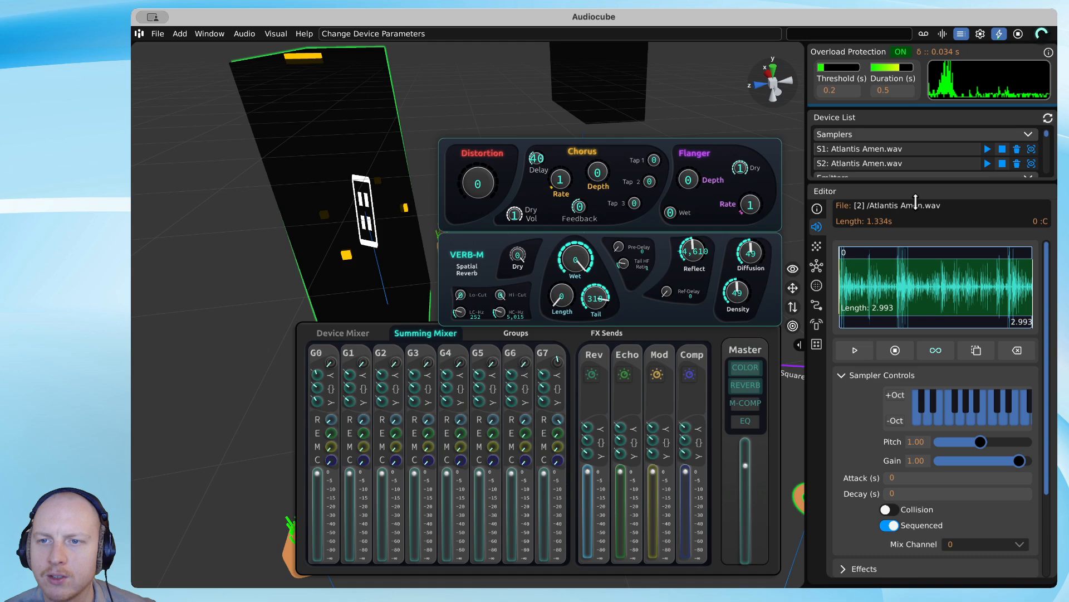
# Hide the overload protection section and lengthen the device list above the editor.
pyautogui.click(999, 36)
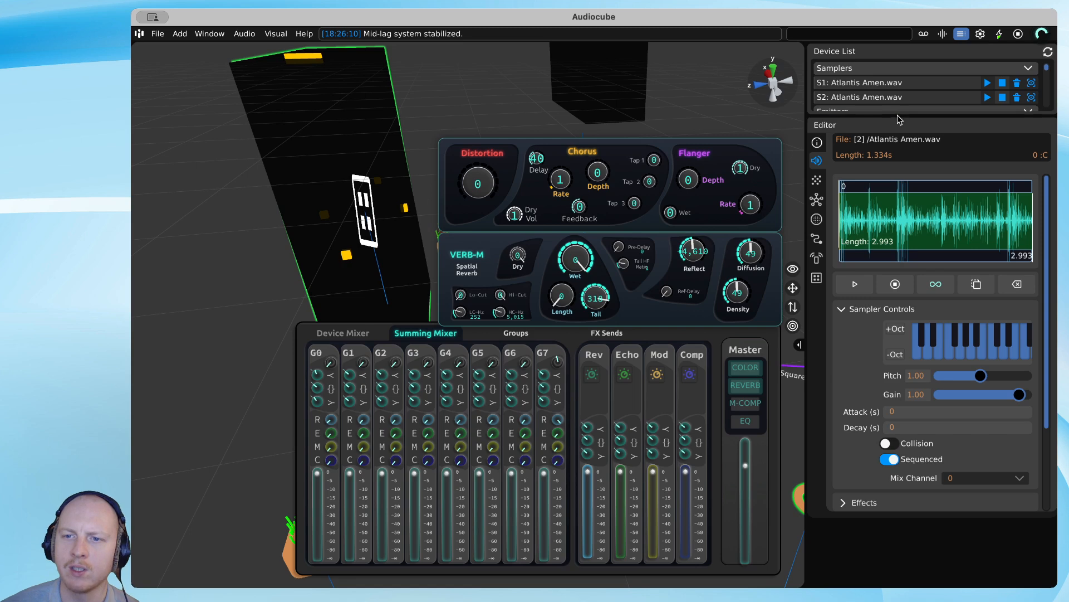
pyautogui.moveTo(898, 118); pyautogui.dragTo(894, 205)
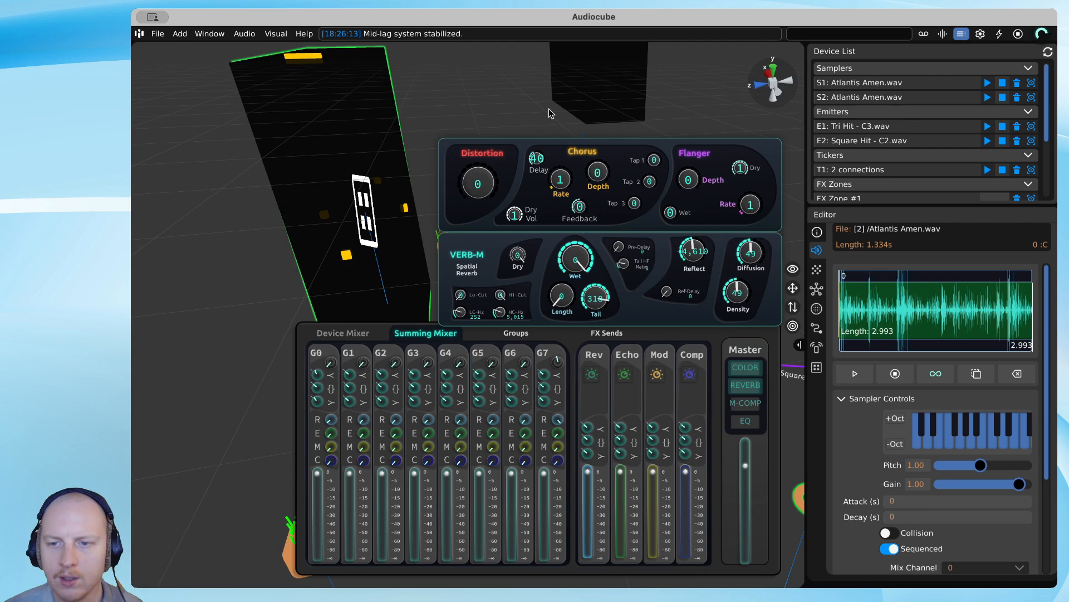
# Clear all panels from the scene and show the sequencer, browser and control rack.
pyautogui.press('Tab')
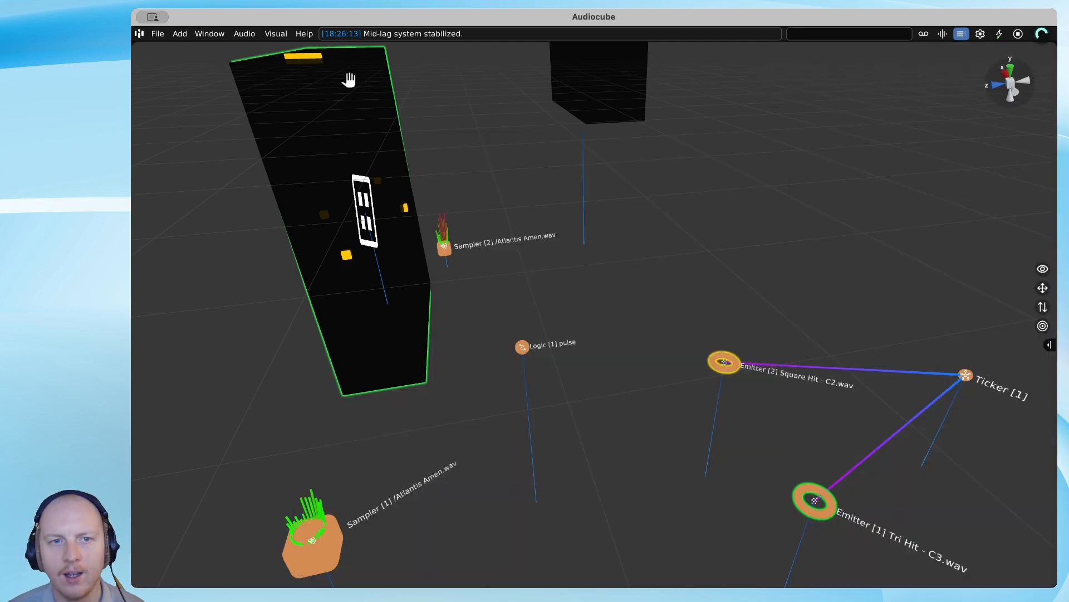
pyautogui.click(210, 33)
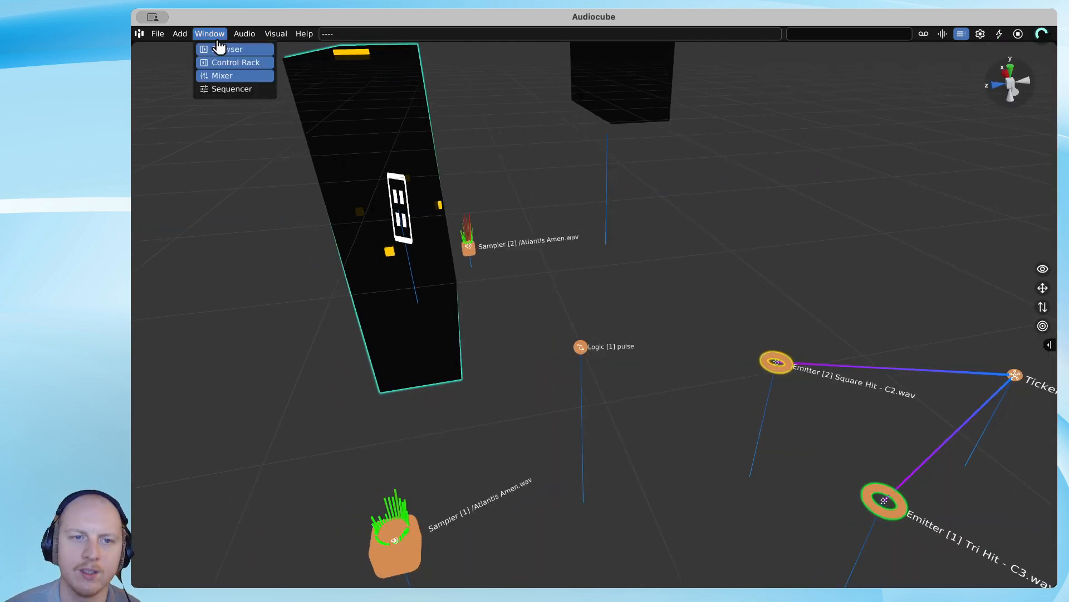
pyautogui.click(205, 93)
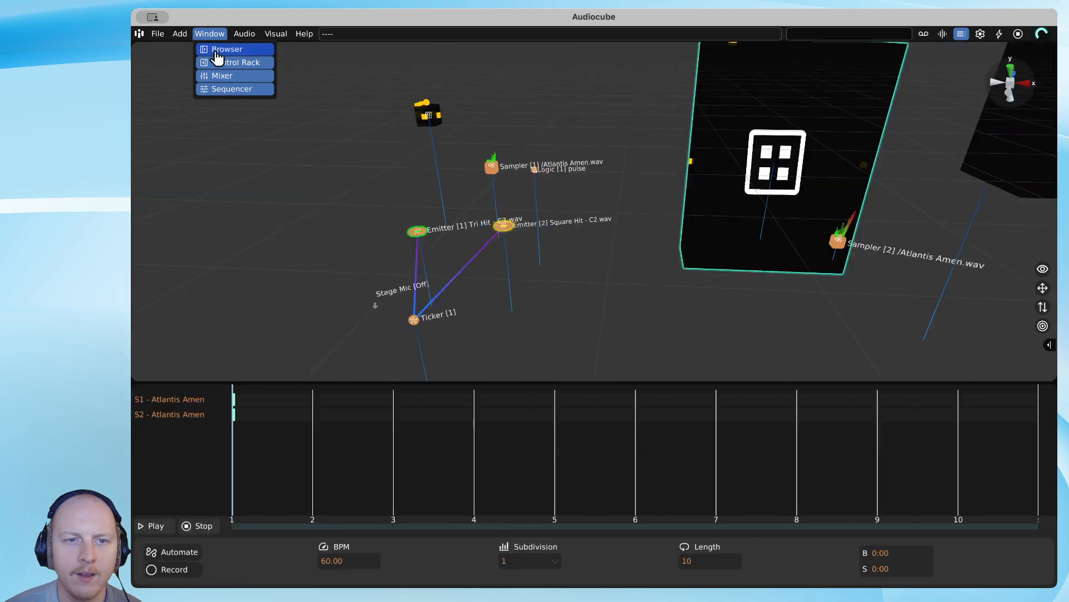
pyautogui.click(201, 51)
pyautogui.click(216, 63)
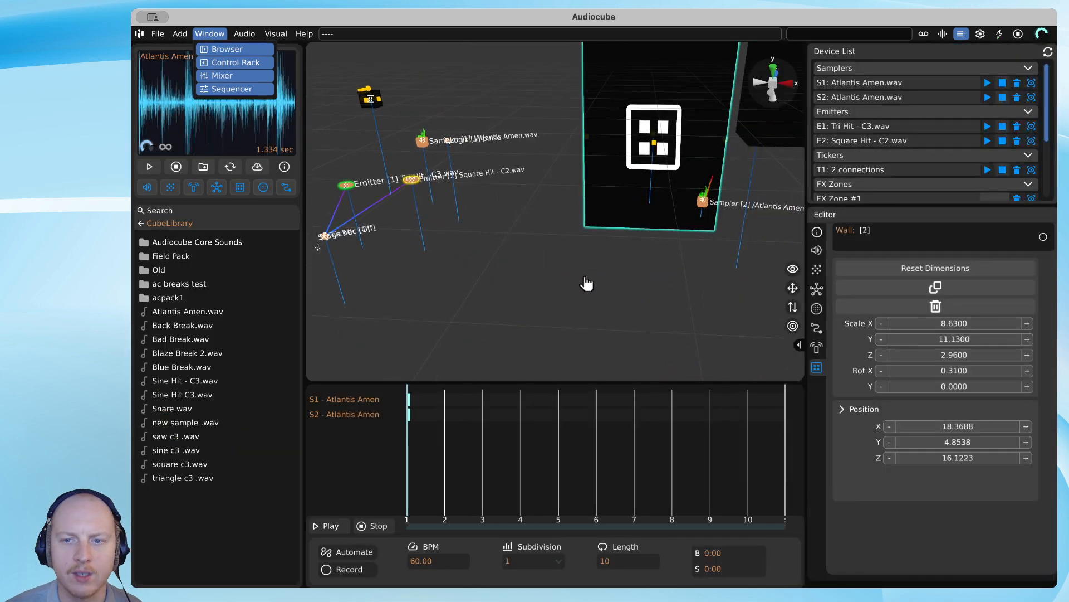
pyautogui.click(567, 167)
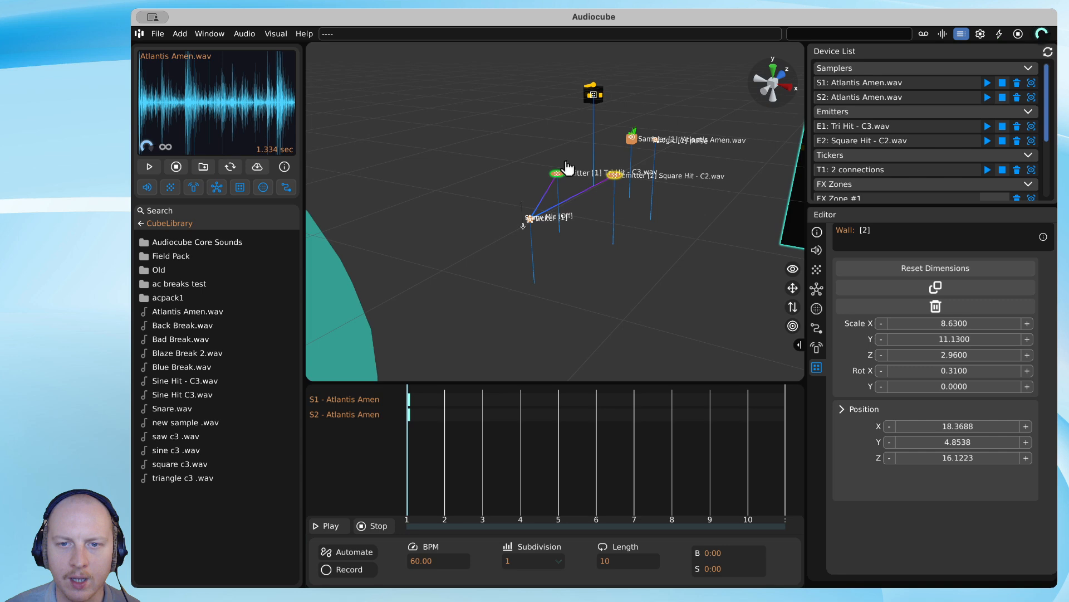
# Play and stop the sequence, move Sampler 2's trigger to just after beat 2, and play it again.
pyautogui.click(330, 526)
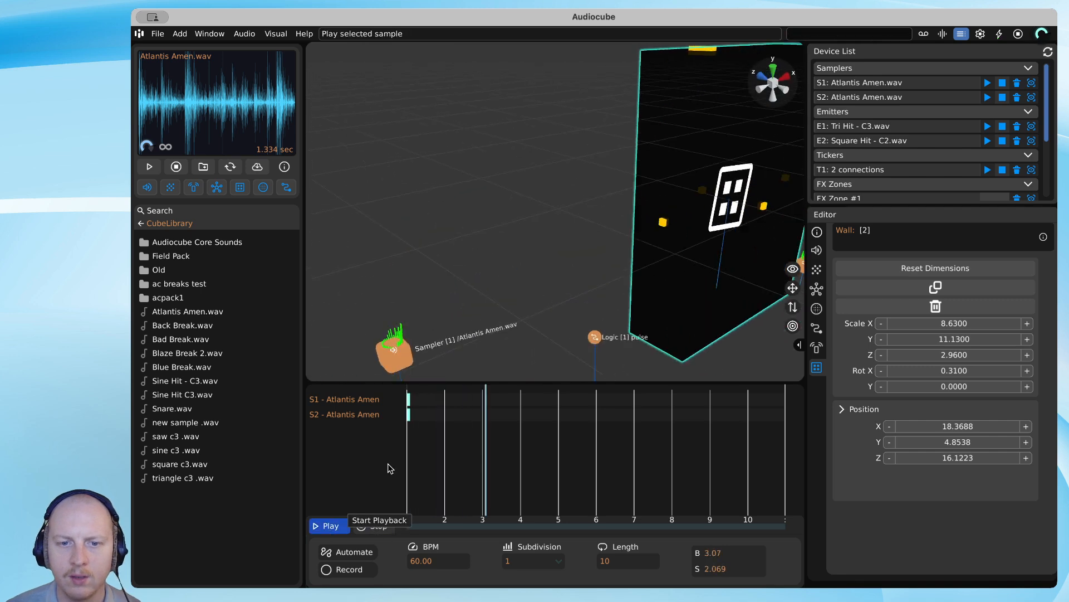
pyautogui.click(383, 527)
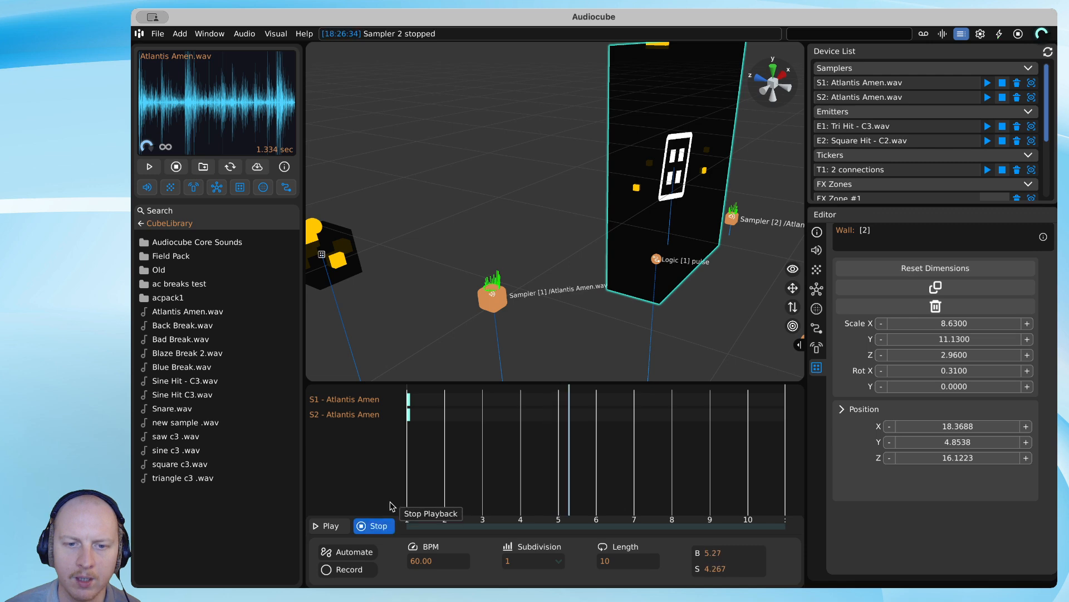
pyautogui.click(456, 419)
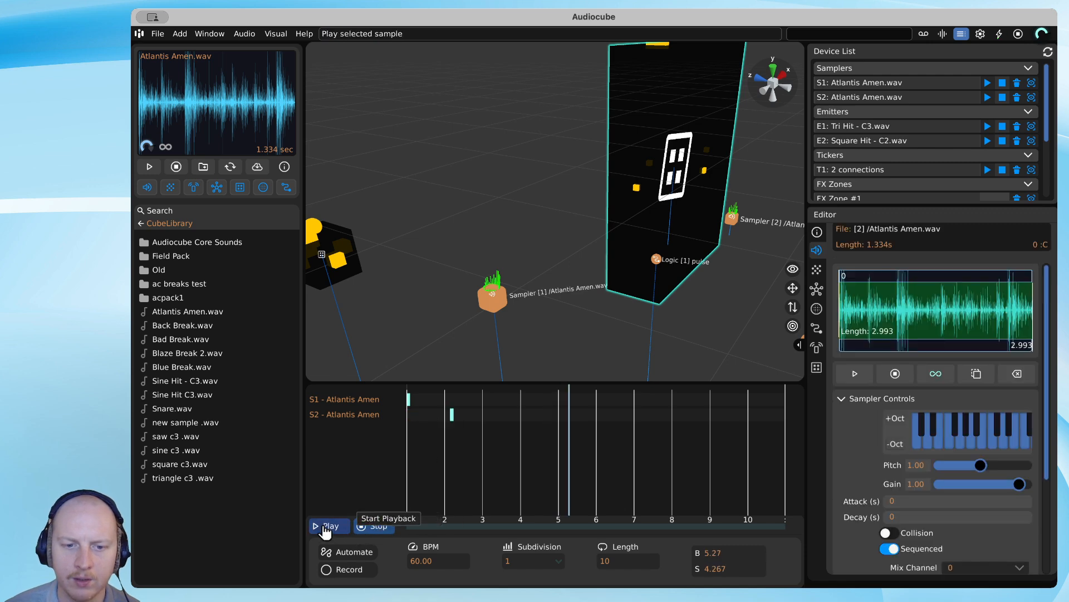
pyautogui.click(328, 526)
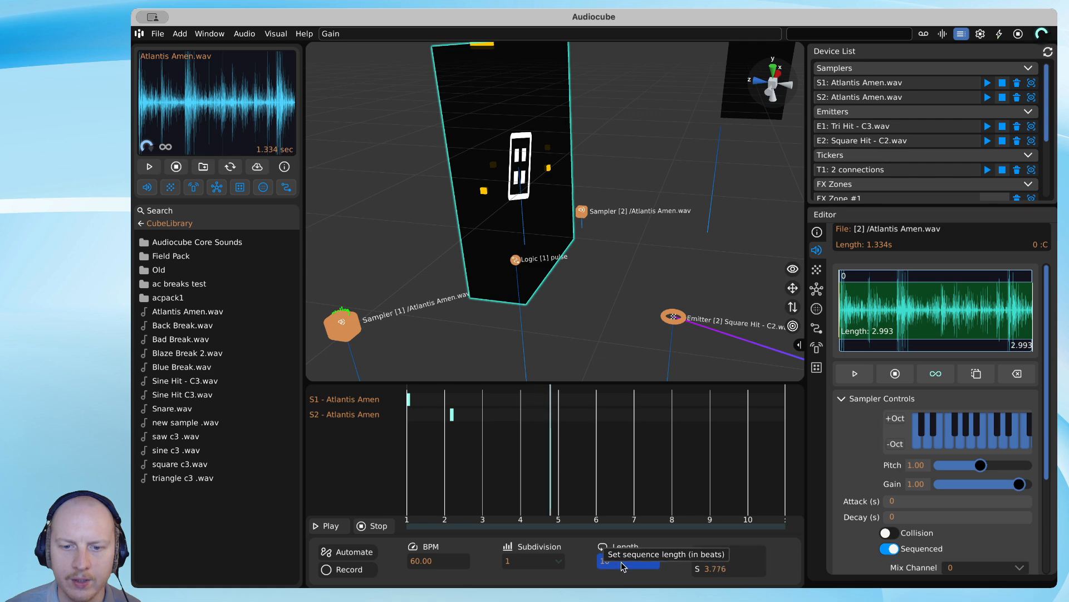
# Set the sequence length to 2.5 beats and the subdivision to 1/4, and place Sampler 2's trigger on beat 2.
pyautogui.click(646, 558)
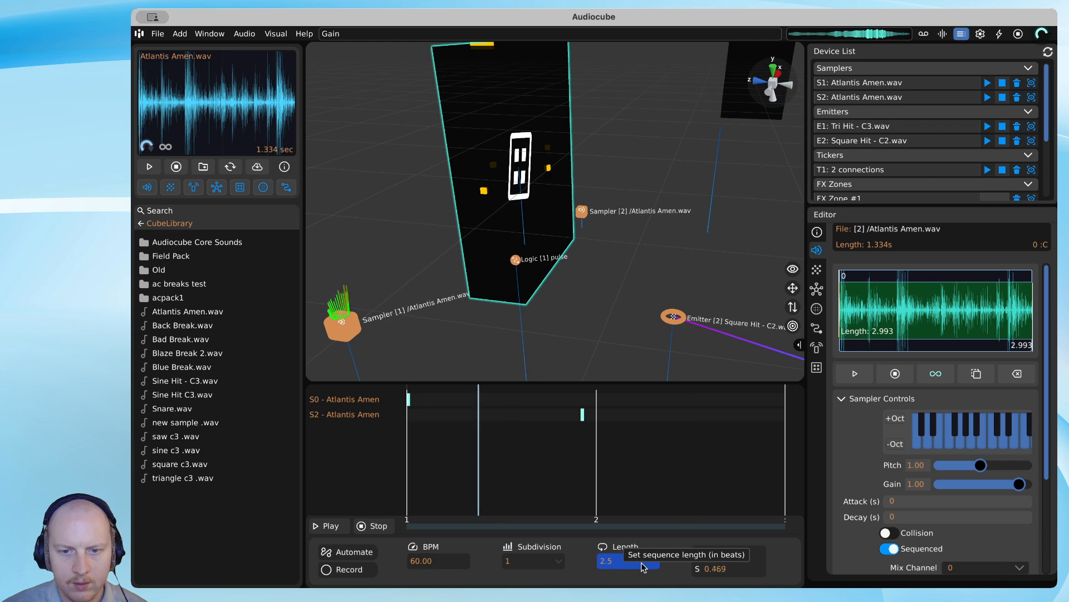
pyautogui.moveTo(588, 425); pyautogui.dragTo(621, 418)
pyautogui.click(532, 561)
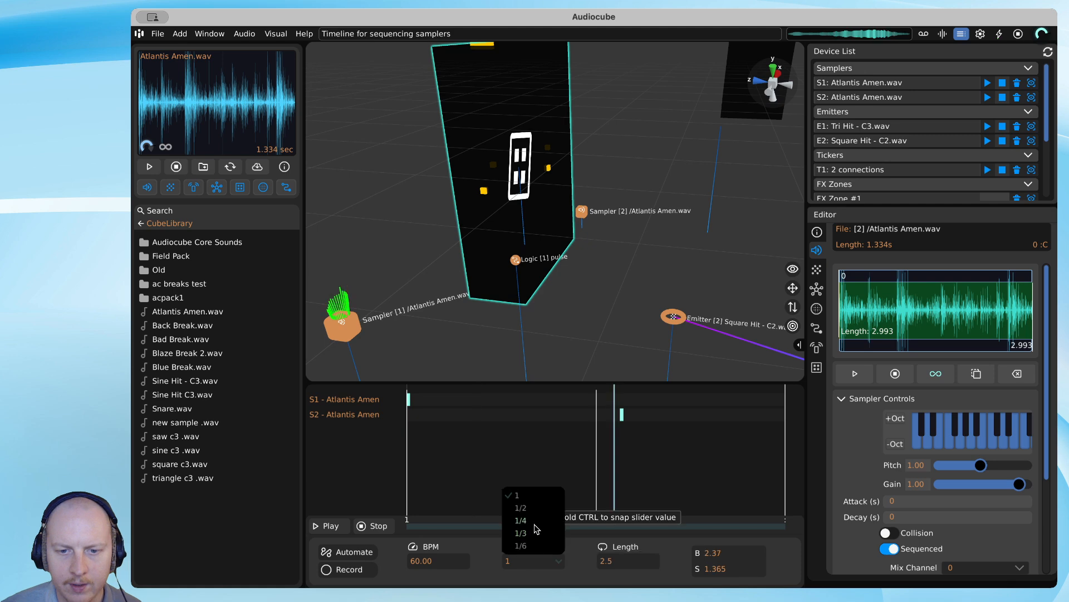
pyautogui.click(518, 524)
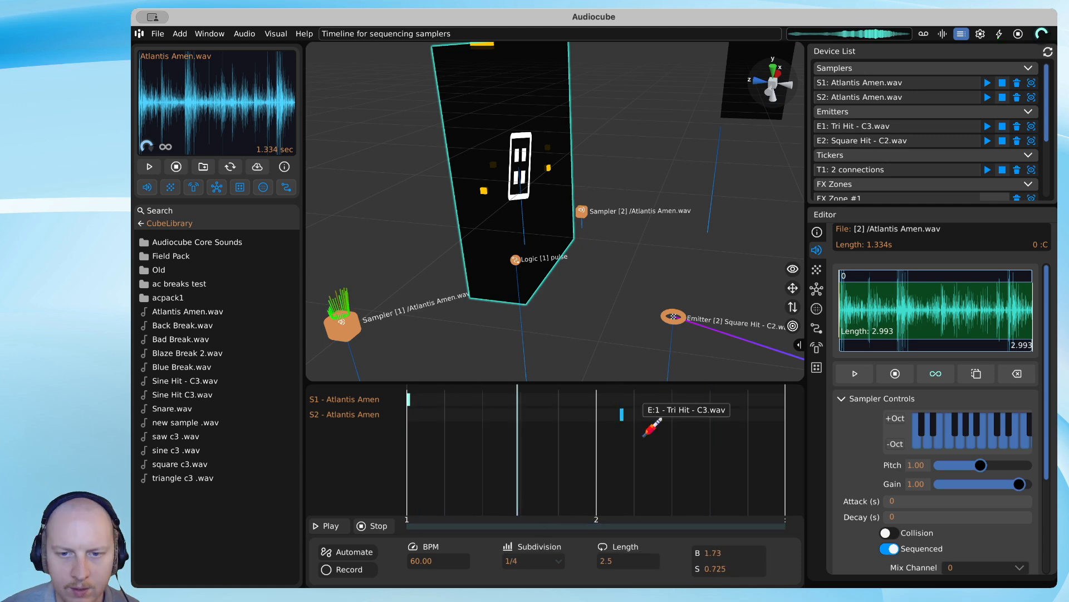
pyautogui.moveTo(488, 425); pyautogui.dragTo(598, 420)
pyautogui.click(600, 412)
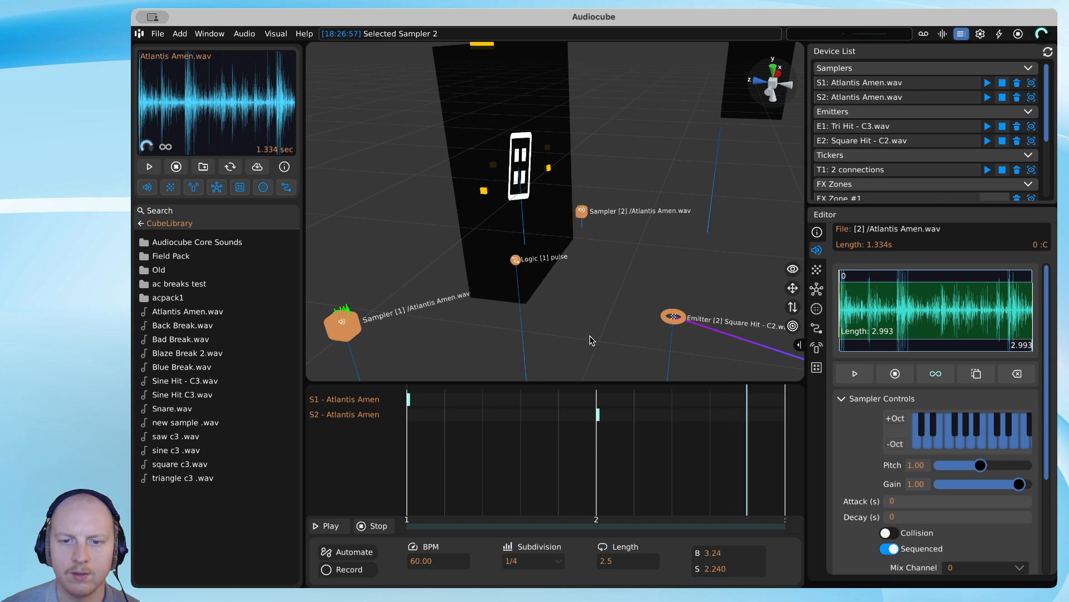
# Turn on automation recording and playback in the sequencer and record a curved movement path for Sampler 1.
pyautogui.scroll(-4, 592, 340)
pyautogui.moveTo(592, 340); pyautogui.dragTo(571, 359, button='right')
pyautogui.press('d')
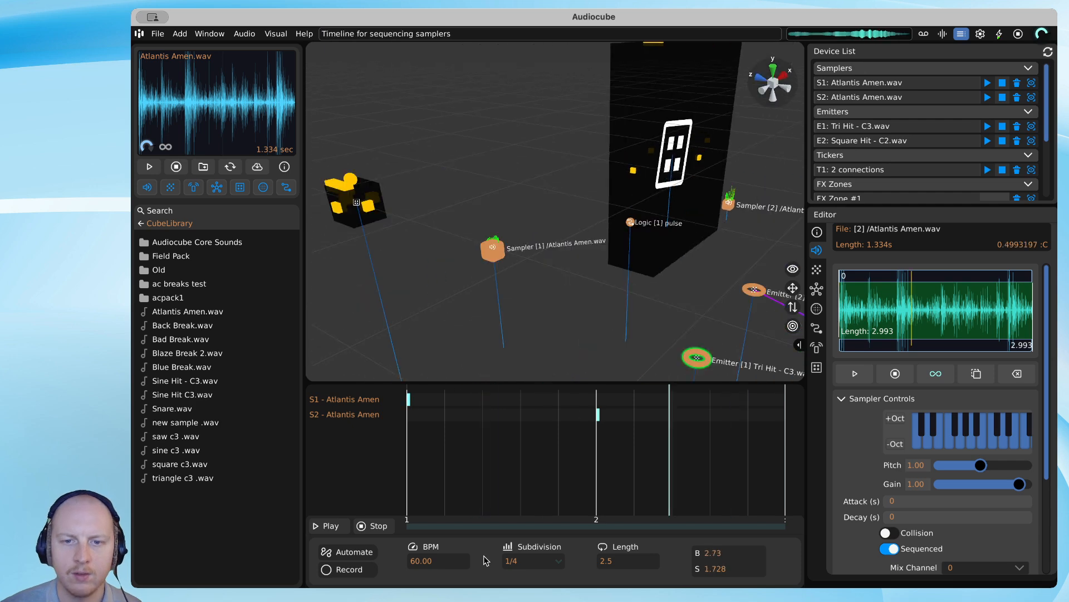
pyautogui.moveTo(447, 564); pyautogui.dragTo(384, 566)
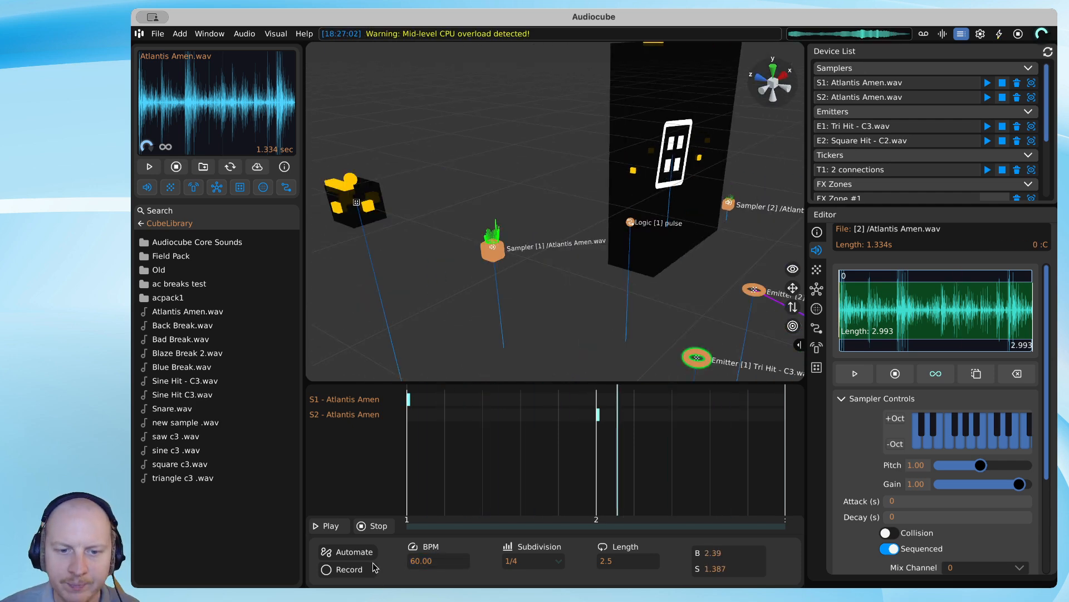
pyautogui.click(341, 568)
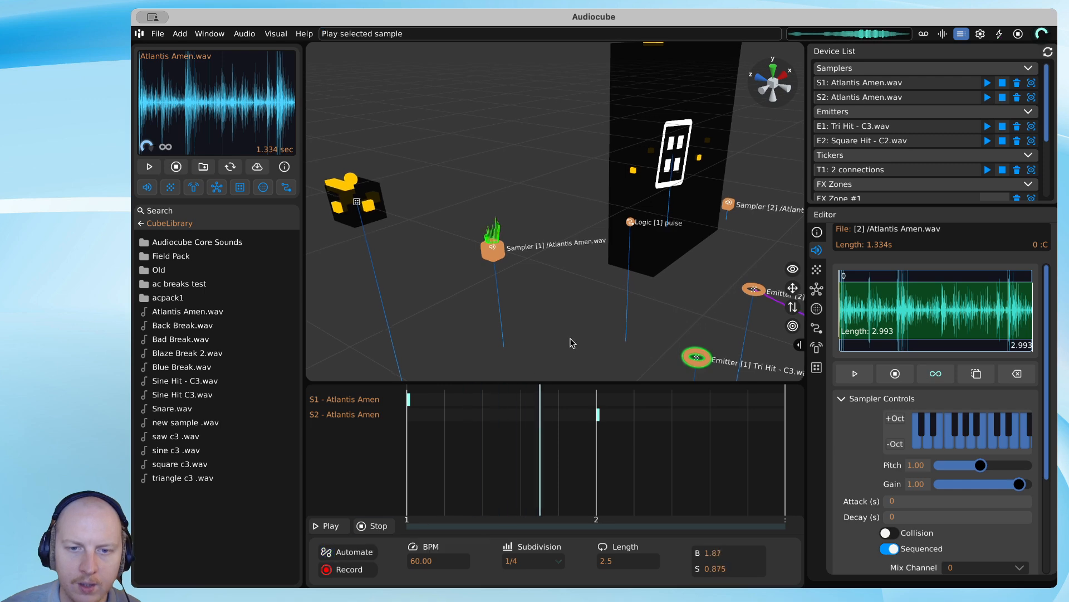
pyautogui.press('s')
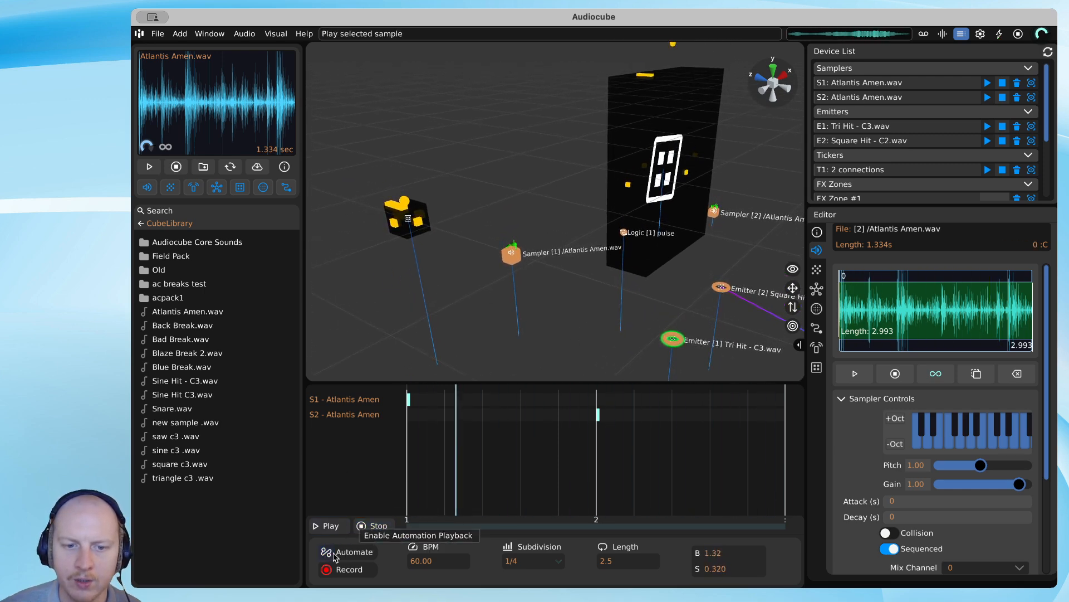
pyautogui.click(335, 554)
pyautogui.click(509, 252)
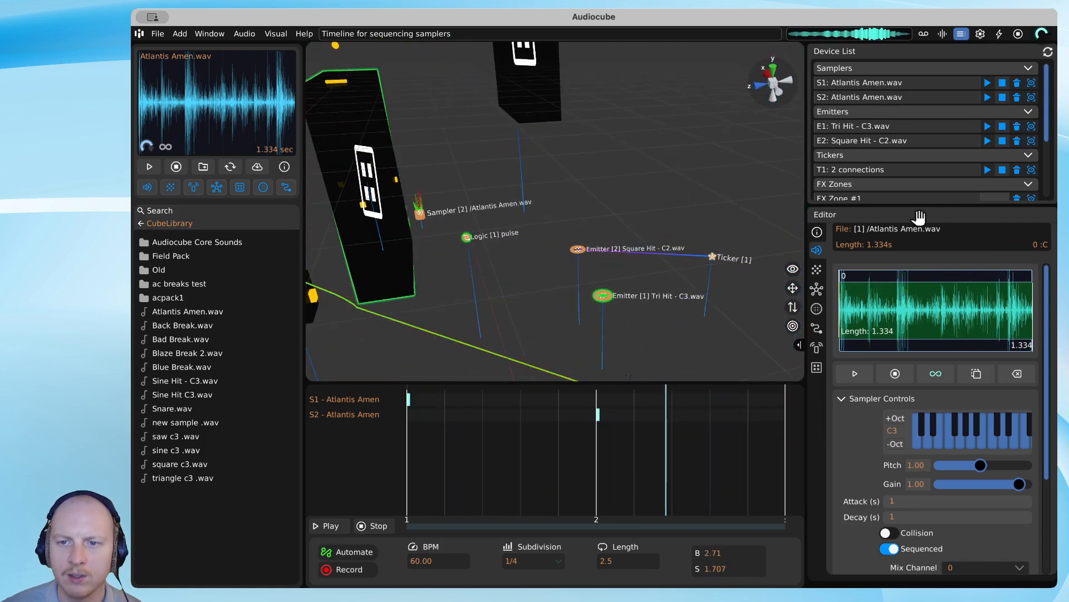
# Shorten the device list, show the recorder and start recording the scene's audio.
pyautogui.moveTo(919, 216); pyautogui.dragTo(884, 136)
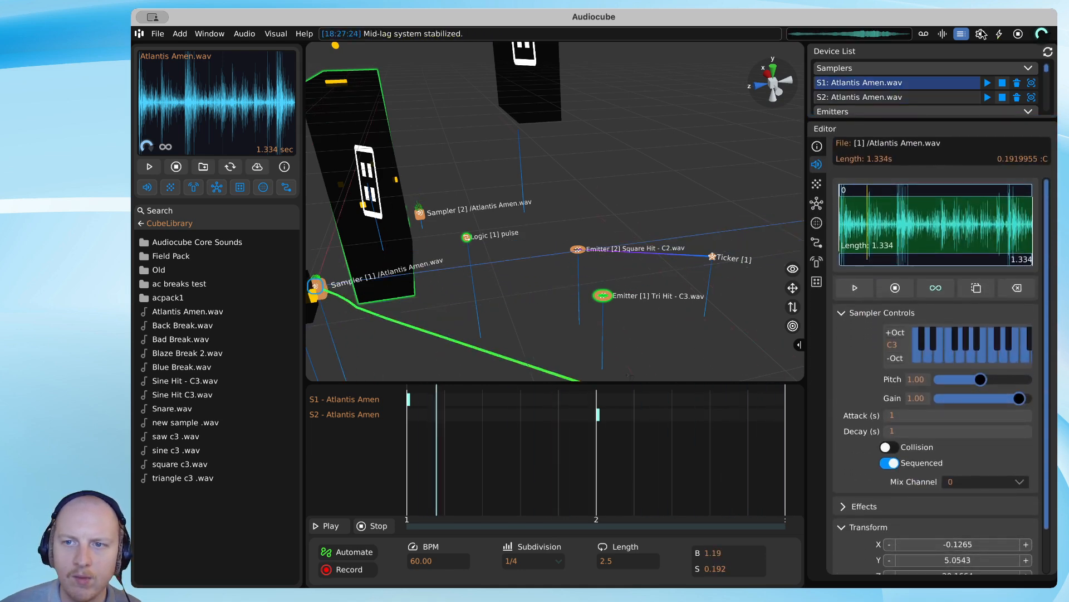
pyautogui.click(924, 35)
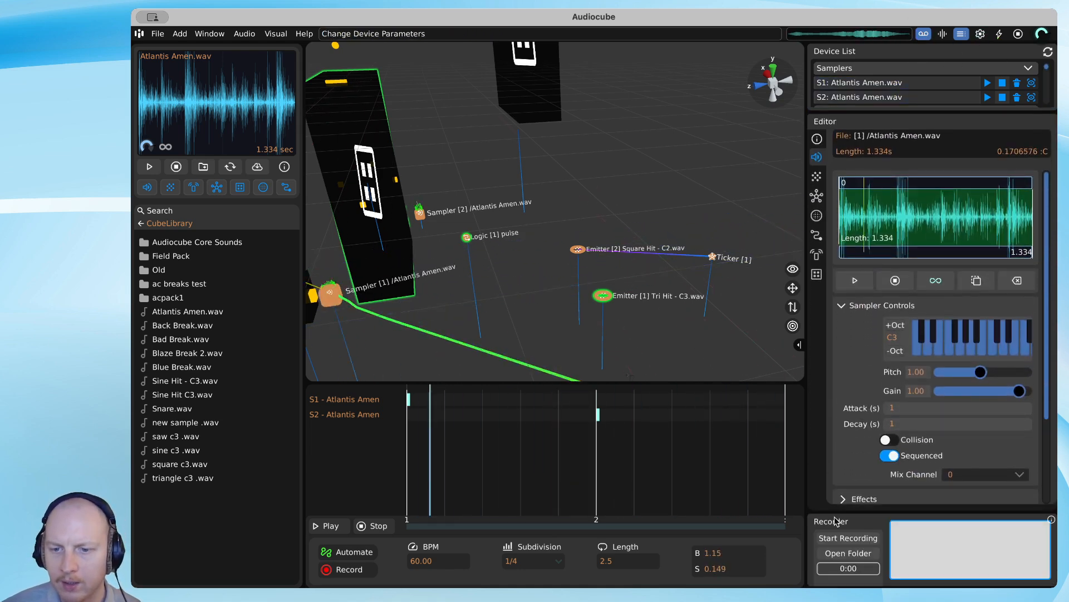
pyautogui.click(848, 538)
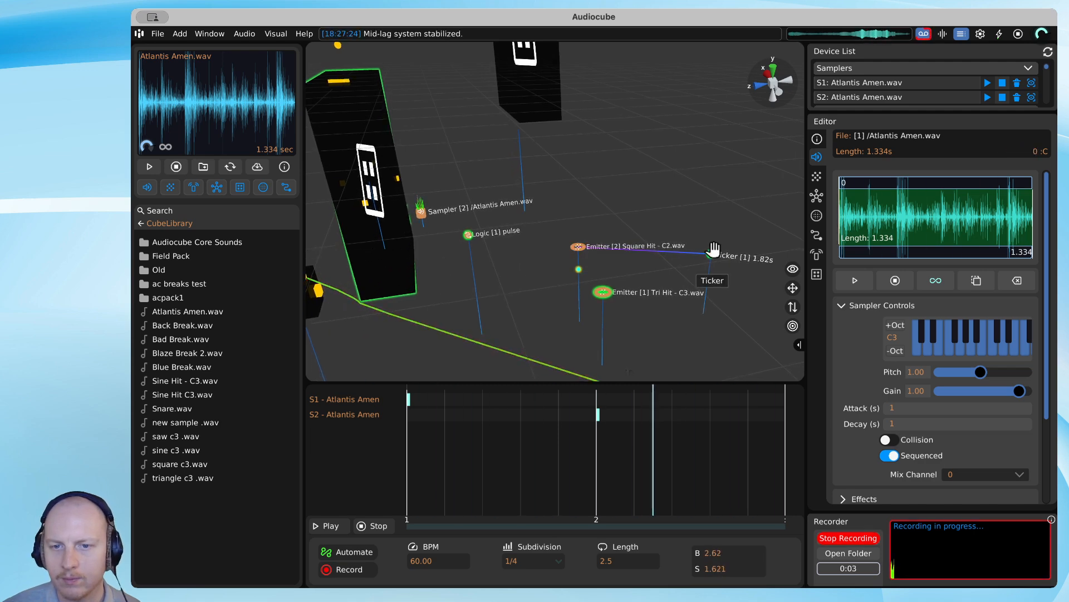
pyautogui.press('d')
pyautogui.press('q')
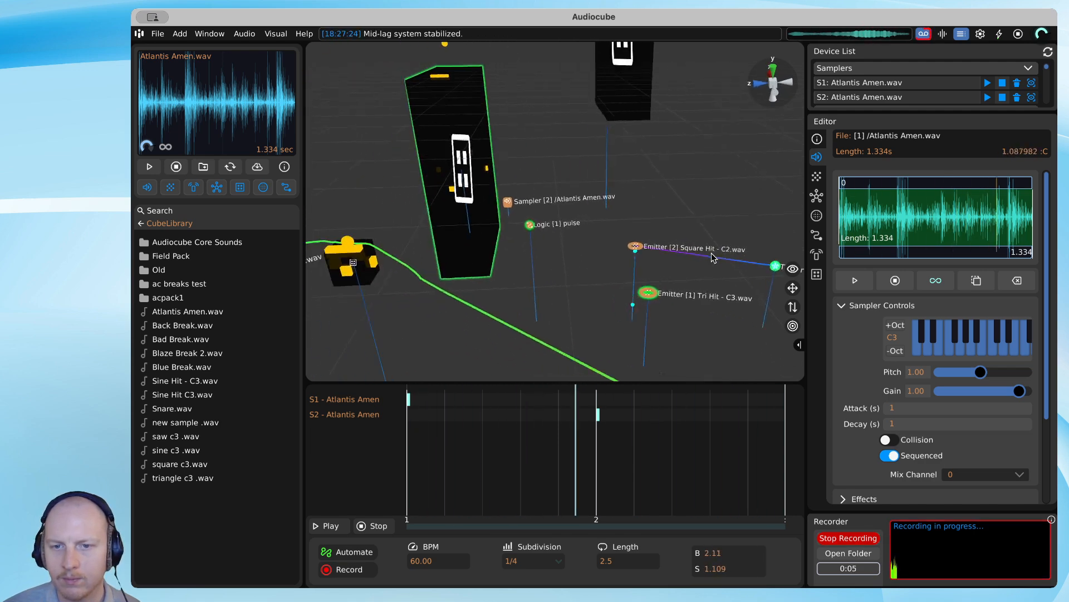
pyautogui.press('q')
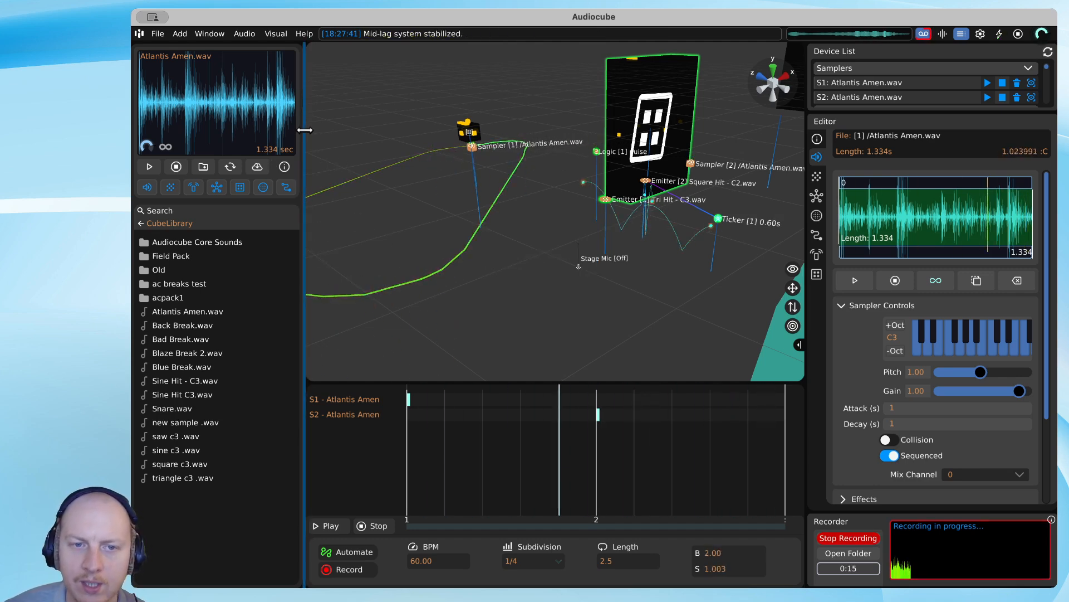
# Narrow the browser and look over the Visual and Audio options.
pyautogui.moveTo(304, 146); pyautogui.dragTo(244, 167)
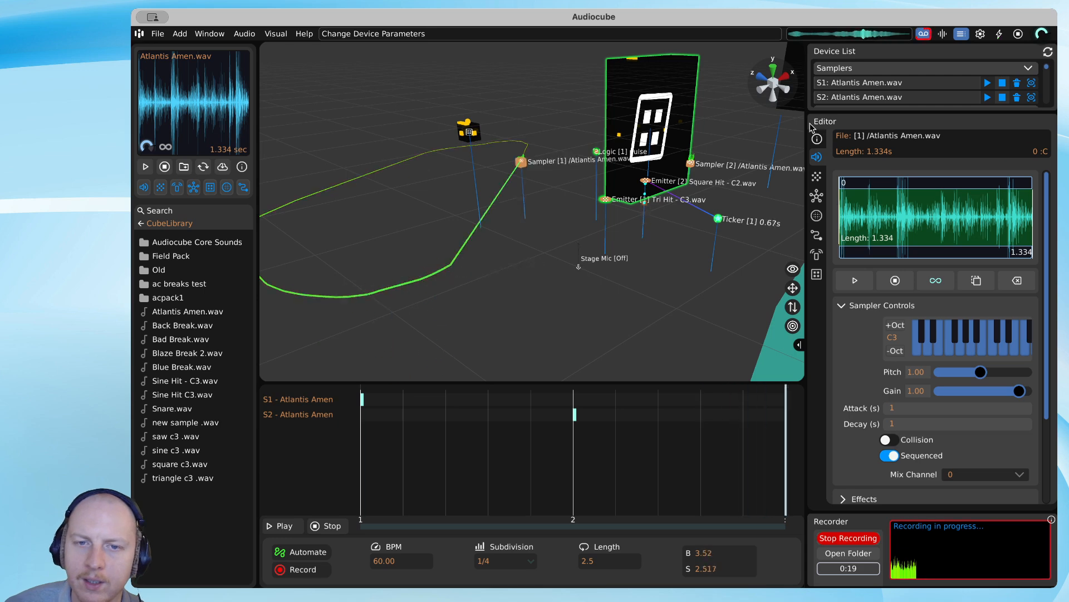
pyautogui.click(280, 36)
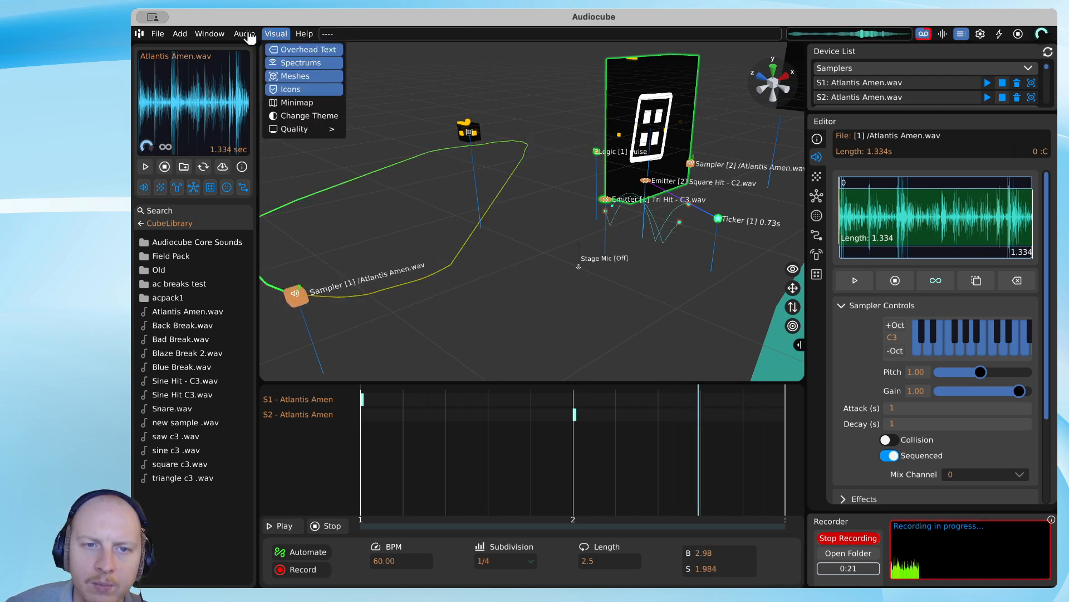
pyautogui.click(248, 34)
pyautogui.moveTo(270, 89)
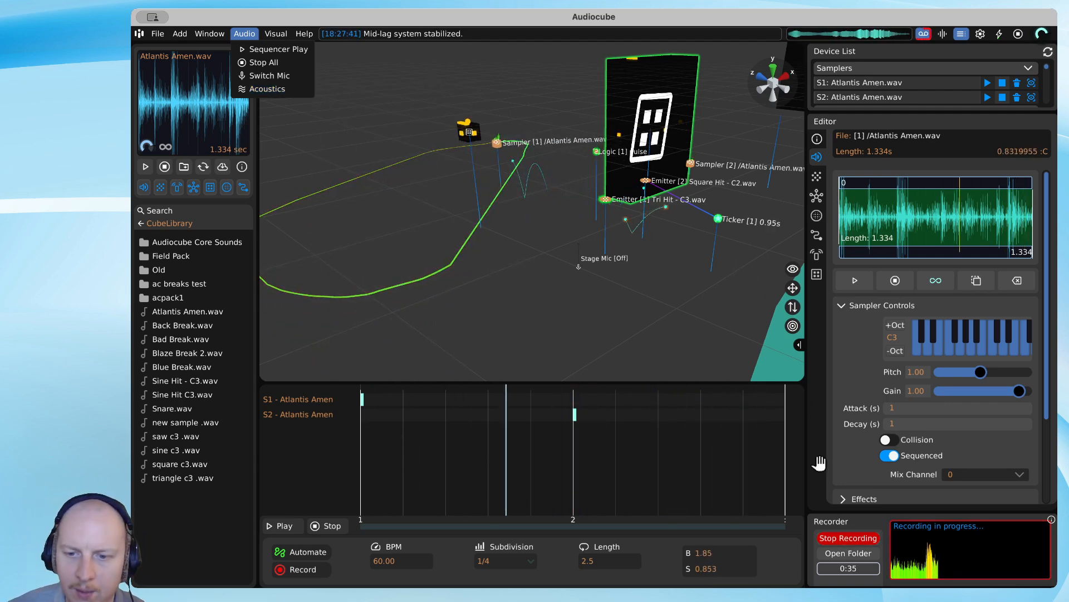
# Stop the audio recording, show overload protection and enlarge the recorder section.
pyautogui.click(846, 542)
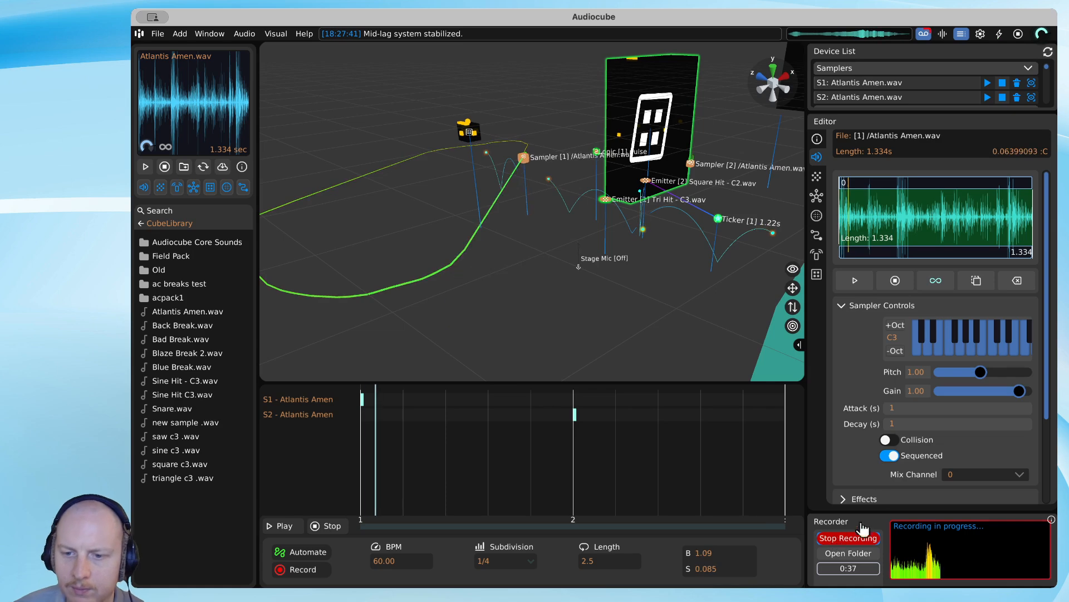
pyautogui.click(998, 33)
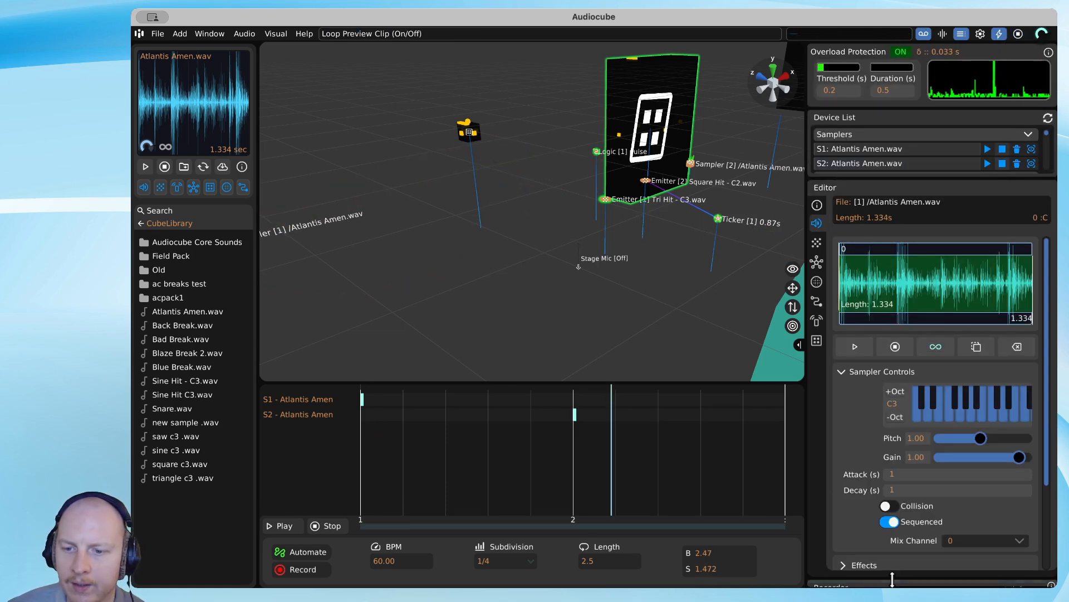
pyautogui.moveTo(893, 578); pyautogui.dragTo(905, 520)
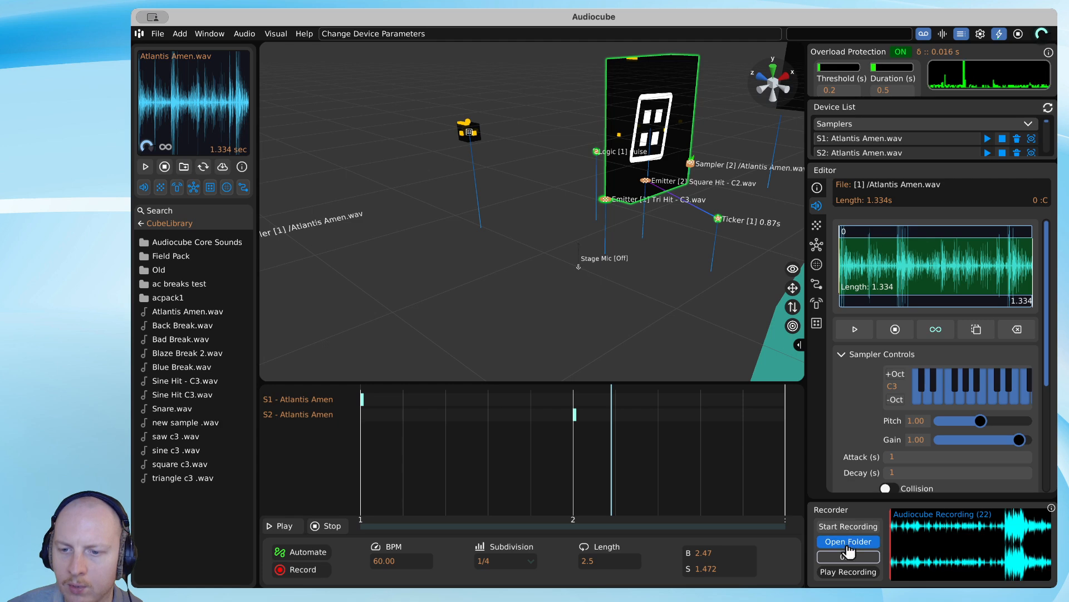